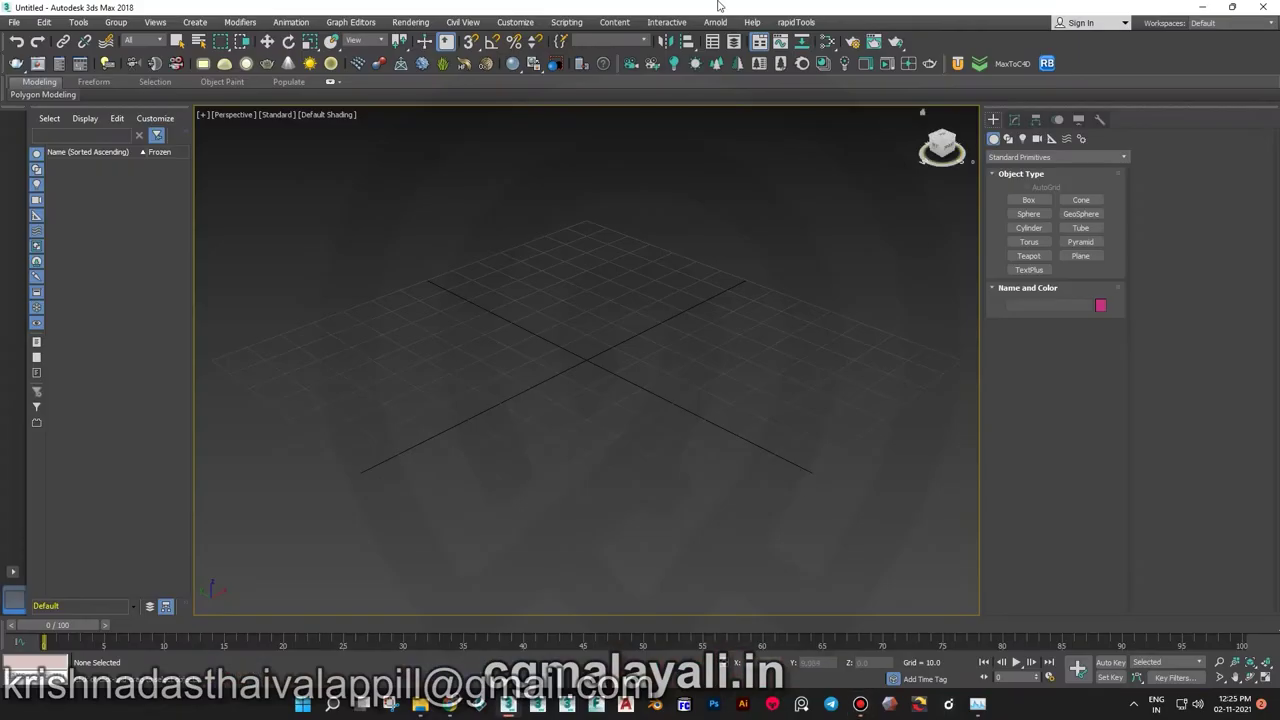
- Set the scene display units to metric centimetres
click(515, 22)
click(540, 201)
click(557, 288)
click(645, 302)
click(600, 323)
click(640, 242)
click(640, 411)
click(647, 466)
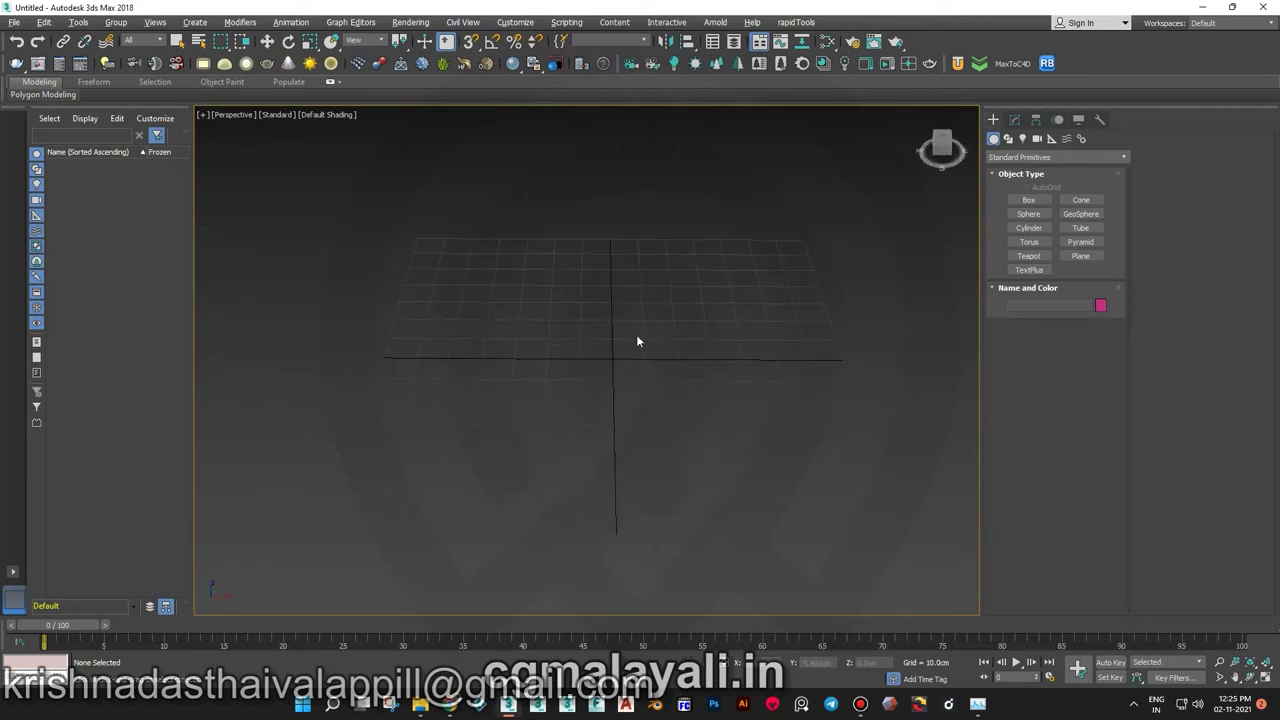
- Create a plane about 54.79cm square with 4×4 segments on the Perspective grid
alt+middle_drag(624, 356, 614, 385)
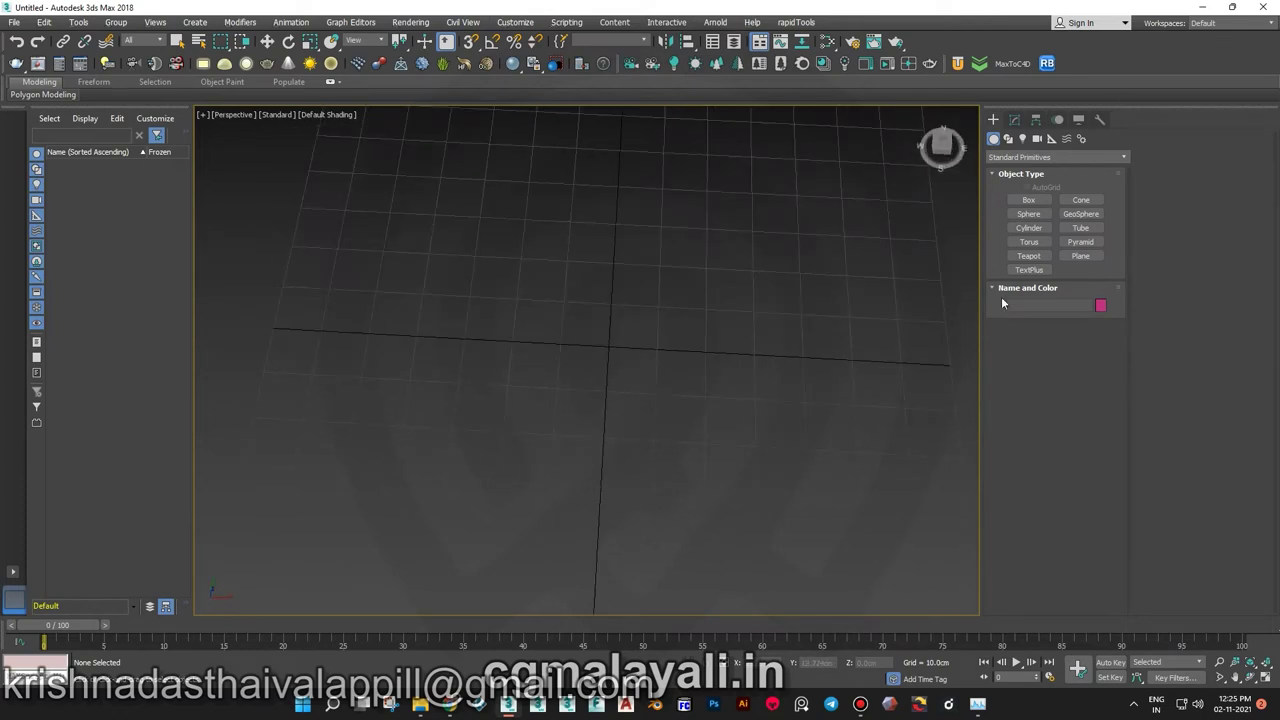
click(1080, 256)
drag(613, 345, 743, 354)
scroll(674, 337, up, 2)
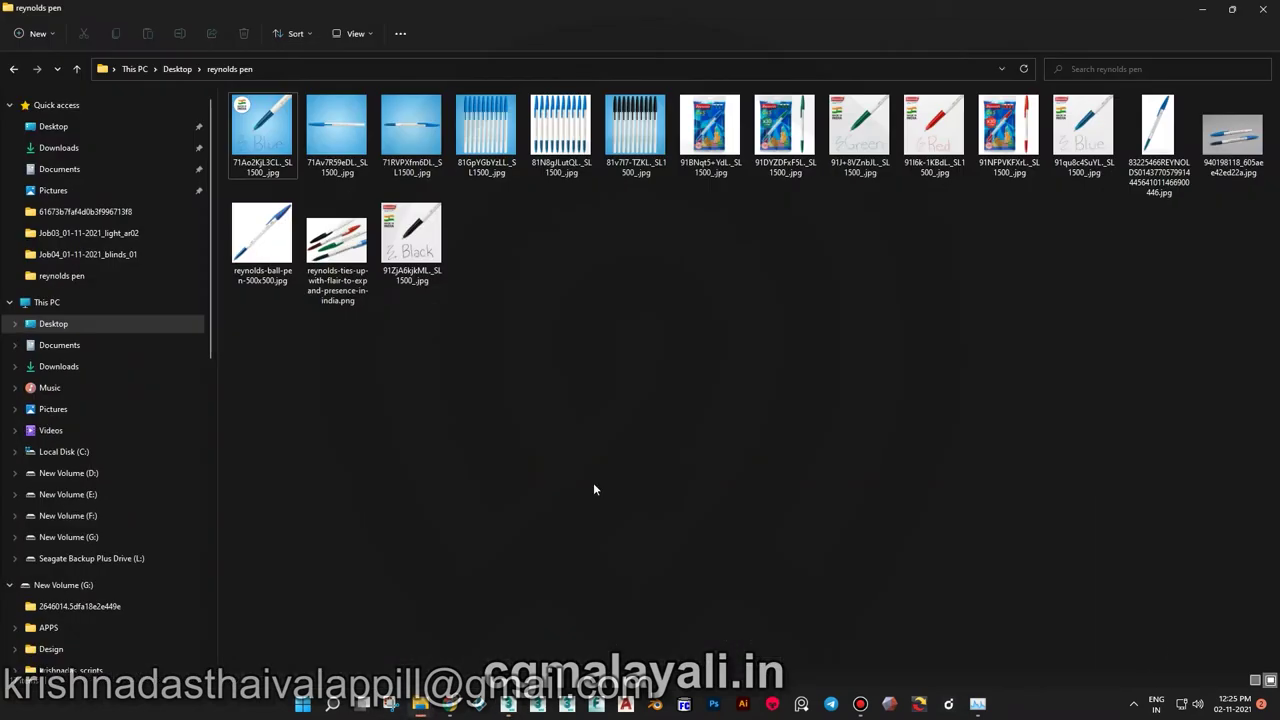
- Preview the reynolds pen photos, then drop the 71Av7R59eDL side-view photo onto Plane001
click(413, 644)
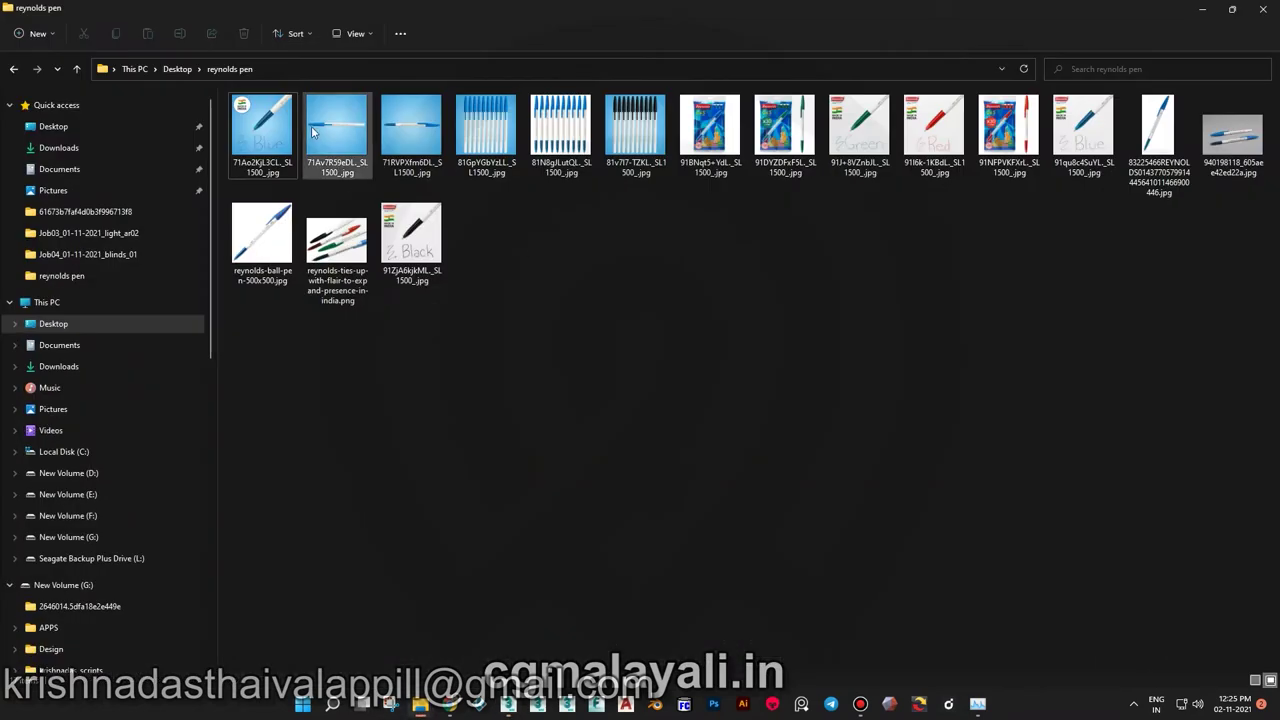
double_click(325, 133)
scroll(811, 326, down, 1)
scroll(811, 326, down, 1)
scroll(811, 326, down, 3)
click(1268, 7)
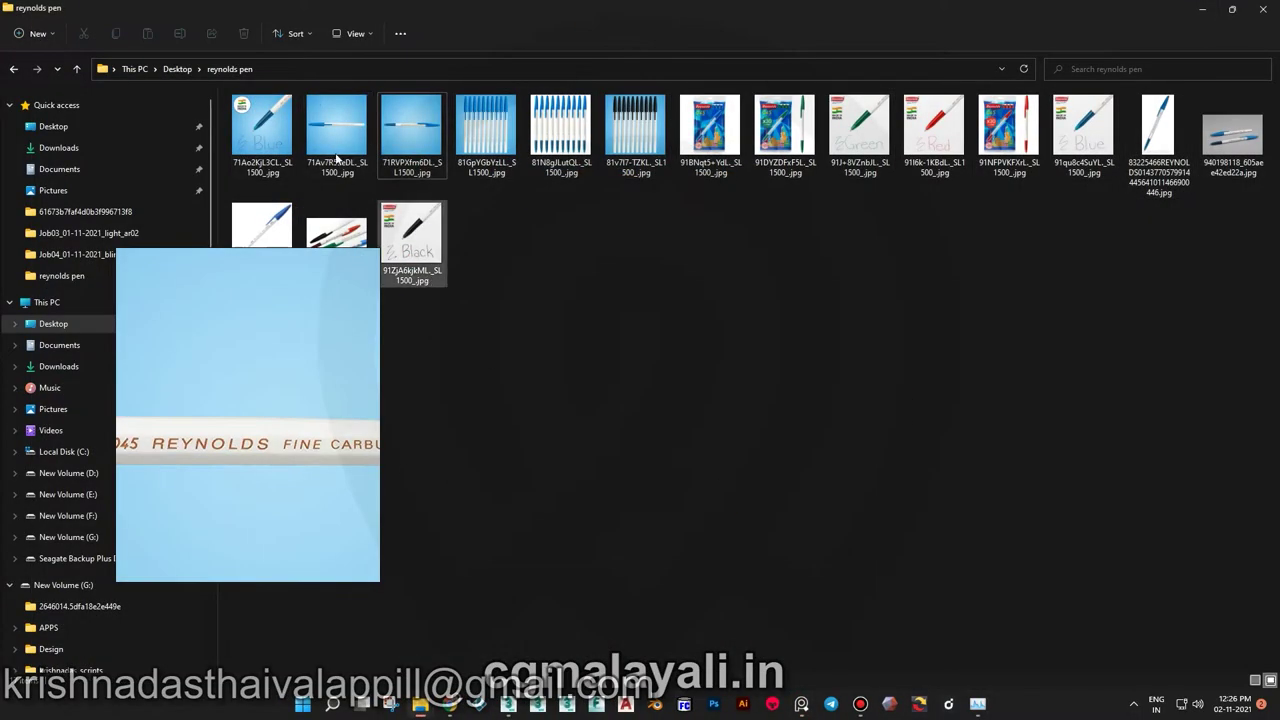
mouse_move(336, 130)
mouse_down()
mouse_move(553, 493)
mouse_move(618, 288)
mouse_move(617, 385)
mouse_up()
key(alt+Tab)
key(alt+Tab)
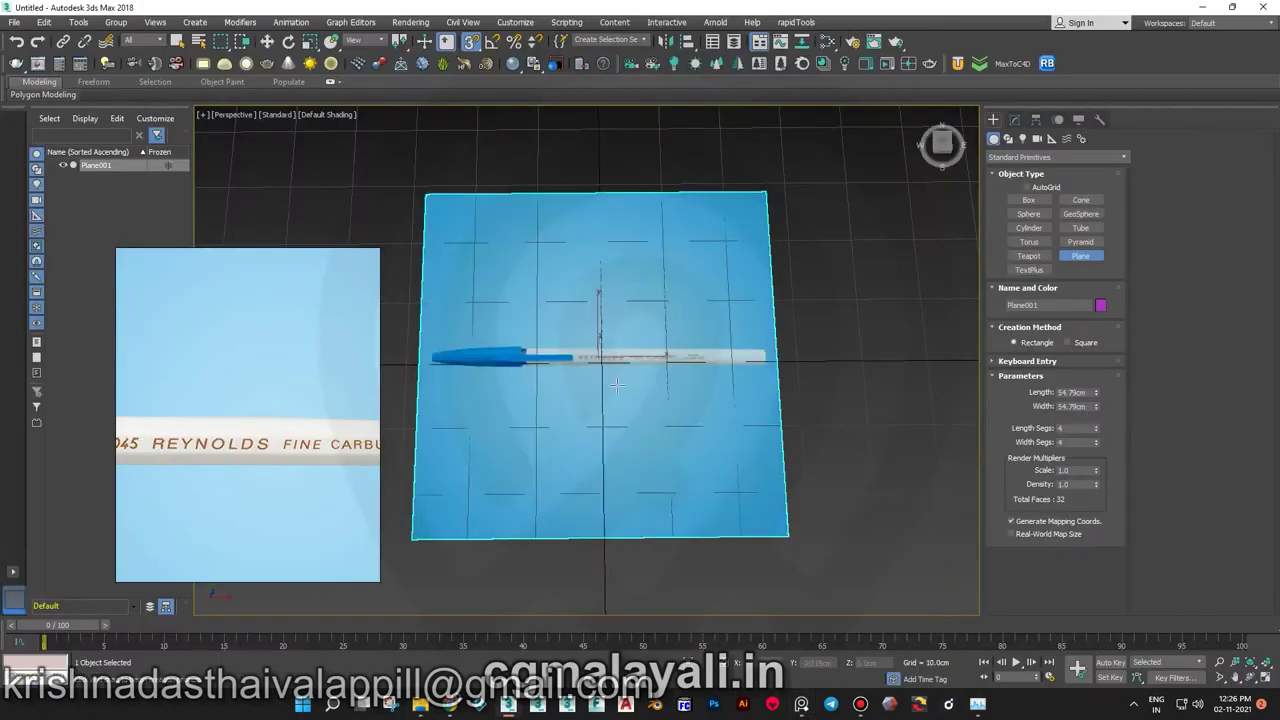
- Add a UVW Map modifier to the plane and bitmap-fit it to the pen photo
click(1014, 120)
click(1021, 271)
scroll(1008, 535, down, 3)
scroll(1008, 535, down, 2)
scroll(1008, 540, down, 2)
click(1032, 576)
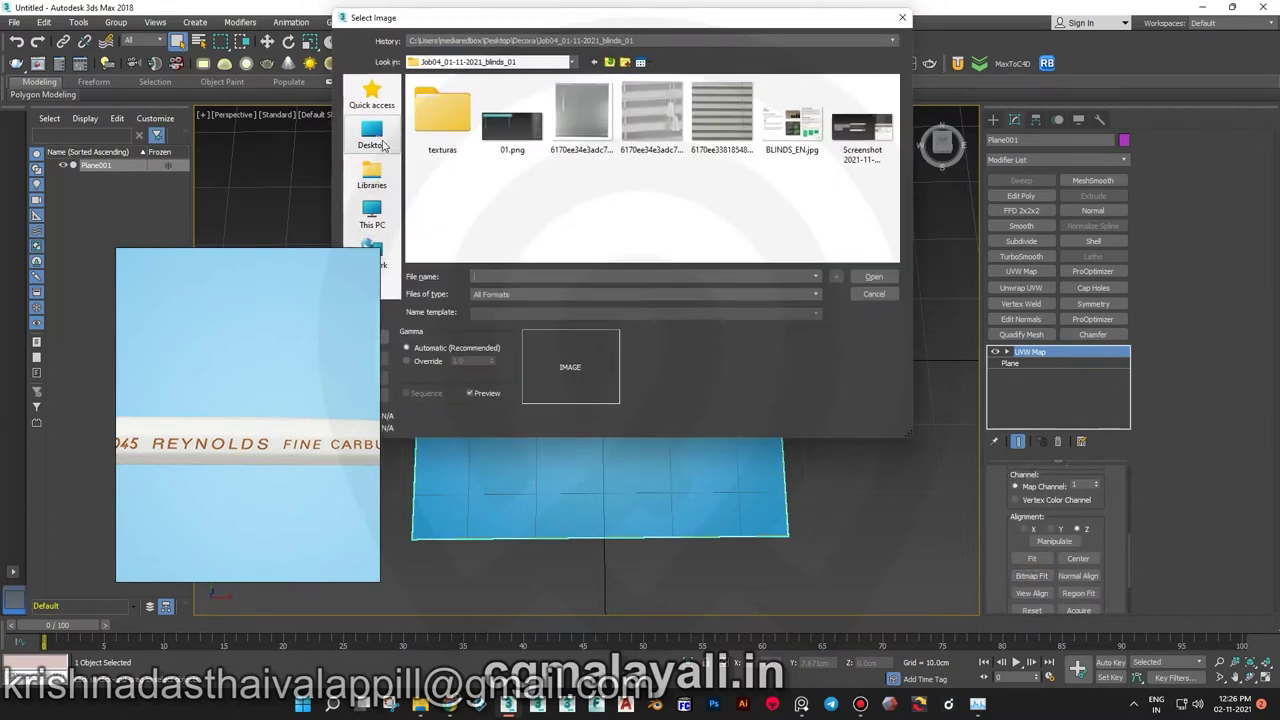
double_click(615, 200)
double_click(620, 200)
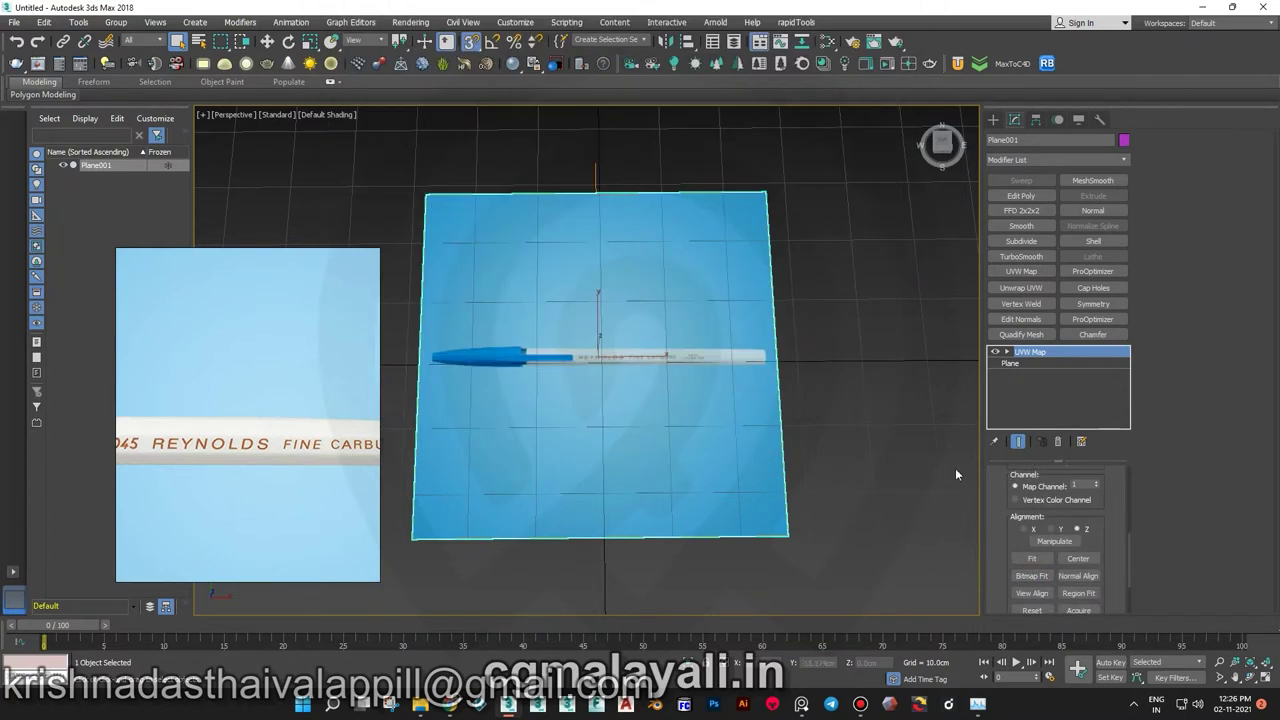
- Reduce the plane's length to 5.479cm to form a narrow pen strip, viewed from Top
click(1008, 364)
drag(1097, 489, 1096, 515)
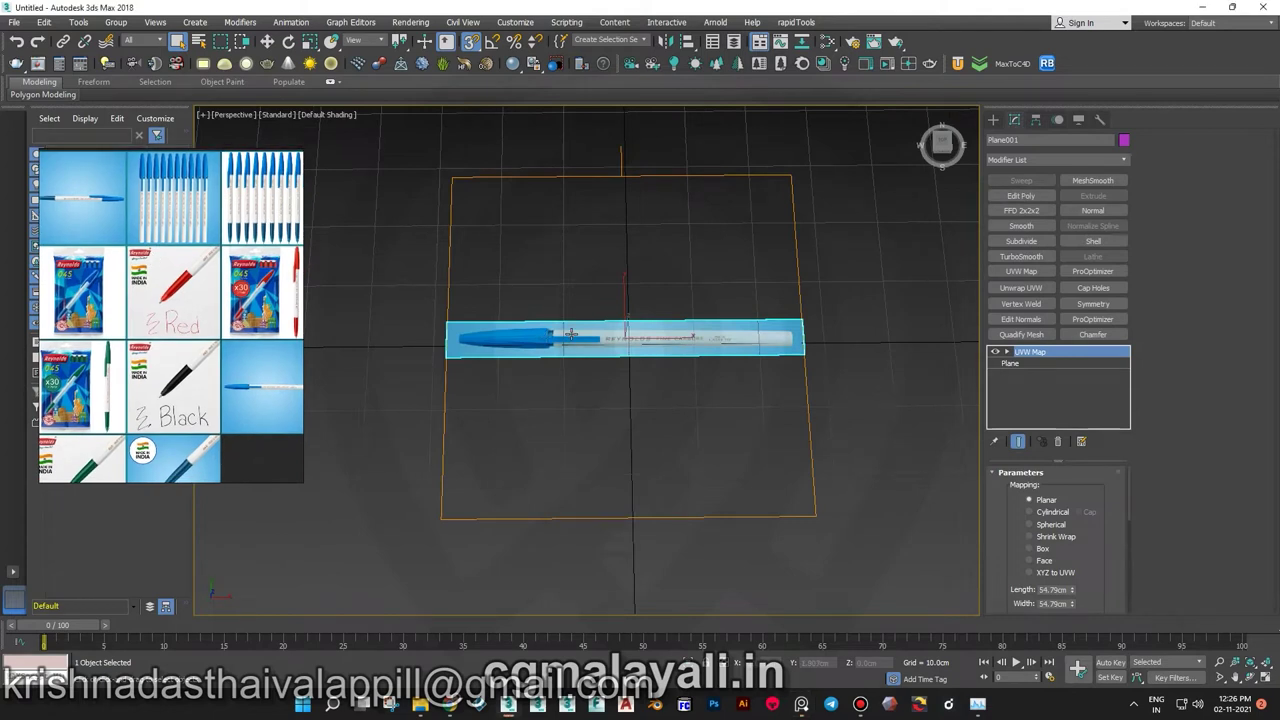
key(t)
scroll(580, 366, up, 5)
scroll(580, 366, down, 5)
scroll(809, 365, up, 3)
scroll(571, 374, up, 2)
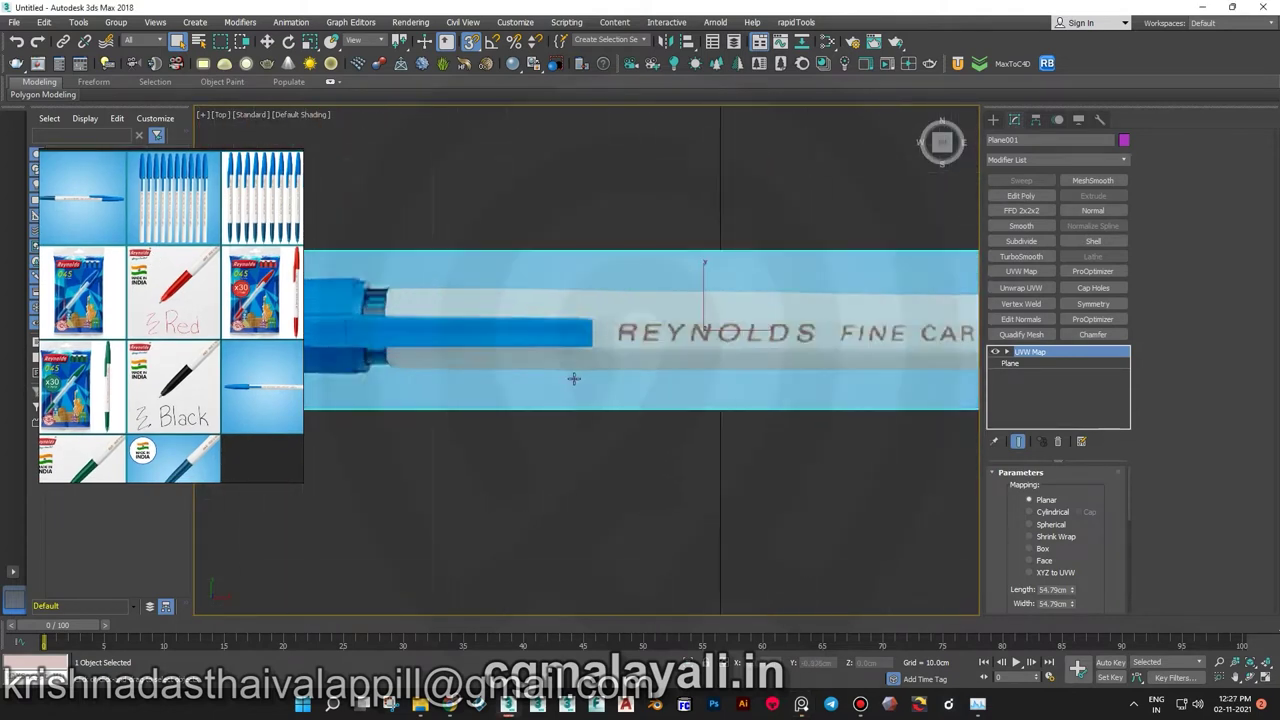
scroll(909, 334, up, 1)
scroll(686, 386, down, 1)
scroll(614, 367, up, 3)
scroll(614, 367, down, 2)
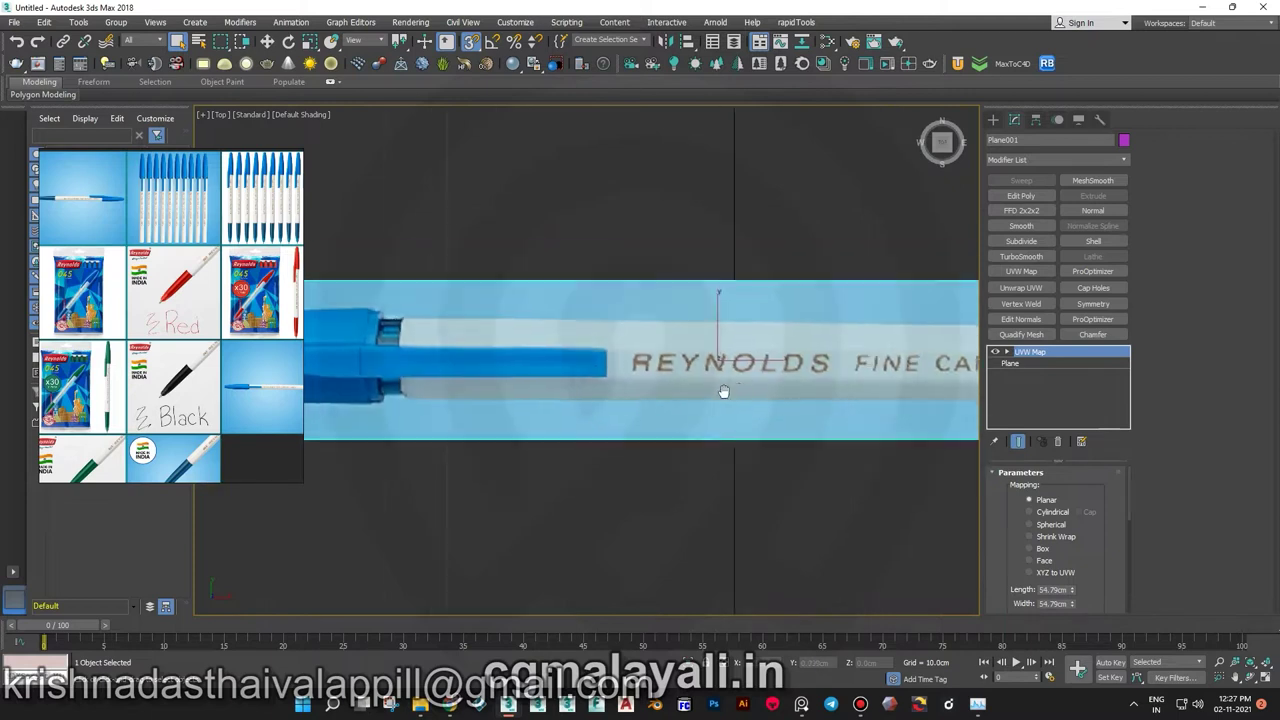
scroll(614, 367, down, 1)
click(993, 119)
click(1029, 228)
- Draw a circle spline at the pen's right end and move it left along the pen
scroll(400, 300, down, 2)
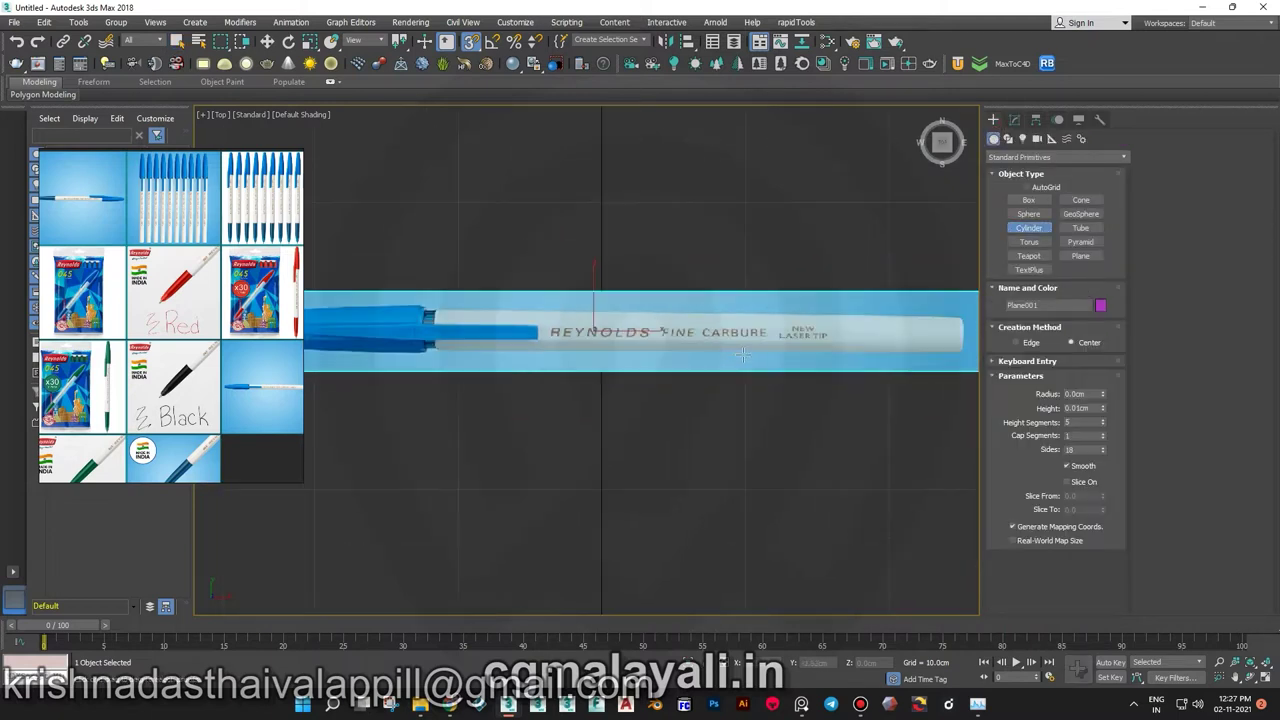
scroll(971, 300, up, 2)
click(1008, 138)
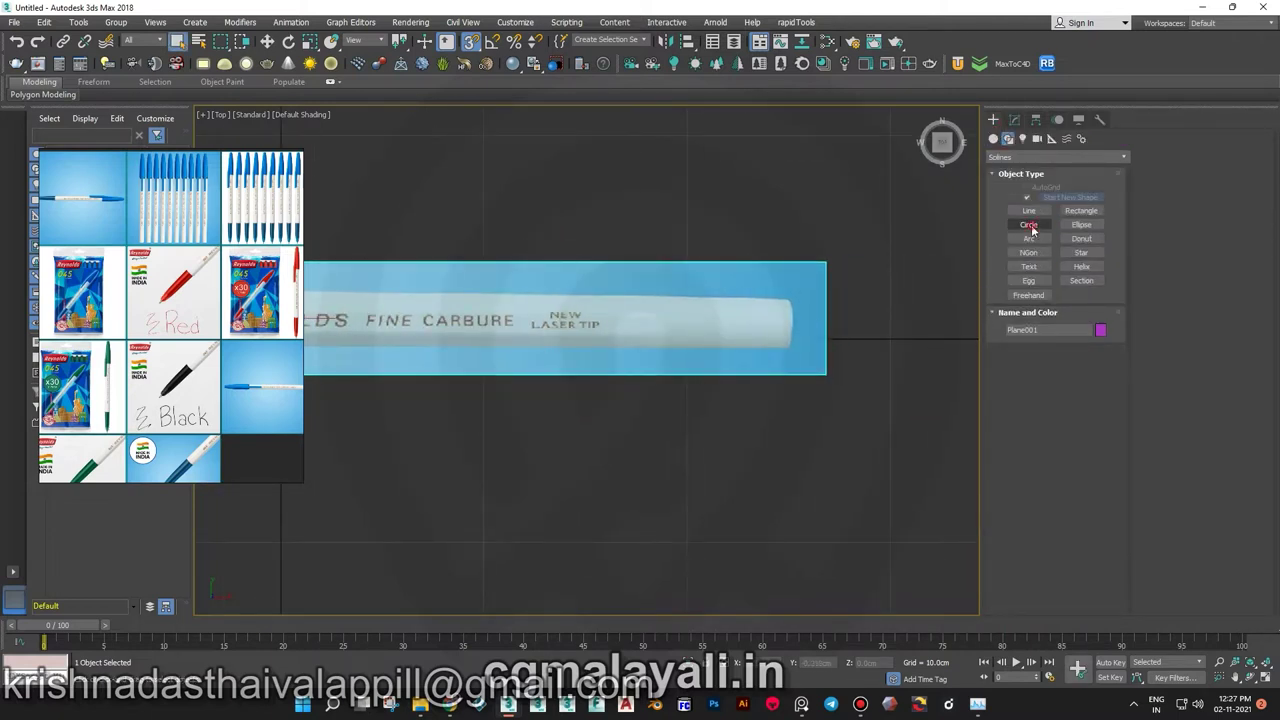
click(1029, 224)
scroll(770, 330, up, 2)
drag(804, 313, 832, 350)
key(w)
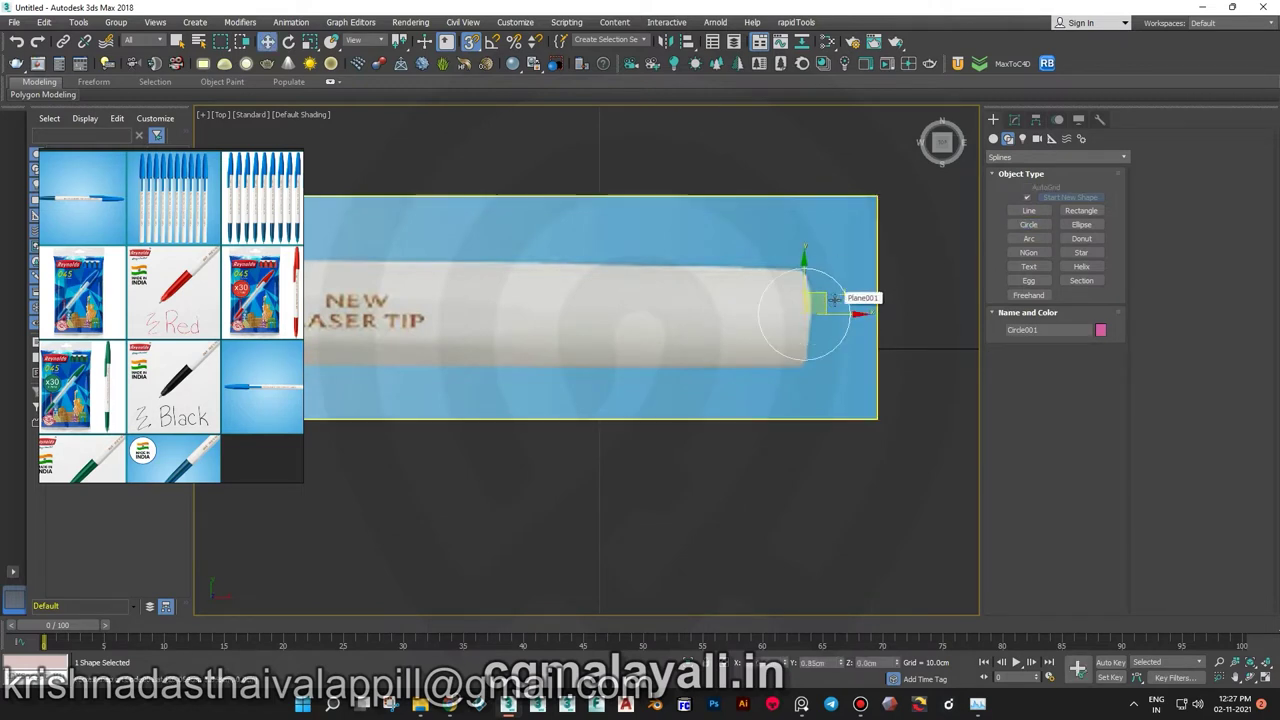
scroll(950, 350, down, 4)
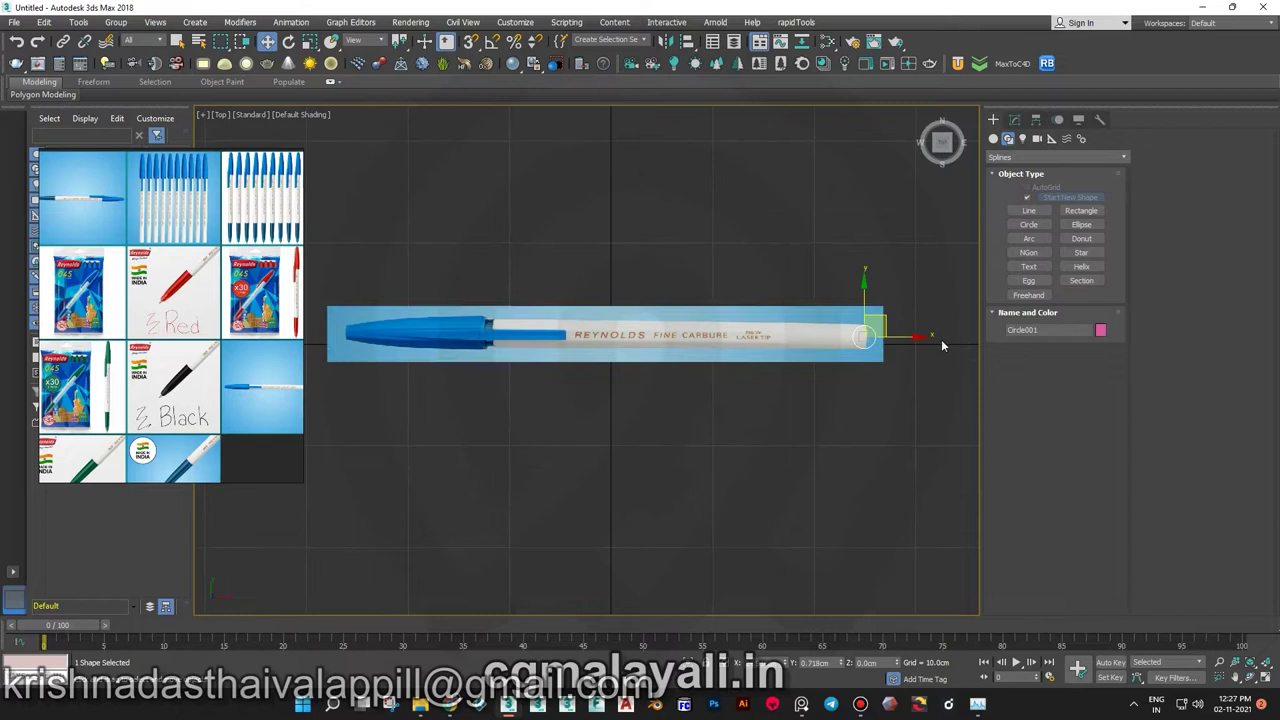
drag(925, 326, 742, 325)
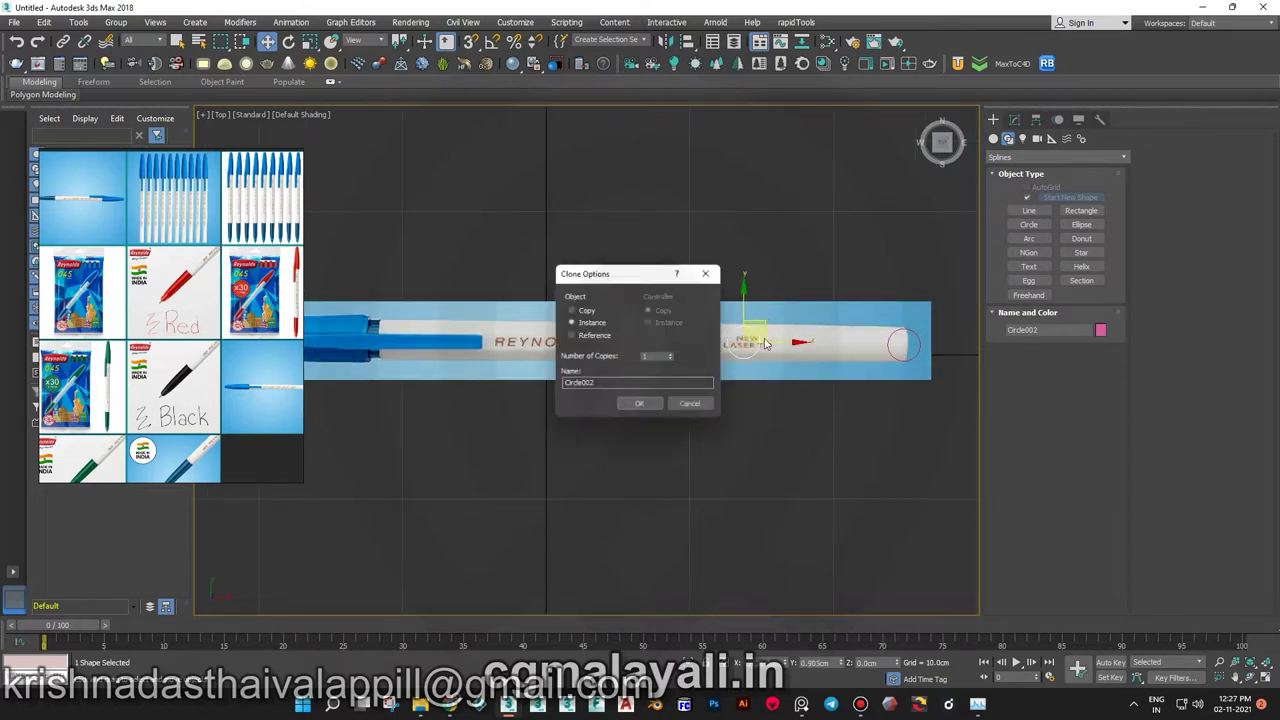
- Clone the circle as an instance and raise its radius to 1.262cm
key(Return)
scroll(764, 321, up, 8)
click(1016, 121)
drag(1092, 518, 1094, 505)
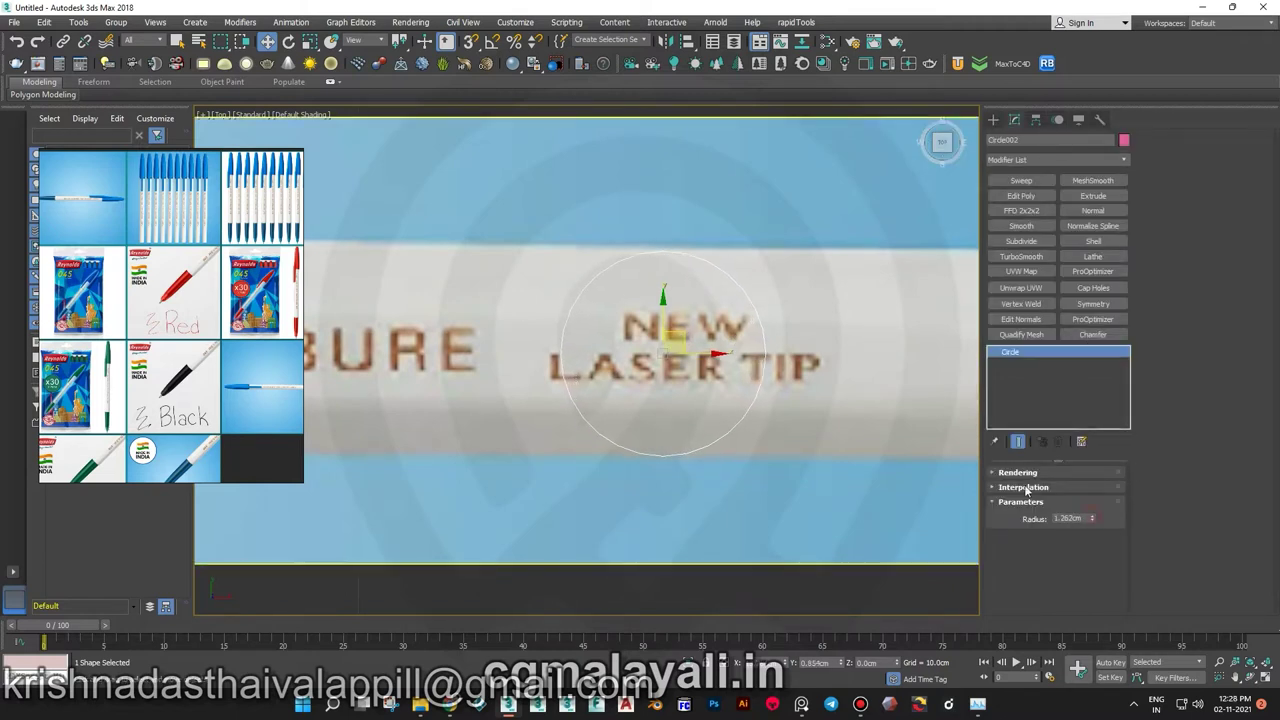
- Lower the circle's interpolation steps to 1, turning it into an octagon
click(1062, 498)
click(1062, 488)
right_click(1089, 500)
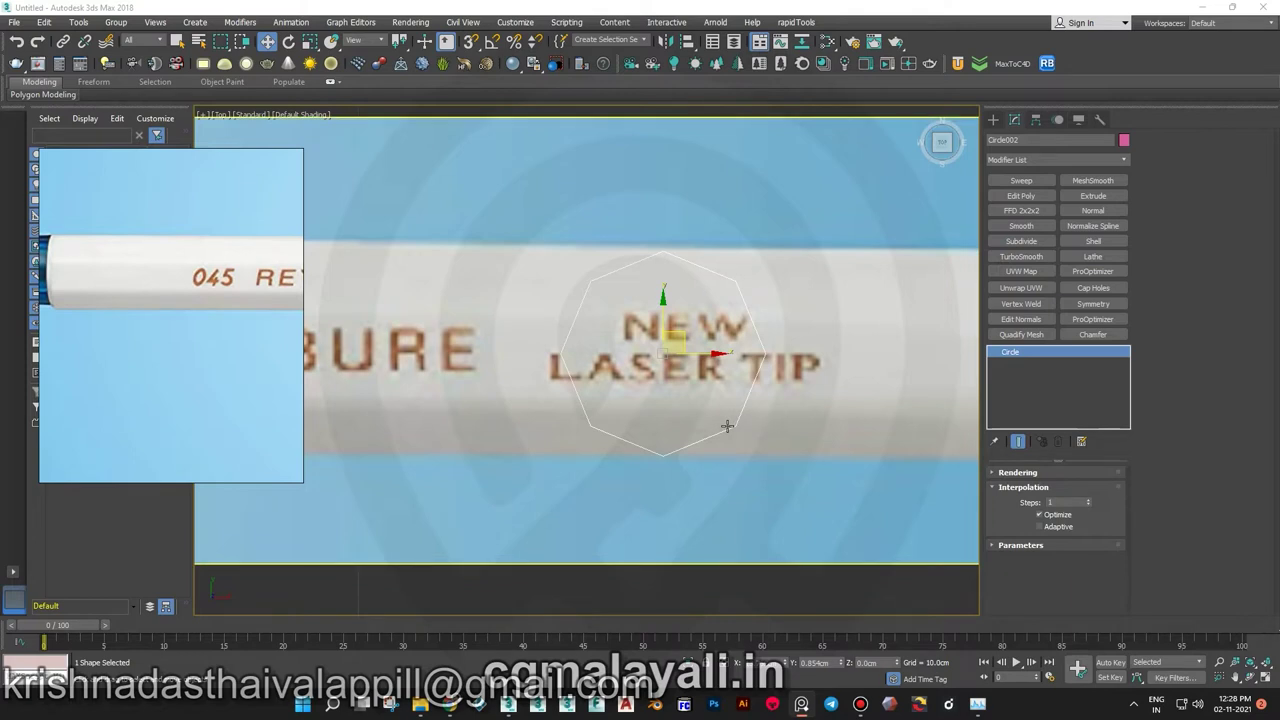
click(1088, 504)
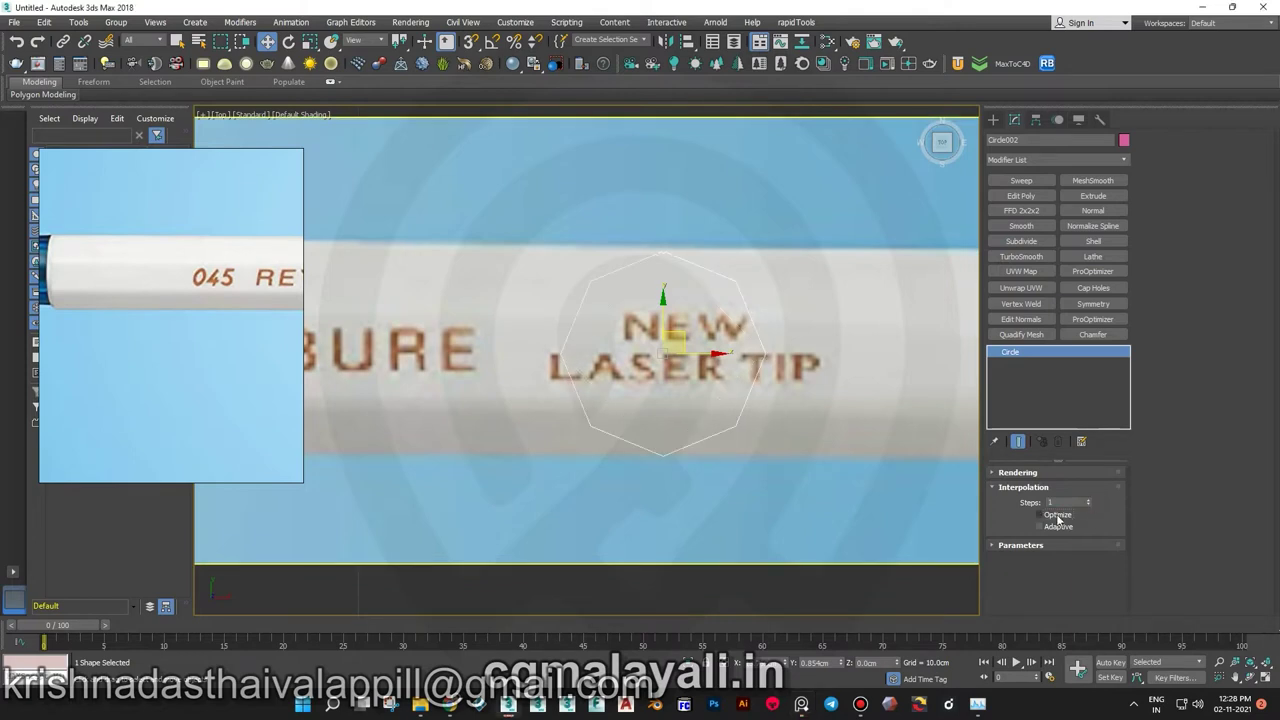
scroll(643, 286, down, 5)
scroll(649, 330, up, 2)
- Rotate the octagon to square it to the pen and set its radius to 1.326cm
key(e)
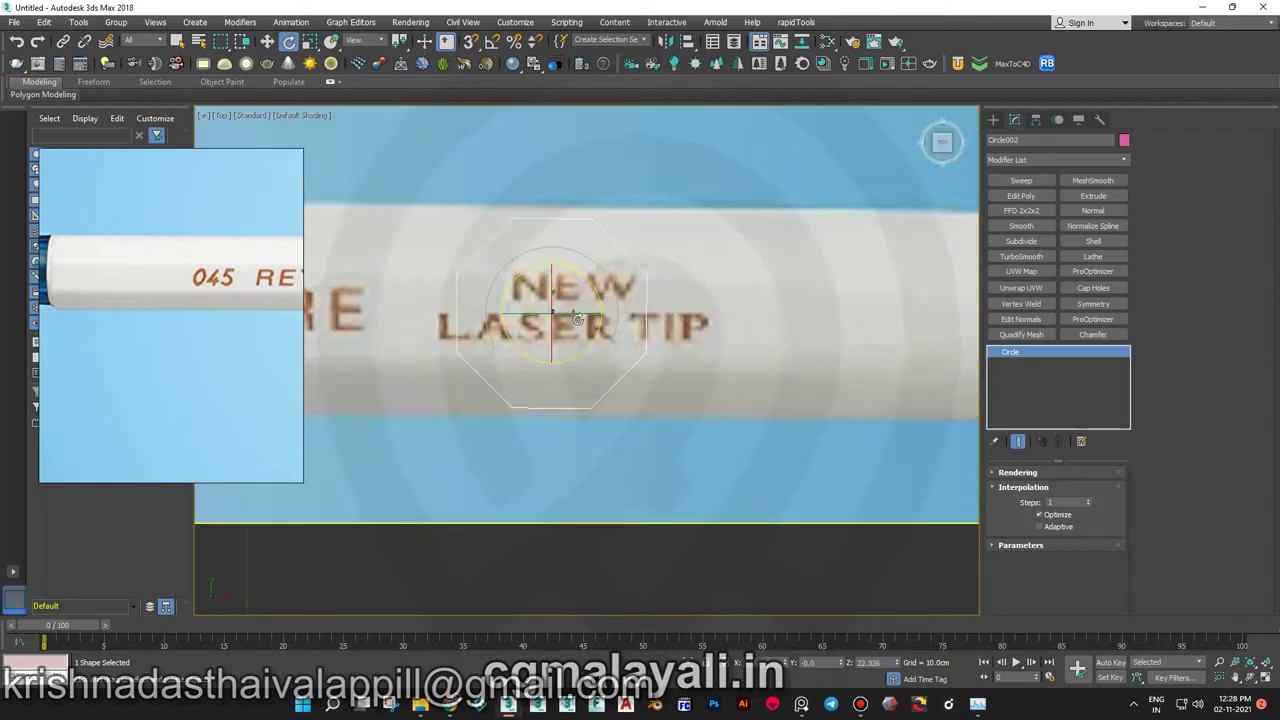
drag(565, 312, 571, 312)
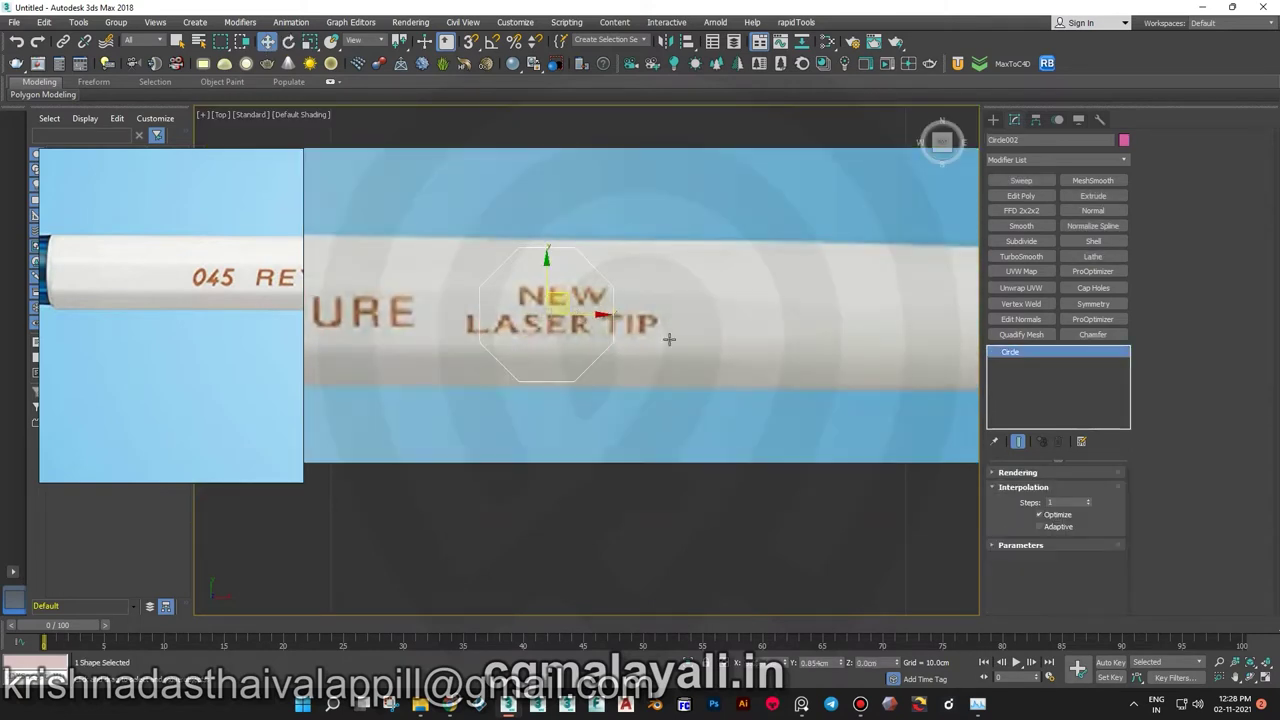
click(1020, 545)
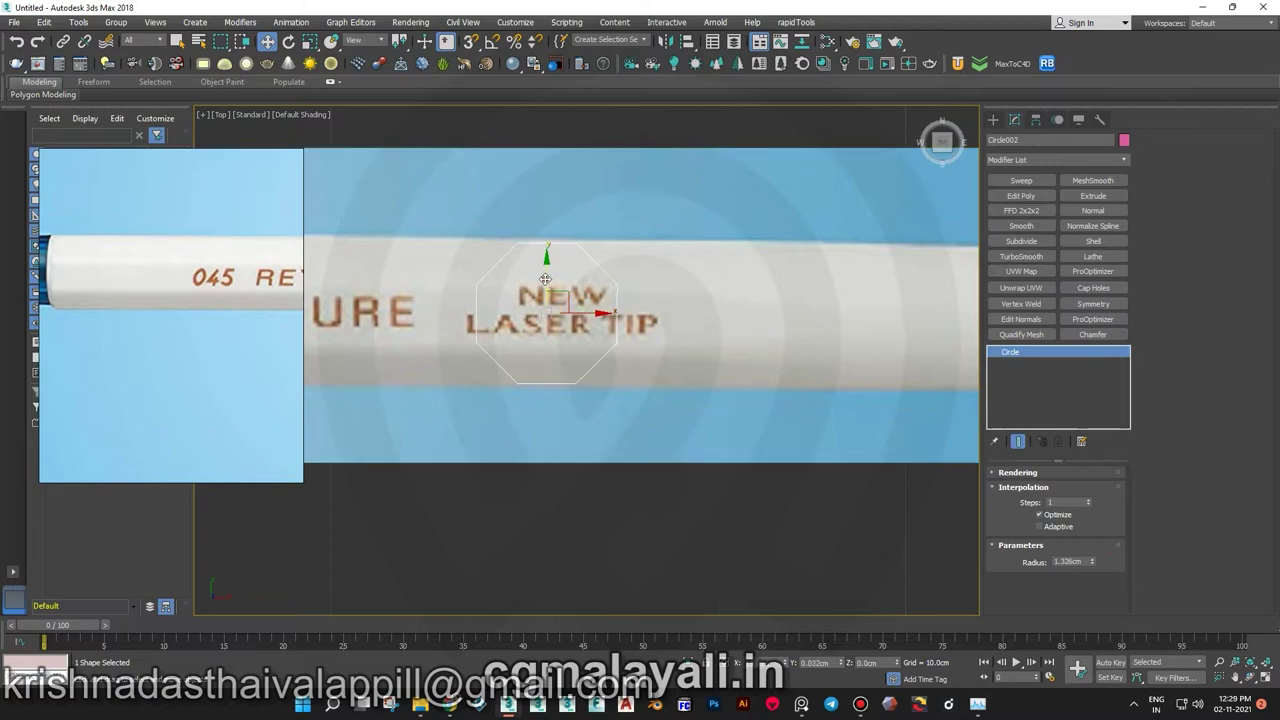
right_click(592, 302)
- Convert the circle to an Editable Spline and make its vertices Corner type
click(790, 437)
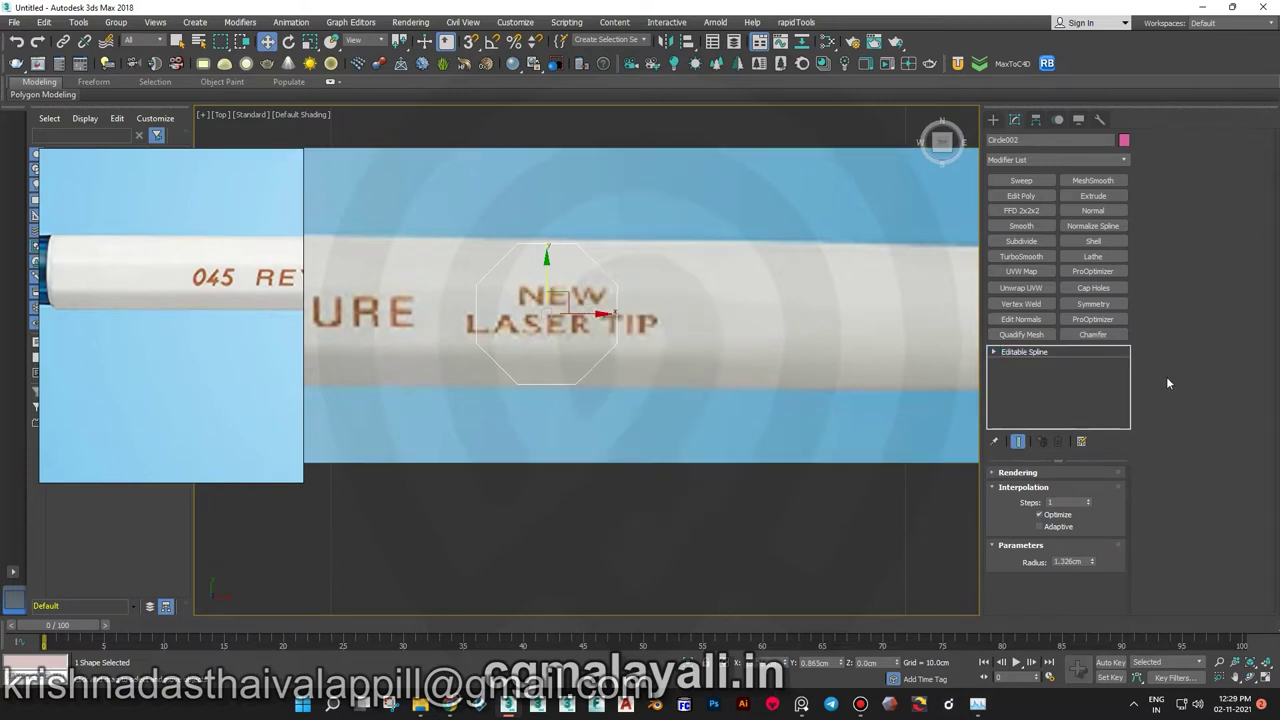
scroll(495, 316, up, 2)
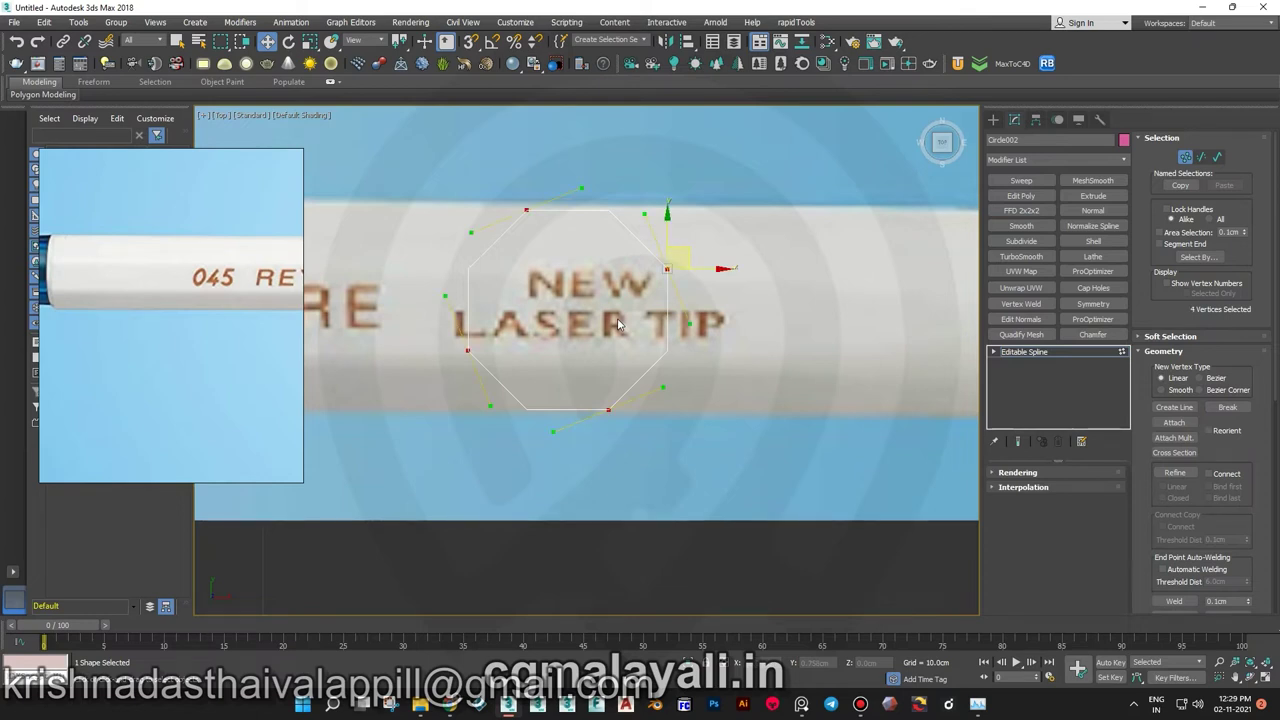
click(1052, 492)
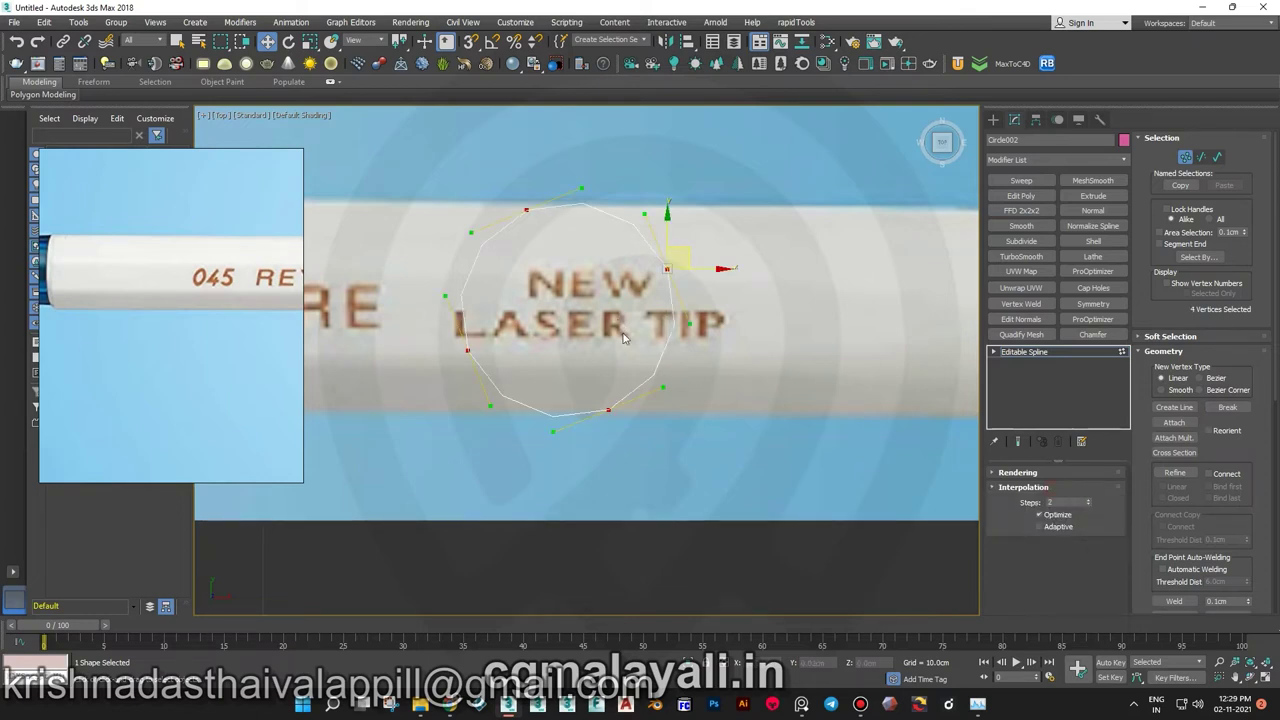
right_click(622, 338)
click(612, 245)
scroll(1210, 467, down, 5)
click(1174, 536)
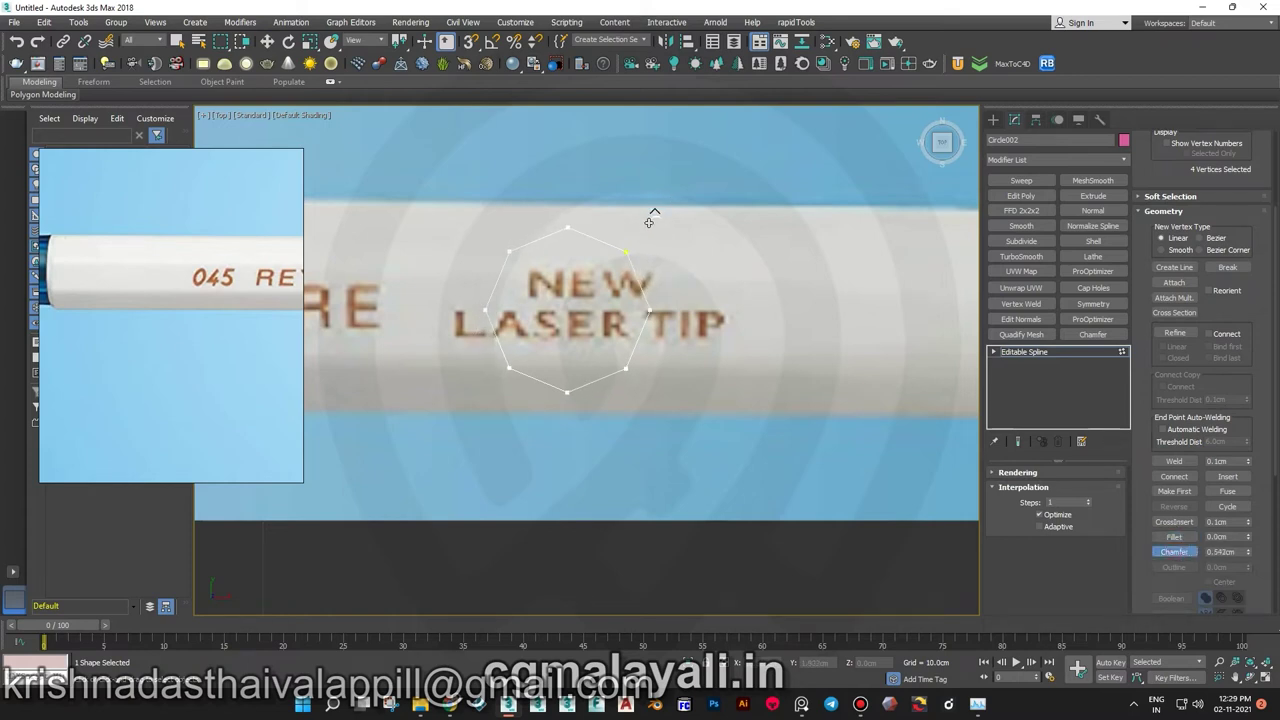
- At spline level, scale and rotate the octagon so a flat side faces up
key(3)
drag(577, 303, 563, 287)
click(590, 312)
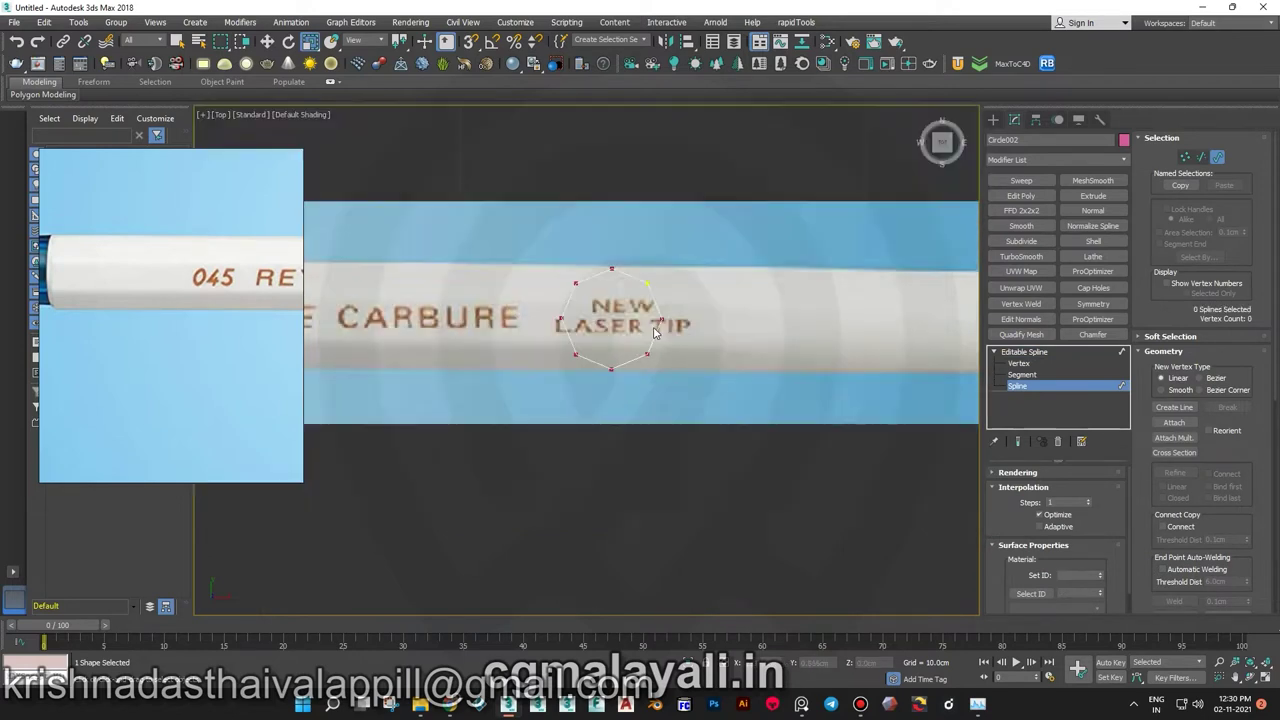
click(606, 331)
drag(607, 341, 620, 318)
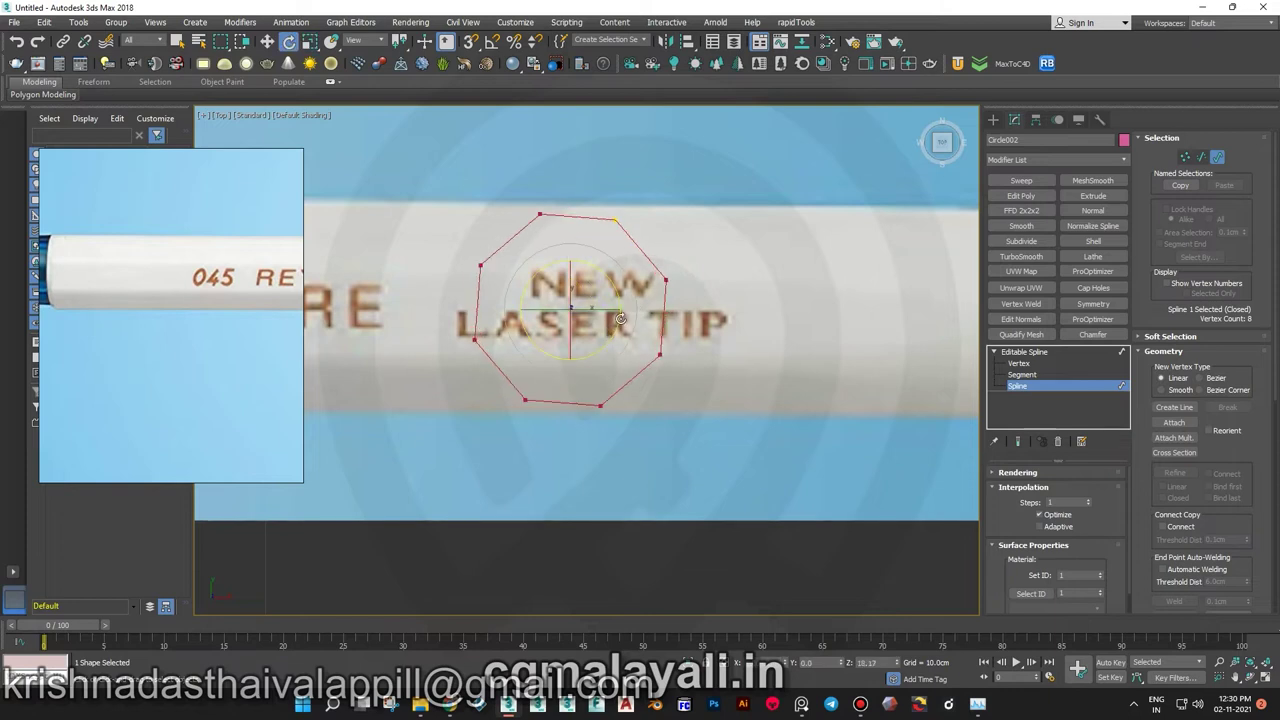
middle_drag(637, 305, 602, 304)
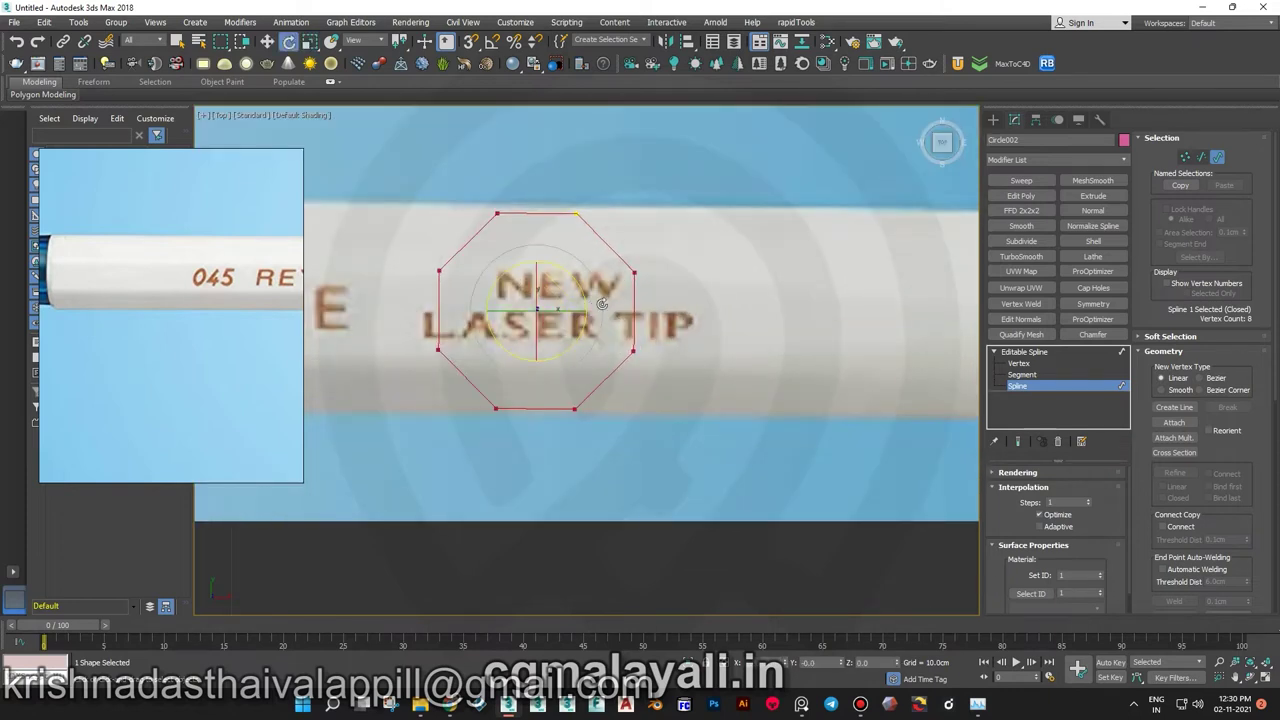
- Select all eight octagon vertices and try filleting the corners
click(587, 298)
key(1)
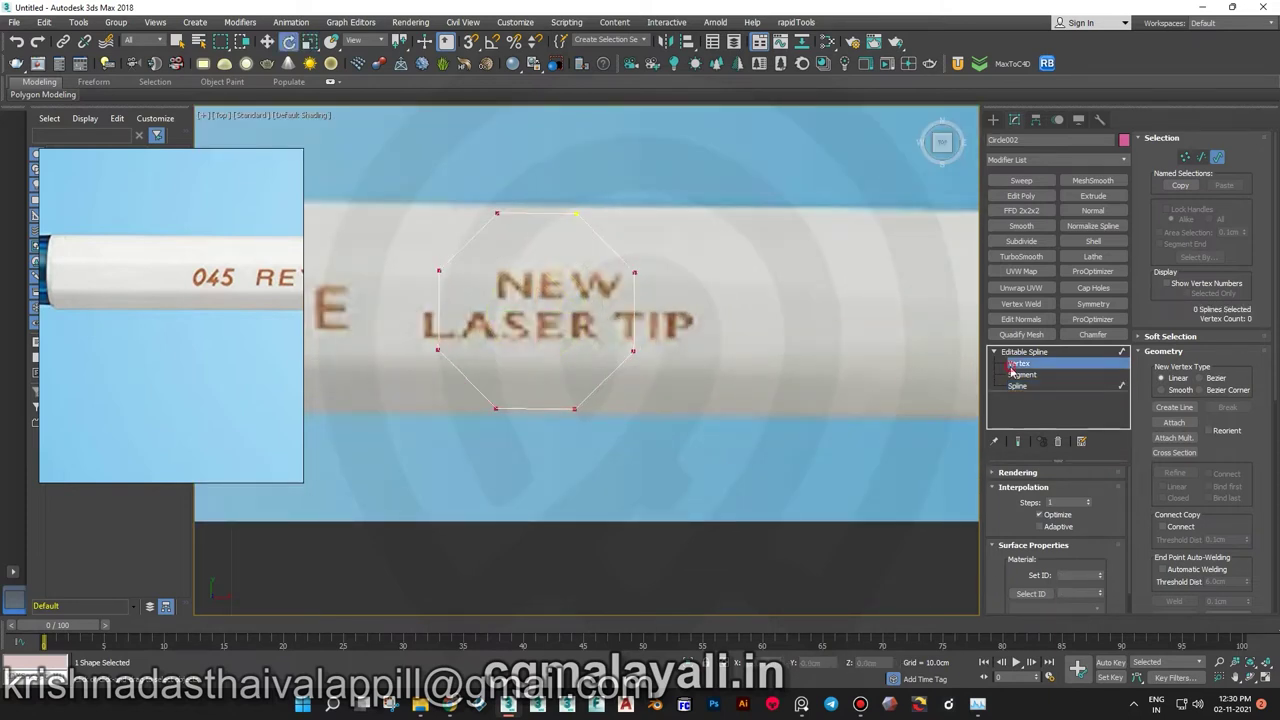
key(ctrl+a)
scroll(1200, 520, down, 3)
click(1174, 556)
scroll(629, 271, up, 3)
scroll(646, 260, down, 3)
scroll(760, 305, down, 3)
scroll(760, 305, up, 3)
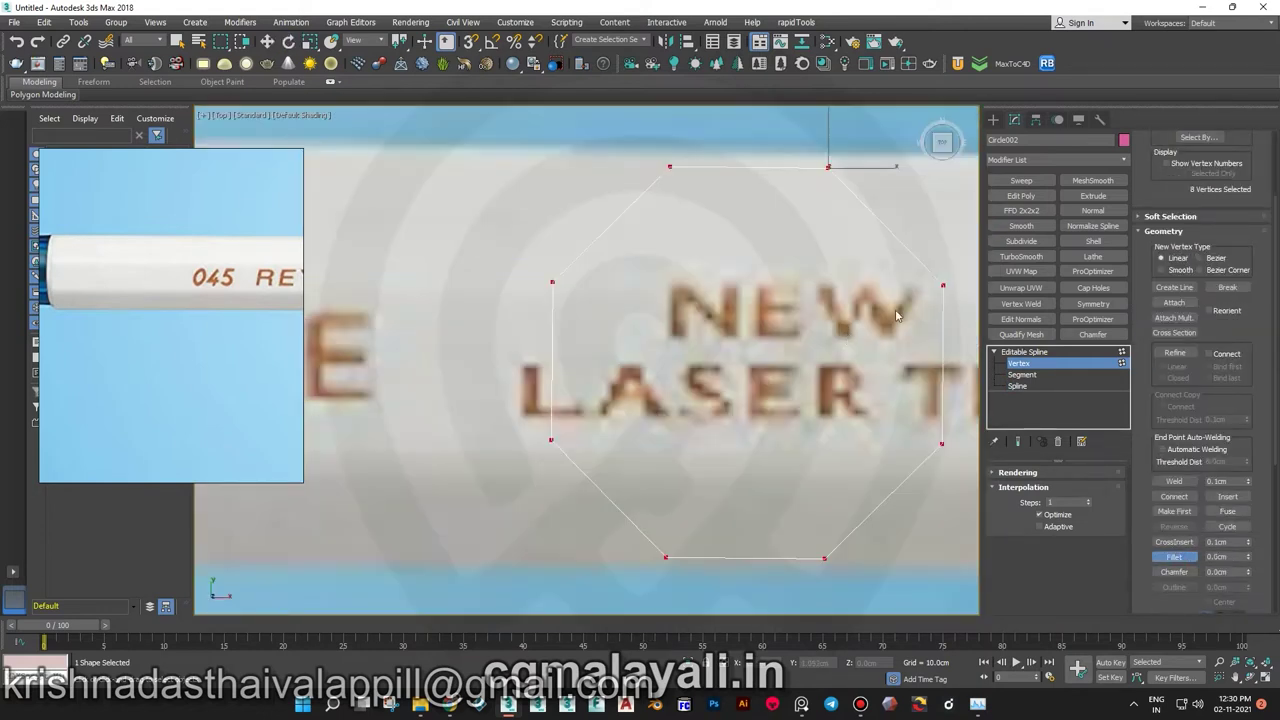
scroll(760, 305, down, 3)
click(1017, 386)
click(1025, 351)
- Shift-drag the octagon to clone two copies along the pen
key(w)
scroll(657, 297, down, 3)
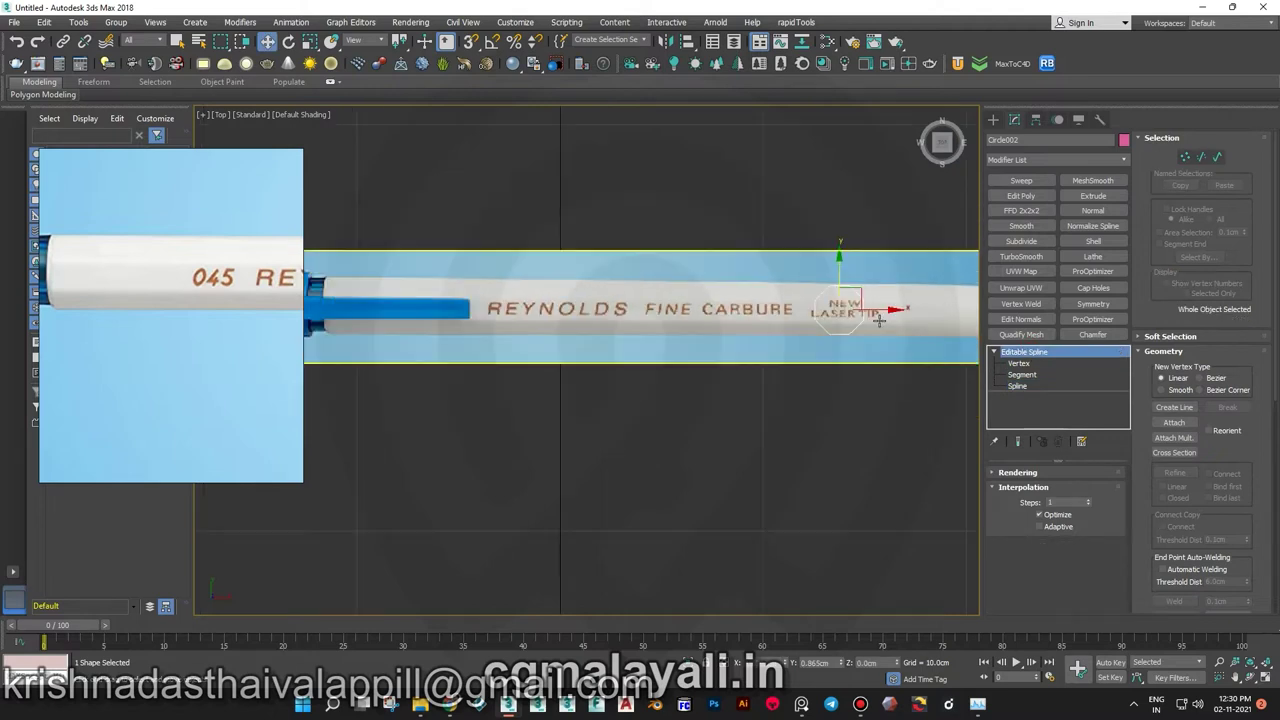
shift+drag(656, 297, 666, 369)
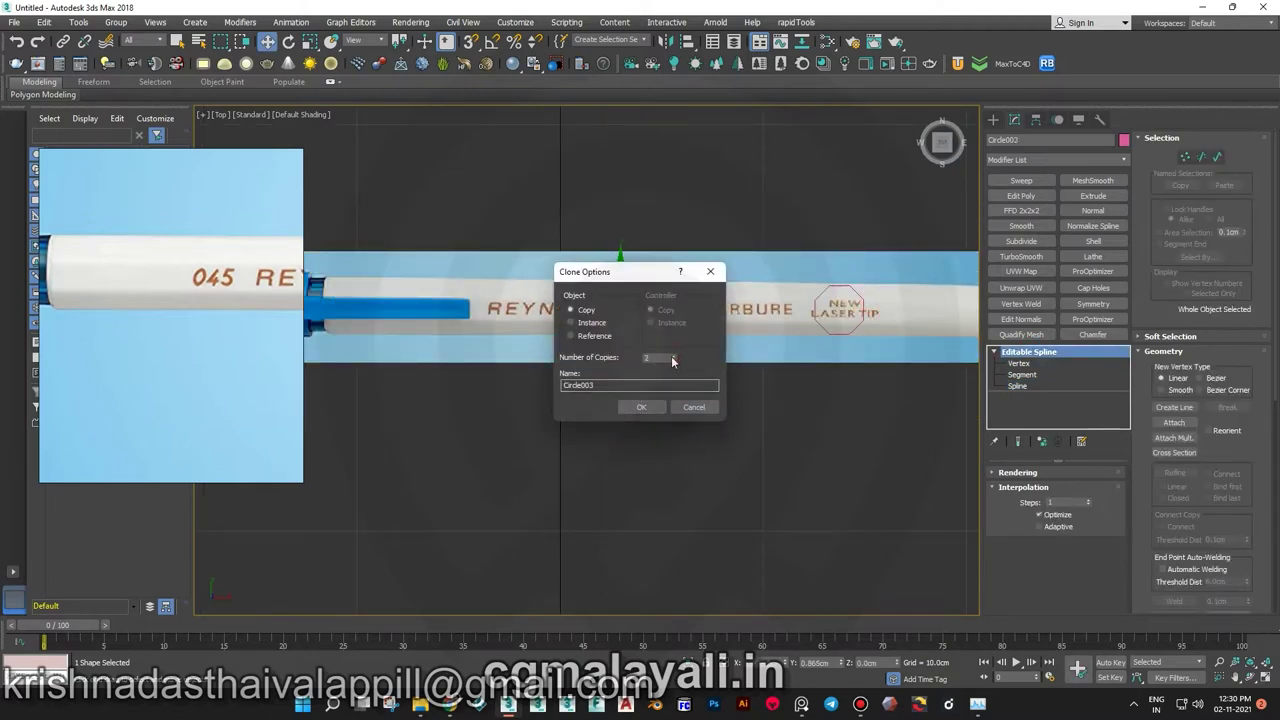
click(641, 407)
- Slide one octagon copy left to sit over the blue refill's end
scroll(726, 268, up, 4)
click(1212, 157)
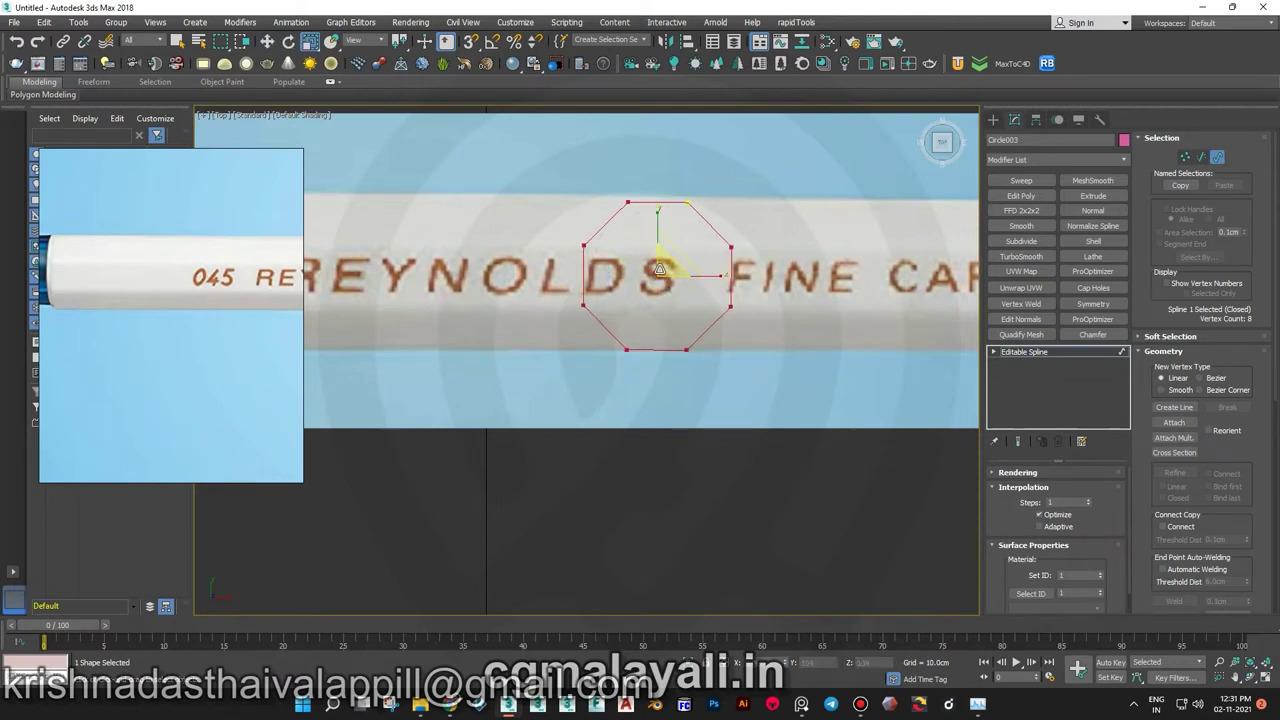
key(w)
middle_drag(511, 272, 671, 294)
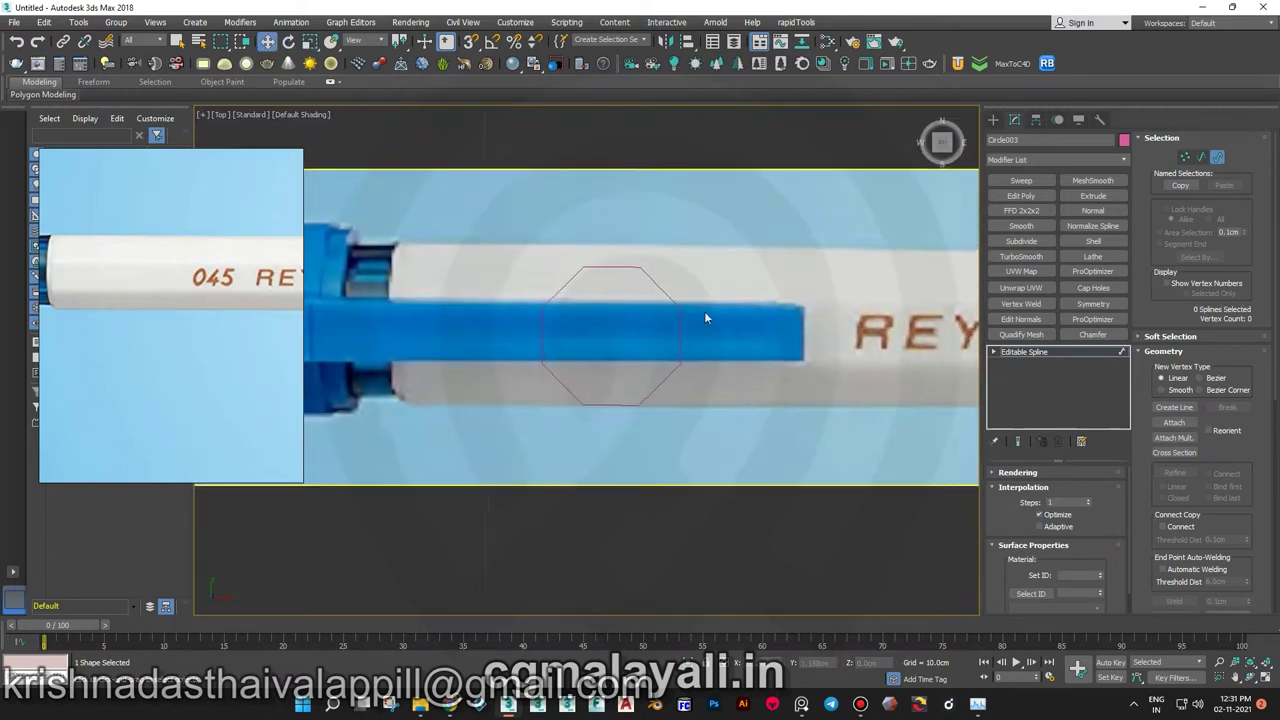
click(1024, 352)
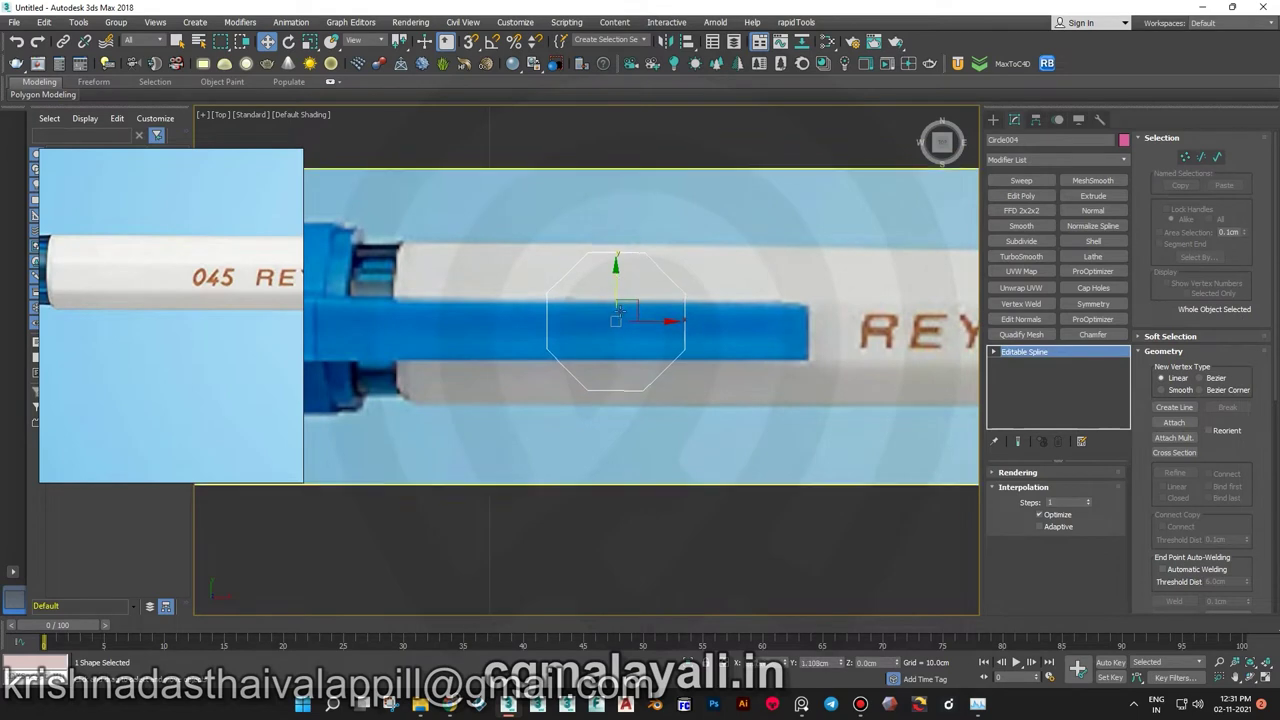
key(r)
key(w)
drag(608, 300, 514, 320)
- Inspect the vertices of the NEW LASER TIP, REYNOLDS and refill octagons
scroll(560, 320, down, 2)
mouse_move(560, 320)
middle_down()
mouse_move(500, 322)
mouse_move(860, 300)
middle_up()
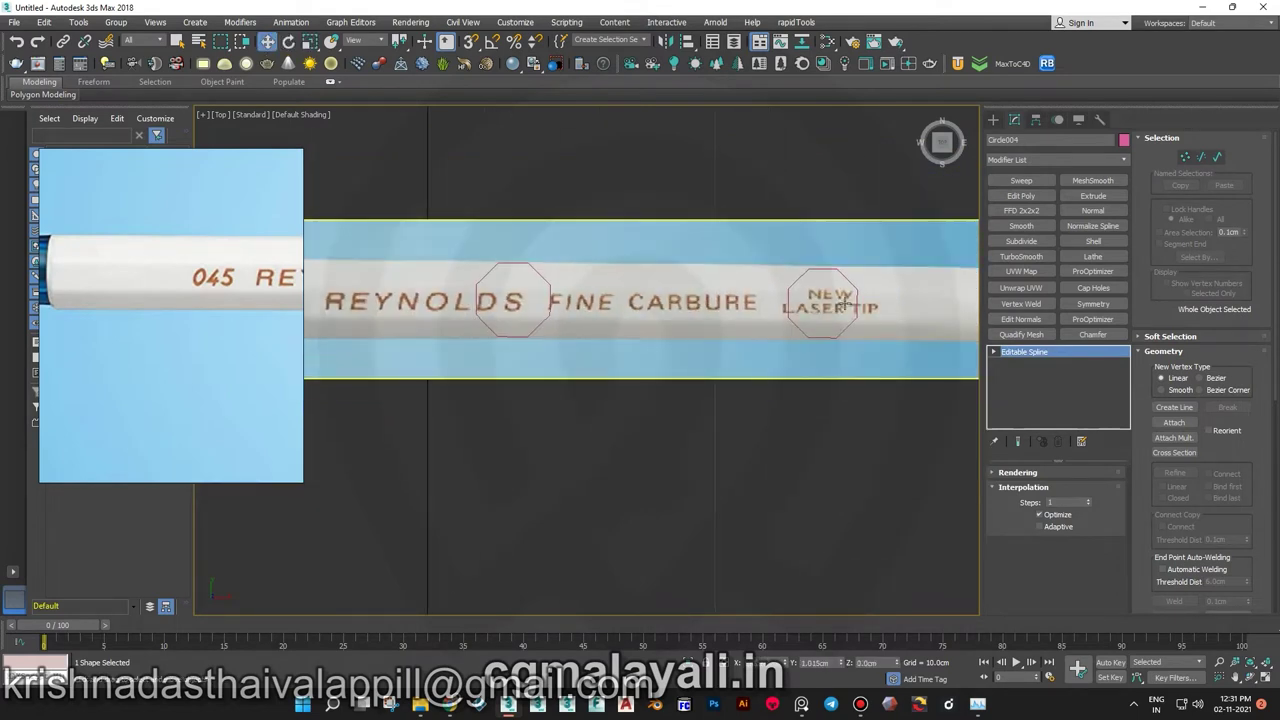
scroll(860, 300, up, 3)
click(863, 249)
click(1186, 160)
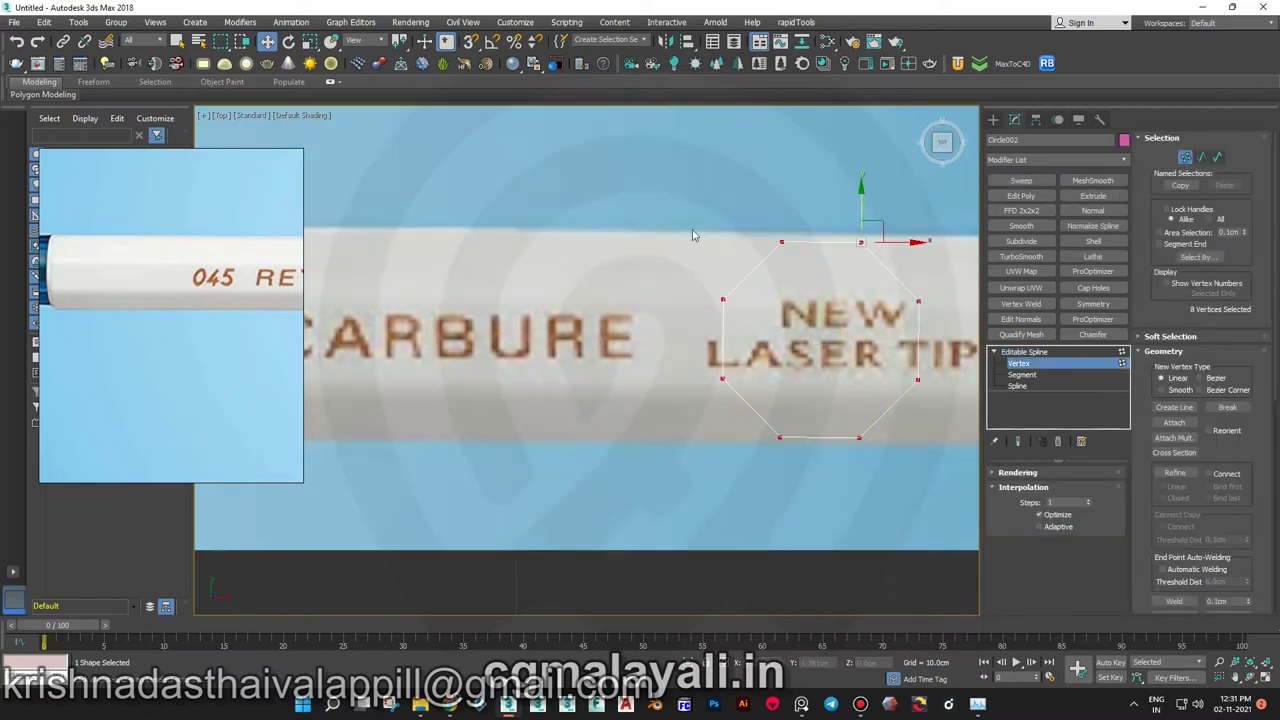
scroll(1180, 590, down, 2)
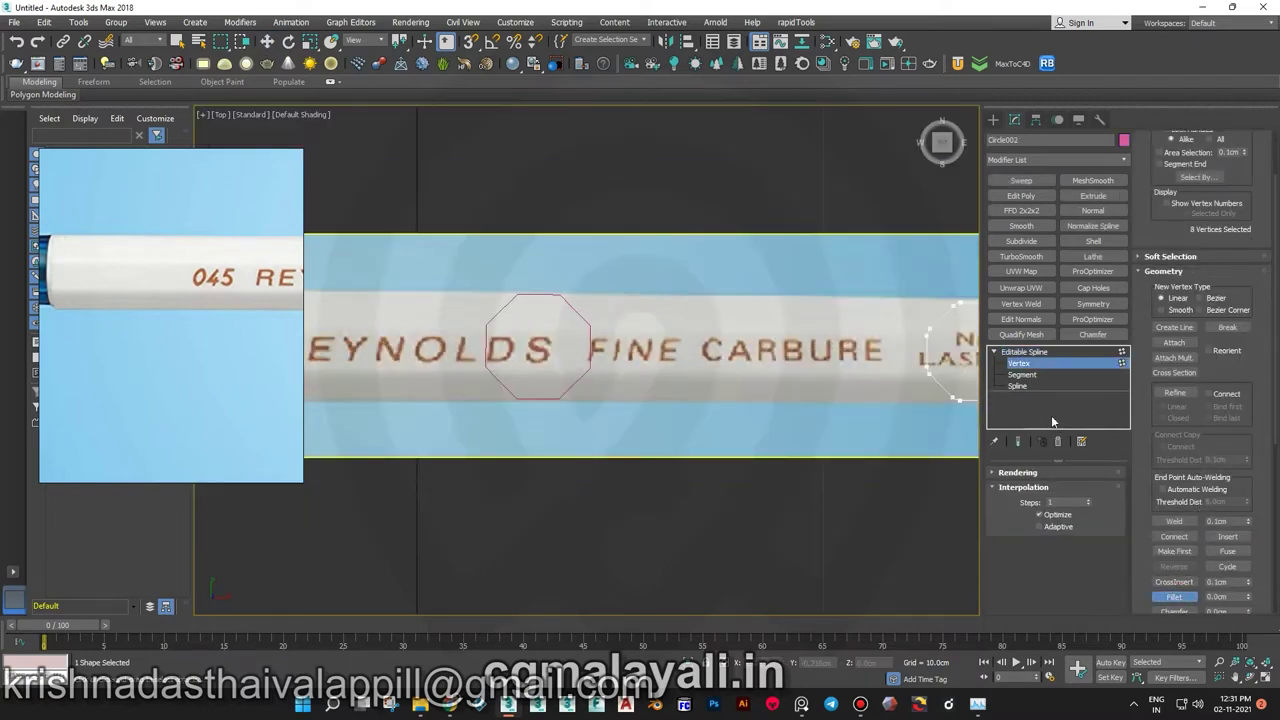
click(1186, 157)
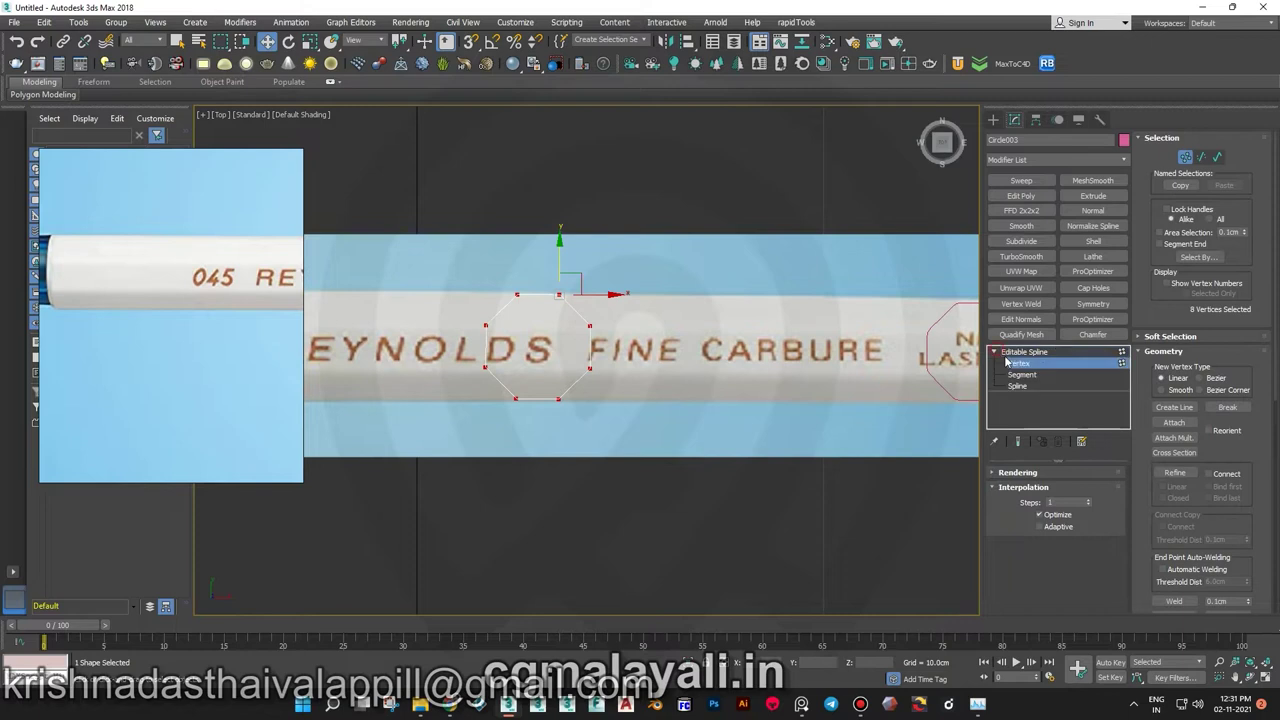
scroll(1161, 478, down, 2)
scroll(637, 288, up, 5)
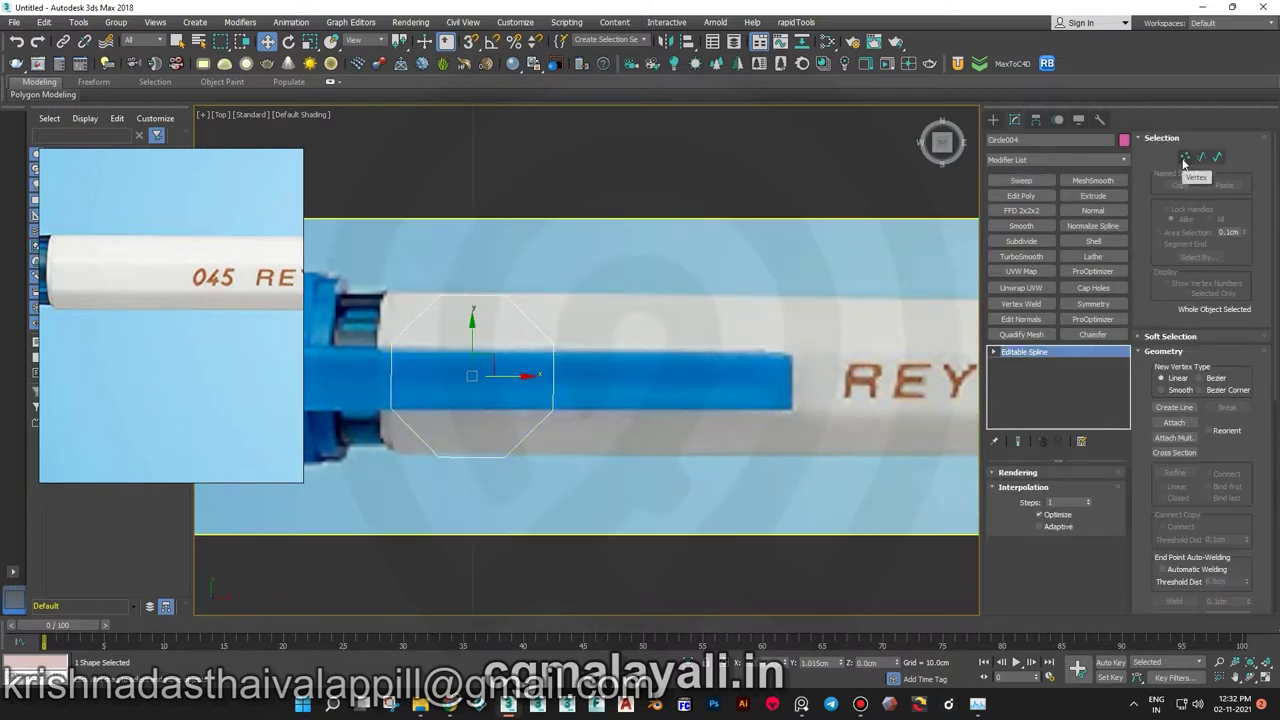
click(1185, 158)
scroll(1200, 300, down, 2)
scroll(501, 310, up, 4)
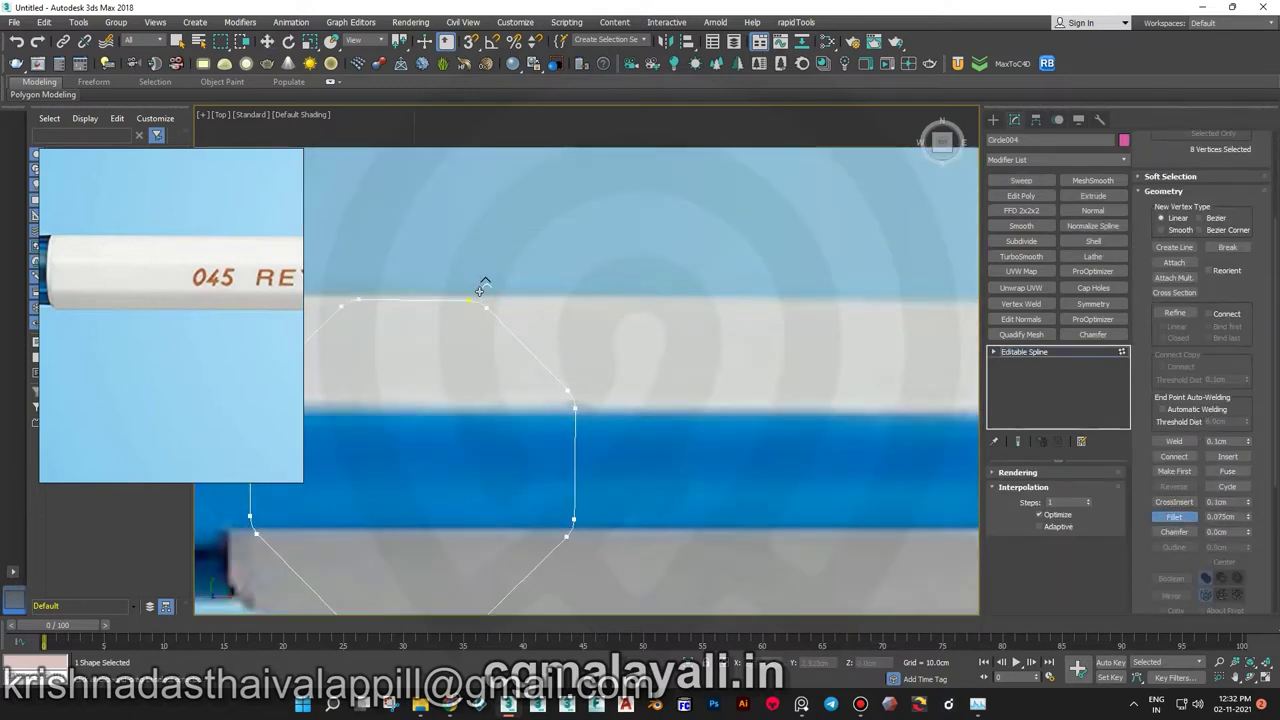
scroll(500, 320, down, 5)
click(1022, 352)
- Select all four cross-section shapes and prepare to rotate them
scroll(560, 366, down, 2)
scroll(757, 366, down, 2)
scroll(857, 385, down, 1)
scroll(857, 385, up, 1)
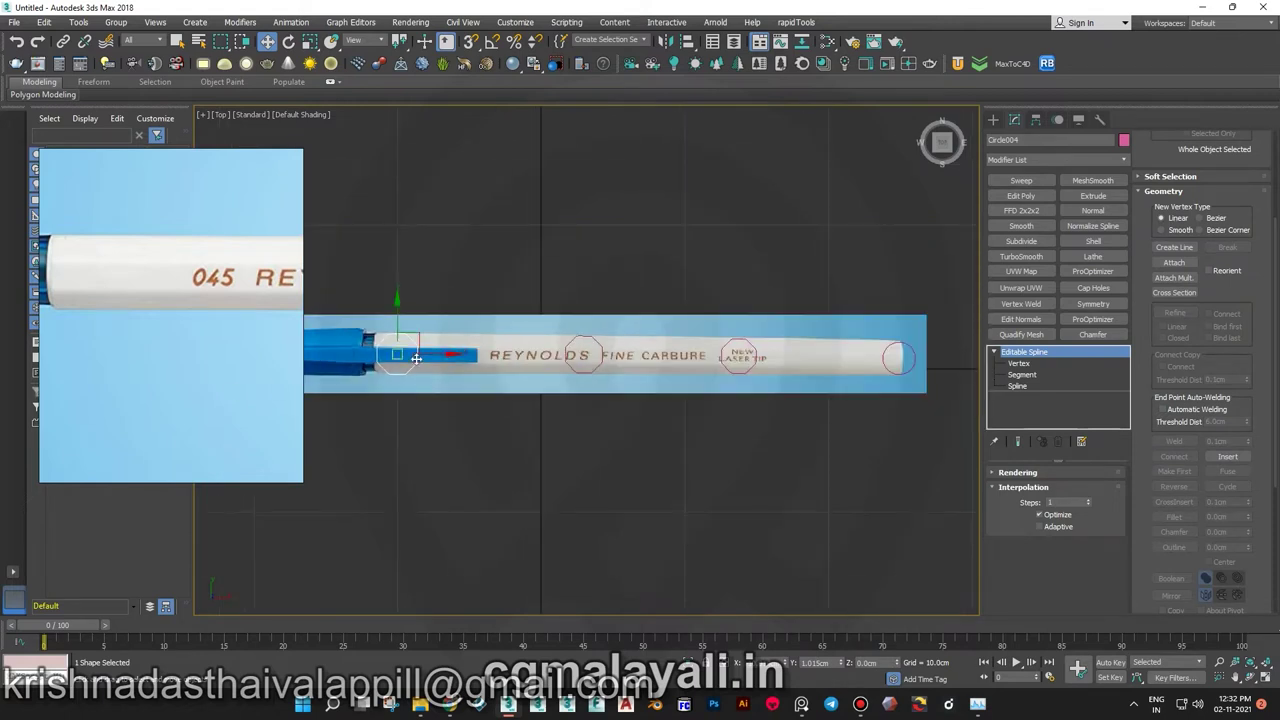
ctrl+click(595, 345)
ctrl+click(752, 345)
key(r)
ctrl+click(796, 366)
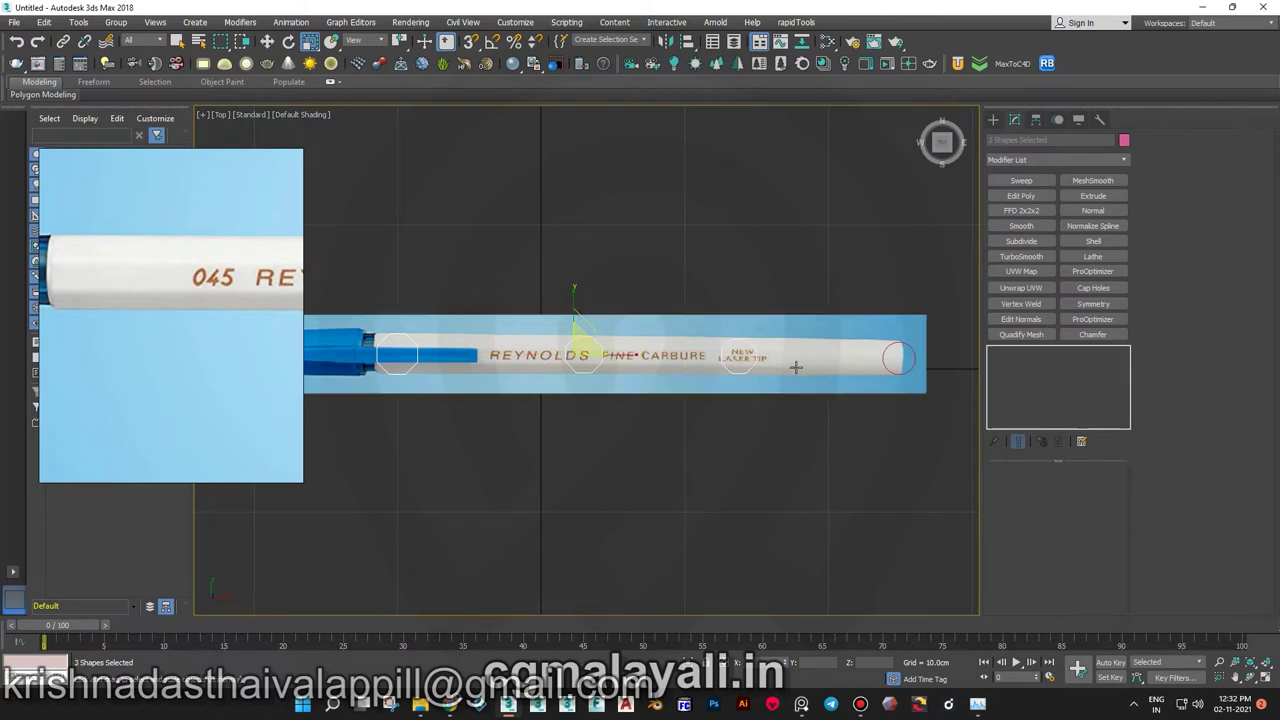
key(e)
click(377, 40)
click(370, 100)
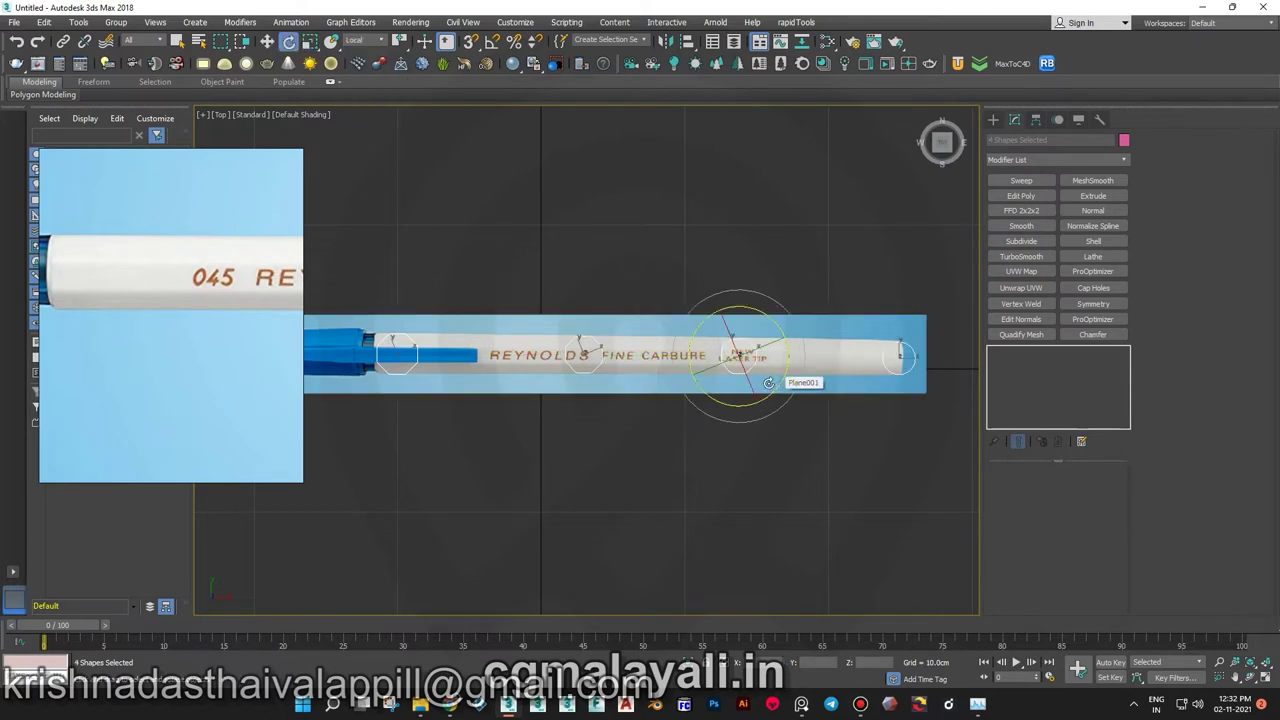
- Set the reference coordinate system to Parent and enable 5° angle snap
click(377, 40)
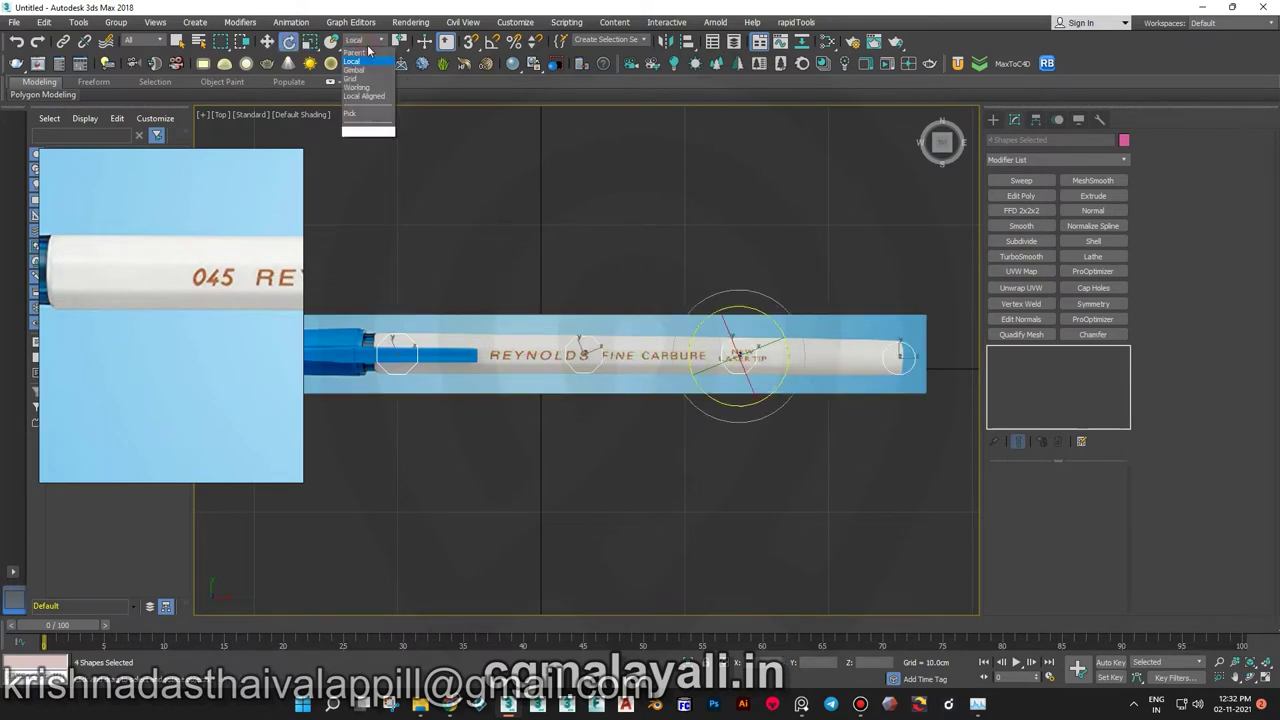
click(362, 51)
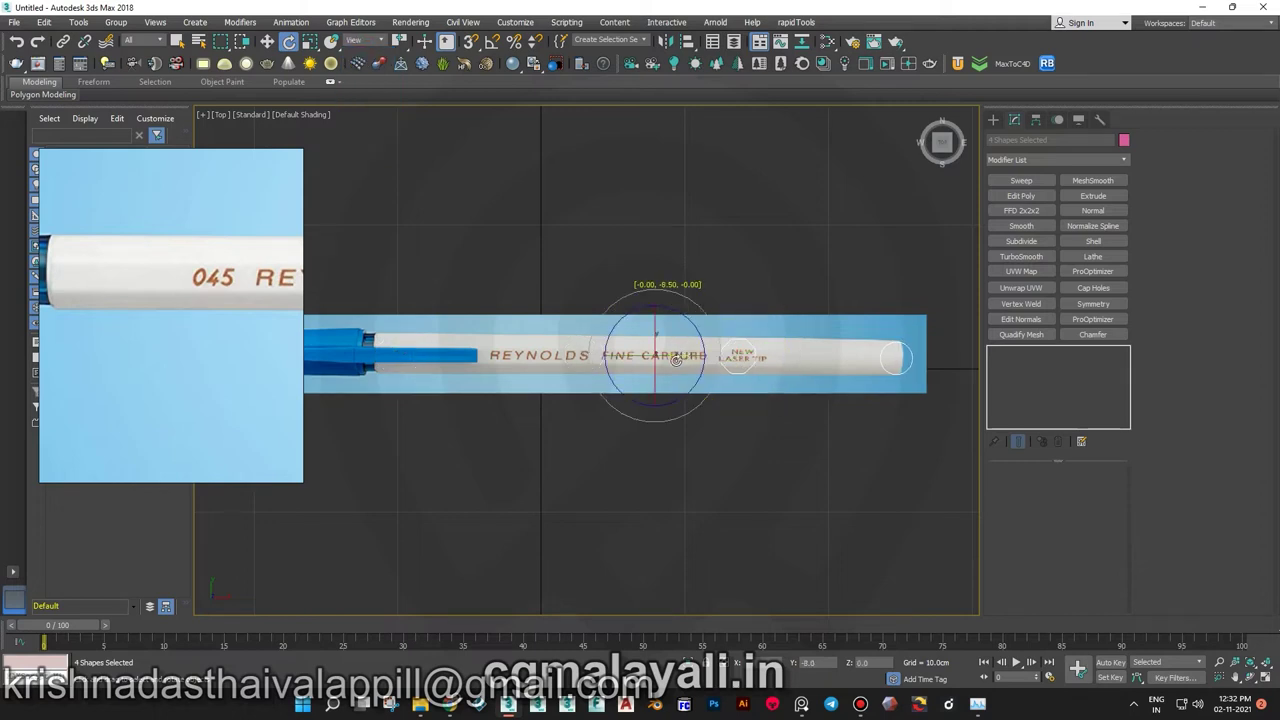
click(368, 79)
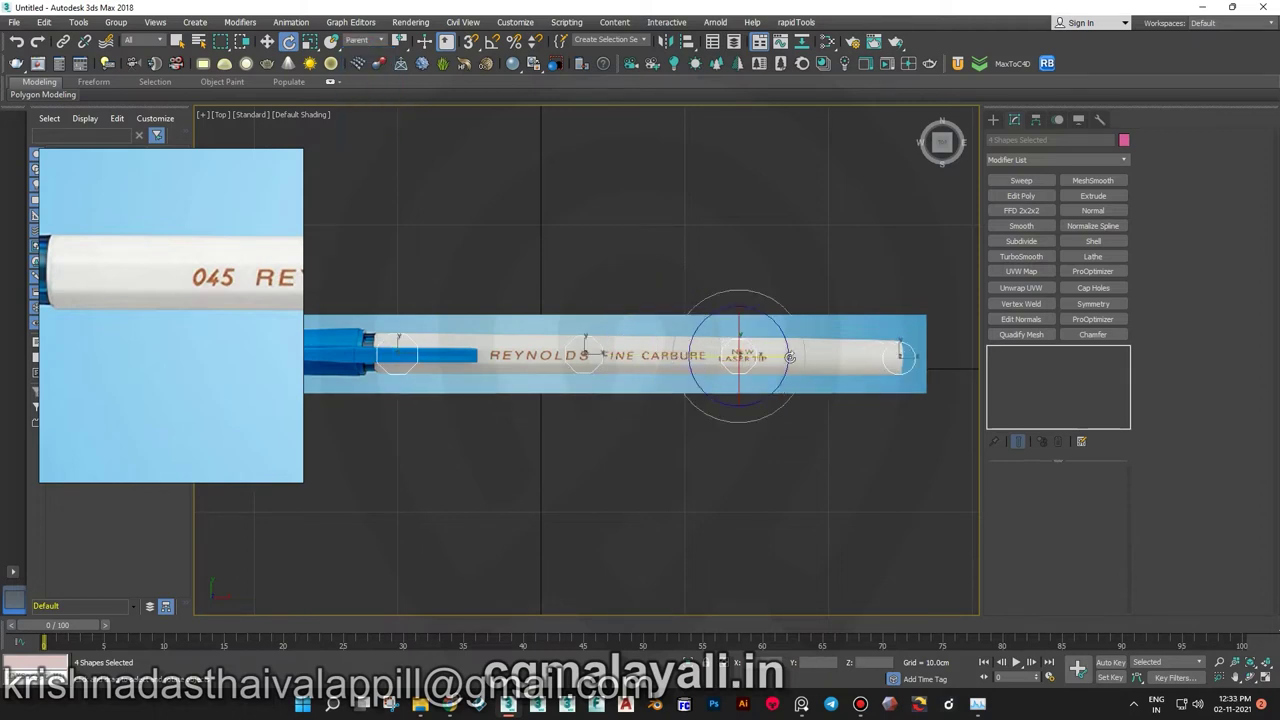
click(492, 40)
right_click(492, 40)
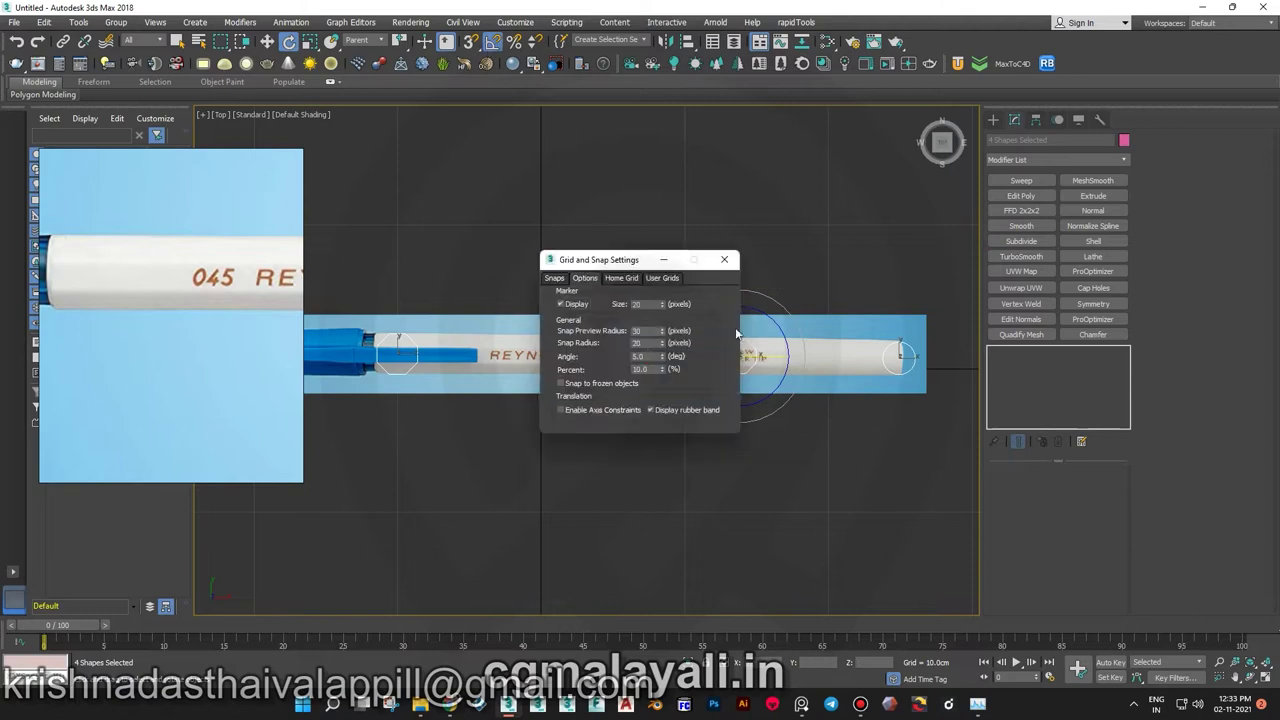
click(720, 262)
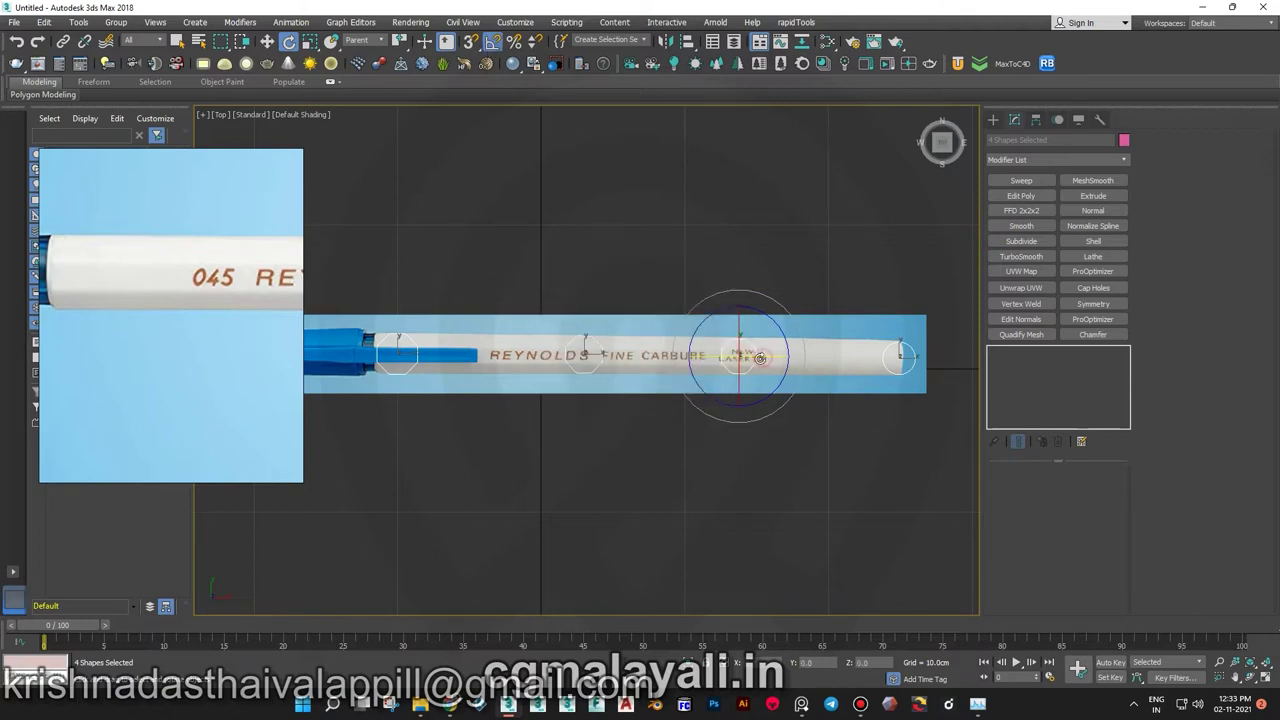
- Select a single cross-section shape and switch to the Move tool
click(870, 358)
key(w)
scroll(875, 352, up, 4)
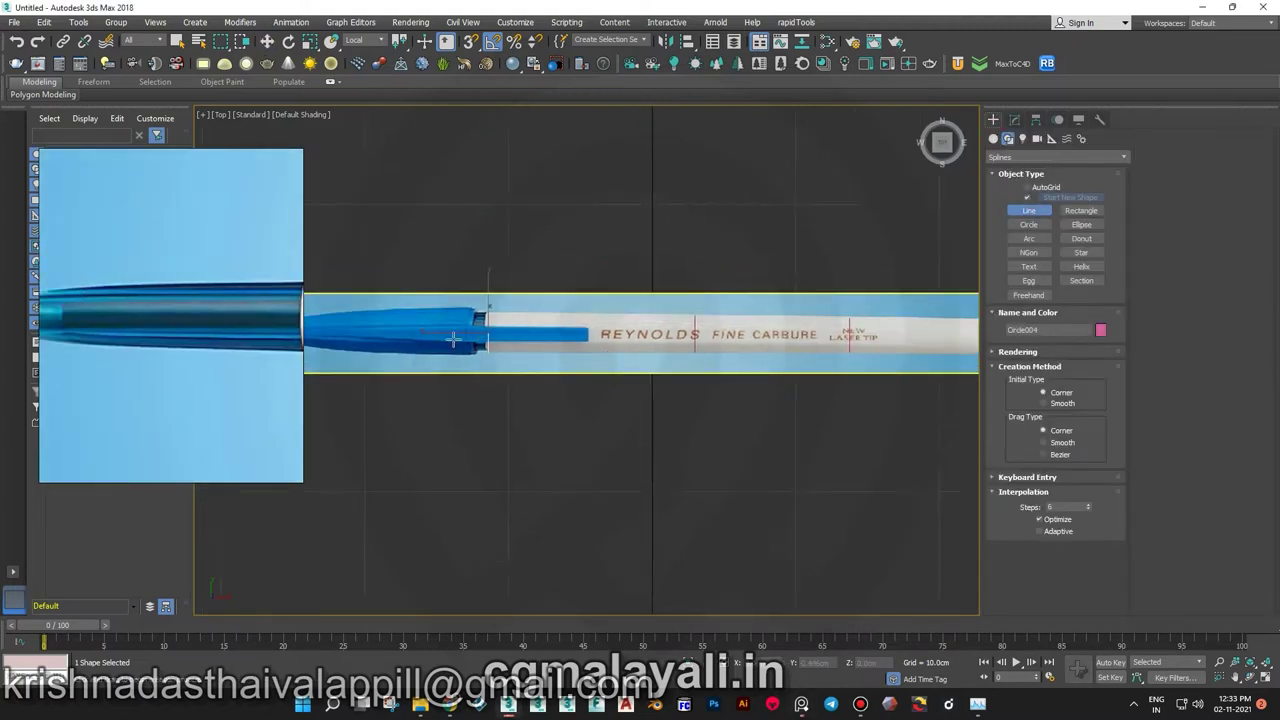
- Draw a straight two-point line along the pen from the refill area to the tip
click(849, 340)
scroll(550, 342, up, 3)
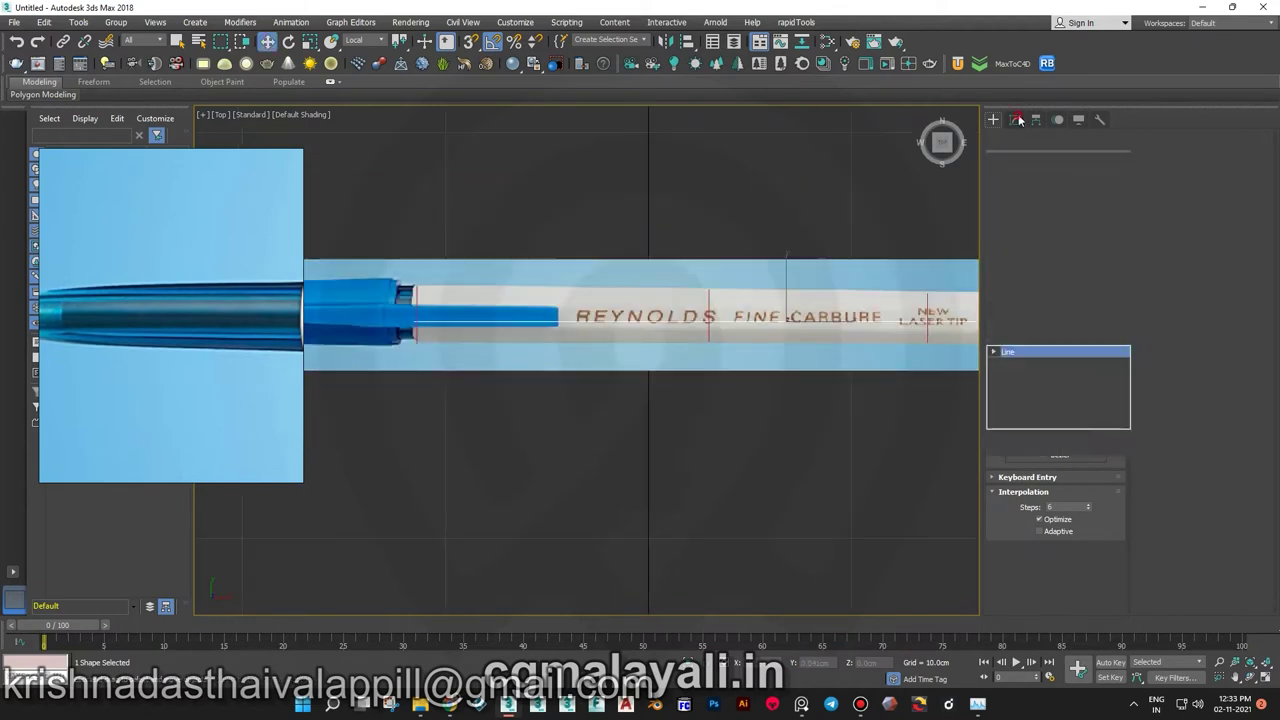
click(770, 316)
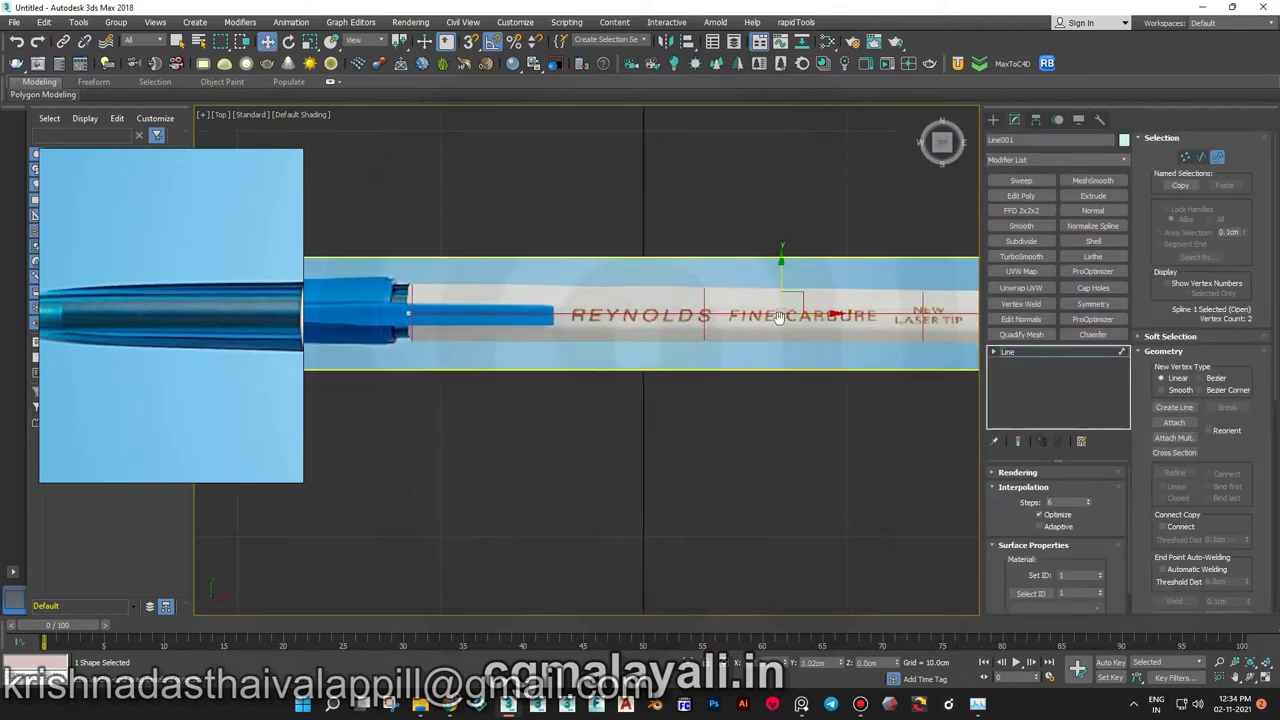
middle_drag(786, 268, 548, 229)
scroll(683, 303, down, 2)
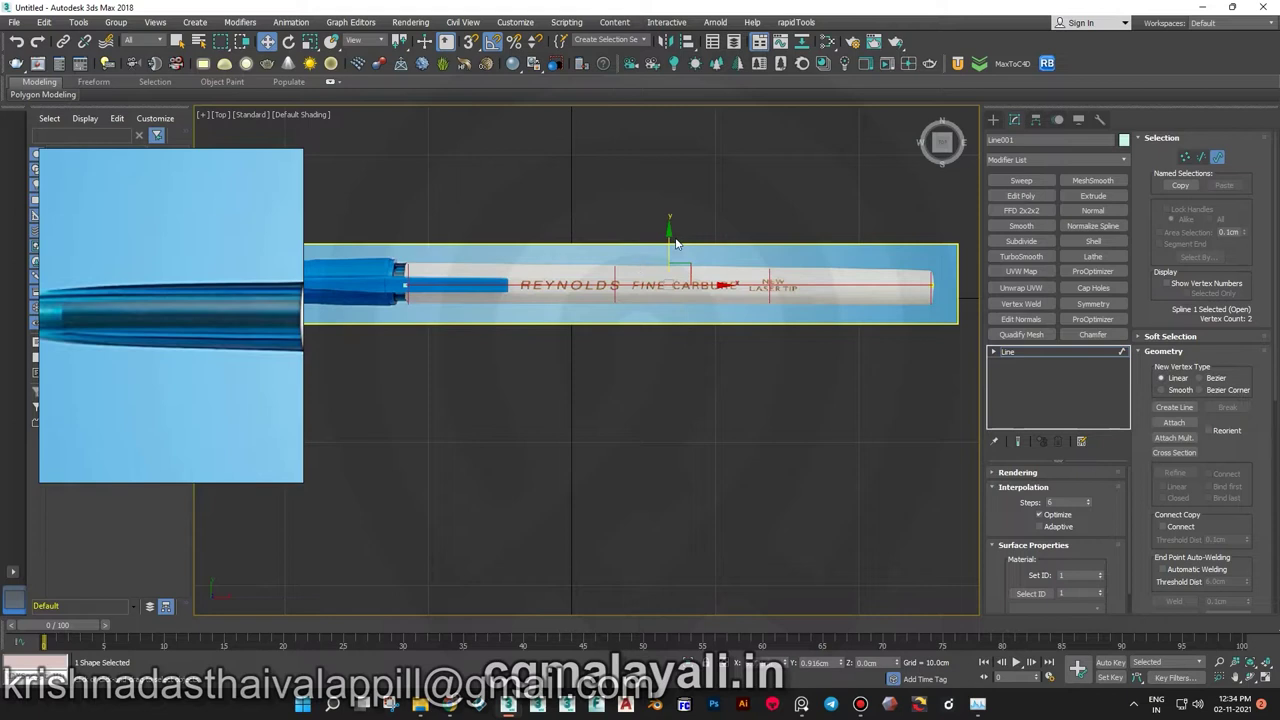
scroll(780, 310, down, 2)
- View Line001 in Perspective along the pen and select it as a whole object
key(p)
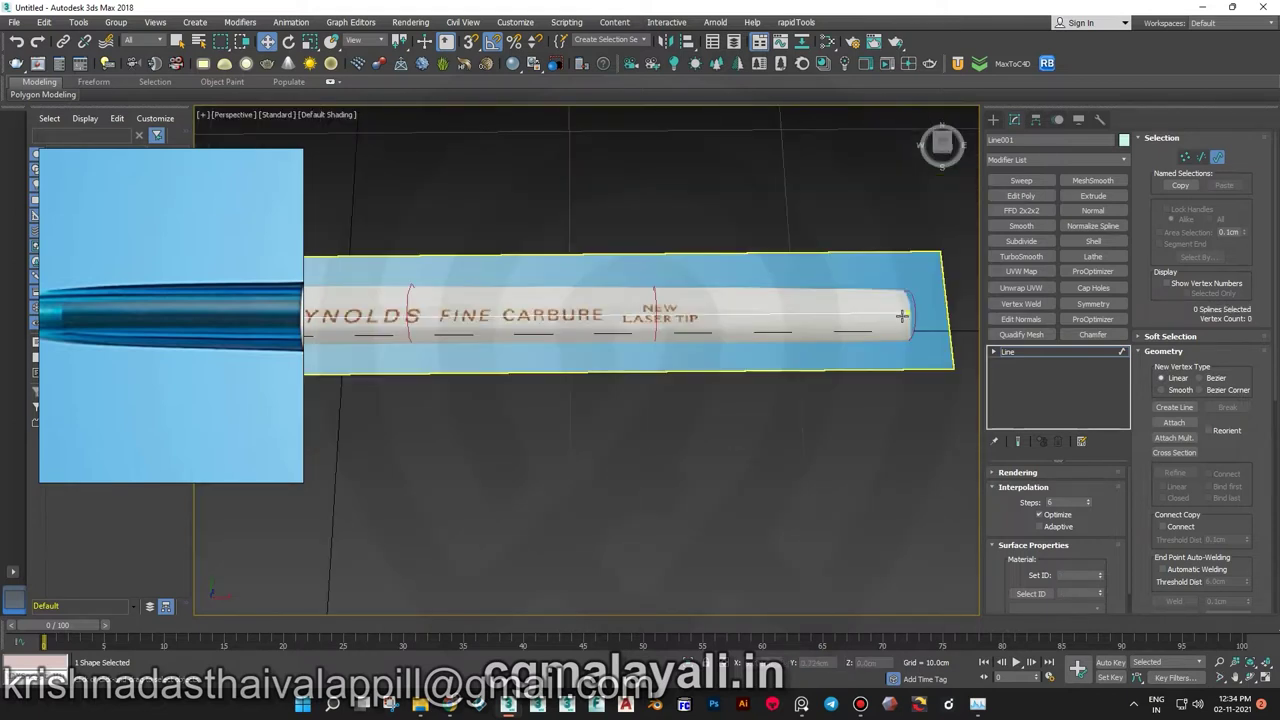
alt+middle_drag(829, 277, 960, 340)
click(994, 352)
click(1002, 352)
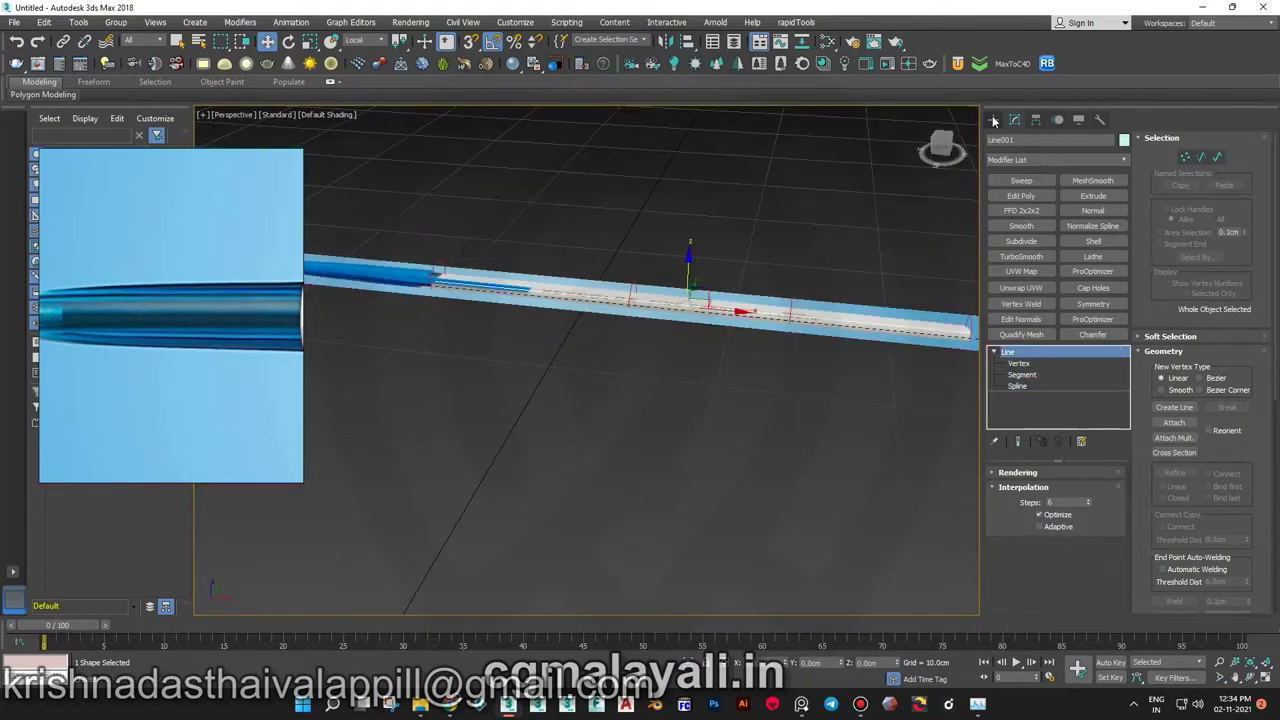
click(992, 118)
- Create a Loft compound object along Line001, using Get Shape to pick the octagon cross-section
click(1056, 157)
click(1056, 198)
click(1029, 256)
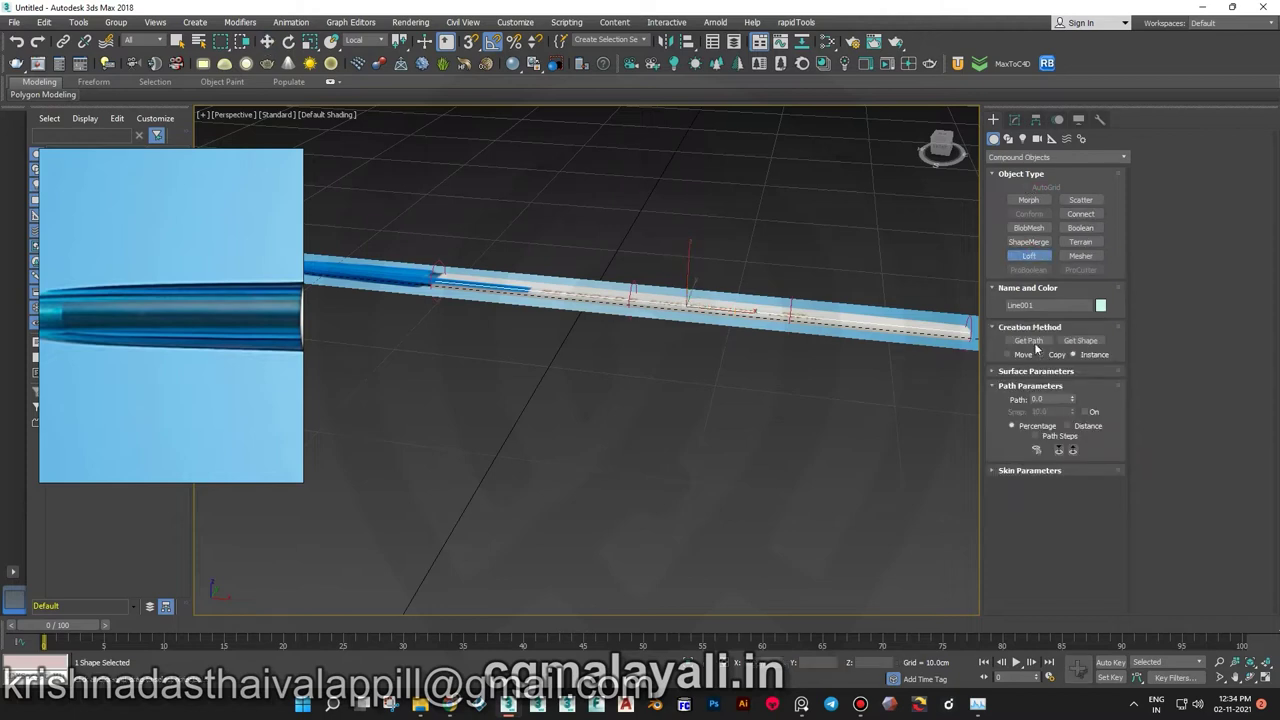
click(1080, 340)
scroll(640, 300, up, 3)
click(800, 240)
click(810, 265)
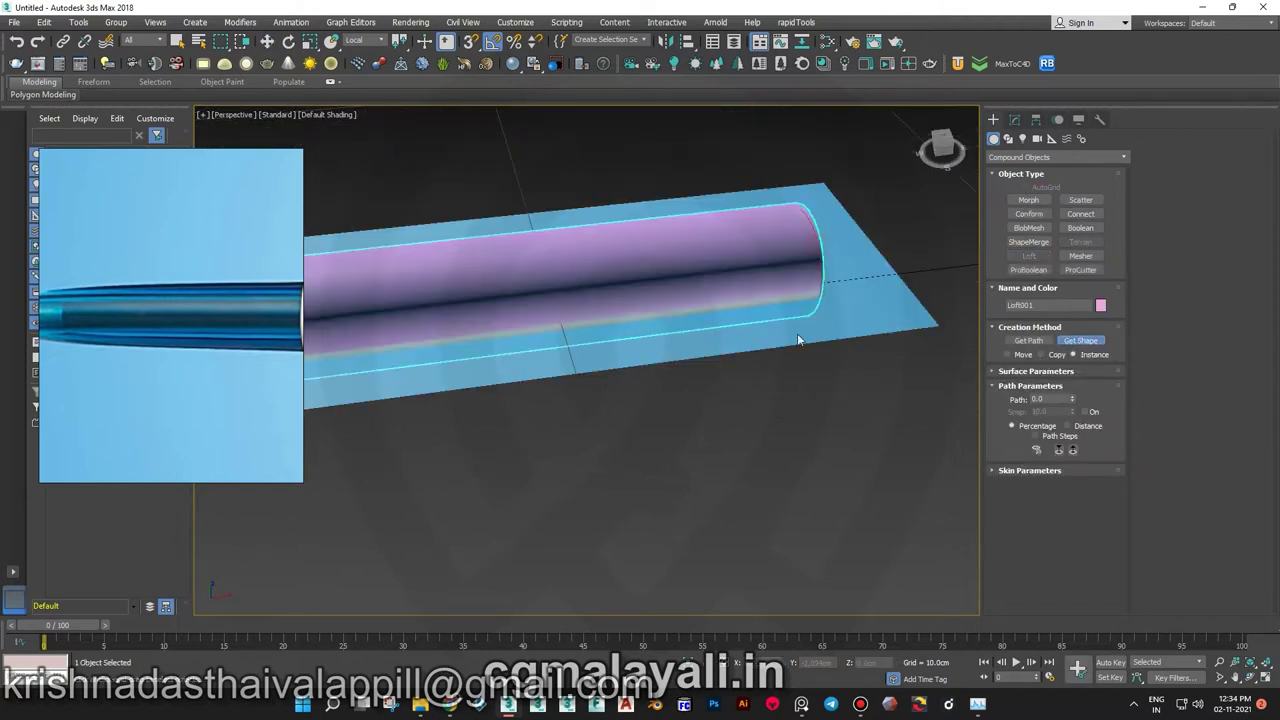
- Orbit around the loft tube and enter Loft001's Shape sub-object level
alt+middle_drag(797, 333, 774, 306)
mouse_move(740, 374)
alt+middle_down()
mouse_move(846, 409)
mouse_move(543, 337)
alt+middle_up()
key(w)
click(1014, 119)
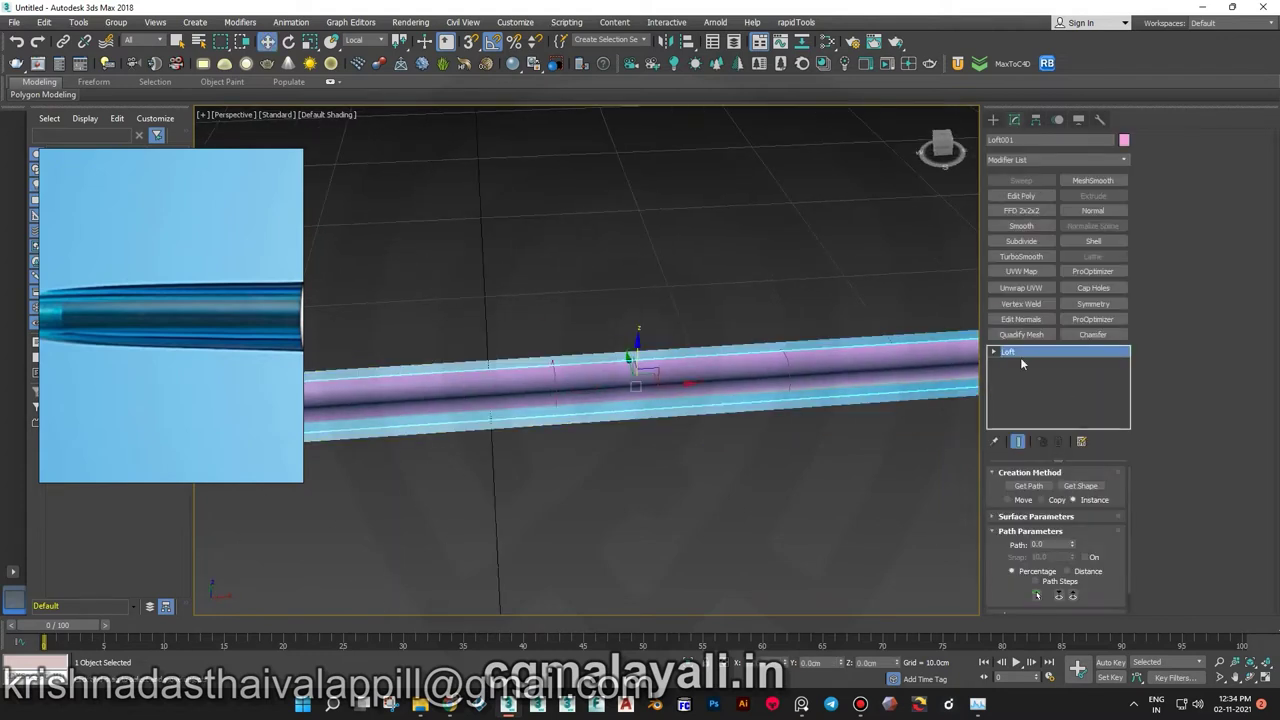
click(993, 352)
click(1018, 363)
alt+middle_drag(700, 380, 846, 372)
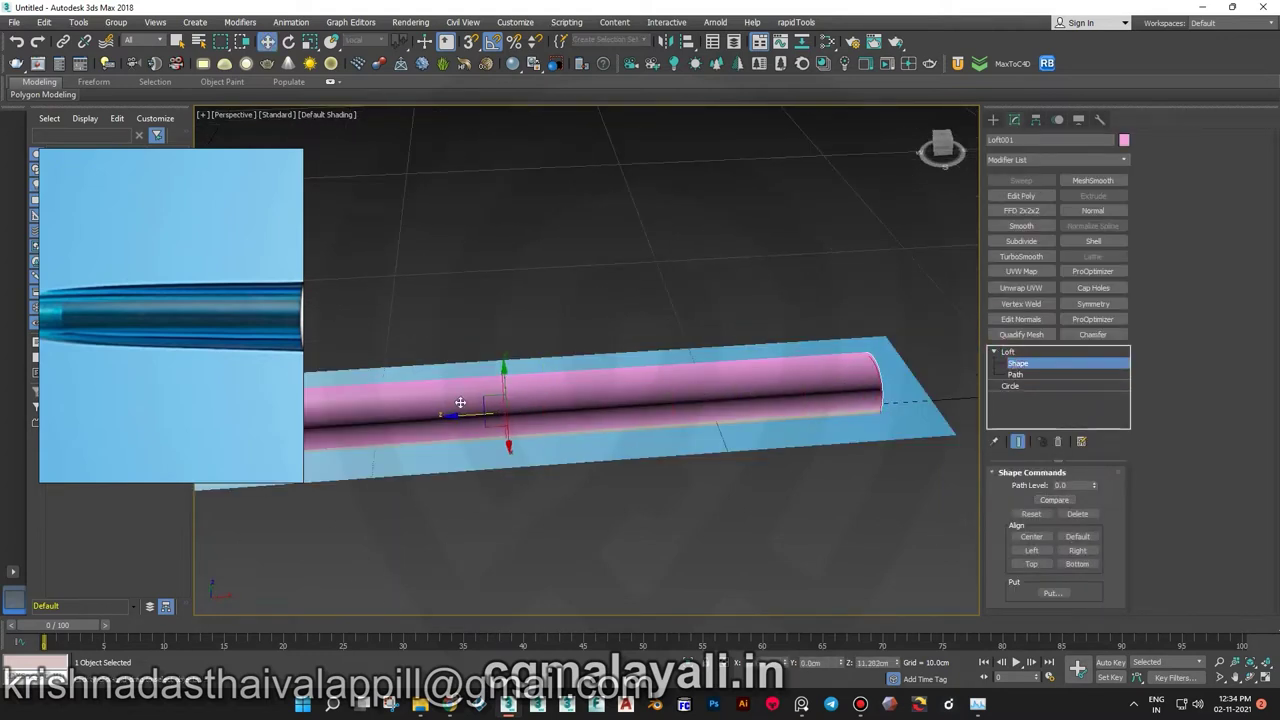
click(872, 374)
scroll(974, 500, up, 5)
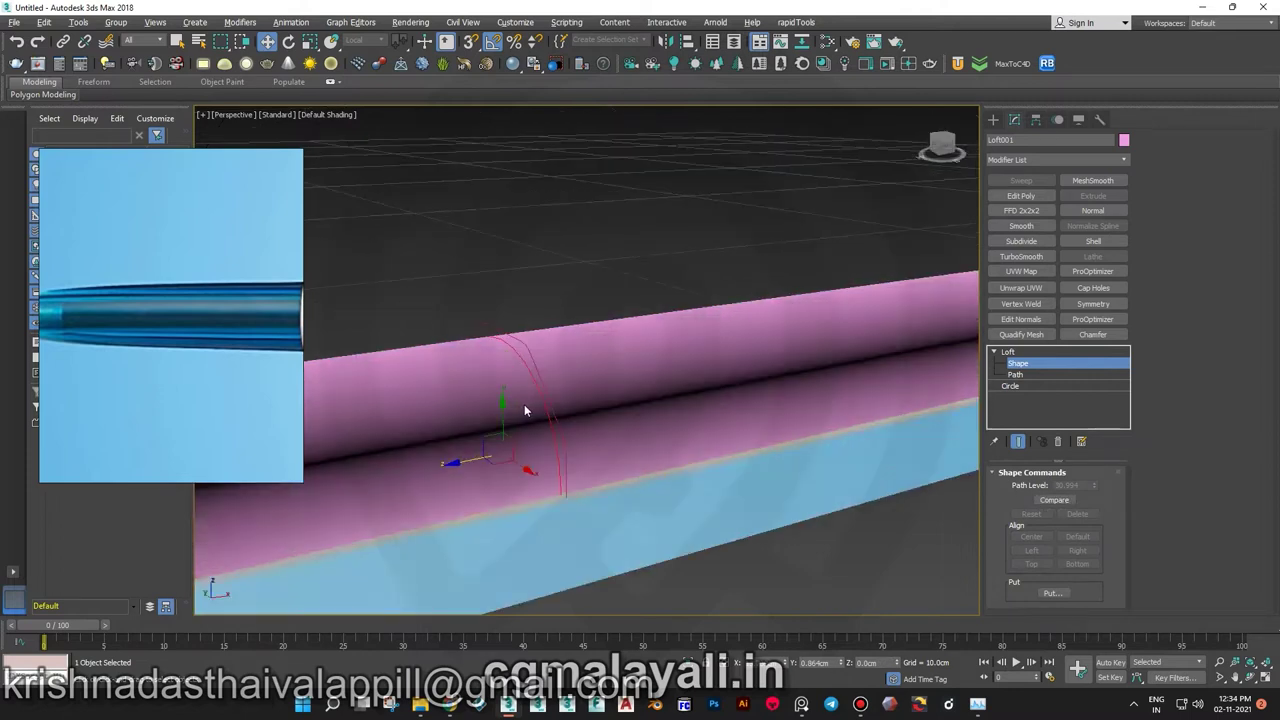
- Check the loft's cross-sections in the Compare window, then return to the whole loft
click(1054, 500)
drag(399, 116, 727, 116)
click(733, 114)
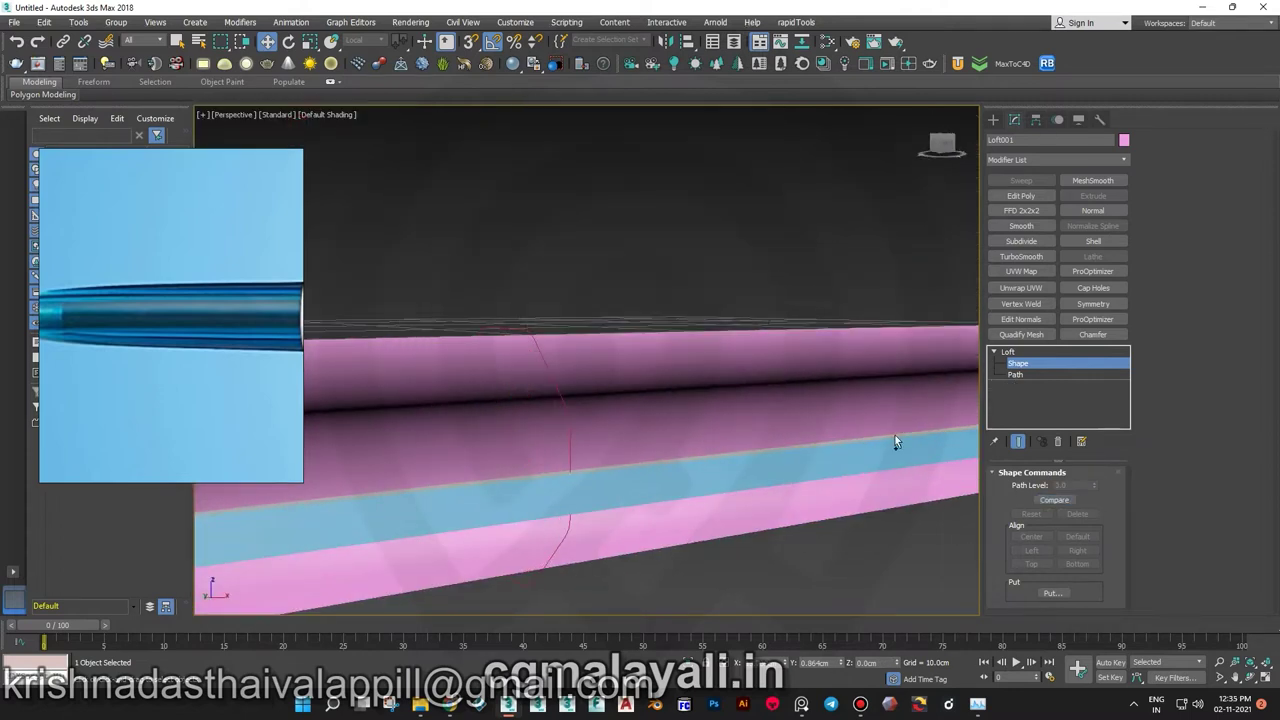
scroll(894, 440, down, 5)
key(ctrl+b)
- Add cross-section shapes at path positions 75, 50 and 10
alt+middle_drag(604, 387, 720, 408)
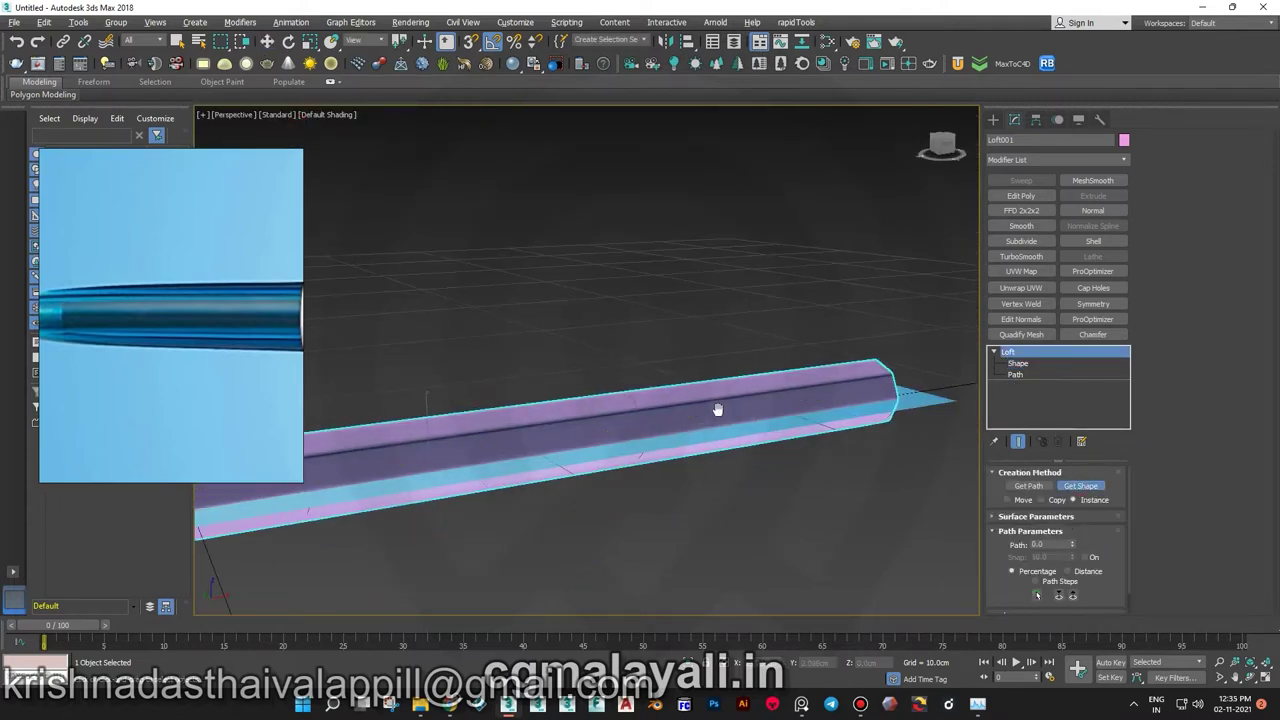
drag(1069, 541, 997, 547)
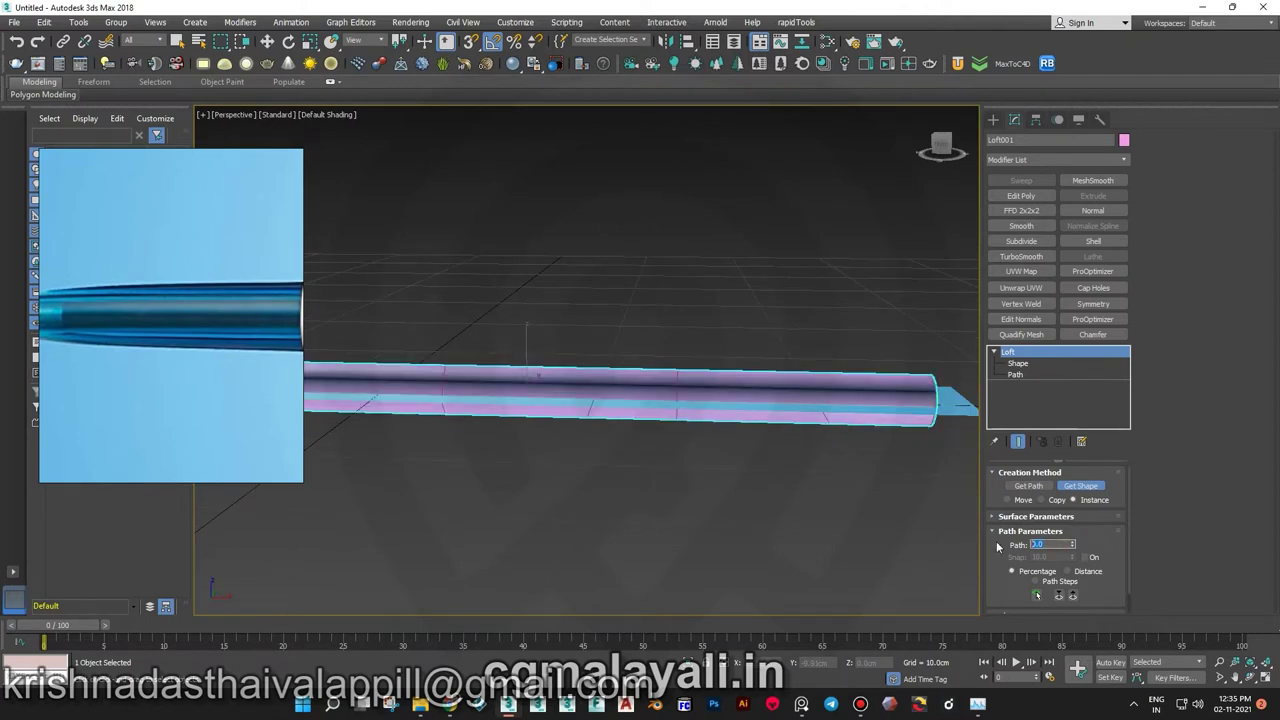
text(75)
key(Return)
scroll(464, 425, up, 3)
scroll(642, 423, up, 3)
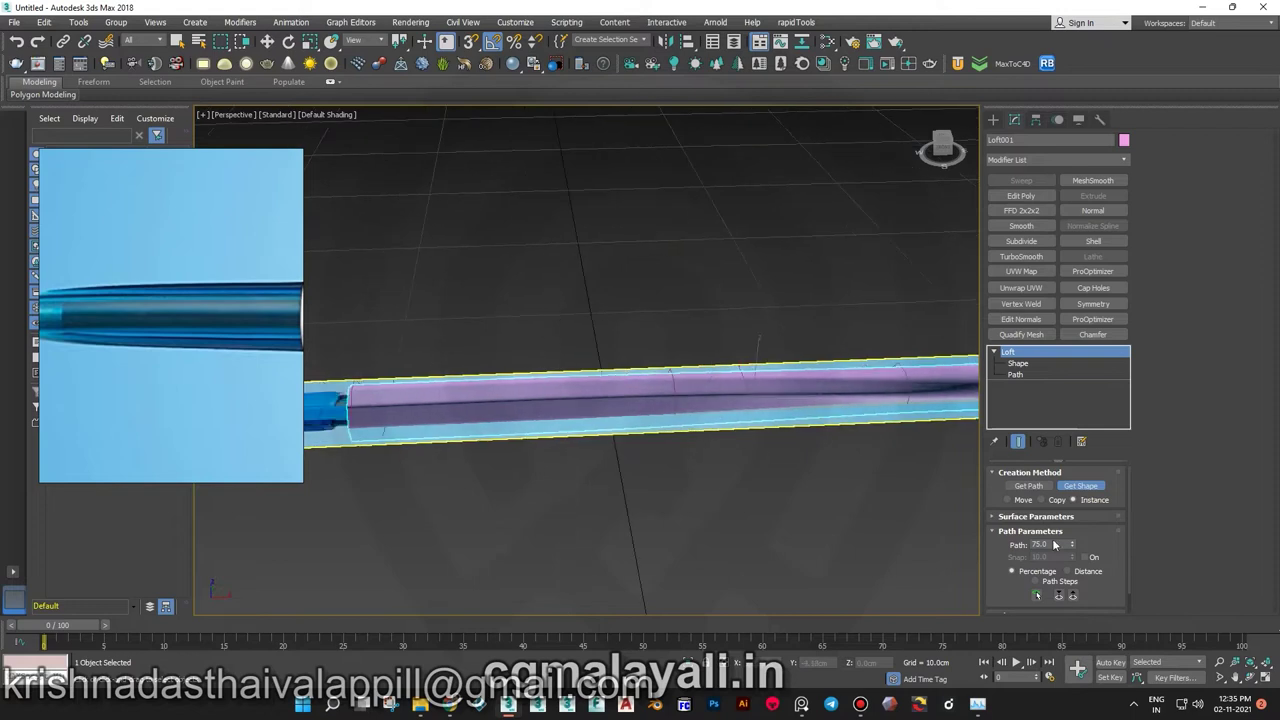
text(50)
key(Return)
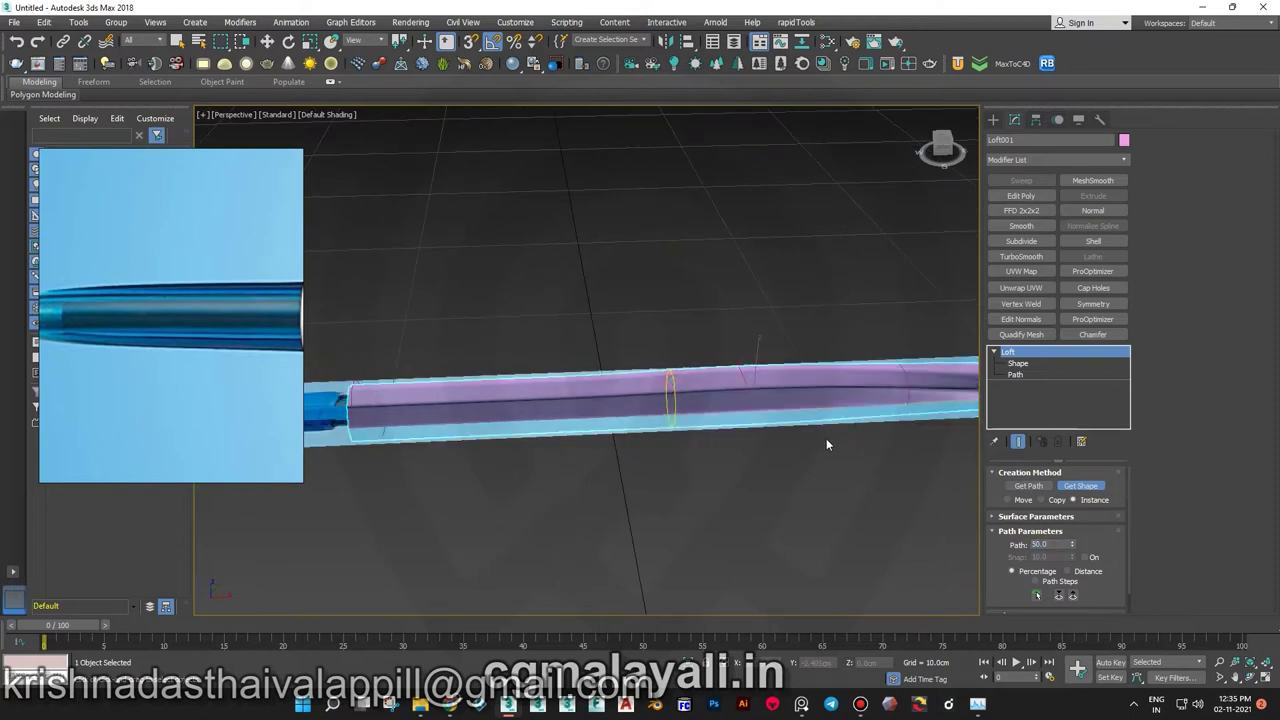
alt+middle_drag(826, 438, 684, 405)
double_click(1045, 544)
text(10)
mouse_move(700, 496)
alt+middle_down()
mouse_move(555, 374)
mouse_move(674, 494)
mouse_move(768, 503)
mouse_move(746, 501)
mouse_move(783, 530)
alt+middle_up()
- At Shape level, select the loft's circle cross-section, rotate it, and Reset it
key(1)
key(w)
click(768, 503)
key(e)
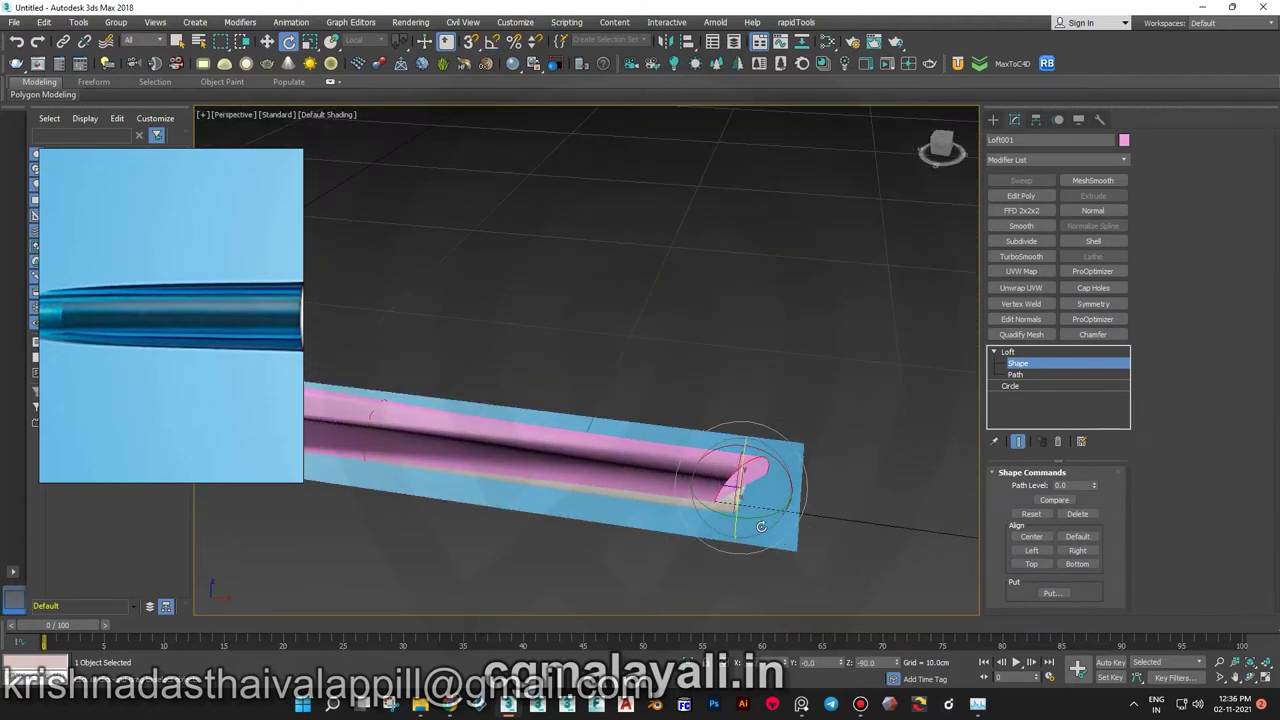
click(1031, 513)
- Show edged faces on the shaded tube and frame its circle end in the Front view
mouse_move(745, 490)
alt+middle_down()
mouse_move(703, 471)
mouse_move(725, 450)
mouse_move(677, 486)
alt+middle_up()
key(F4)
scroll(509, 429, up, 5)
mouse_move(509, 429)
alt+middle_down()
mouse_move(520, 297)
mouse_move(587, 447)
mouse_move(783, 256)
mouse_move(738, 357)
mouse_move(737, 325)
alt+middle_up()
scroll(783, 256, down, 3)
scroll(774, 284, up, 4)
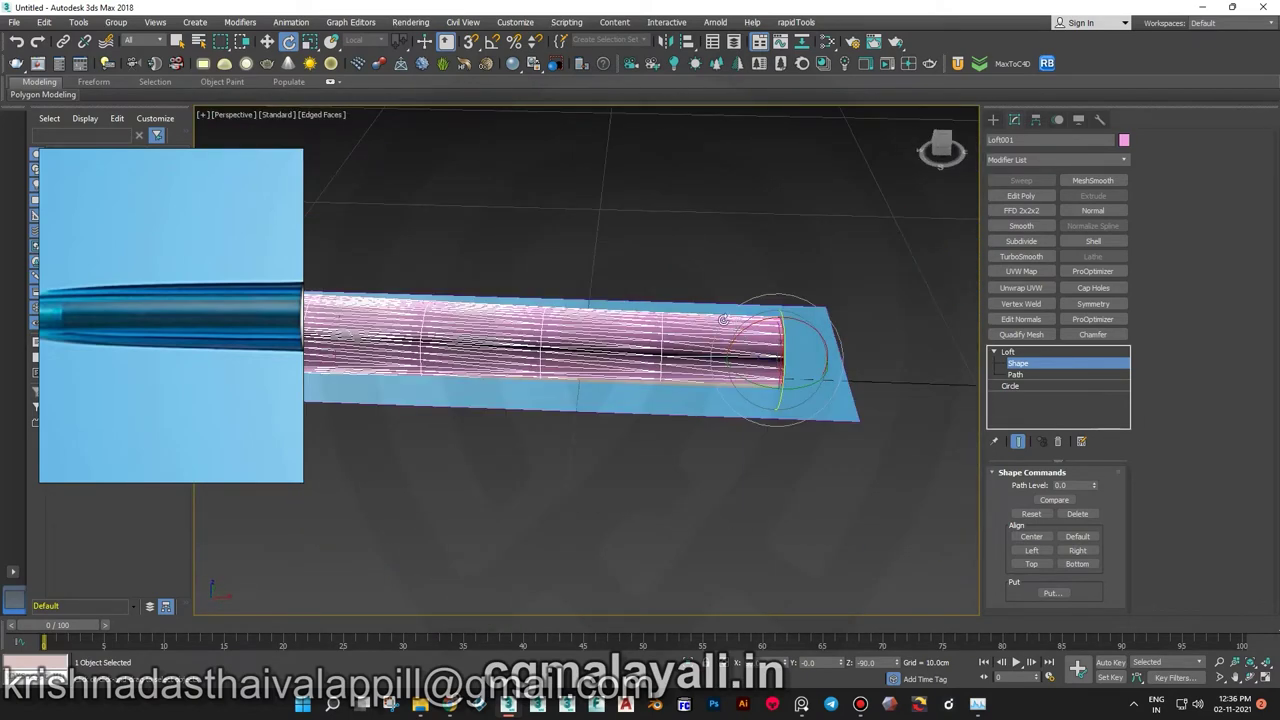
mouse_move(857, 390)
alt+middle_down()
mouse_move(756, 314)
mouse_move(775, 293)
mouse_move(821, 375)
alt+middle_up()
scroll(756, 314, up, 3)
key(f)
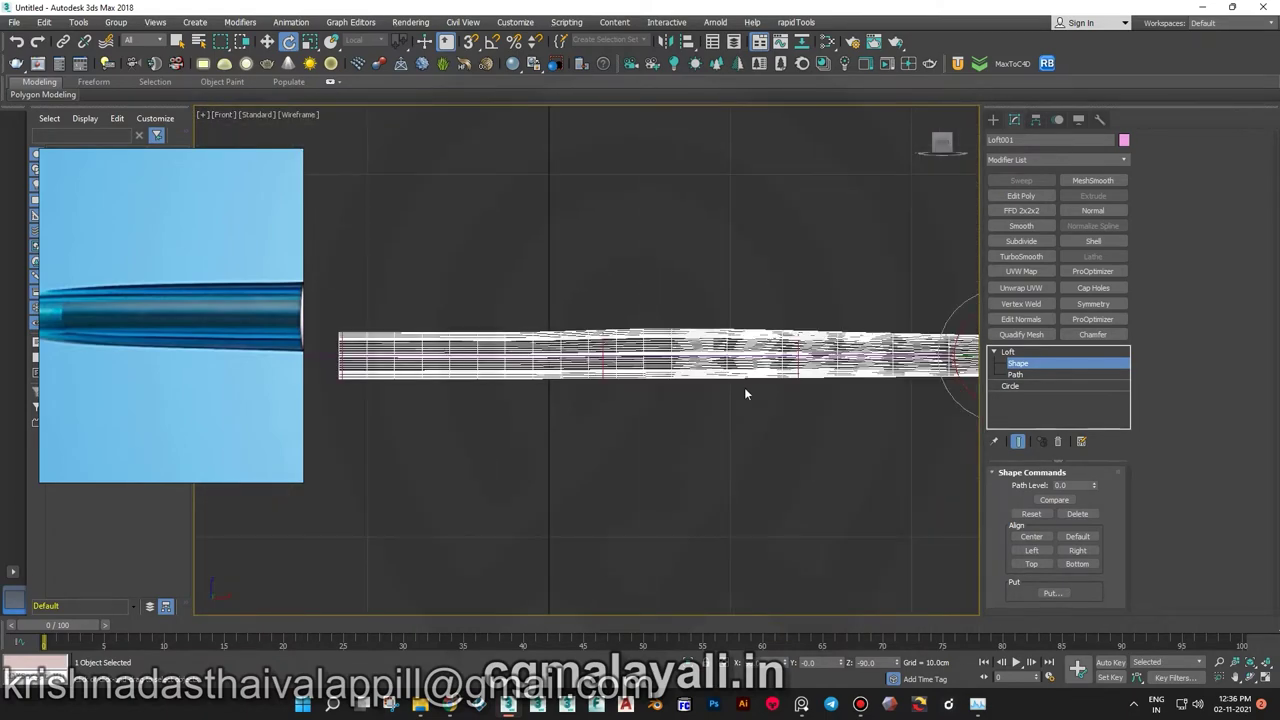
mouse_move(822, 425)
middle_down()
mouse_move(680, 363)
mouse_move(732, 355)
middle_up()
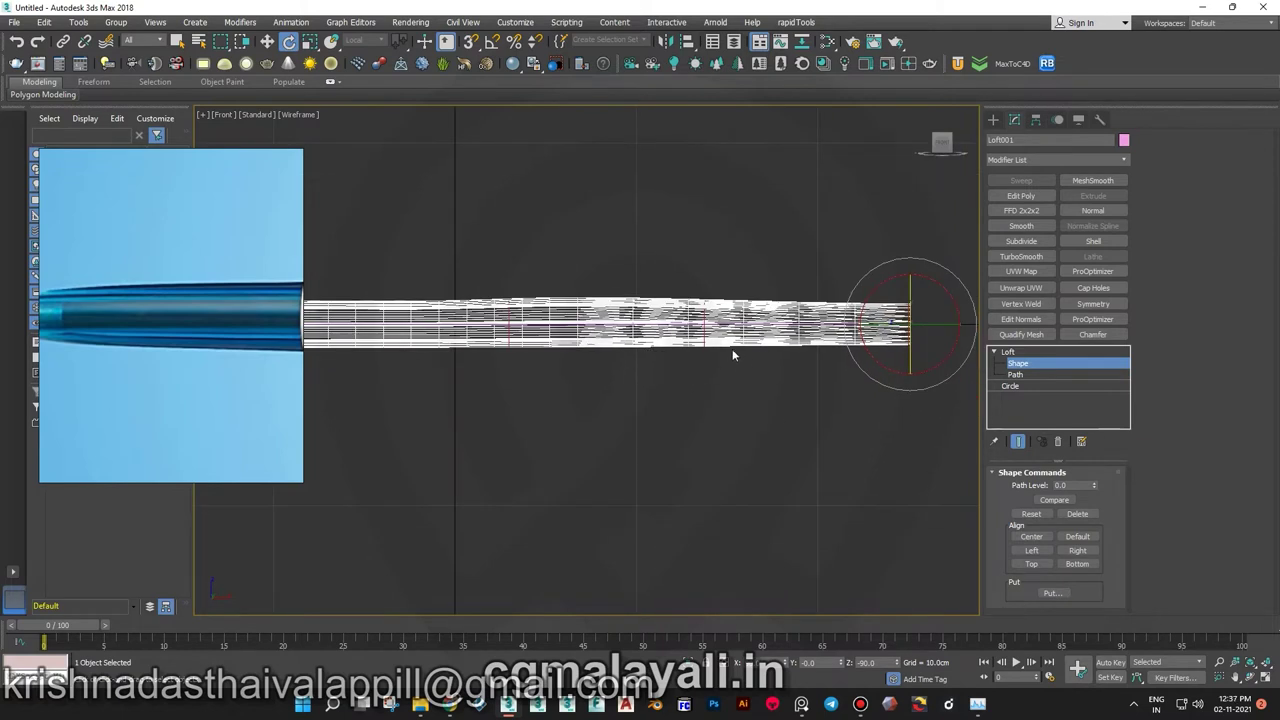
- Slide a cross-section shape to about 21% along the path, then back to about 6.5%
click(1008, 352)
click(1017, 363)
click(957, 396)
drag(915, 338, 837, 338)
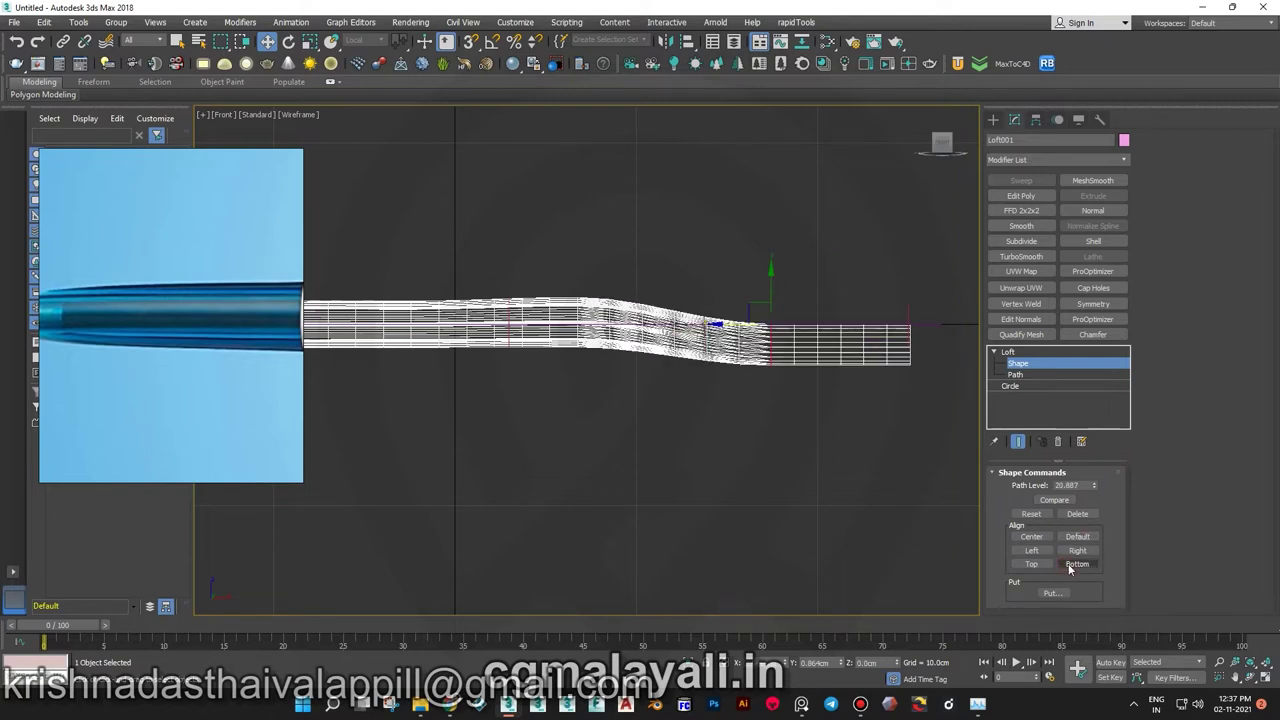
key(p)
alt+middle_drag(795, 383, 672, 296)
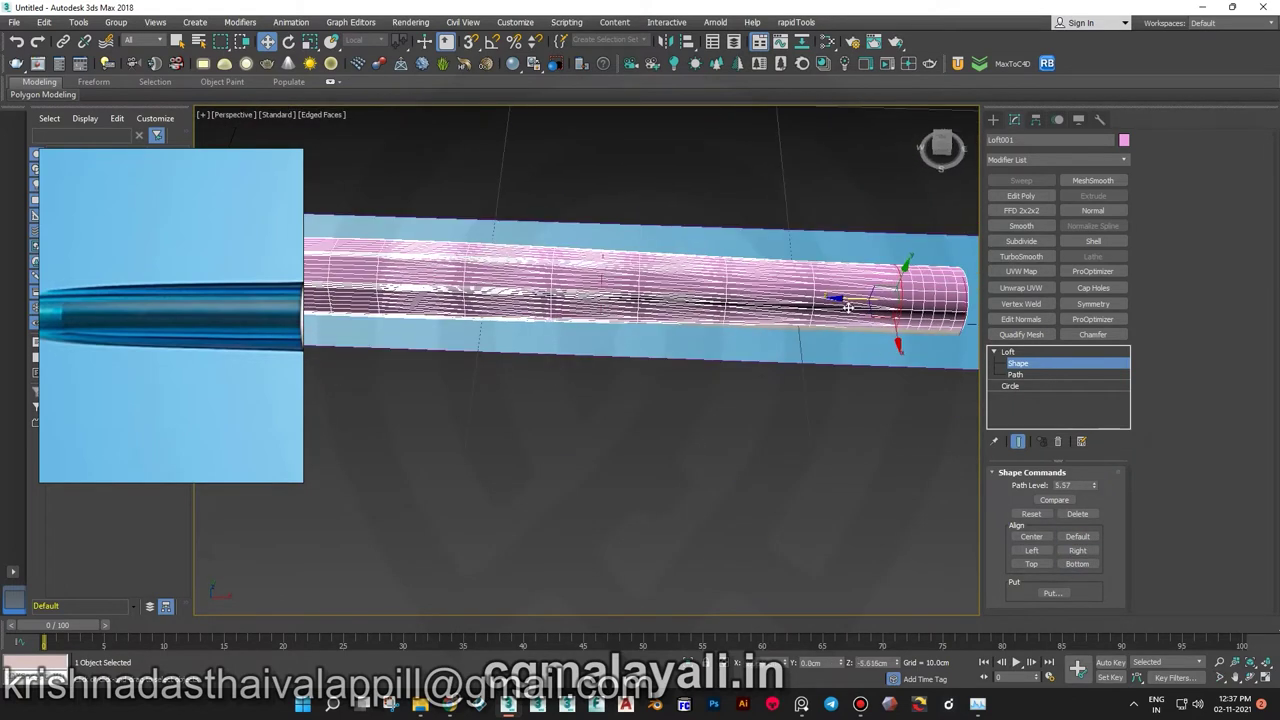
drag(672, 296, 829, 297)
alt+middle_drag(829, 297, 611, 289)
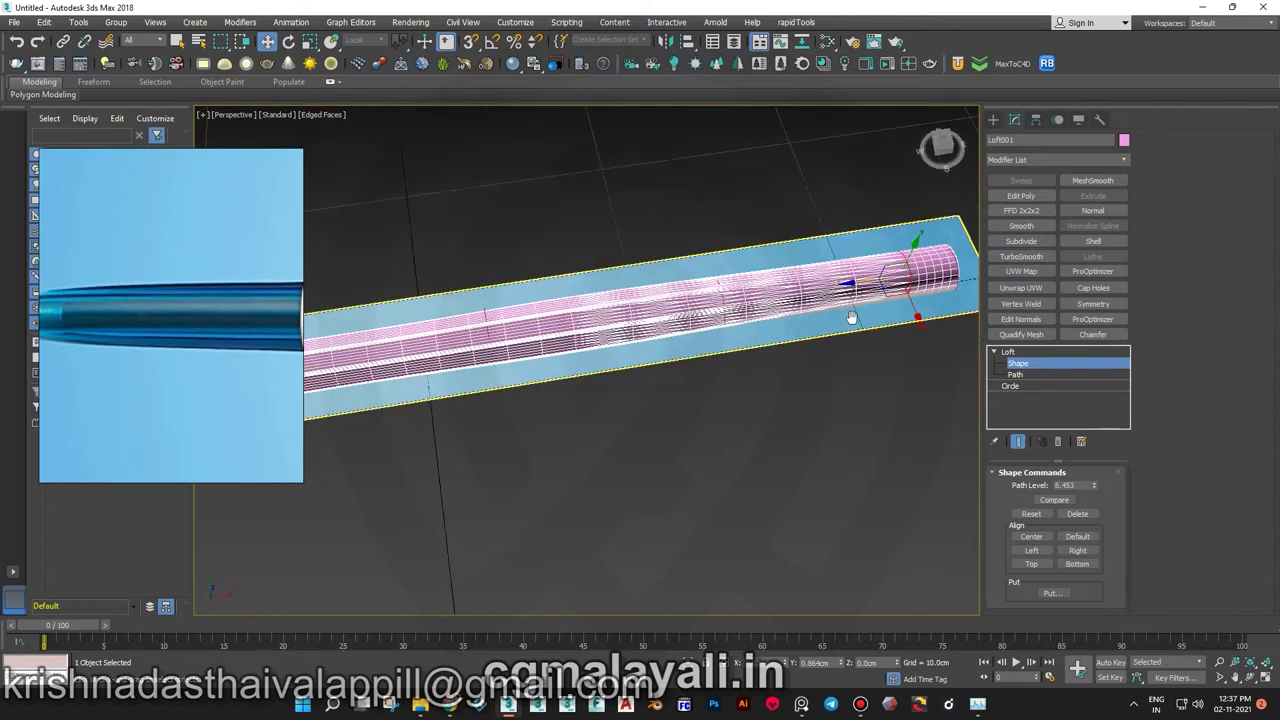
- In the Left view, shift the cross-section off centre, then Reset it
key(l)
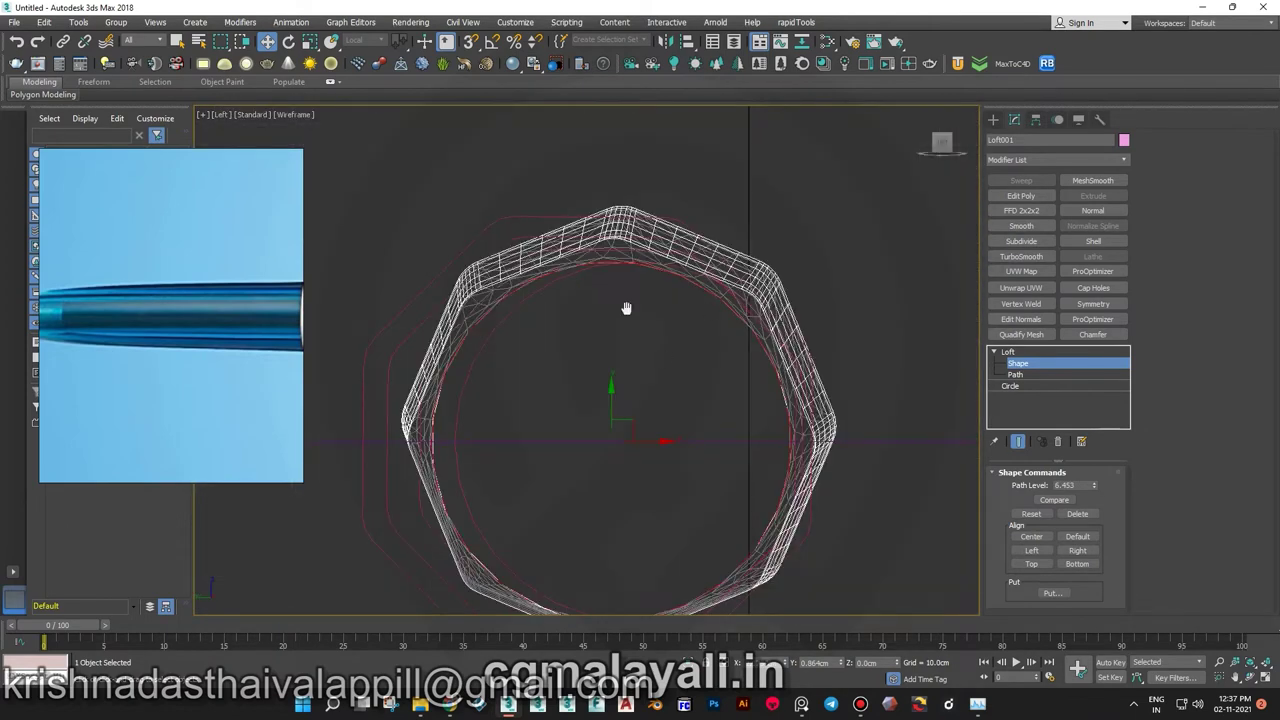
scroll(788, 355, down, 1)
drag(842, 665, 843, 669)
click(1032, 516)
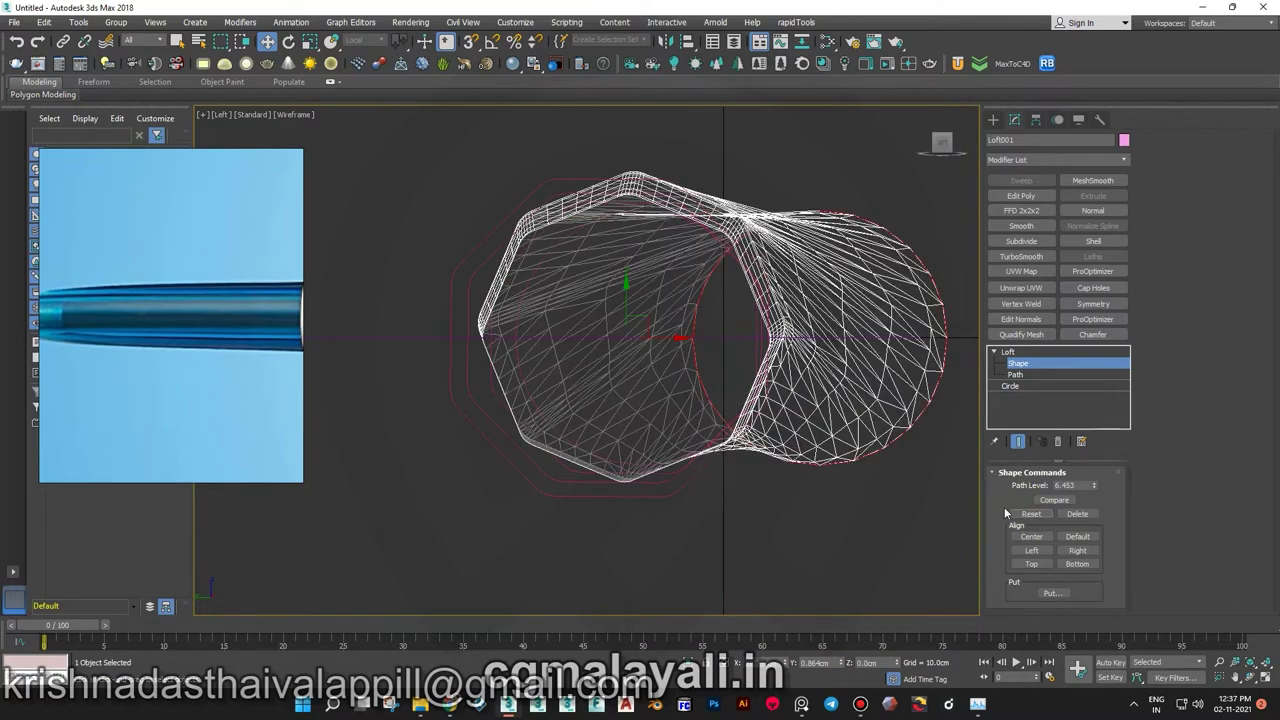
key(p)
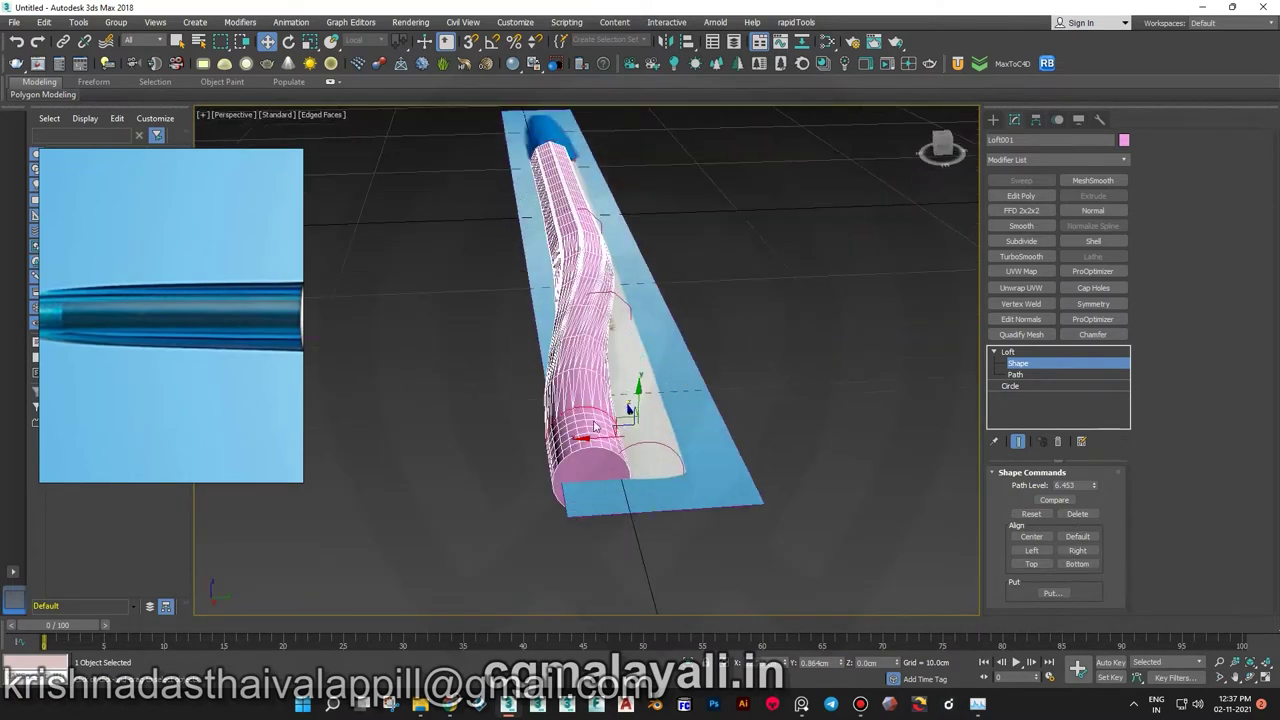
alt+middle_drag(755, 443, 744, 433)
- Slide a farther cross-section shape to 75%, then to about 61.5% along the path
key(e)
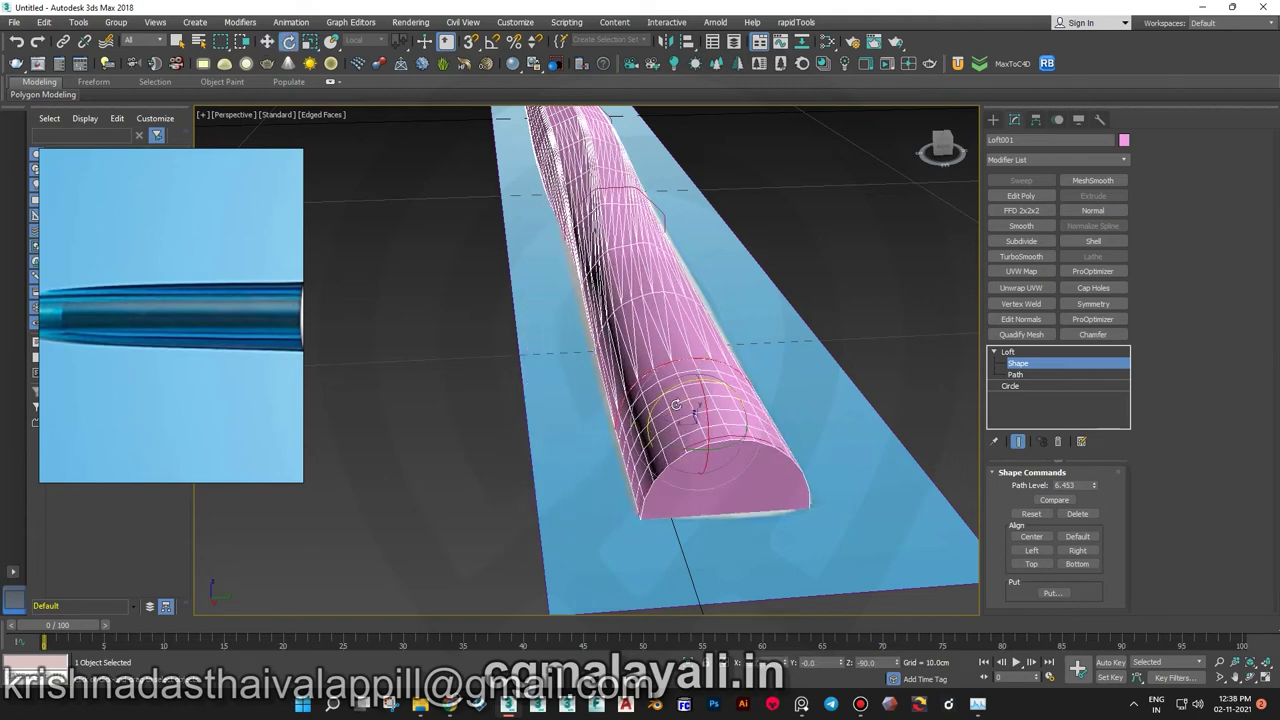
mouse_move(744, 433)
alt+middle_down()
mouse_move(691, 377)
mouse_move(552, 339)
mouse_move(586, 337)
alt+middle_up()
click(552, 339)
key(w)
drag(492, 306, 728, 306)
scroll(686, 477, up, 2)
scroll(522, 345, up, 2)
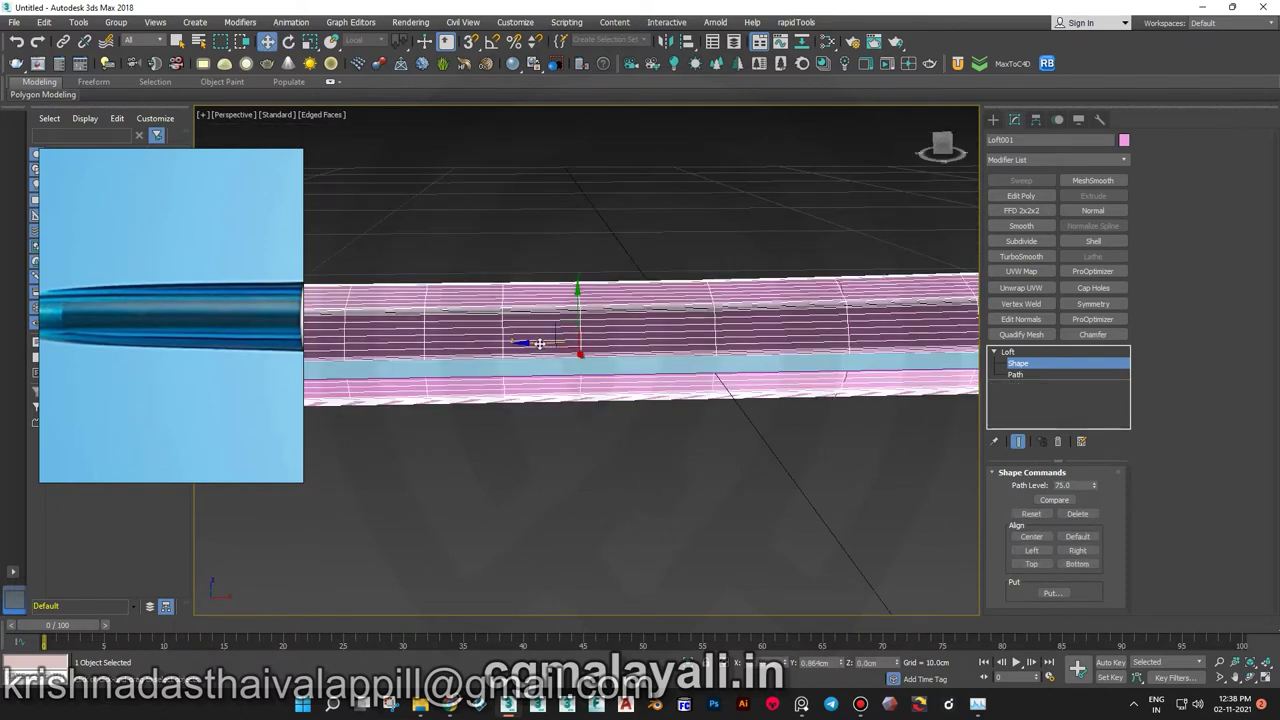
drag(522, 345, 779, 351)
scroll(782, 358, down, 3)
scroll(805, 345, down, 1)
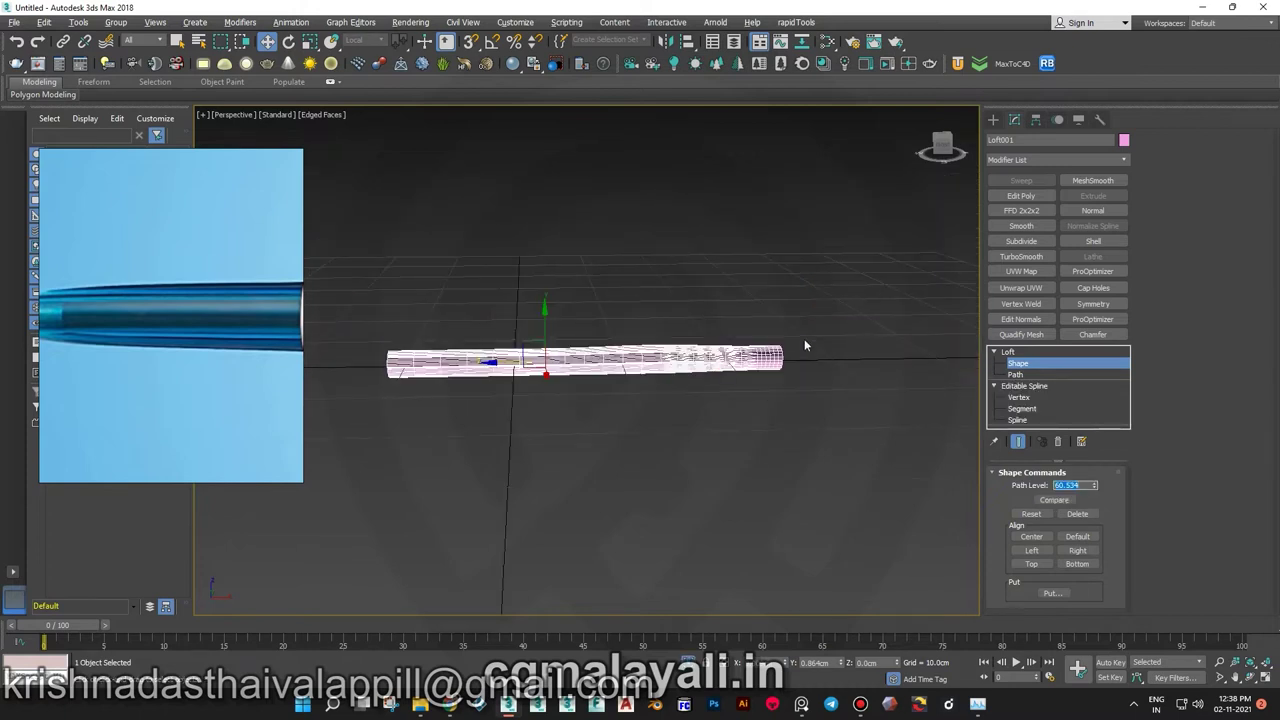
- In the Left view, move and scale the circle cross-section to line it up within the ring
key(l)
click(426, 315)
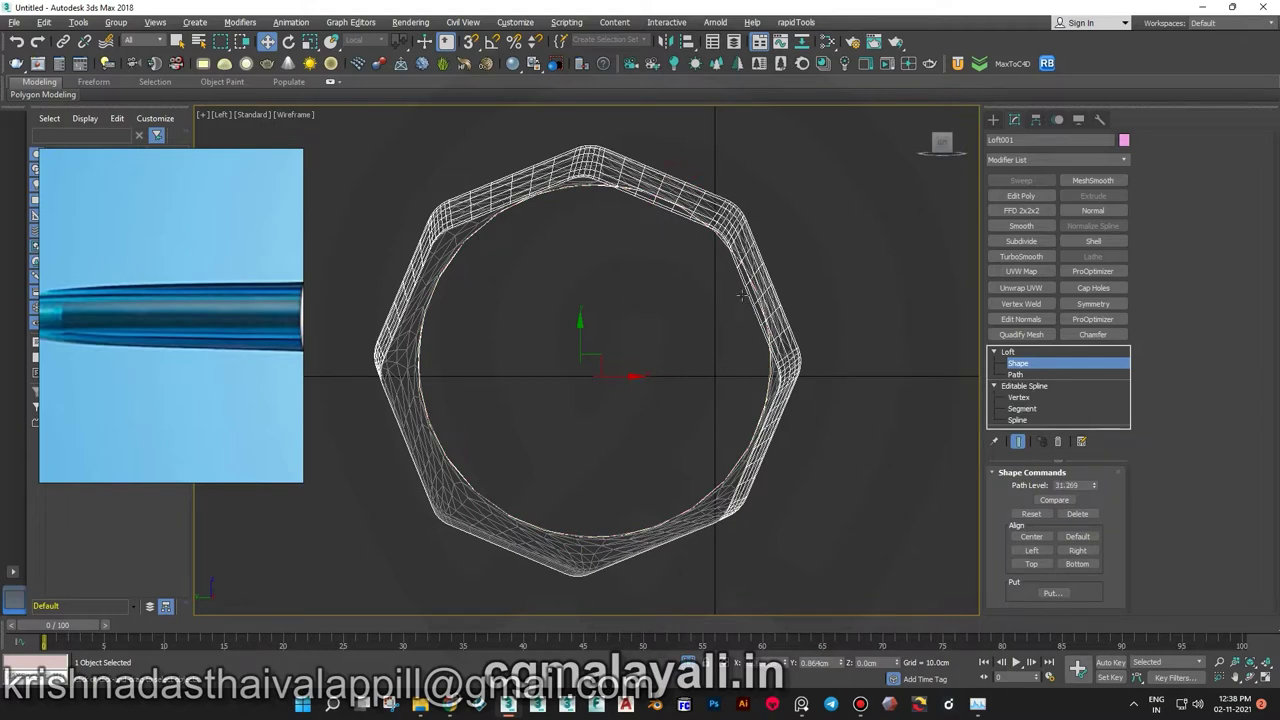
key(p)
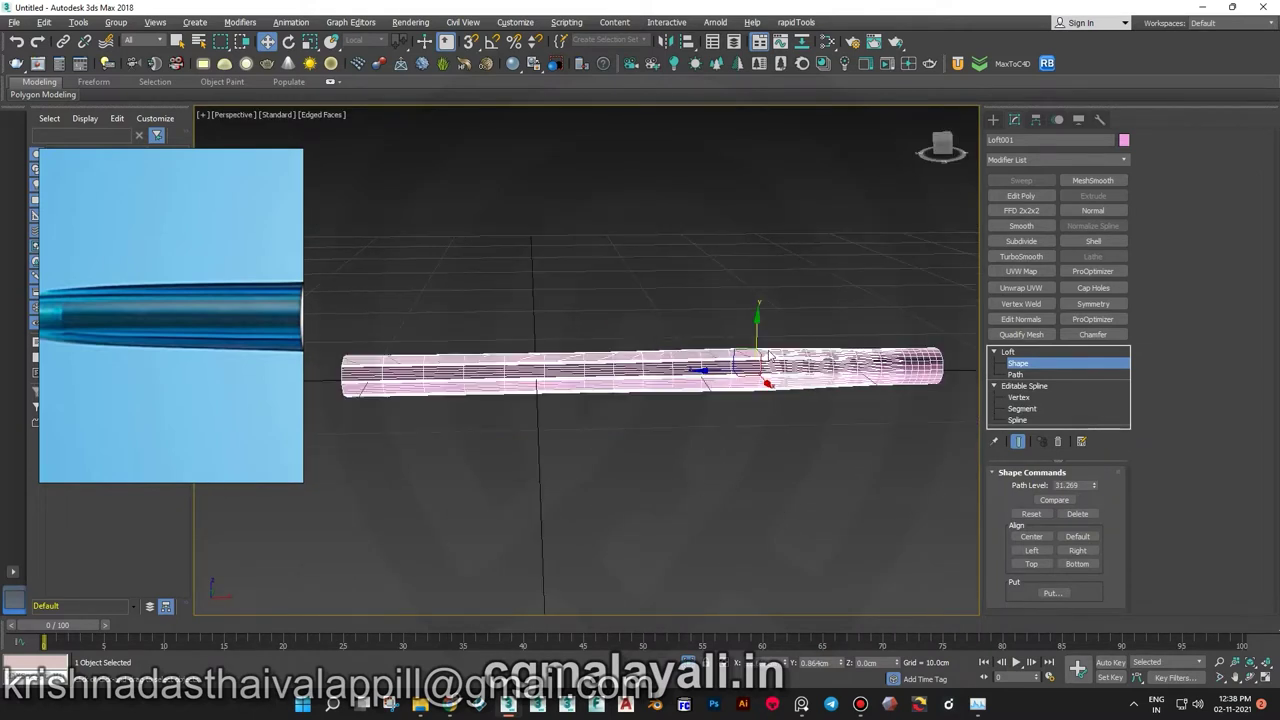
key(l)
drag(590, 358, 546, 426)
key(r)
drag(587, 375, 585, 375)
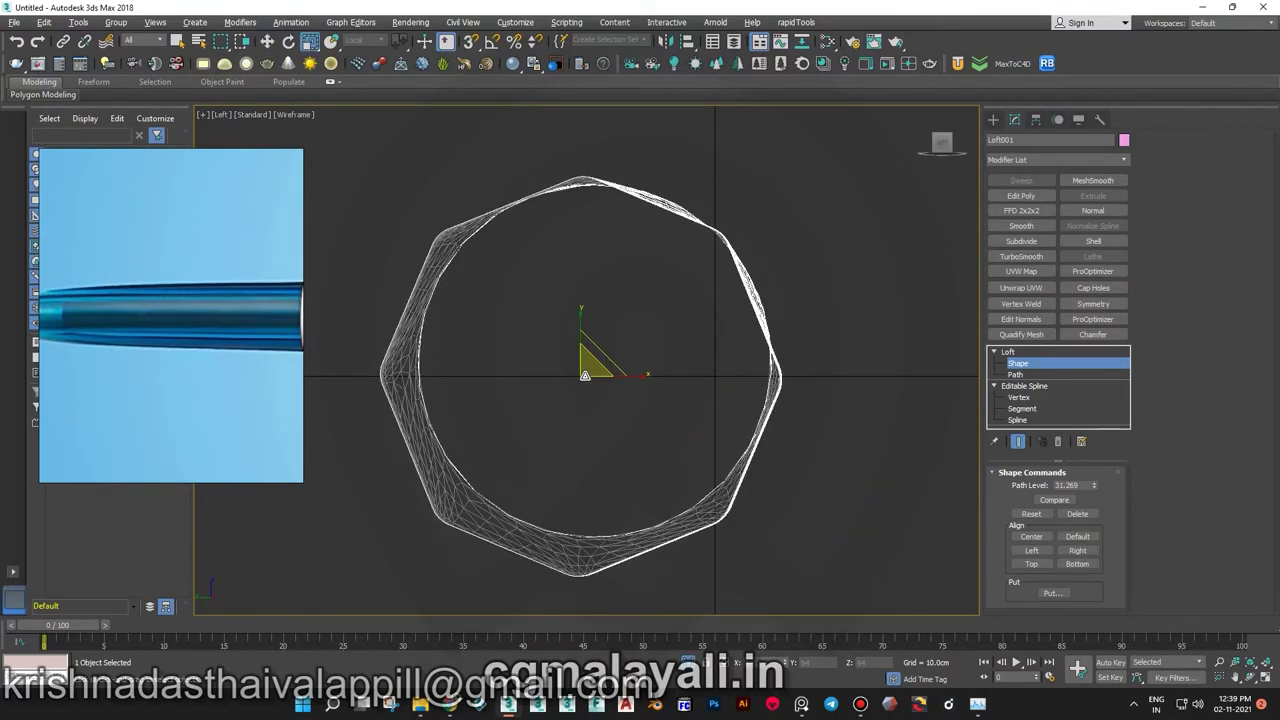
- Select the circle shape at the tube's end and inspect the tube from oblique and end-on angles
key(p)
scroll(613, 437, down, 3)
scroll(613, 437, up, 4)
key(w)
key(l)
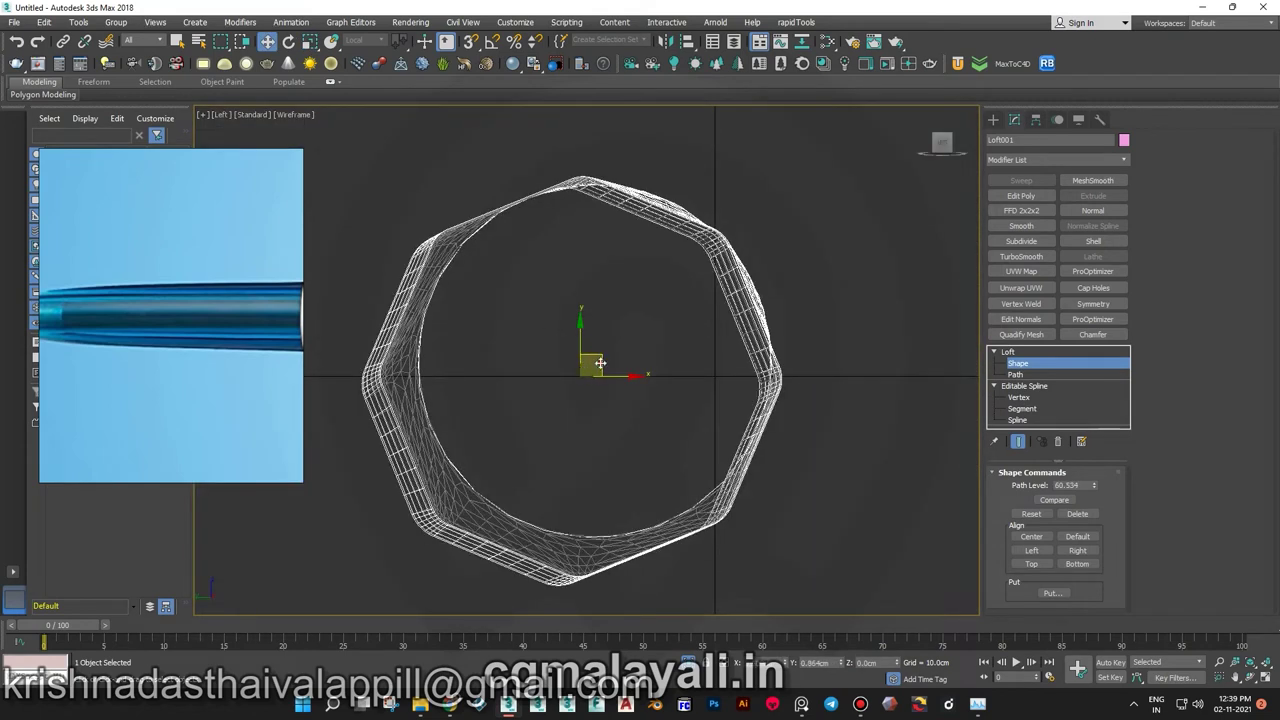
click(420, 393)
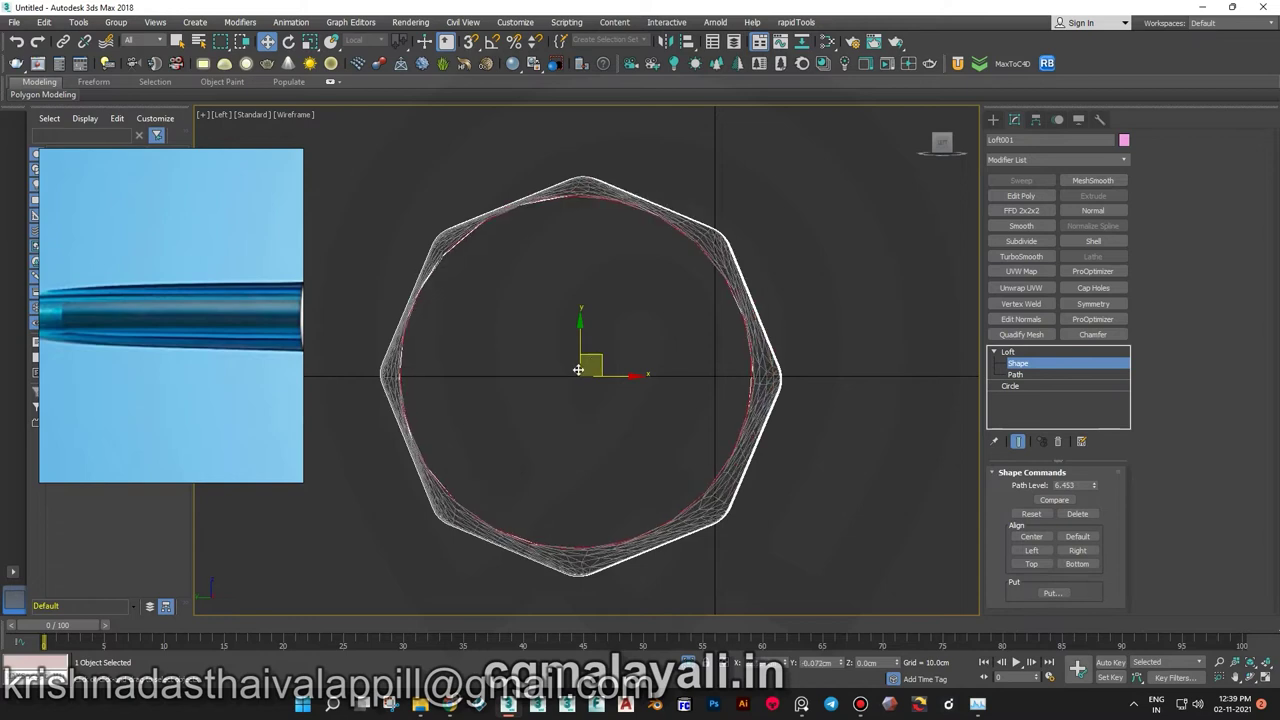
key(p)
mouse_move(591, 354)
alt+middle_down()
mouse_move(808, 287)
mouse_move(953, 319)
mouse_move(726, 400)
mouse_move(780, 373)
mouse_move(428, 357)
mouse_move(256, 326)
alt+middle_up()
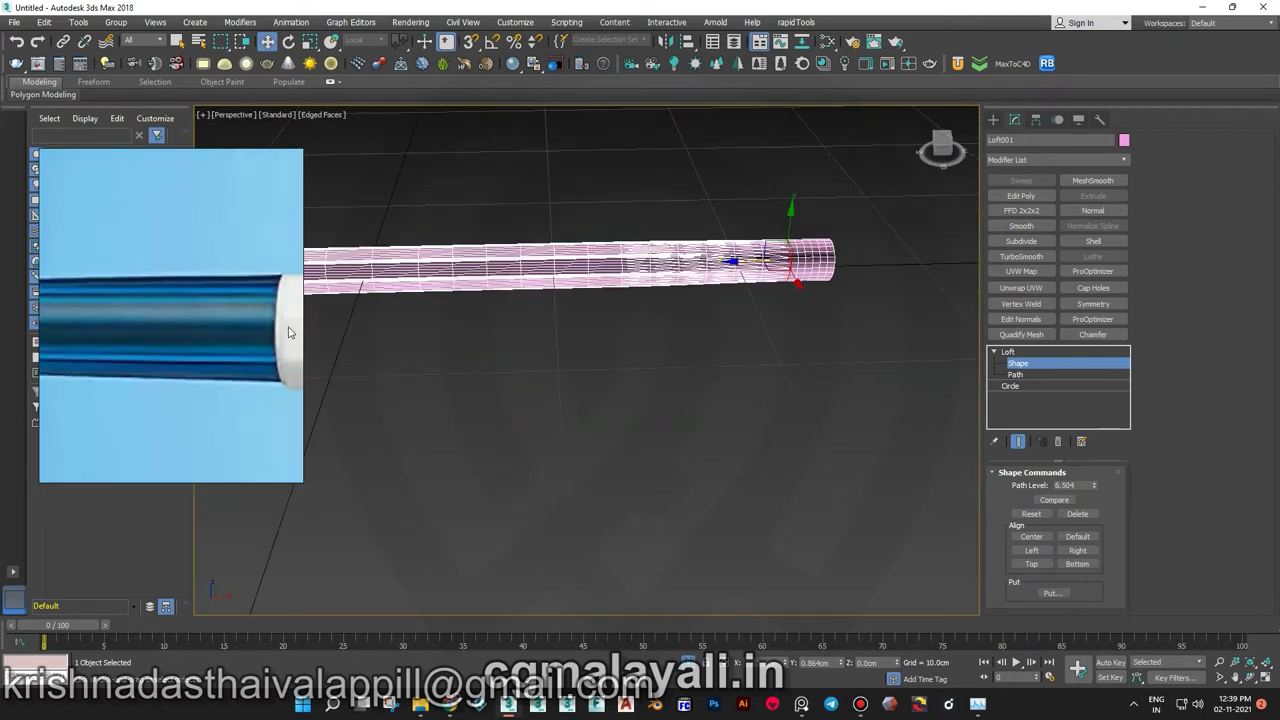
mouse_move(475, 367)
alt+middle_down()
mouse_move(719, 516)
mouse_move(772, 395)
mouse_move(717, 366)
mouse_move(872, 362)
mouse_move(800, 420)
mouse_move(820, 380)
mouse_move(749, 356)
alt+middle_up()
scroll(780, 449, down, 3)
scroll(843, 390, up, 5)
scroll(820, 380, up, 3)
scroll(778, 361, up, 3)
scroll(749, 356, down, 3)
- Convert the loft to an Editable Poly and select the tube's end-cap polygon
right_click(746, 343)
click(932, 491)
key(4)
scroll(870, 395, up, 2)
click(870, 395)
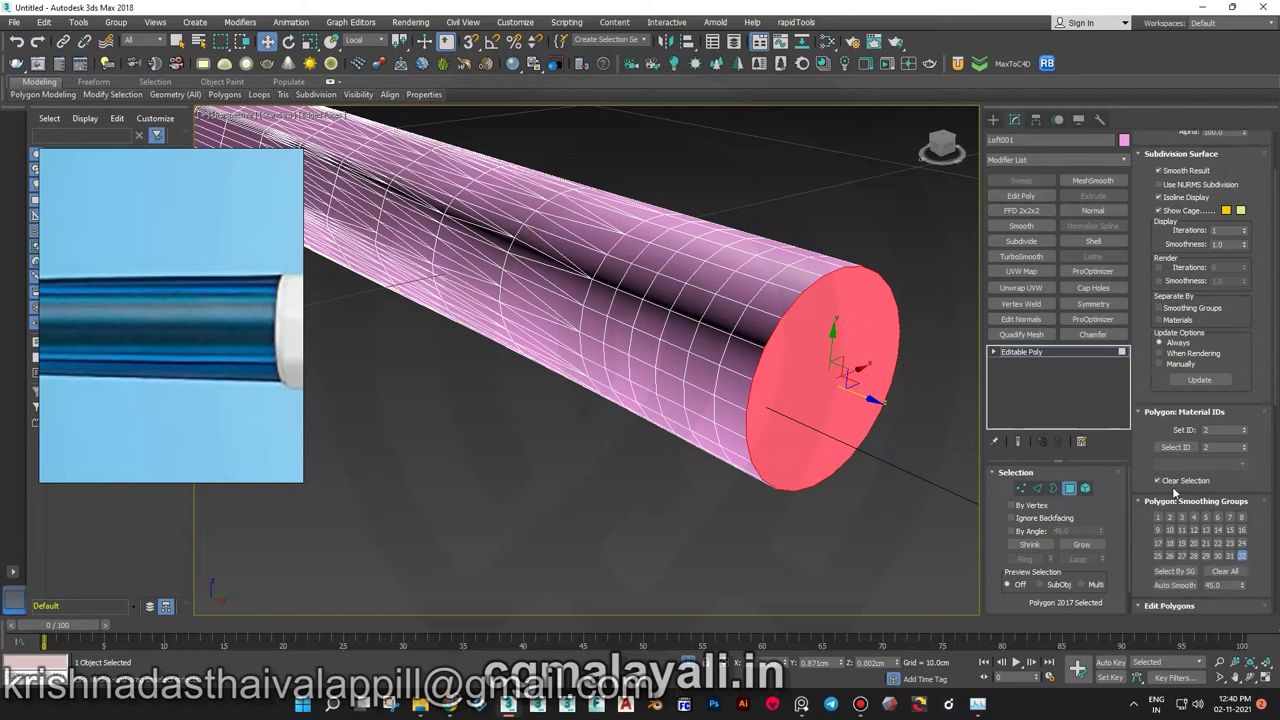
- Inset the end-cap face, push it into the tube, and grow the selection
drag(1200, 450, 1200, 230)
click(1244, 513)
drag(594, 392, 596, 411)
drag(836, 385, 819, 375)
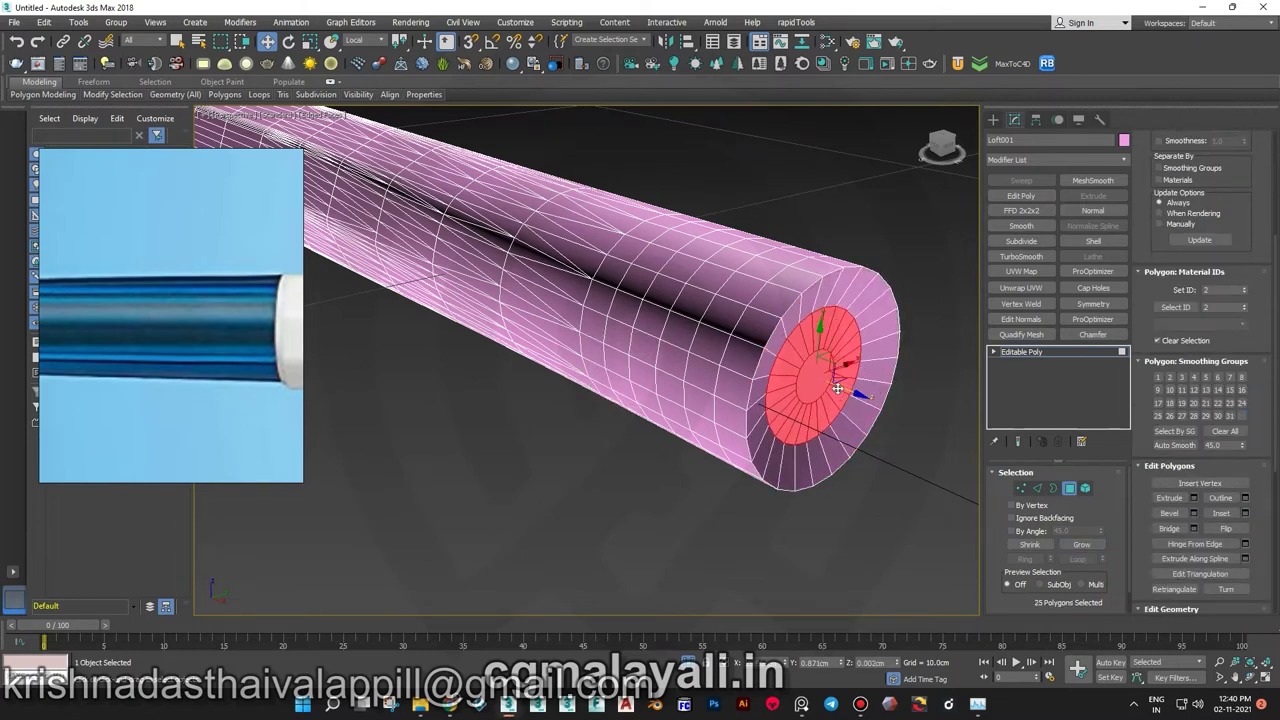
scroll(762, 414, up, 1)
scroll(744, 374, up, 2)
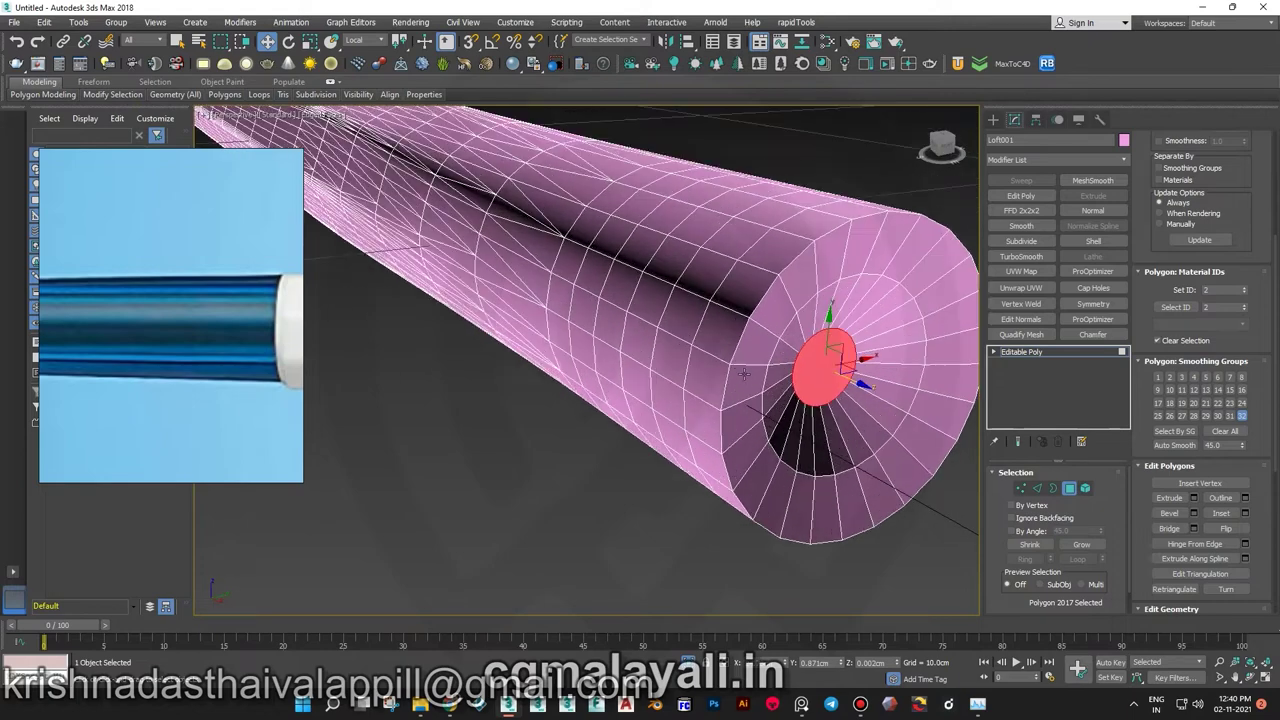
key(ctrl+Page_Up)
mouse_move(855, 385)
alt+middle_down()
mouse_move(848, 357)
mouse_move(1054, 416)
alt+middle_up()
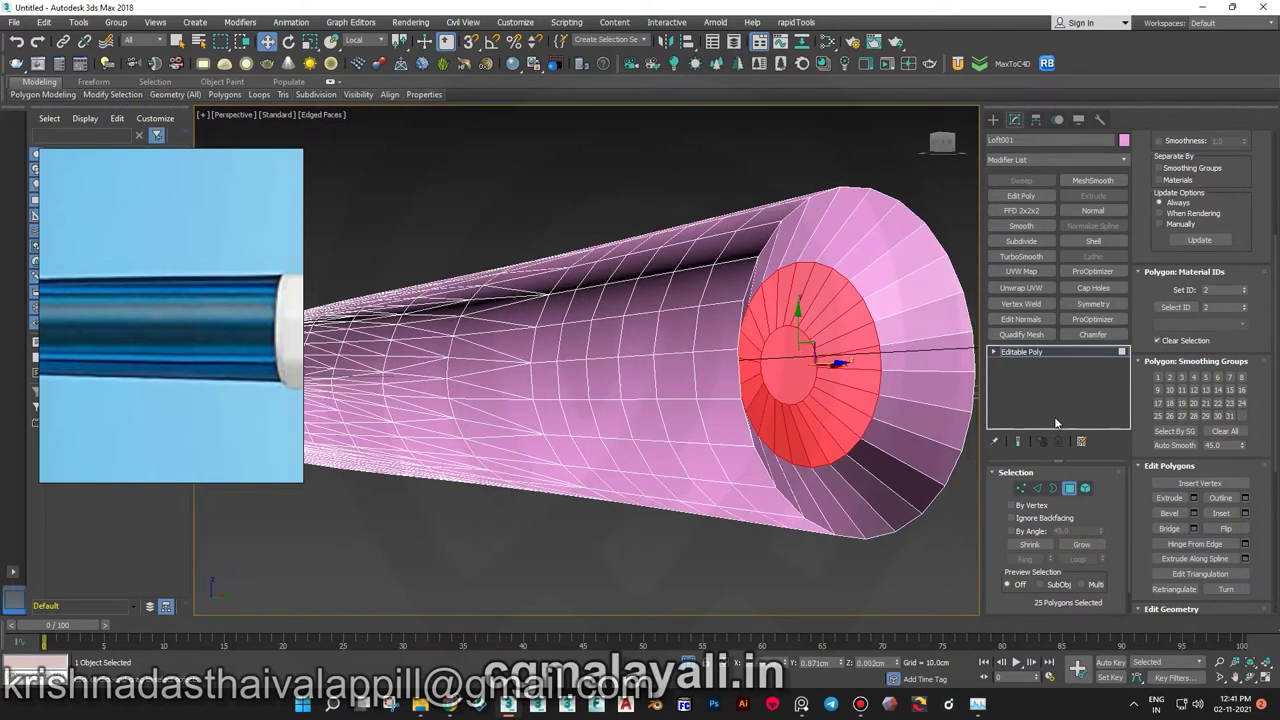
- Chamfer the cap's rim edges to 0.07cm with 3 segments
click(1037, 488)
scroll(1190, 242, up, 5)
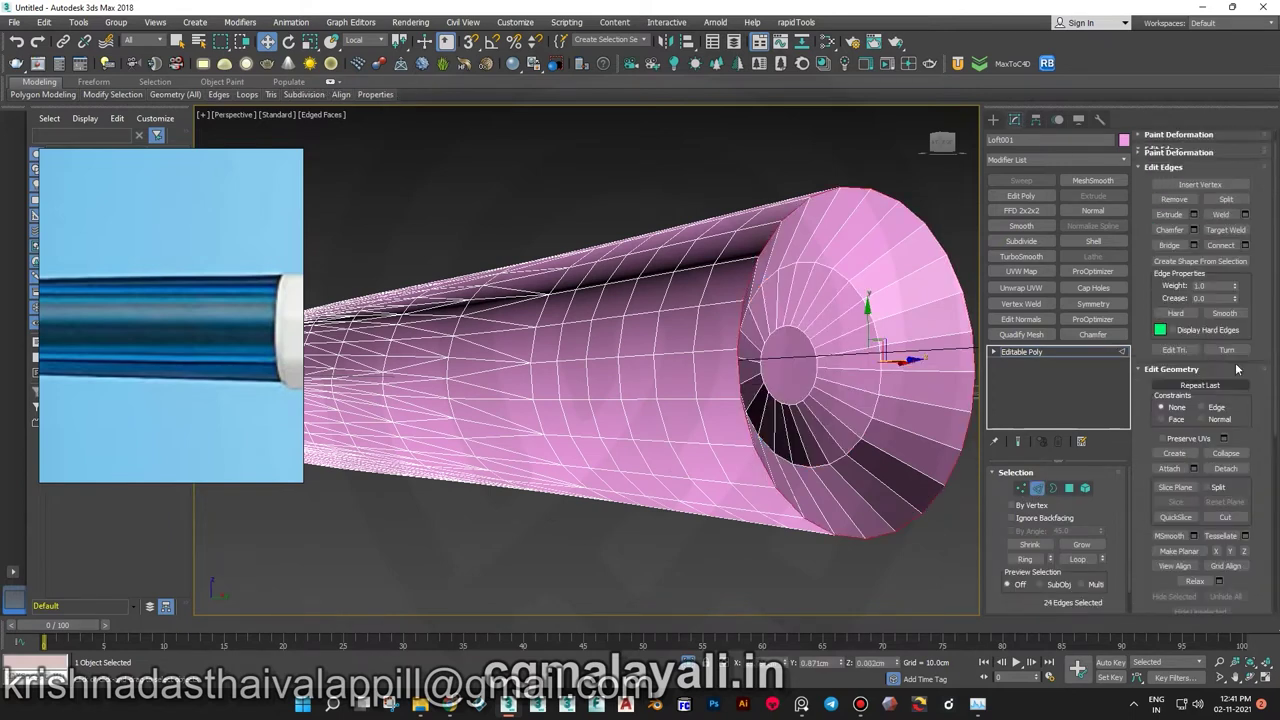
click(1193, 229)
drag(593, 389, 594, 410)
click(593, 483)
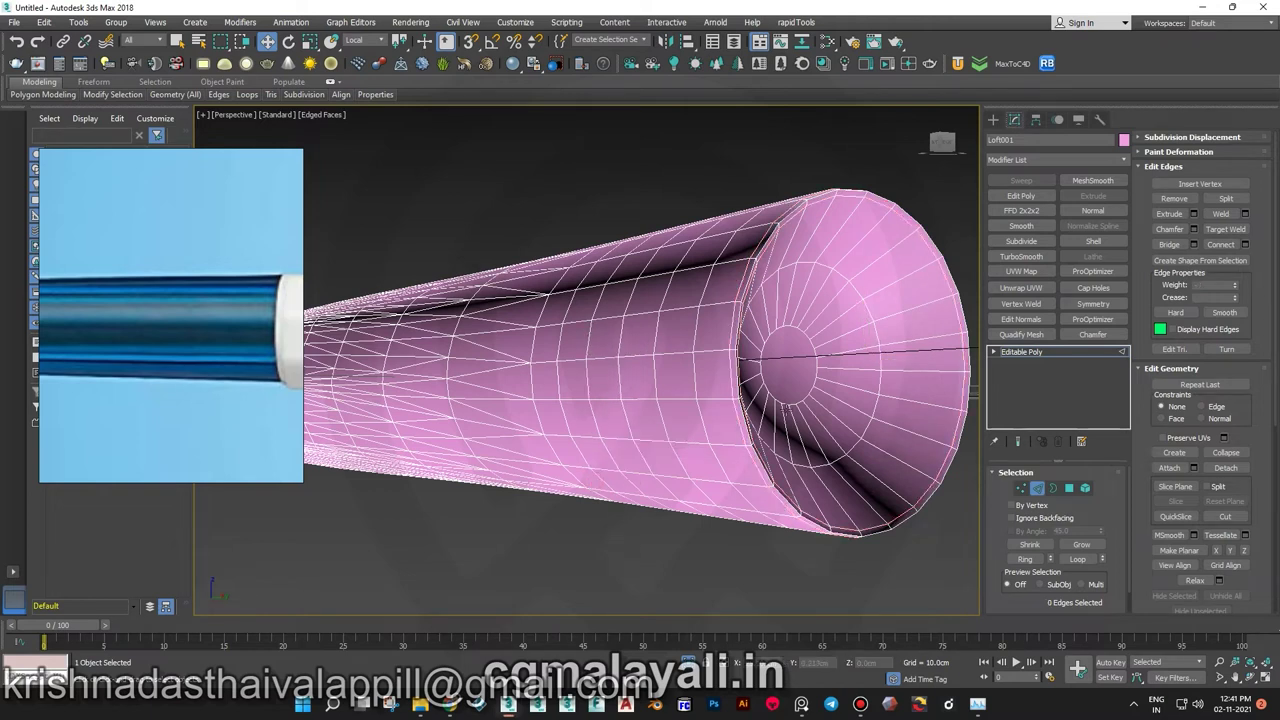
alt+middle_drag(593, 483, 800, 450)
- Rebuild the centre cap polygon as a relaxed quad grid with rapidTools topology
key(3)
key(4)
click(490, 470)
click(796, 22)
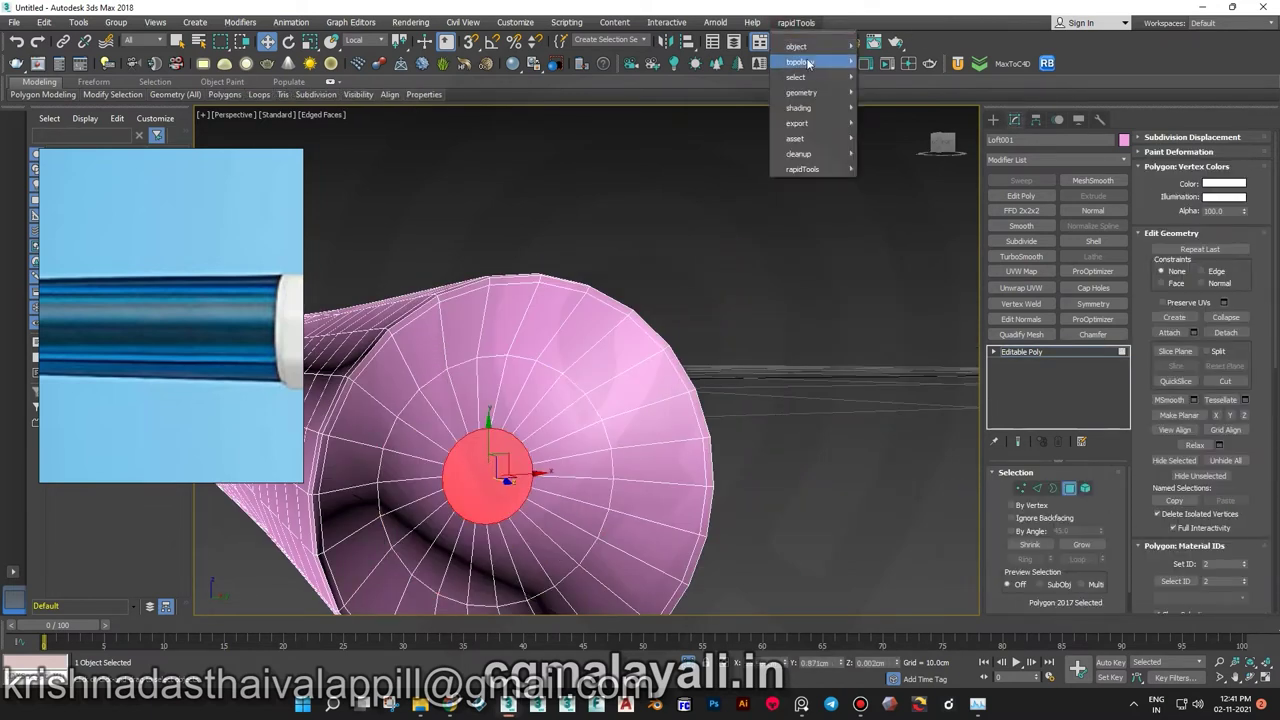
click(944, 226)
click(1193, 445)
alt+middle_drag(700, 420, 748, 343)
scroll(748, 343, down, 3)
scroll(652, 437, up, 5)
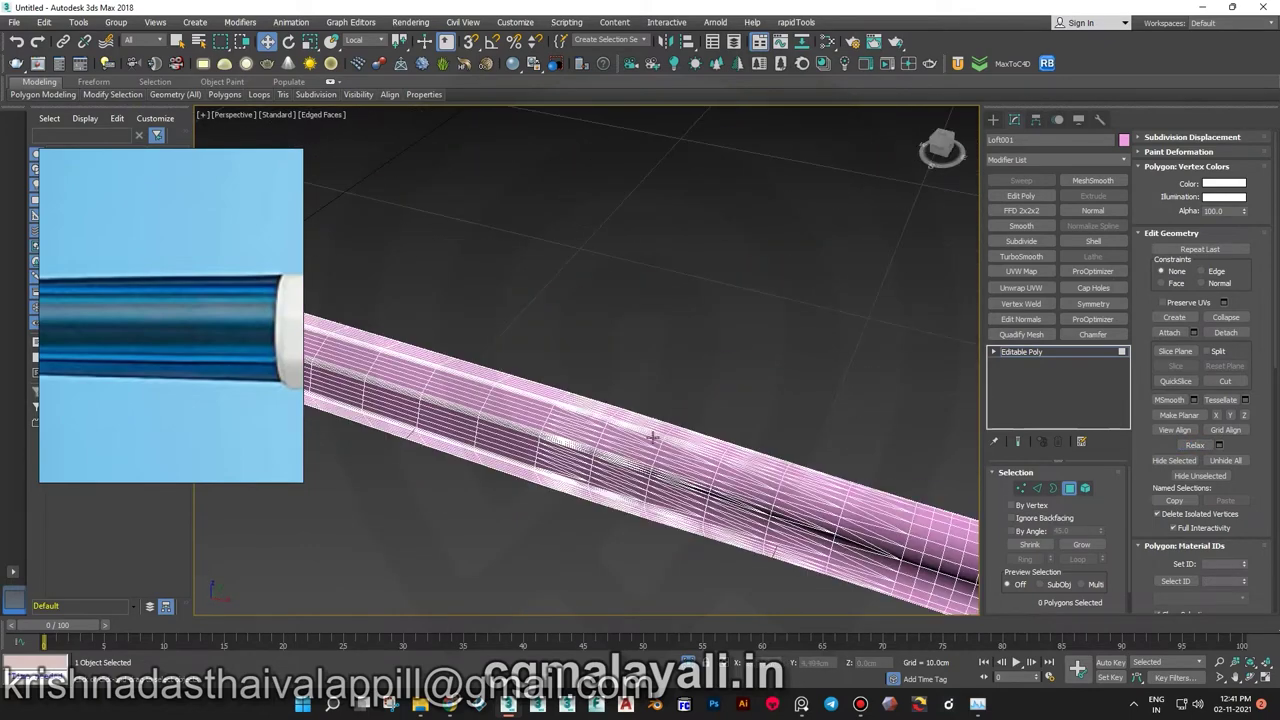
alt+middle_drag(652, 437, 727, 414)
- Select the tube's octagonal end cap and round it into a circular disc with rapidTools
scroll(727, 414, down, 3)
middle_drag(560, 440, 727, 400)
click(714, 390)
scroll(727, 430, up, 3)
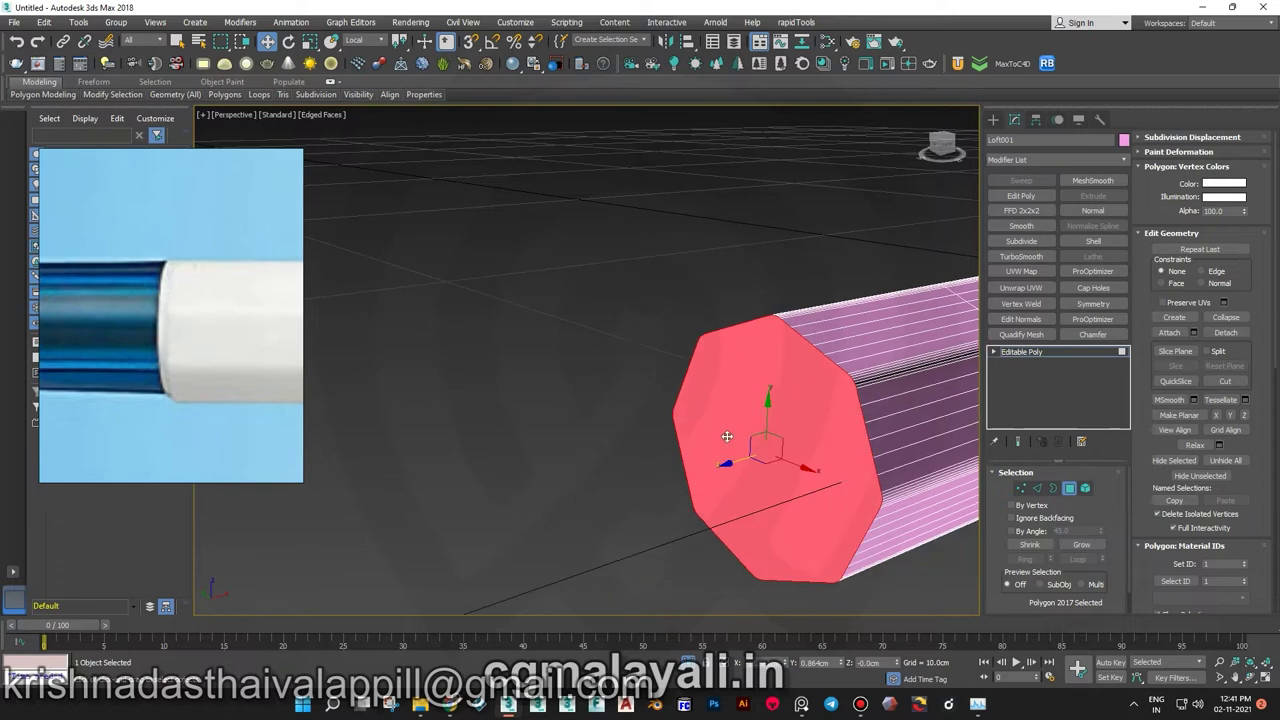
scroll(1257, 440, down, 2)
scroll(1257, 440, up, 2)
scroll(1263, 299, down, 1)
scroll(1200, 420, down, 2)
scroll(1150, 531, down, 2)
scroll(1150, 531, down, 2)
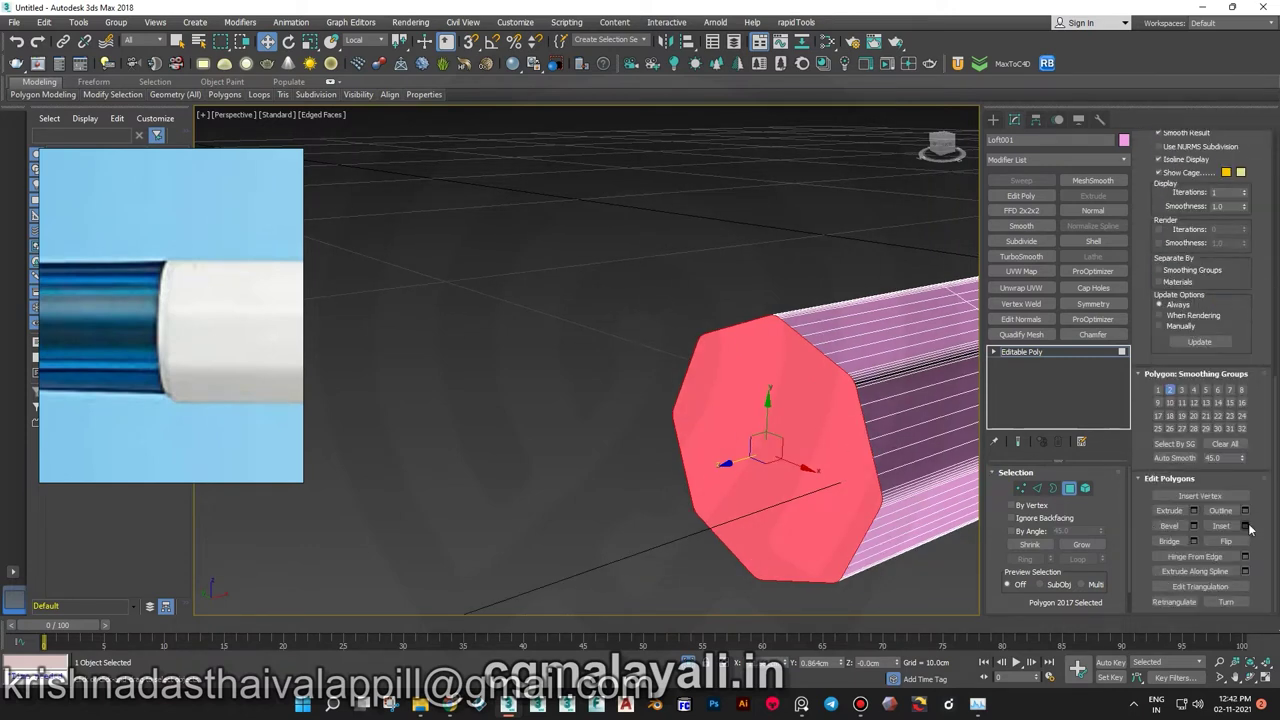
click(1245, 526)
drag(597, 387, 597, 410)
right_click(597, 387)
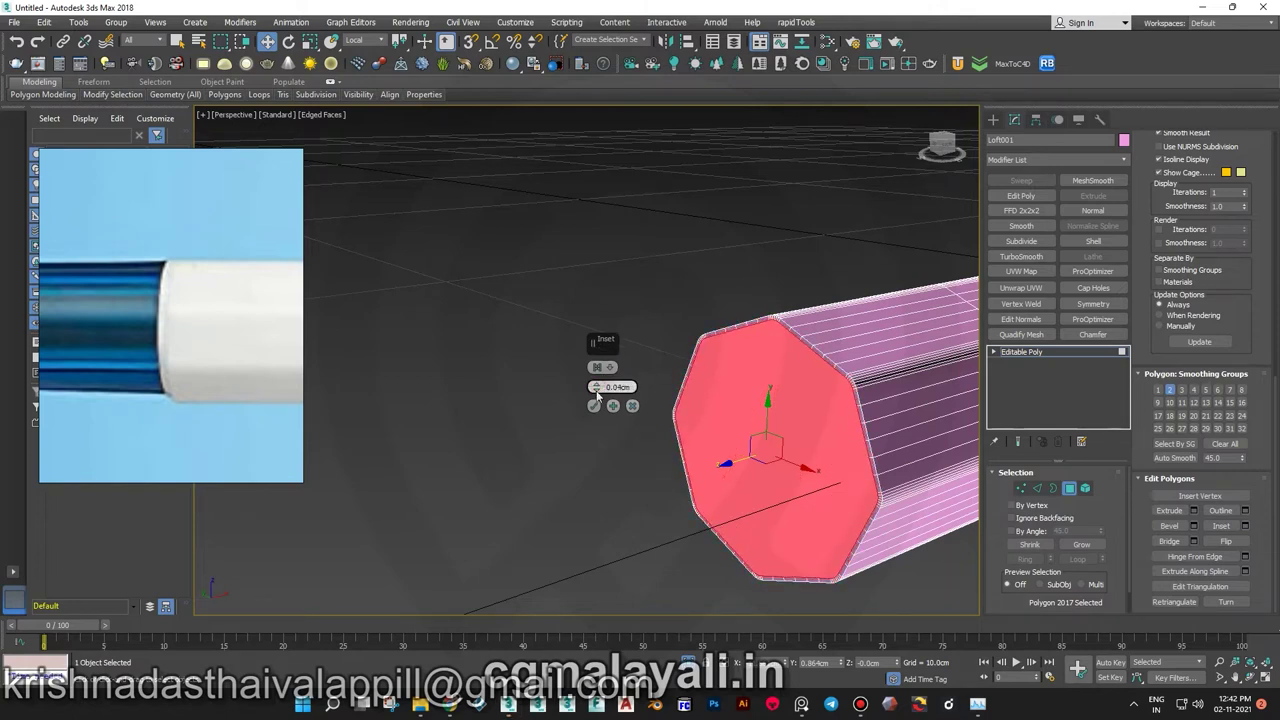
click(796, 22)
mouse_move(800, 62)
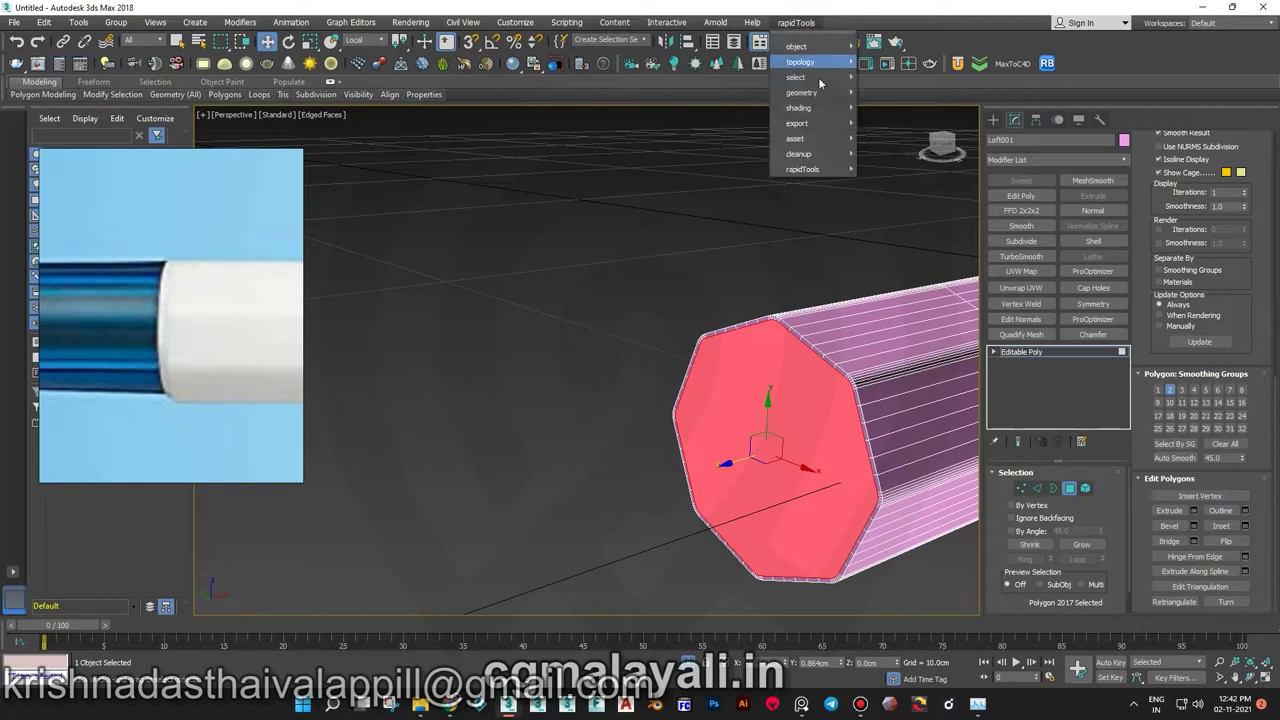
click(900, 80)
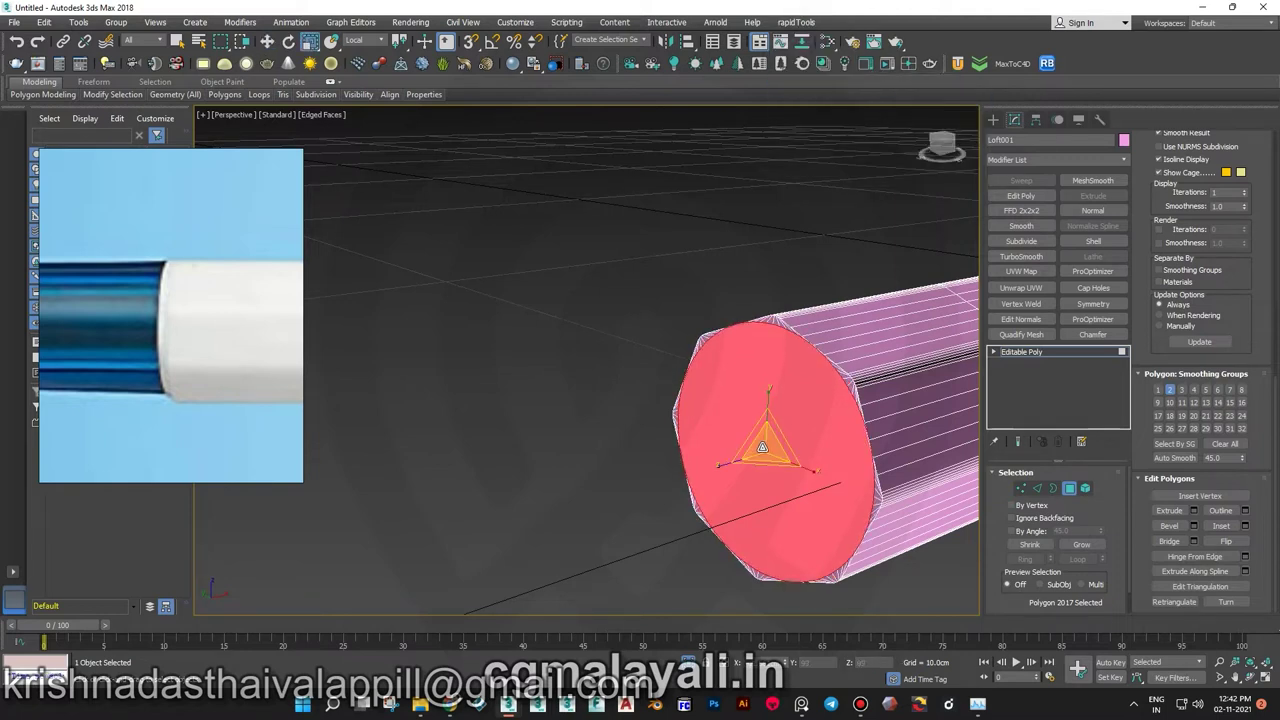
- Extrude the rounded cap -2.144cm into the tube, leaving a hollow open end
alt+middle_drag(754, 449, 714, 451)
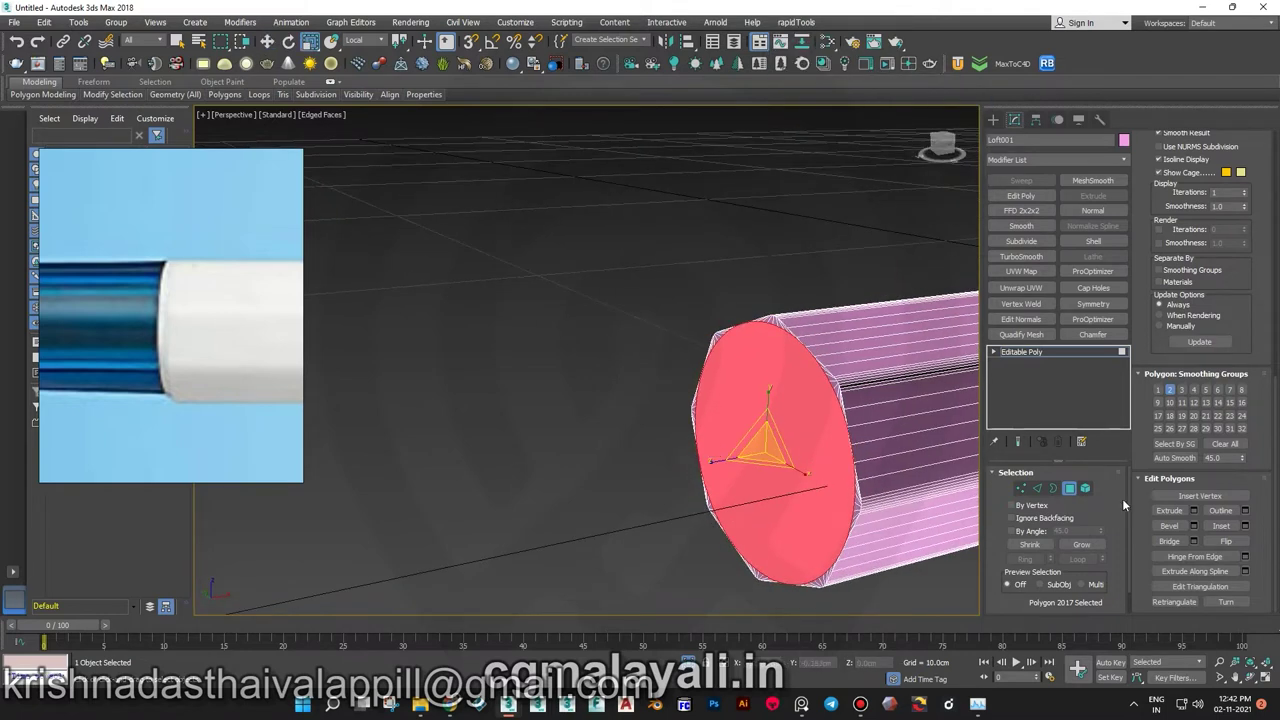
click(1194, 511)
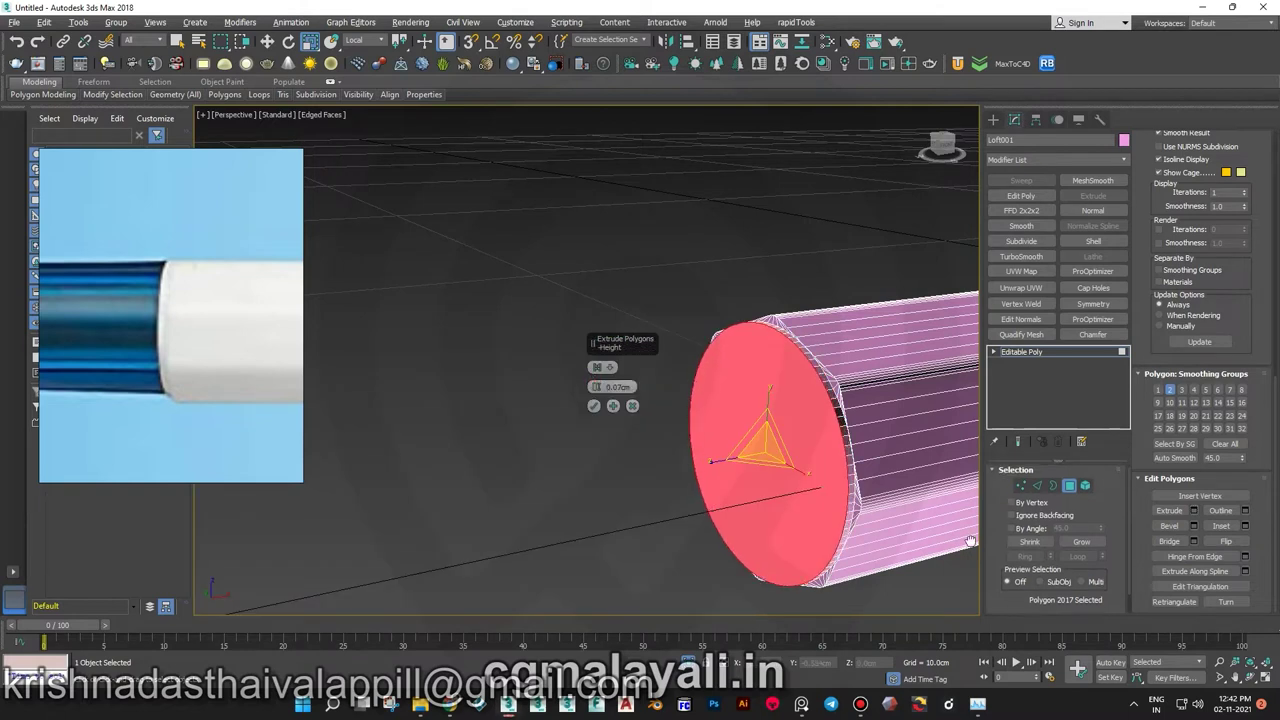
alt+middle_drag(760, 460, 729, 466)
mouse_move(628, 453)
alt+middle_down()
mouse_move(600, 410)
mouse_move(630, 415)
mouse_move(620, 405)
alt+middle_up()
click(594, 405)
click(1245, 526)
click(1193, 510)
drag(596, 386, 590, 395)
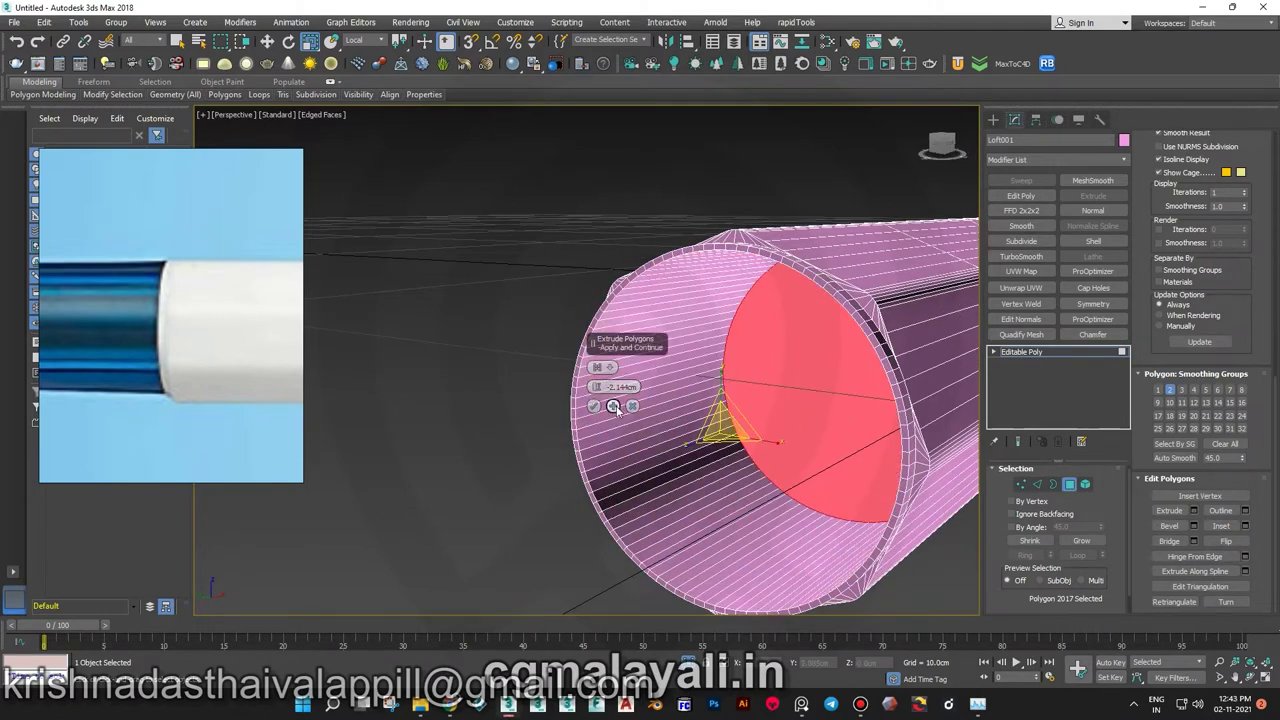
click(615, 408)
- Clear the selection and reselect the Loft001 tube
alt+middle_drag(615, 408, 824, 403)
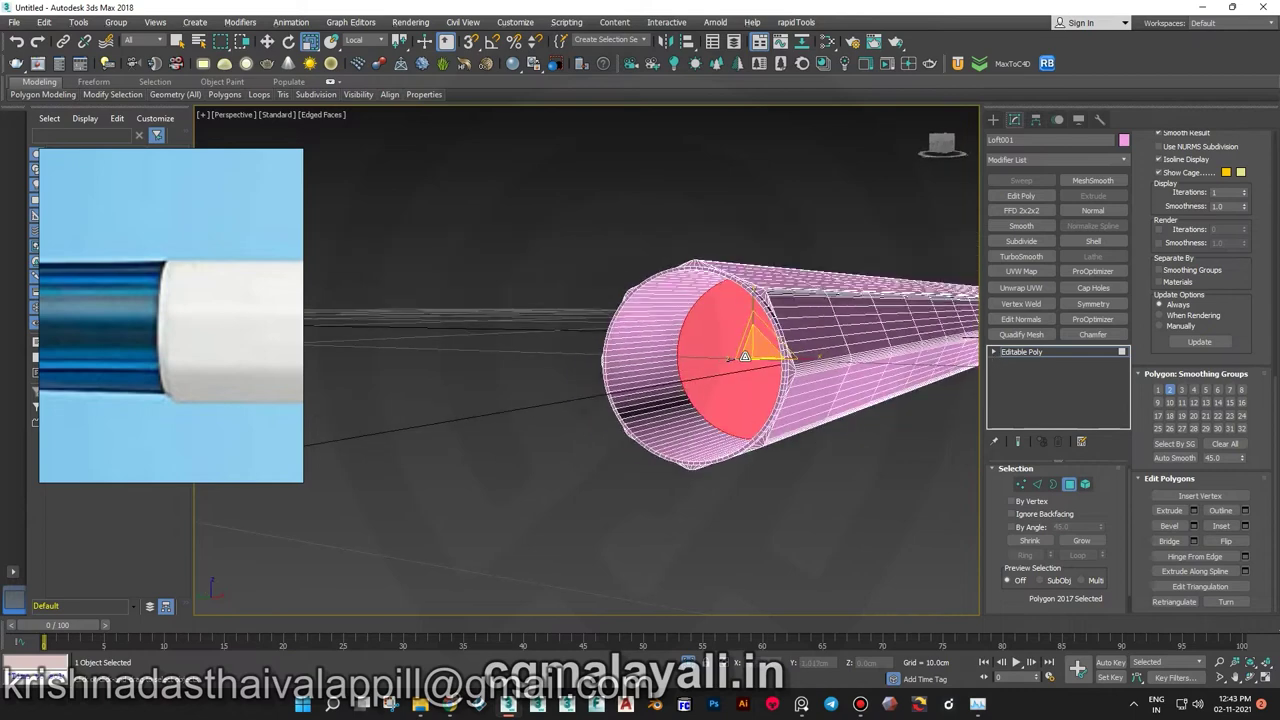
mouse_move(745, 357)
alt+middle_down()
mouse_move(729, 380)
mouse_move(497, 357)
mouse_move(600, 380)
alt+middle_up()
key(ctrl+d)
click(497, 357)
scroll(600, 380, up, 5)
scroll(632, 385, down, 3)
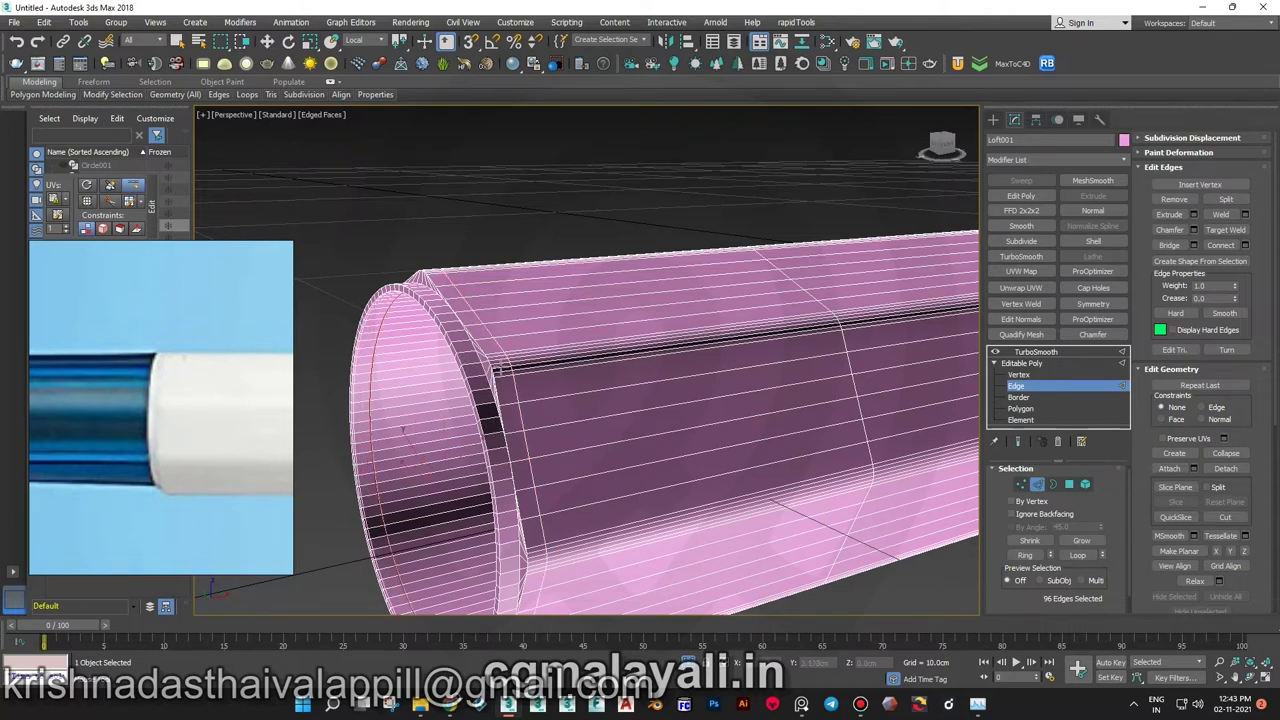
- Connect the ring edges to add a new edge loop near the tube's rim
click(462, 387)
scroll(462, 387, up, 1)
scroll(528, 396, up, 1)
scroll(528, 396, up, 1)
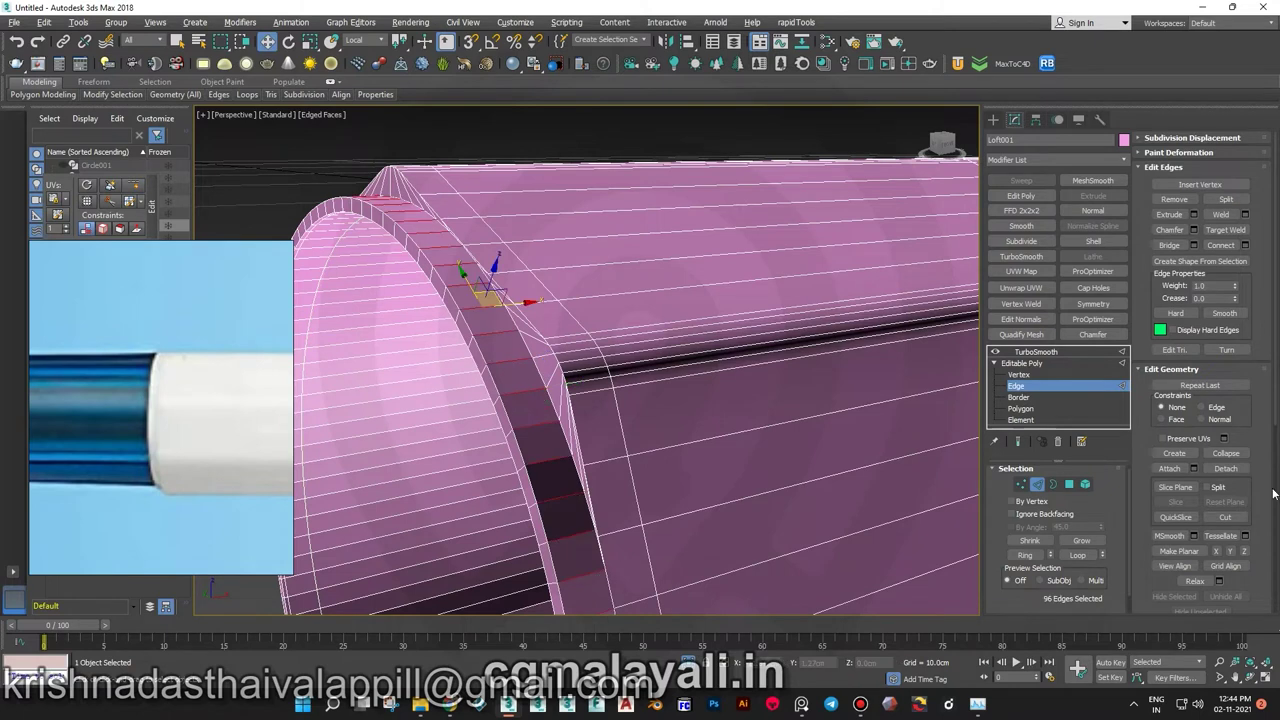
click(1245, 247)
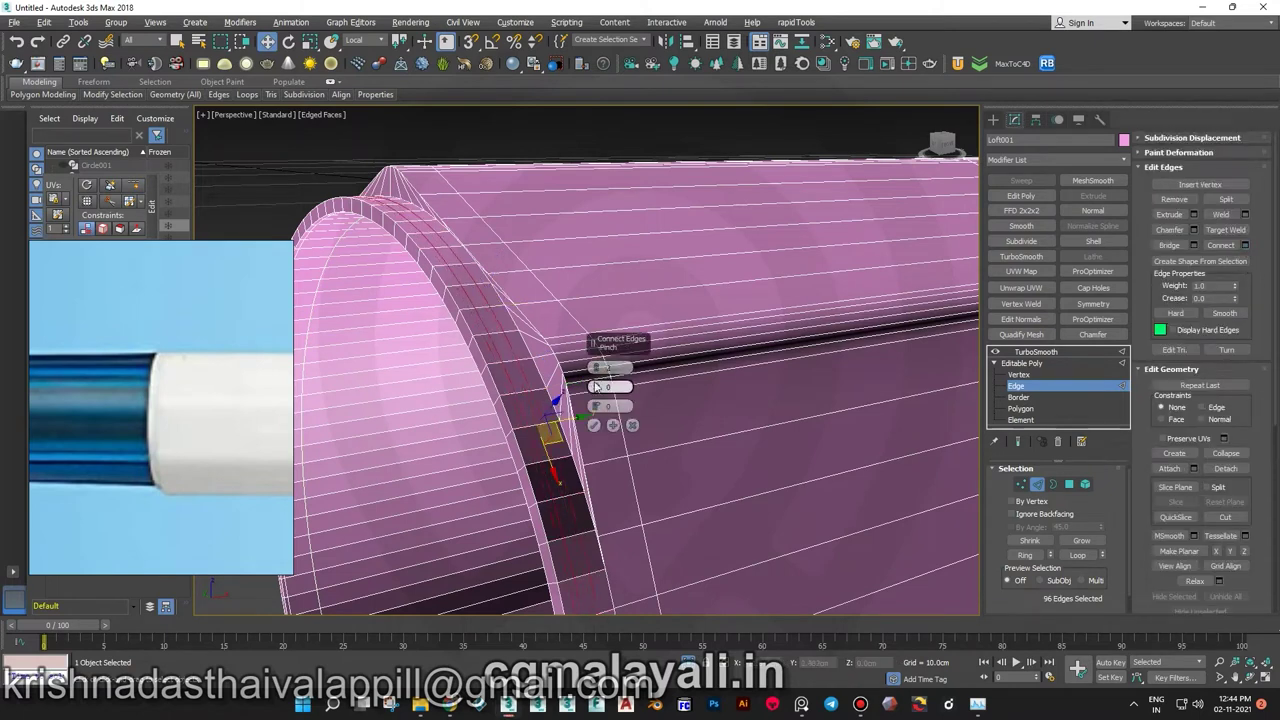
click(593, 426)
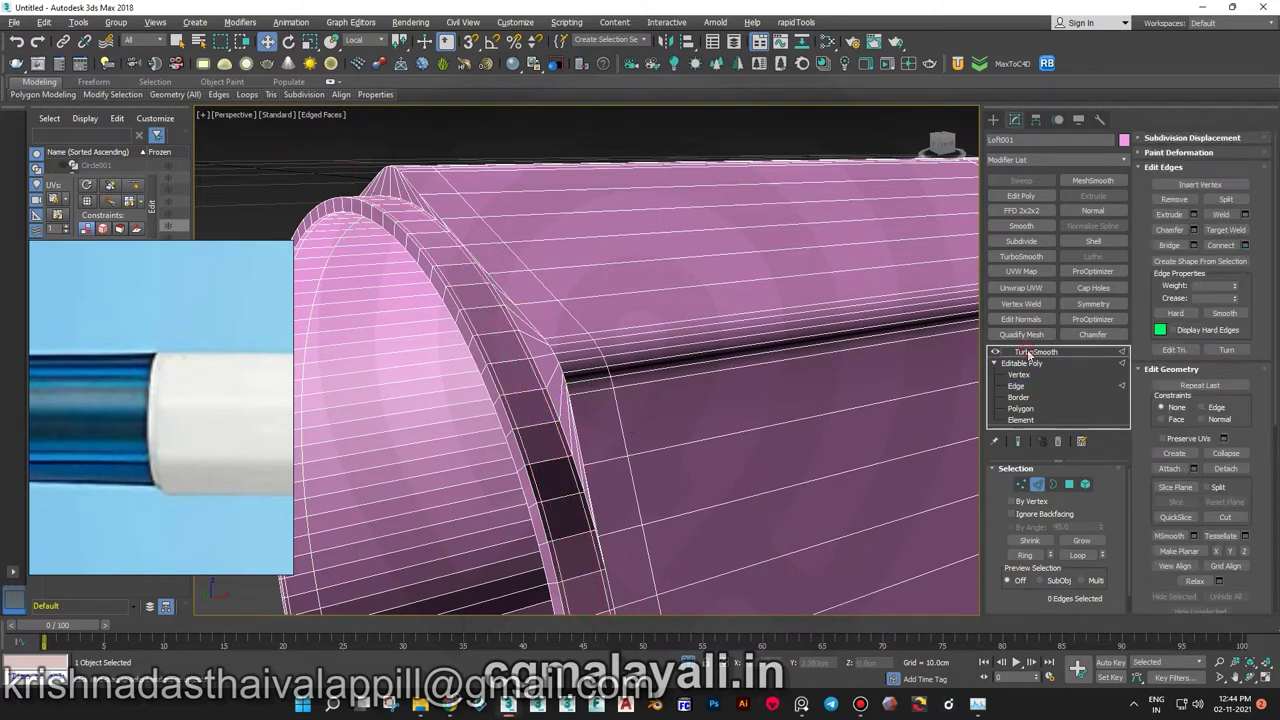
- Check the TurboSmooth result at the opening, then return to editing the poly
click(1030, 352)
scroll(600, 380, down, 5)
key(F4)
mouse_move(554, 373)
alt+middle_down()
mouse_move(753, 404)
mouse_move(779, 362)
mouse_move(757, 400)
alt+middle_up()
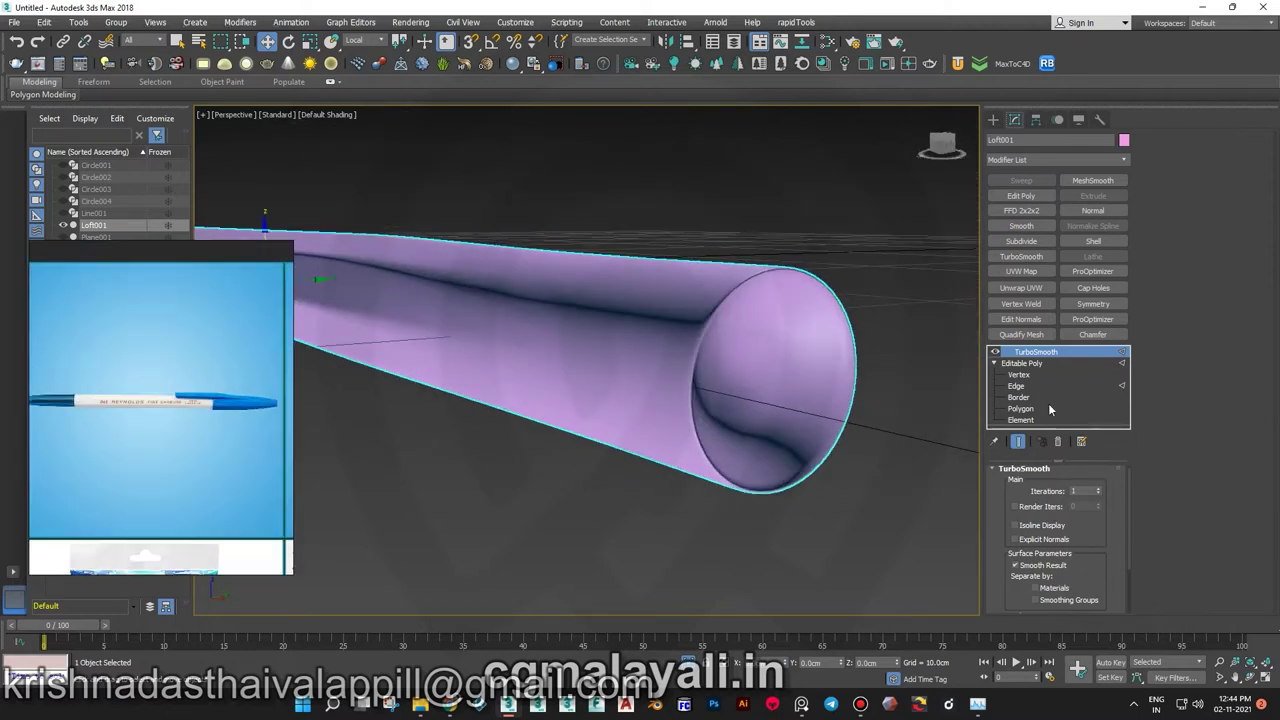
click(1020, 408)
key(F4)
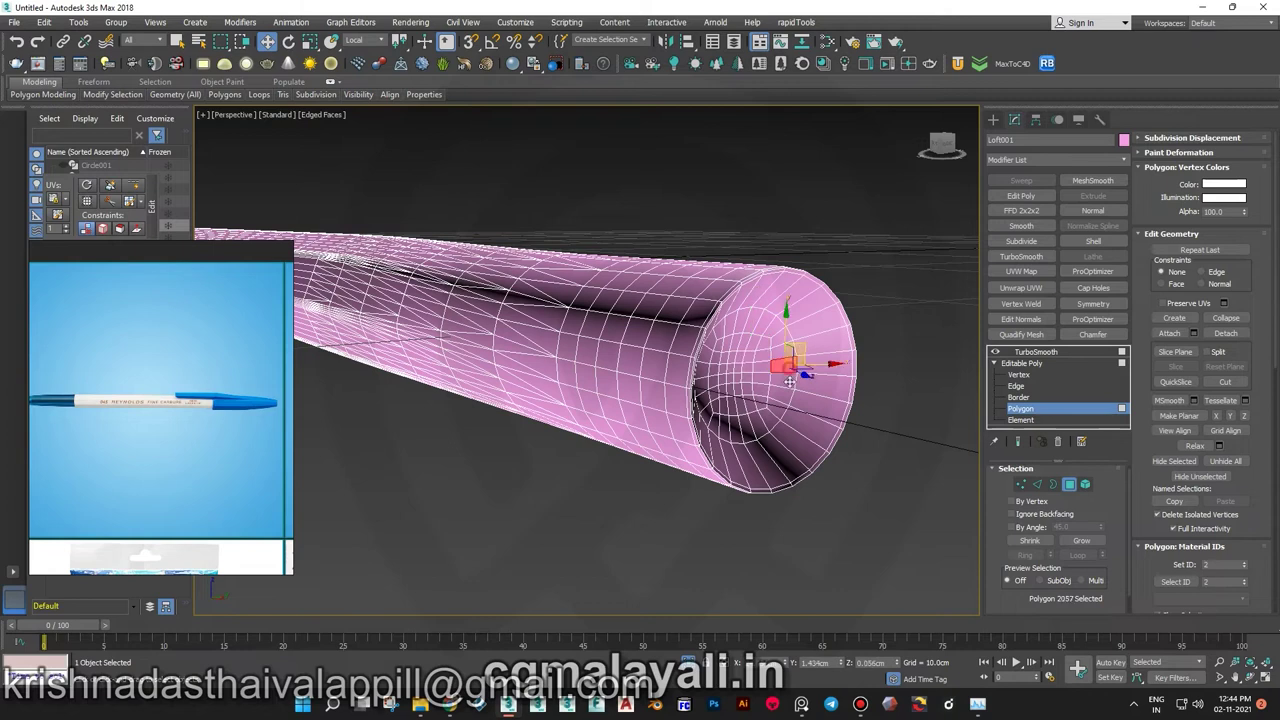
- Select and grow a ring of faces around the tube's open end
shift+click(783, 375)
key(w)
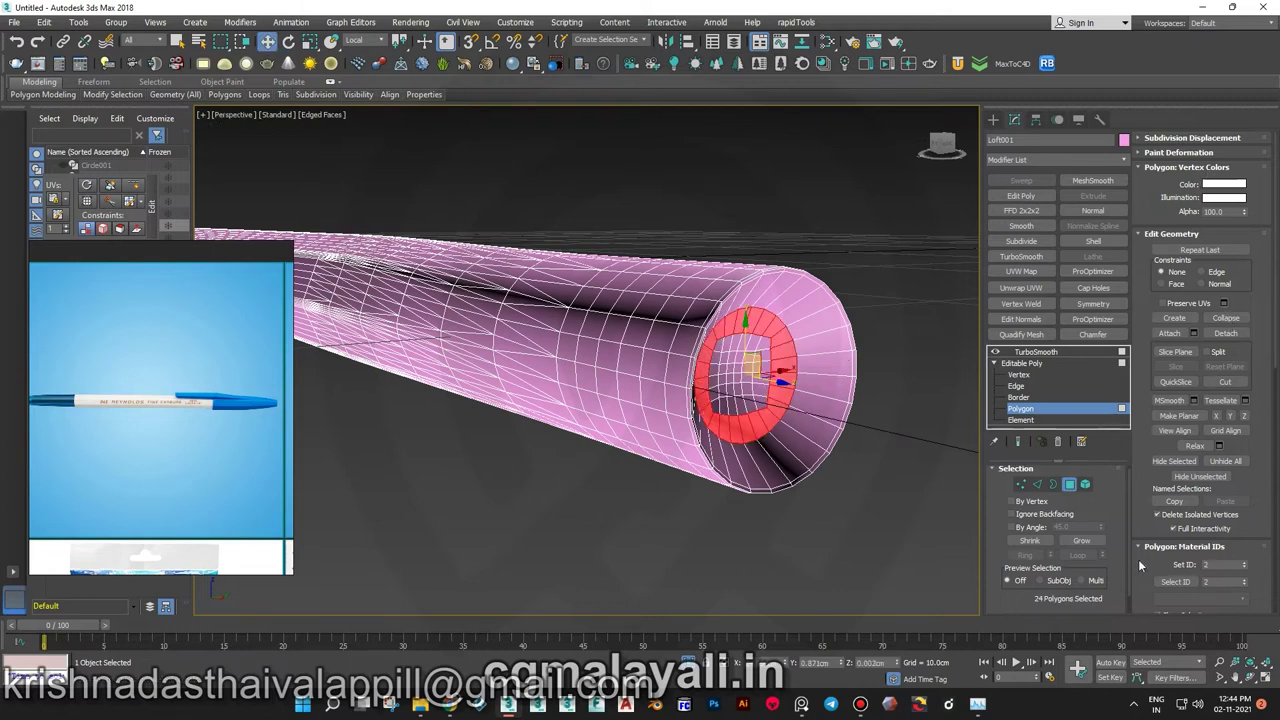
click(1081, 540)
alt+middle_drag(760, 400, 840, 391)
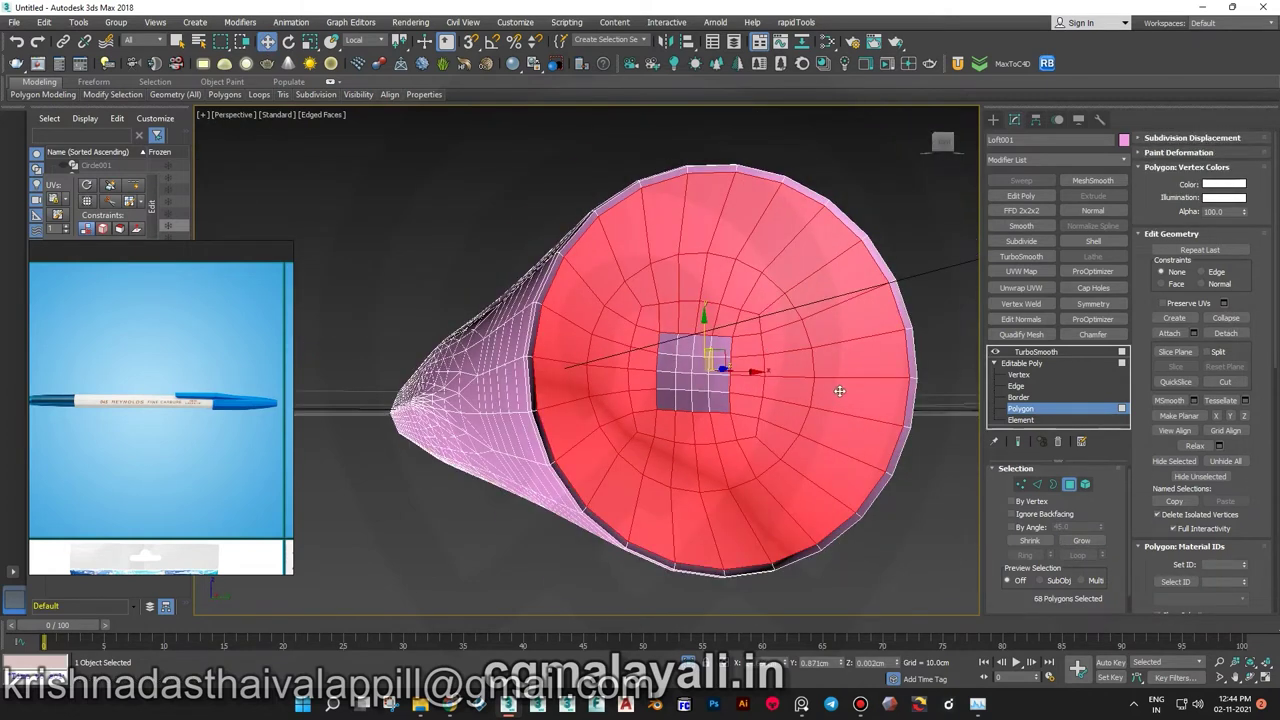
click(1081, 540)
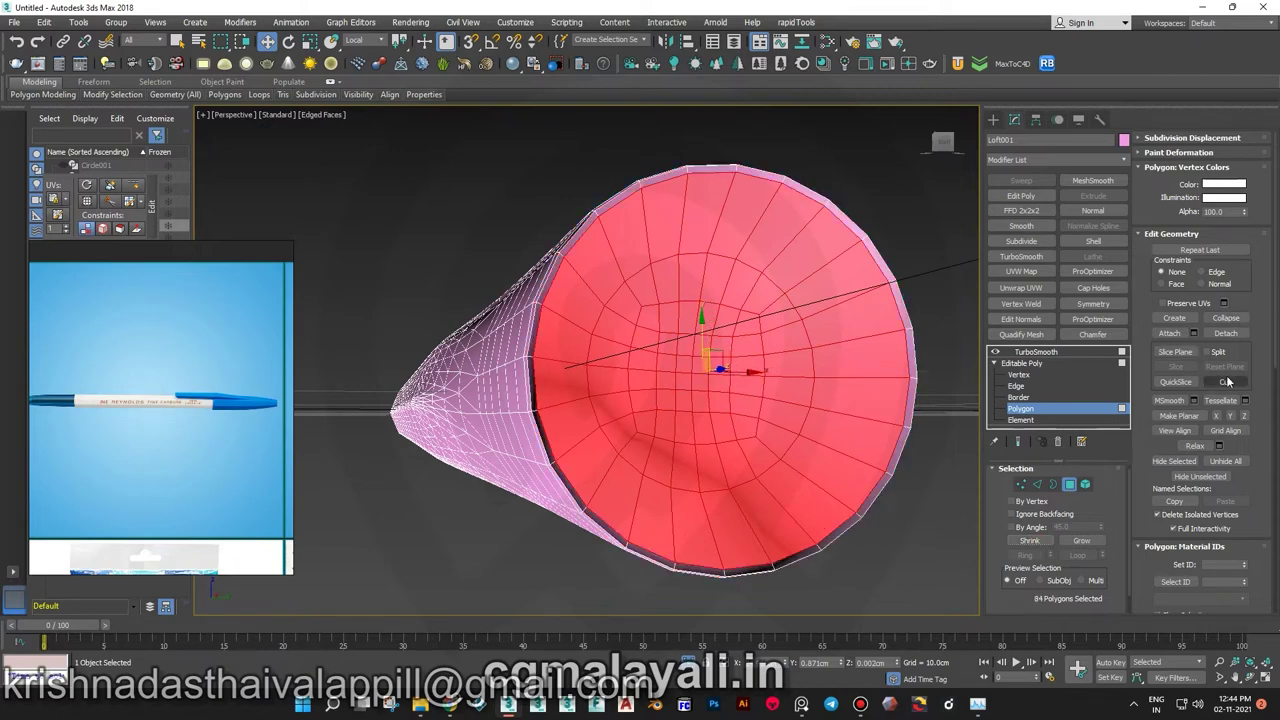
alt+middle_drag(742, 378, 764, 357)
mouse_move(698, 386)
alt+middle_down()
mouse_move(748, 371)
mouse_move(678, 422)
mouse_move(749, 371)
mouse_move(730, 369)
alt+middle_up()
key(w)
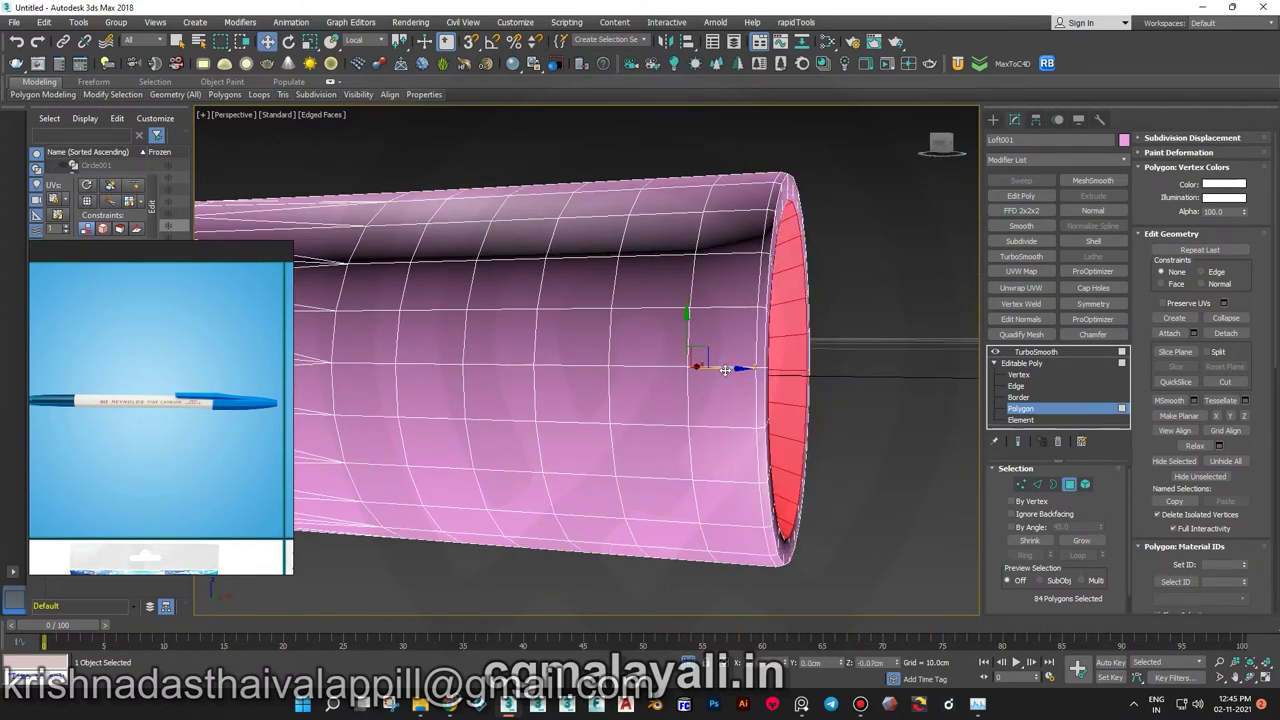
key(l)
key(f)
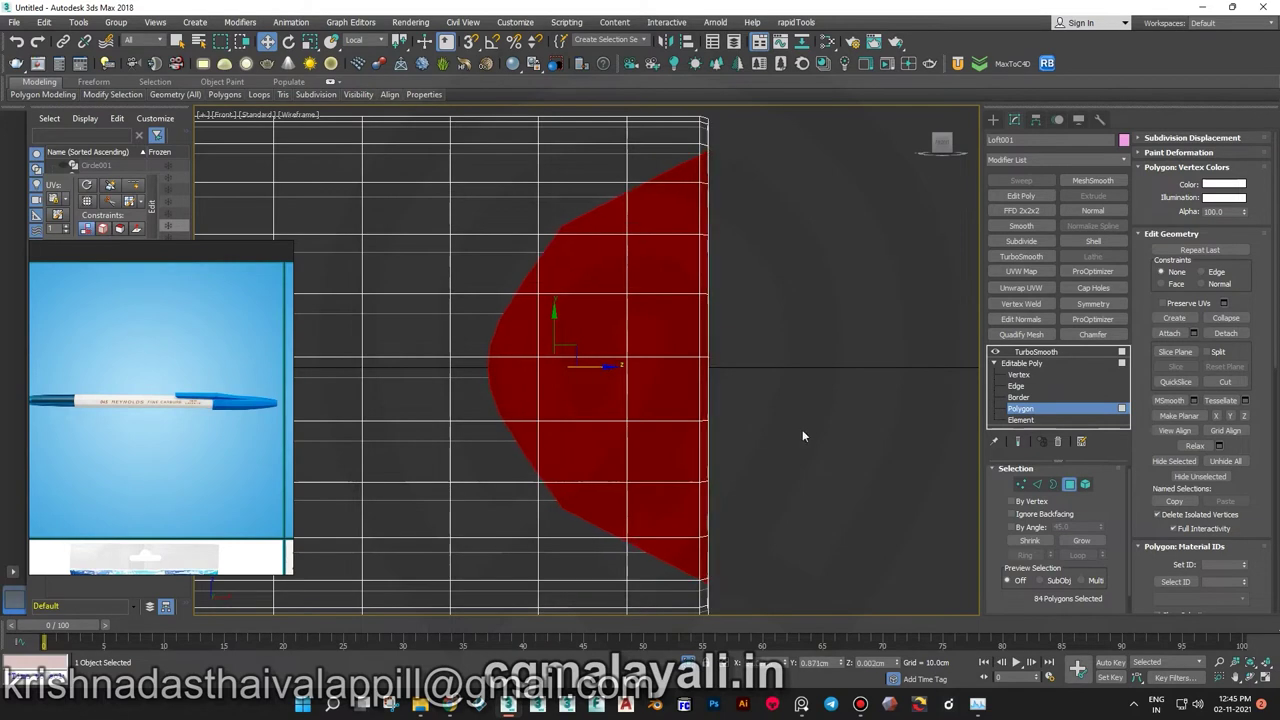
key(p)
alt+middle_drag(802, 436, 760, 380)
- Chamfer the rim edges and deselect to judge the crisp smoothed opening
key(2)
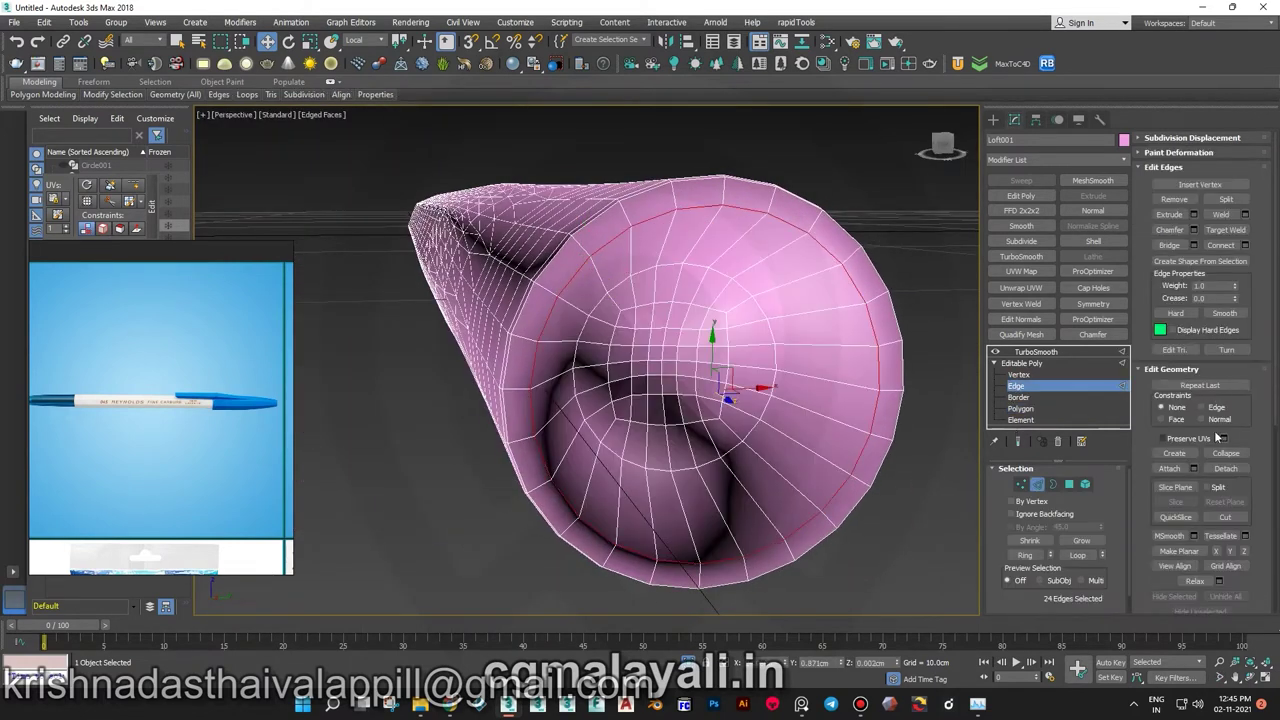
key(ctrl+shift+c)
click(593, 483)
alt+middle_drag(593, 483, 608, 377)
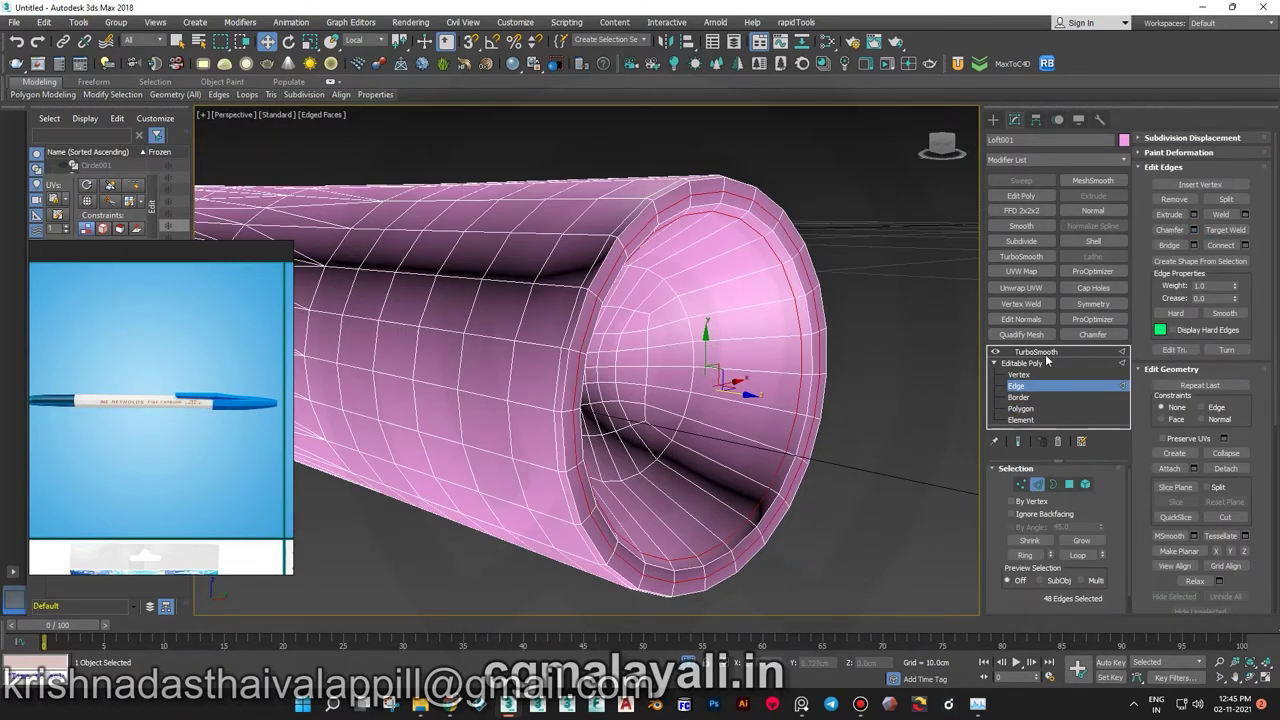
key(F4)
scroll(558, 476, down, 5)
alt+middle_drag(558, 476, 600, 430)
- Frame the pen sleeve in view and select it
scroll(651, 413, up, 5)
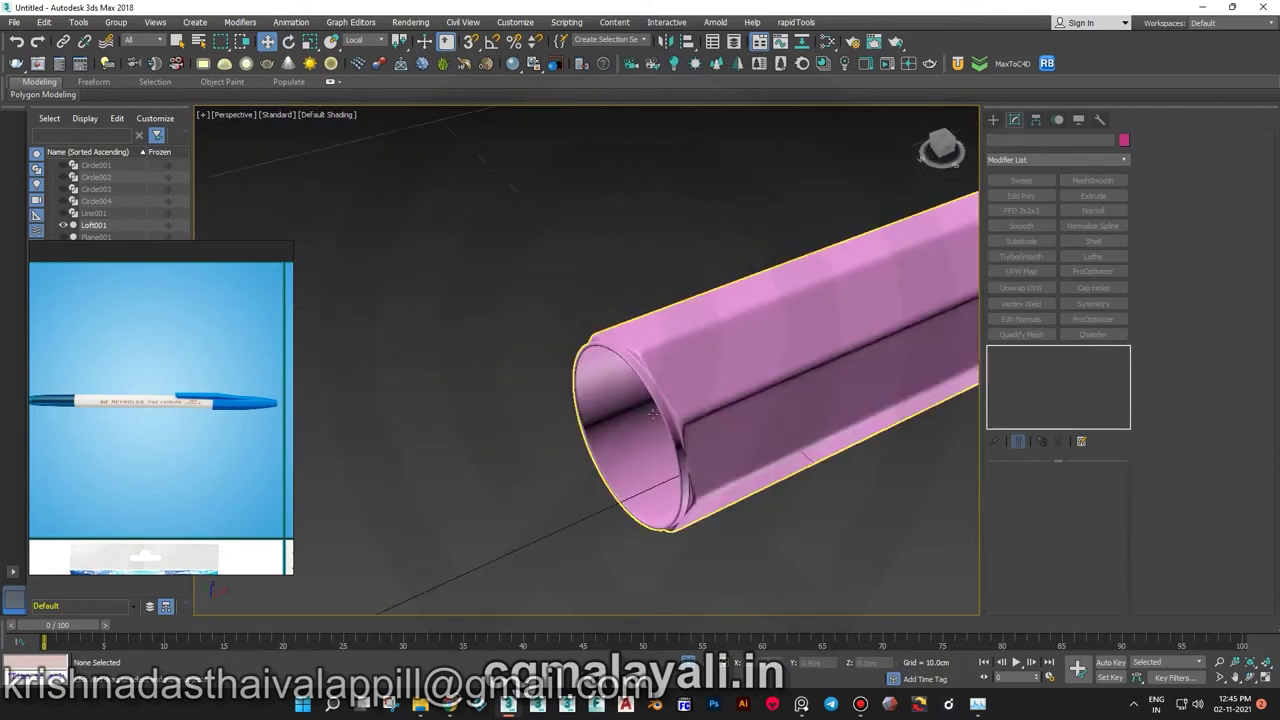
scroll(652, 413, up, 3)
key(F4)
scroll(686, 380, down, 4)
alt+middle_drag(686, 380, 613, 360)
key(z)
scroll(553, 422, up, 3)
scroll(553, 422, up, 3)
scroll(553, 422, down, 2)
key(F4)
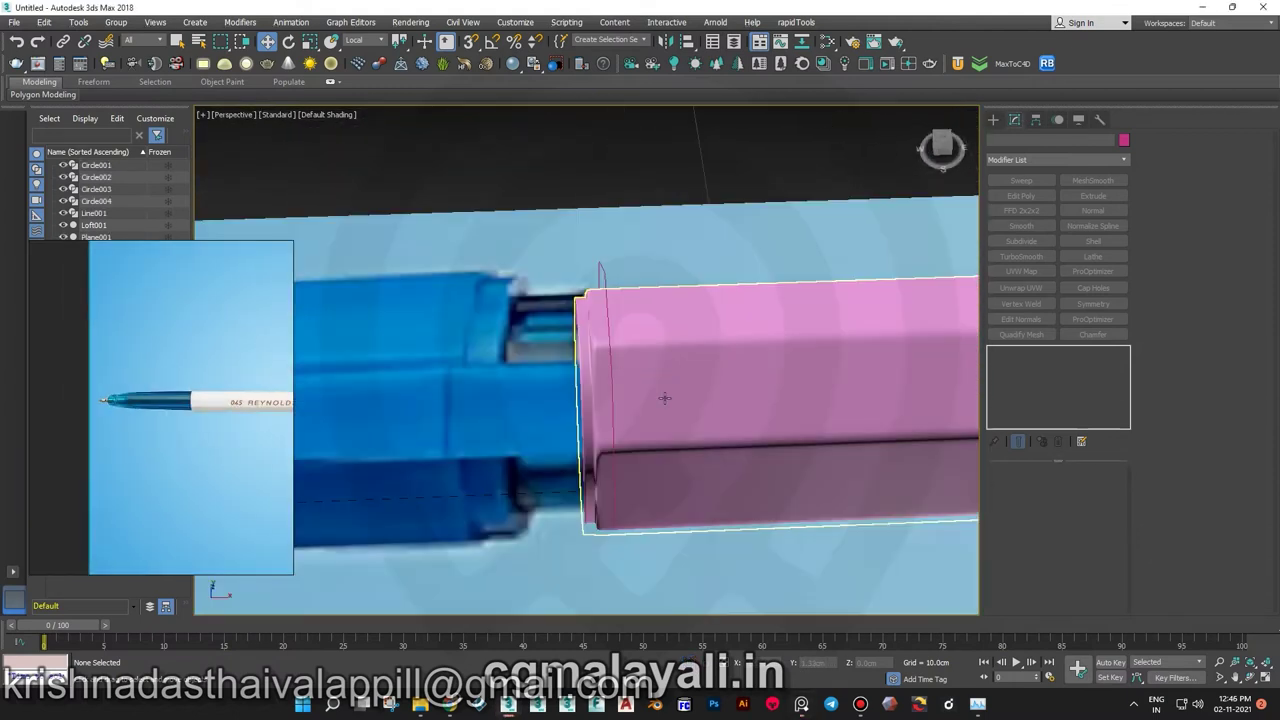
click(664, 398)
click(1124, 140)
click(480, 380)
mouse_move(600, 400)
alt+middle_down()
mouse_move(727, 325)
mouse_move(654, 200)
mouse_move(719, 358)
alt+middle_up()
scroll(719, 358, up, 2)
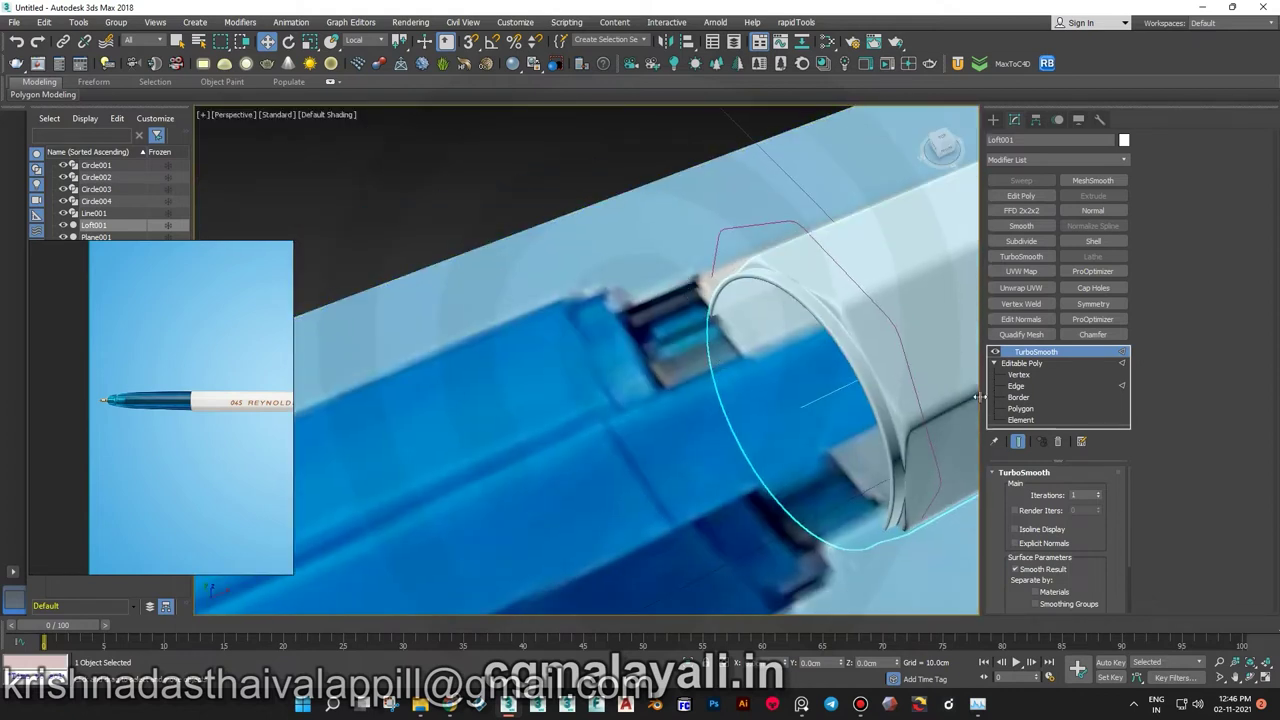
- Select the front ring of sleeve polygons and detach them as a separate object
click(808, 357)
alt+middle_drag(808, 357, 876, 362)
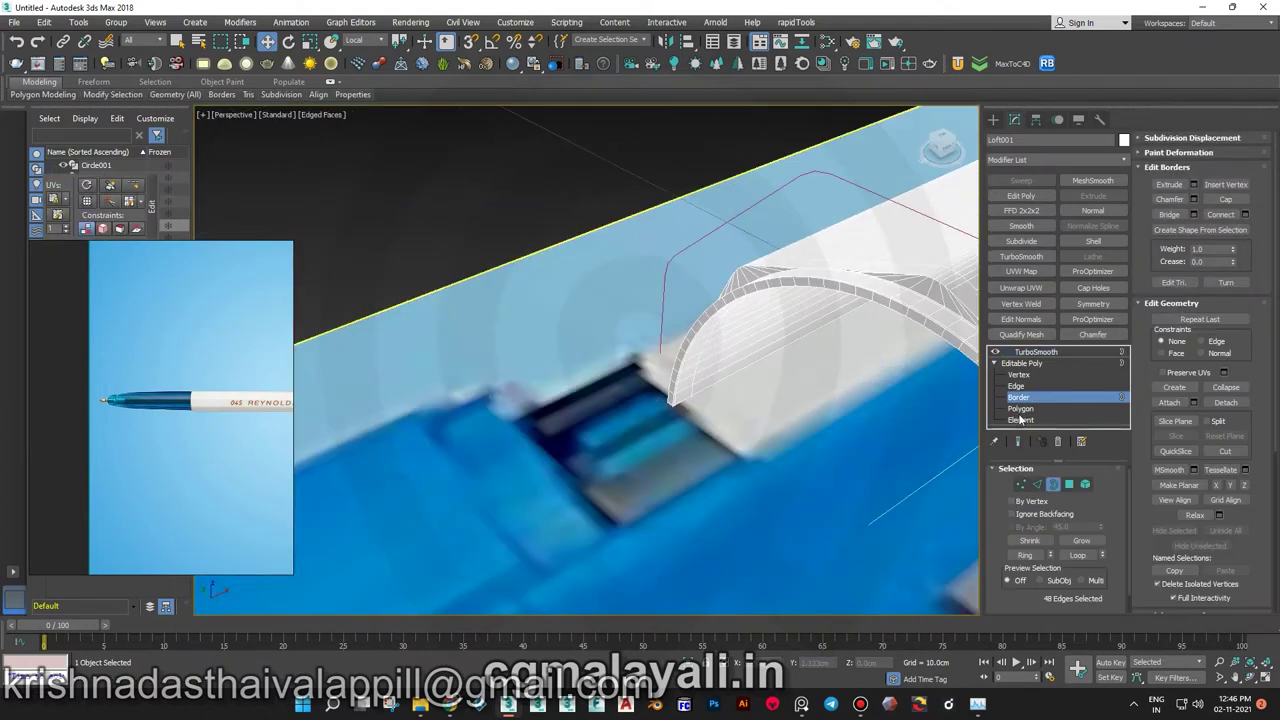
click(1020, 409)
click(760, 355)
click(1225, 382)
key(Return)
click(1105, 350)
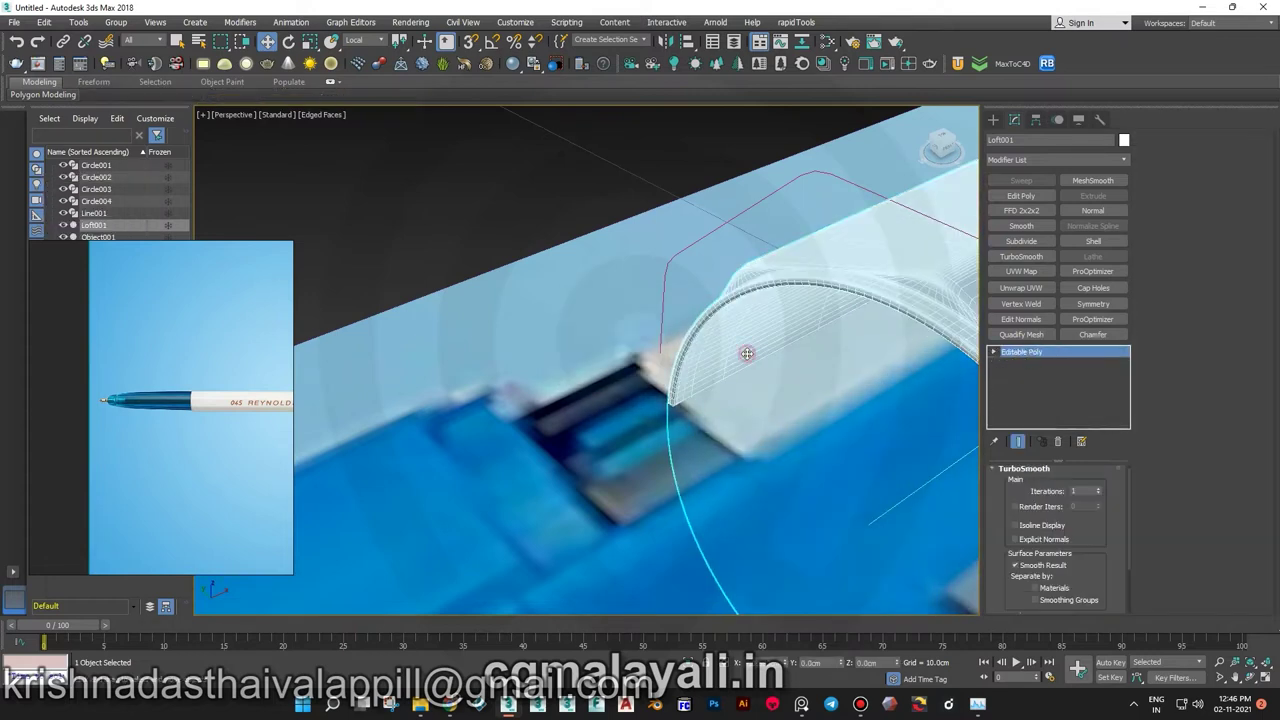
- Select all of Object001's polygons and move the ring forward along the pen
click(747, 353)
key(4)
key(ctrl+a)
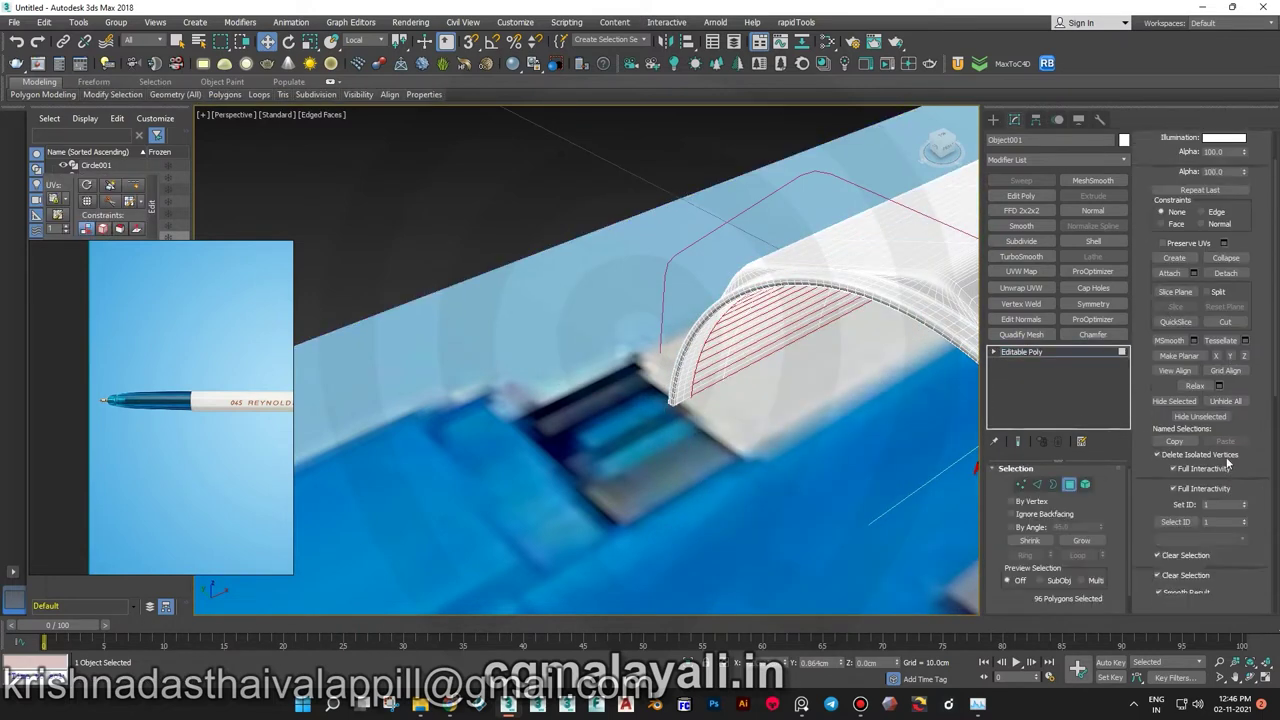
scroll(1228, 462, down, 2)
scroll(1210, 412, down, 5)
scroll(1210, 412, down, 5)
mouse_move(760, 310)
alt+middle_down()
mouse_move(723, 420)
mouse_move(758, 440)
alt+middle_up()
click(367, 40)
click(362, 54)
drag(781, 420, 637, 434)
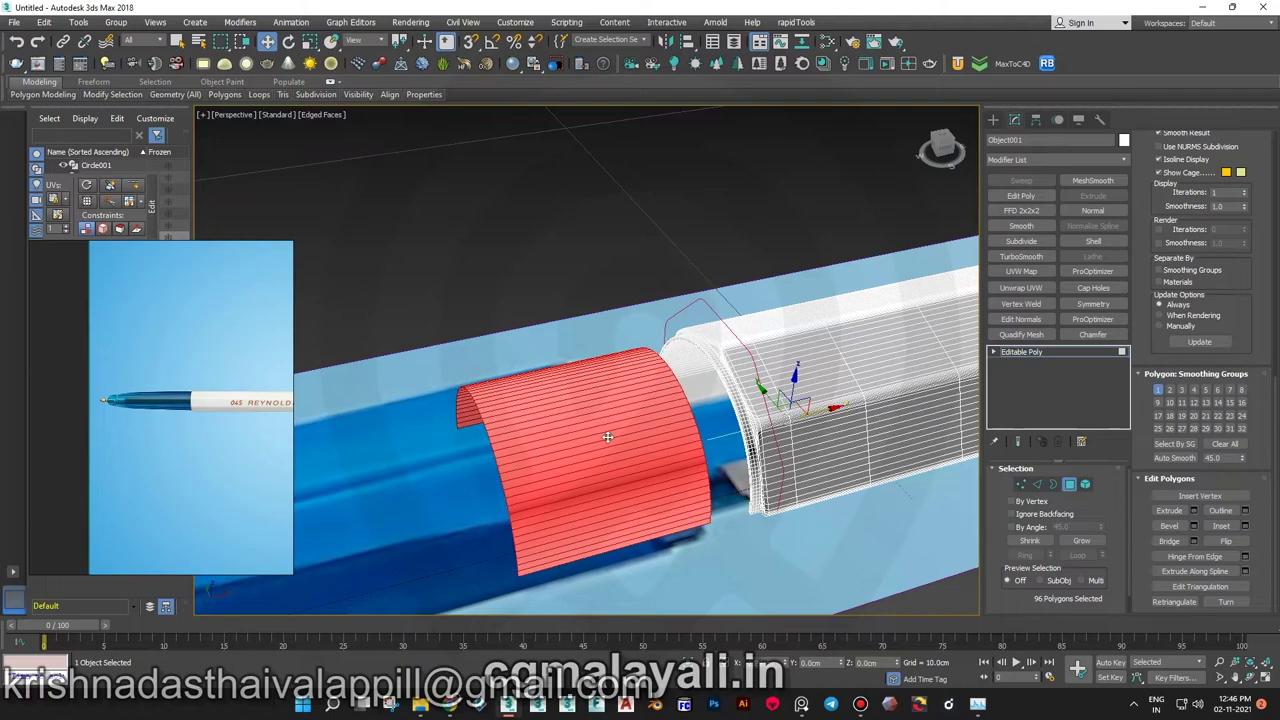
- Orbit and zoom to inspect the detached Object001 in Perspective
mouse_move(705, 416)
alt+middle_down()
mouse_move(665, 390)
mouse_move(687, 528)
alt+middle_up()
scroll(680, 400, down, 3)
scroll(670, 395, up, 5)
scroll(665, 390, down, 4)
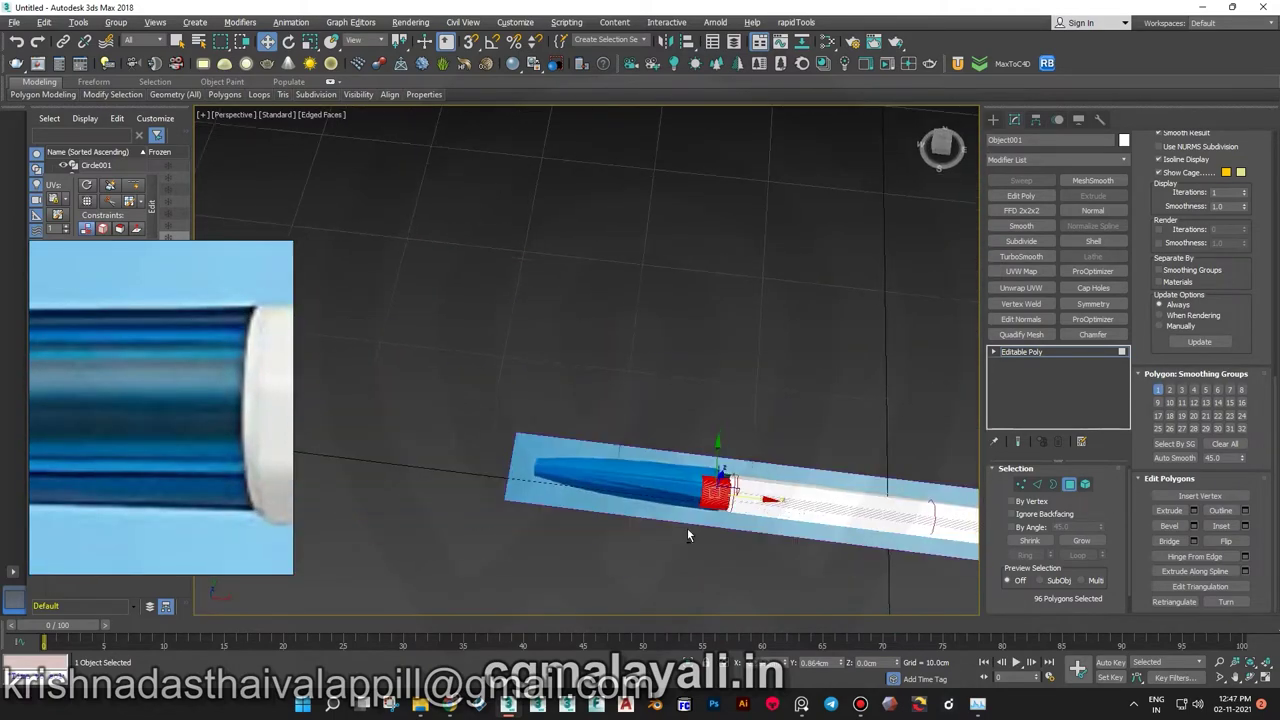
scroll(687, 528, down, 4)
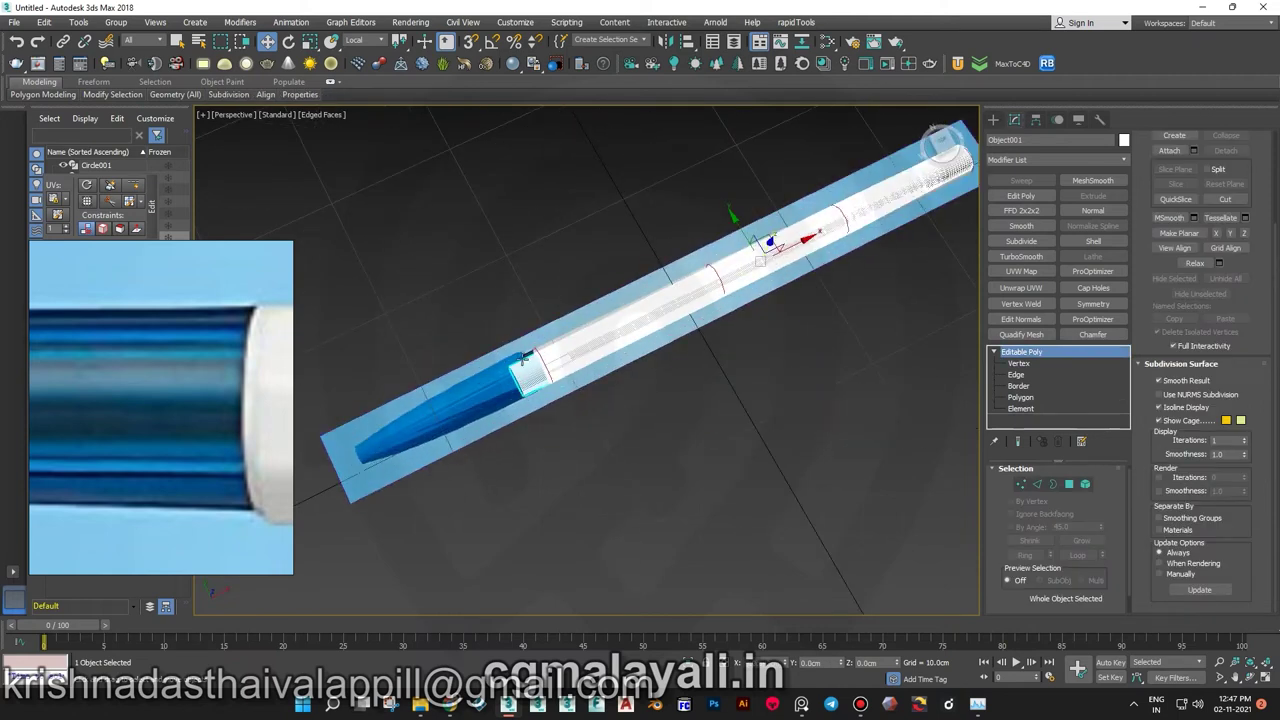
- Clone the reference image plane as a copy
shift+drag(660, 272, 662, 274)
click(612, 400)
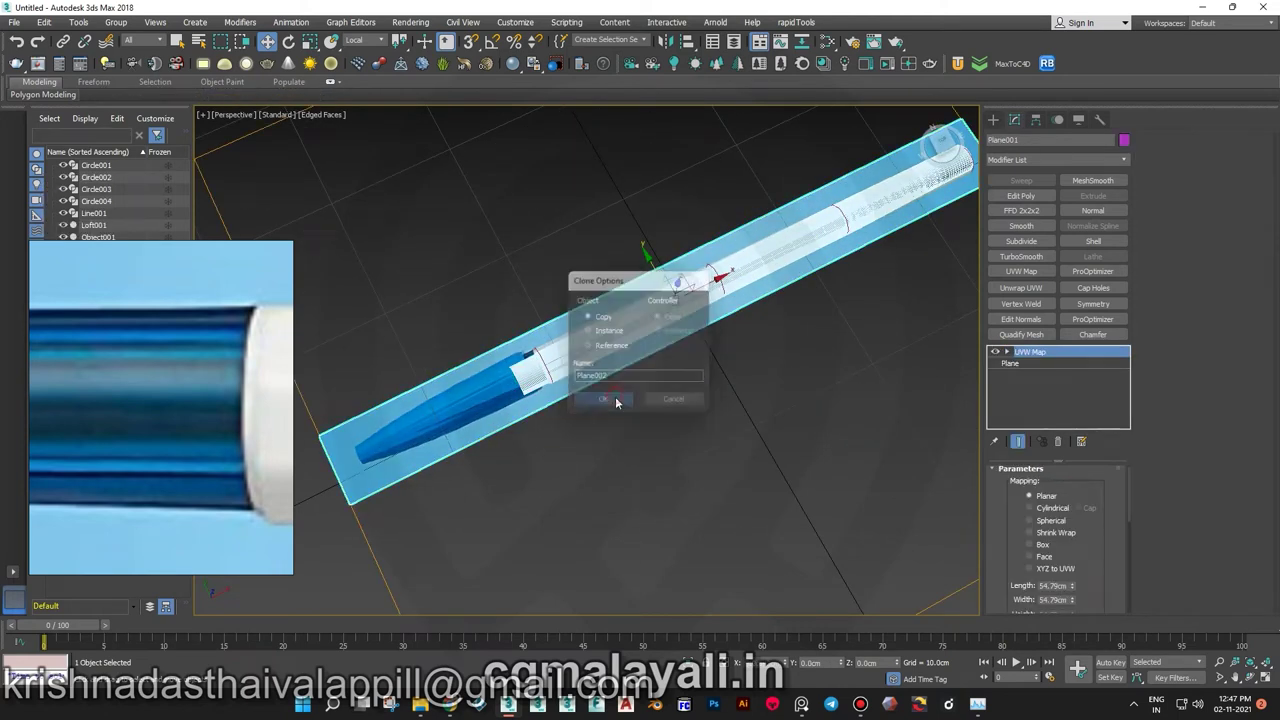
right_click(665, 275)
click(597, 396)
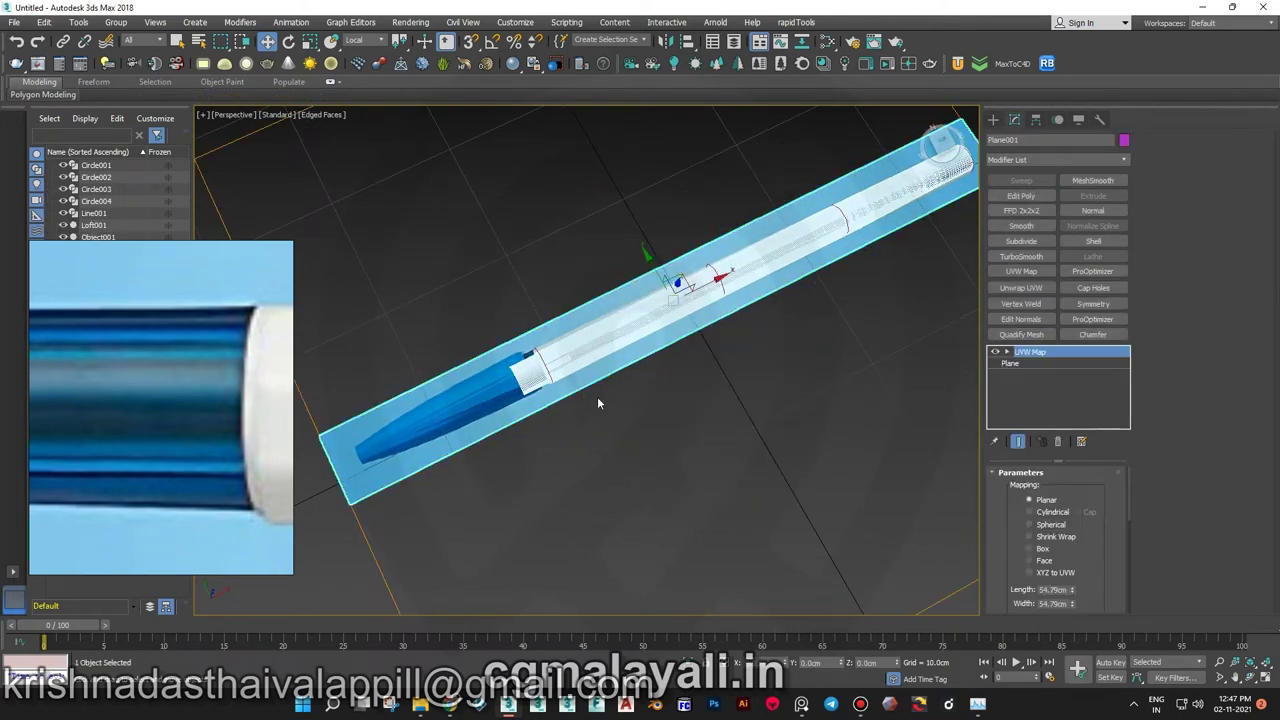
- Bring the close-up pen-tip photo into the scene and colour Object001 blue
key(m)
drag(756, 124, 1220, 128)
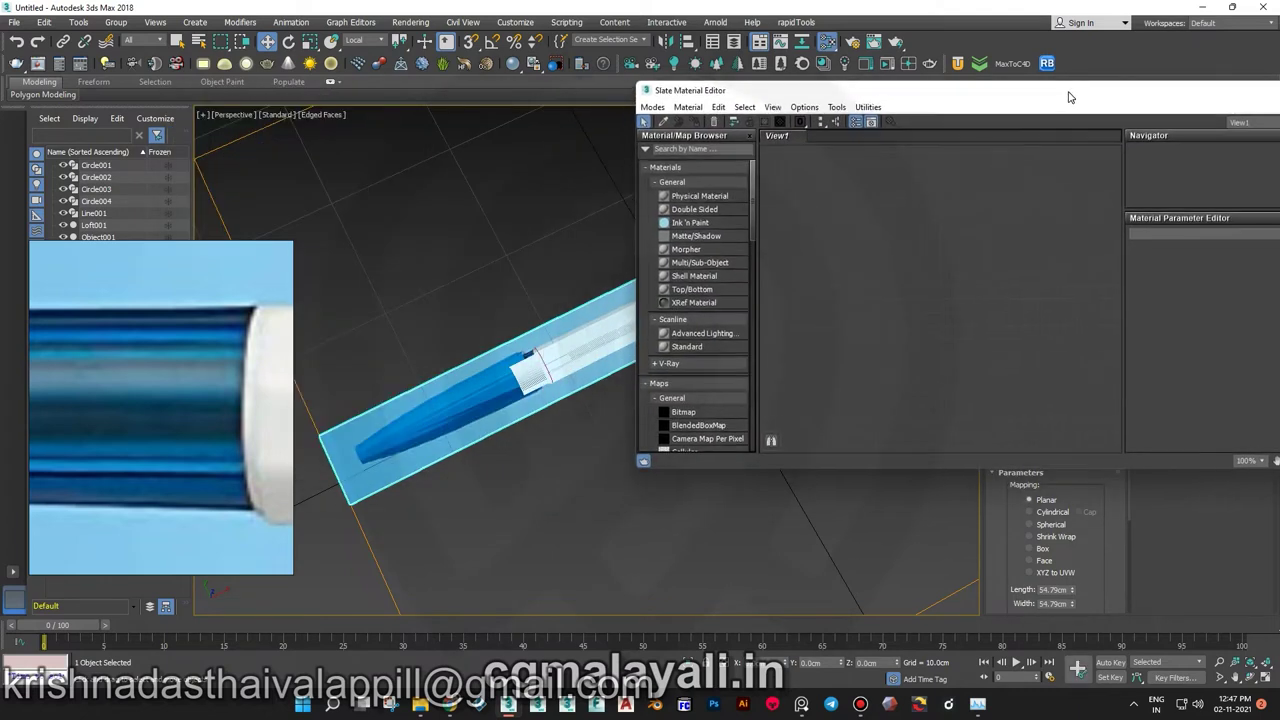
click(421, 704)
drag(411, 130, 163, 462)
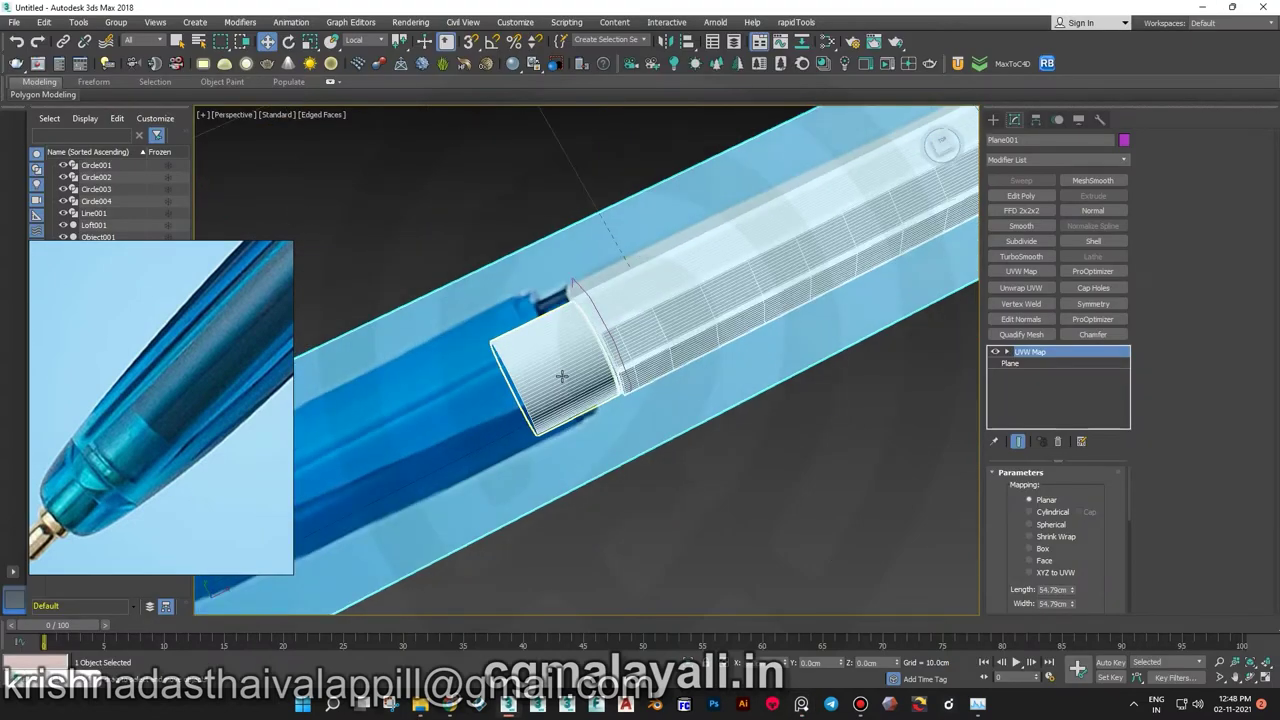
click(434, 318)
click(484, 390)
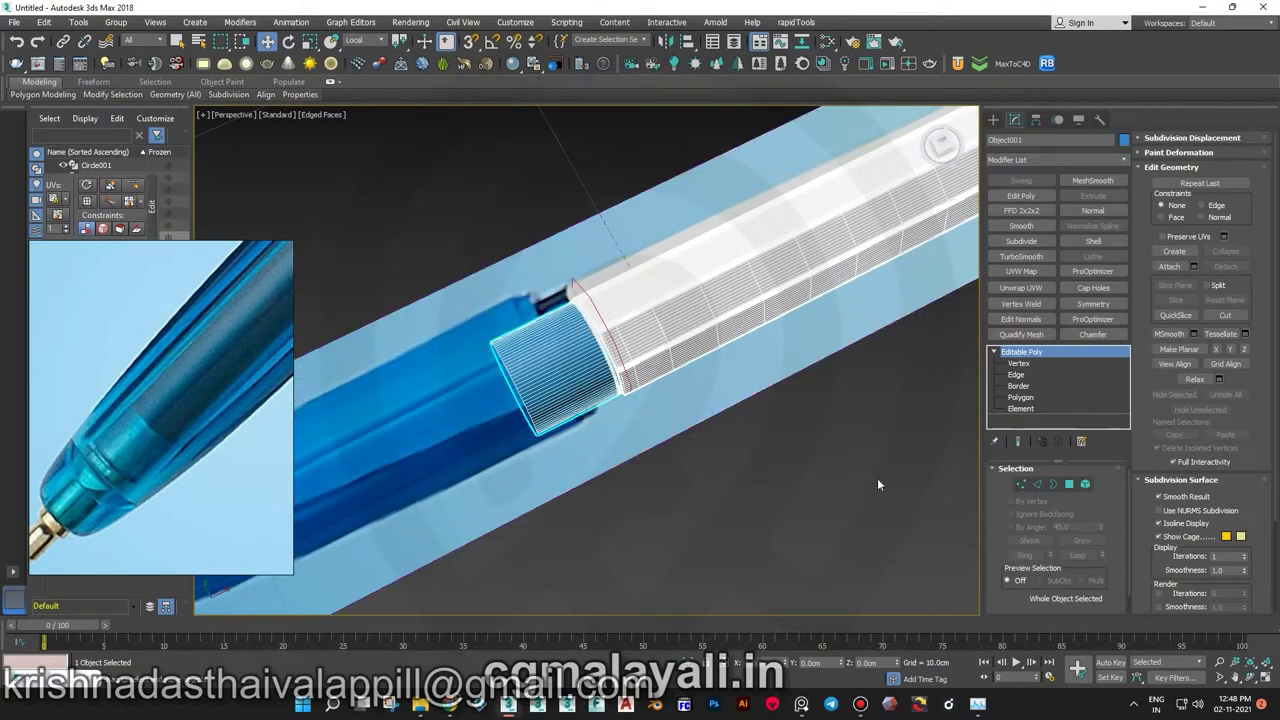
- Drag the pen-tip image from Explorer onto the reference plane
middle_drag(646, 508, 763, 452)
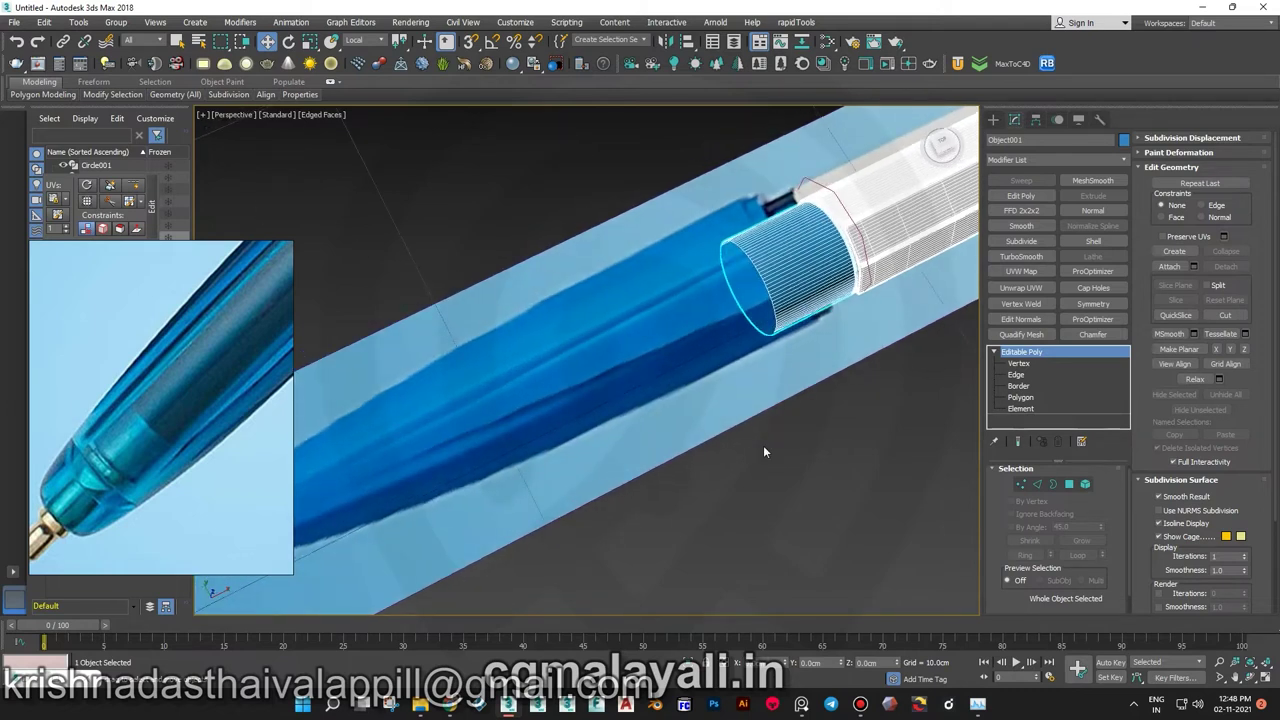
scroll(686, 297, down, 2)
scroll(843, 309, down, 2)
scroll(843, 309, down, 2)
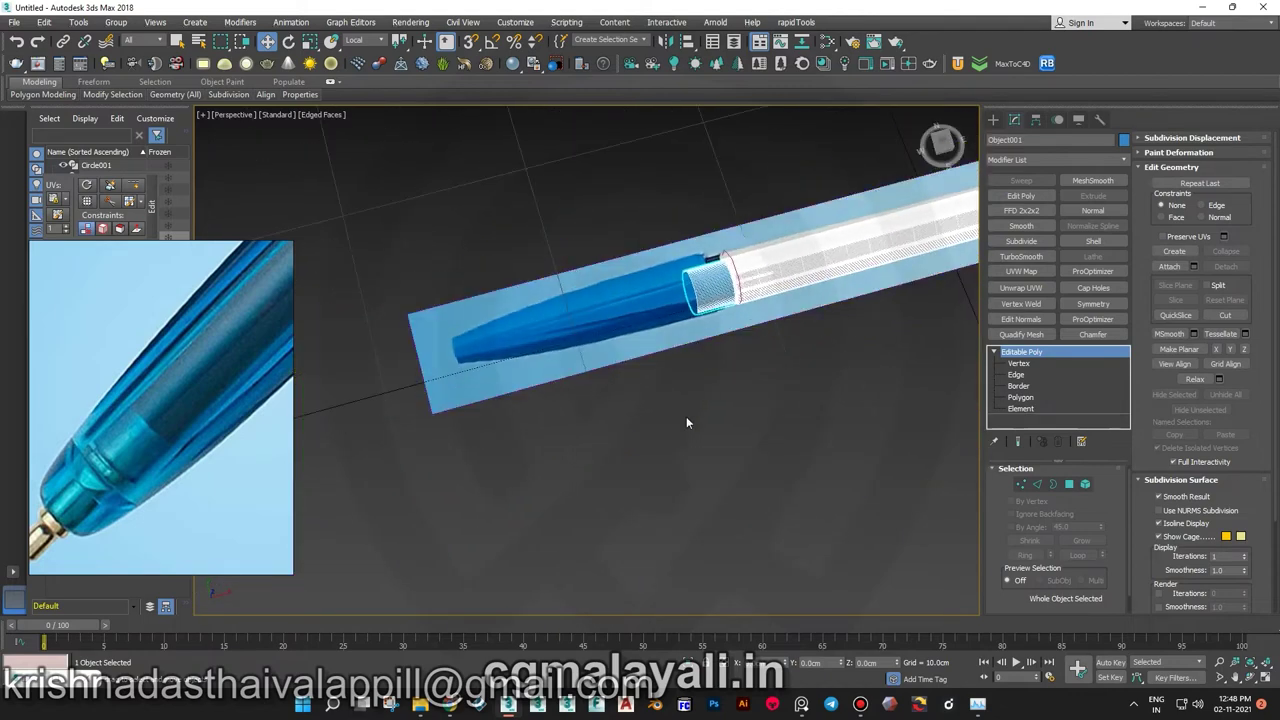
click(557, 612)
mouse_move(411, 130)
mouse_down()
mouse_move(527, 425)
mouse_move(484, 290)
mouse_up()
key(alt+Tab)
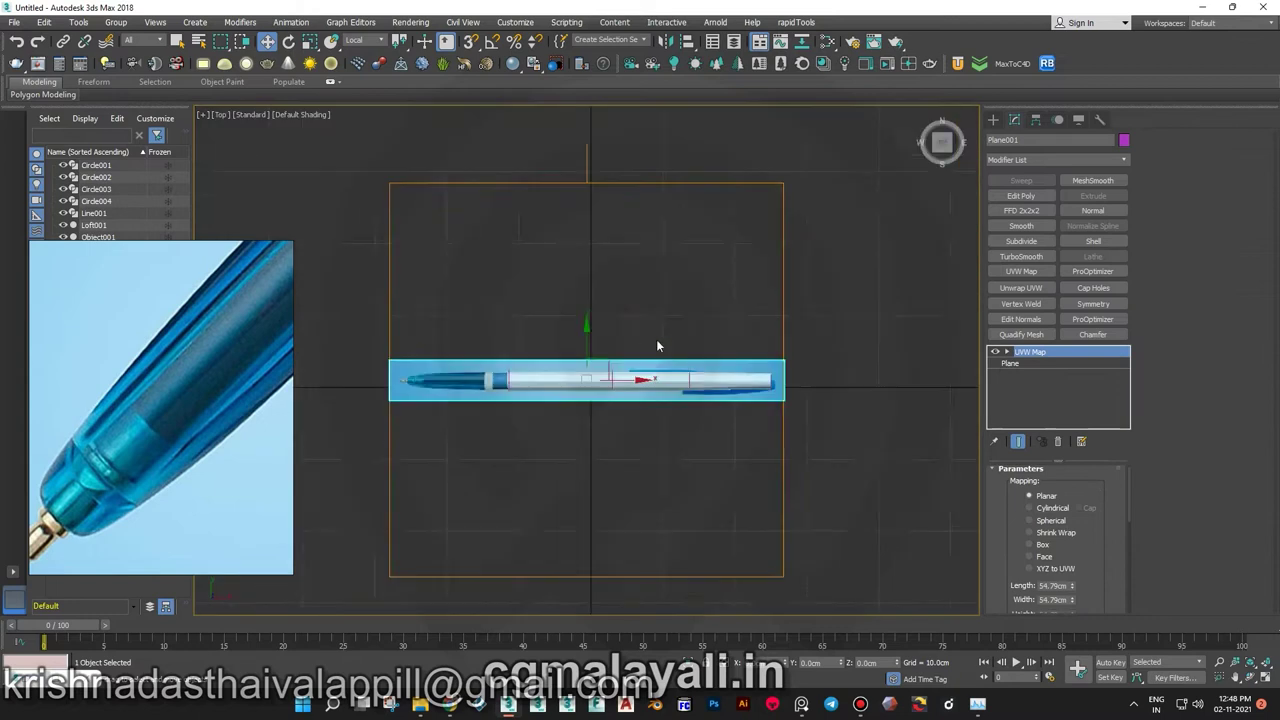
- Select Object001's front vertex ring and stretch it forward toward the pen tip
scroll(770, 385, down, 3)
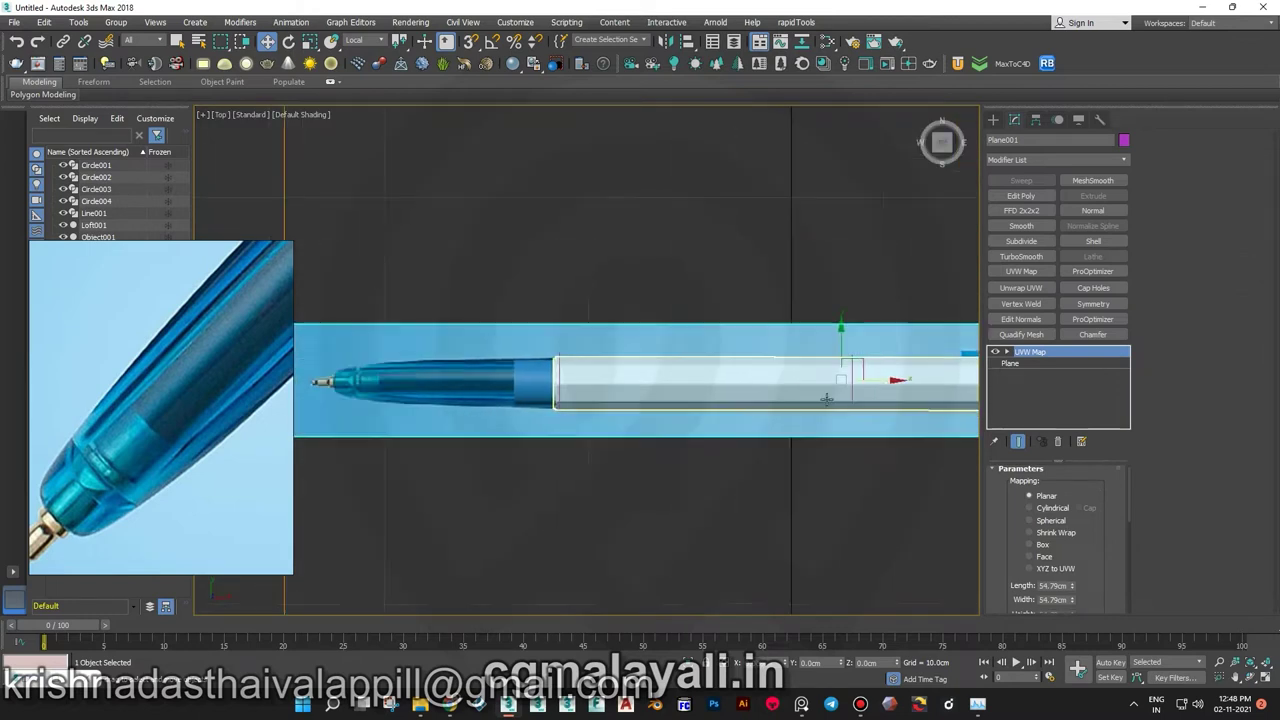
click(586, 380)
scroll(586, 380, up, 5)
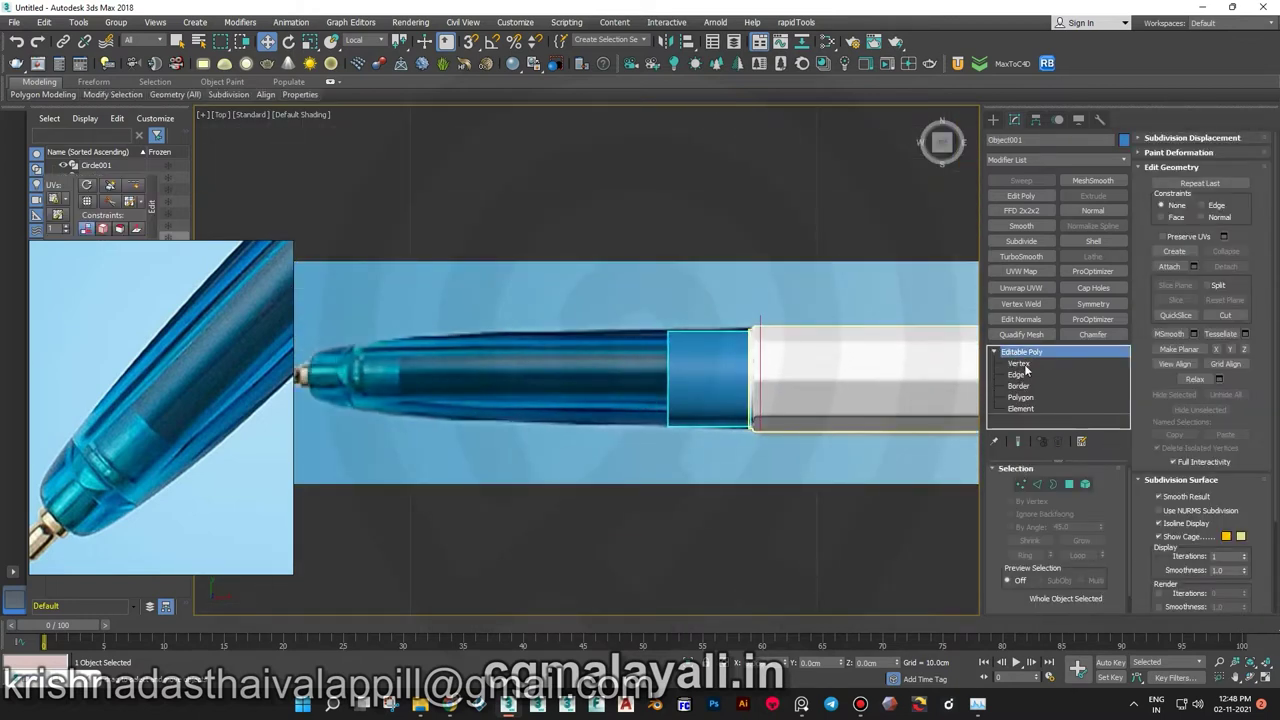
click(1020, 364)
drag(751, 290, 801, 447)
mouse_move(806, 374)
mouse_down()
mouse_move(533, 358)
mouse_move(612, 362)
mouse_move(500, 373)
mouse_move(443, 360)
mouse_up()
- Select the grip's open front border and extrude a new section toward the nib
scroll(443, 360, up, 3)
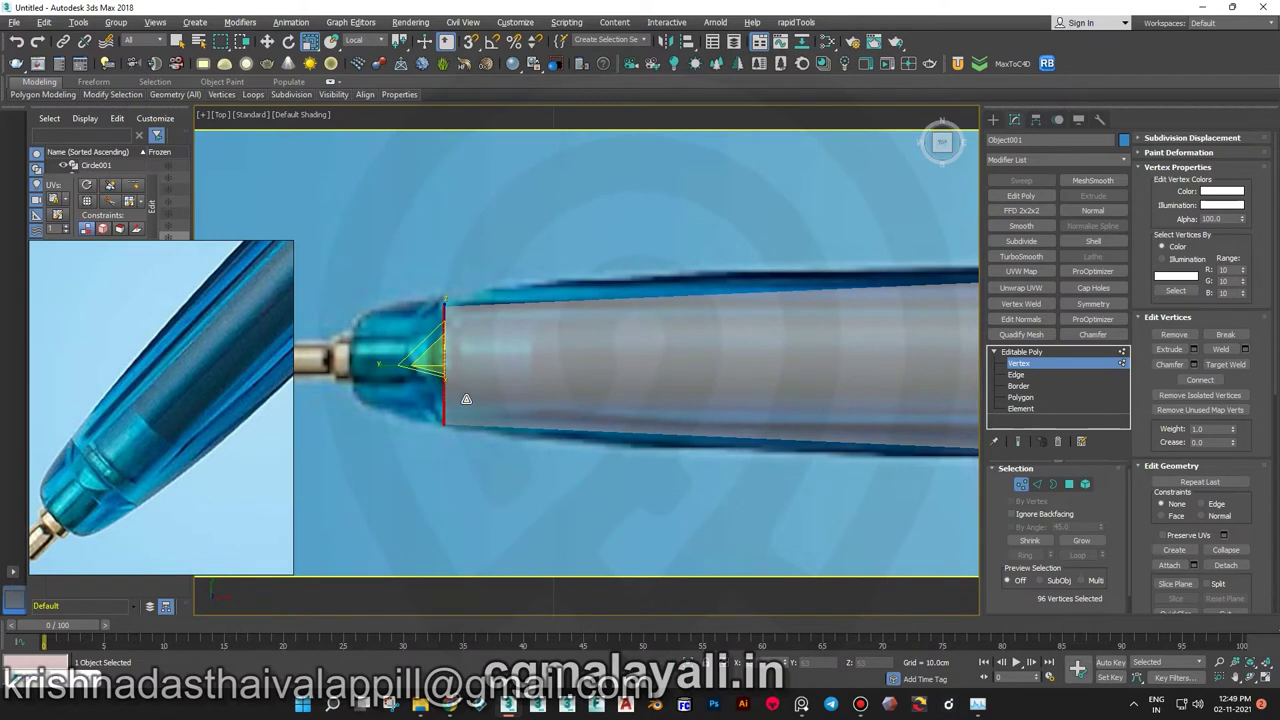
scroll(443, 360, down, 3)
middle_drag(560, 355, 583, 374)
scroll(583, 374, up, 2)
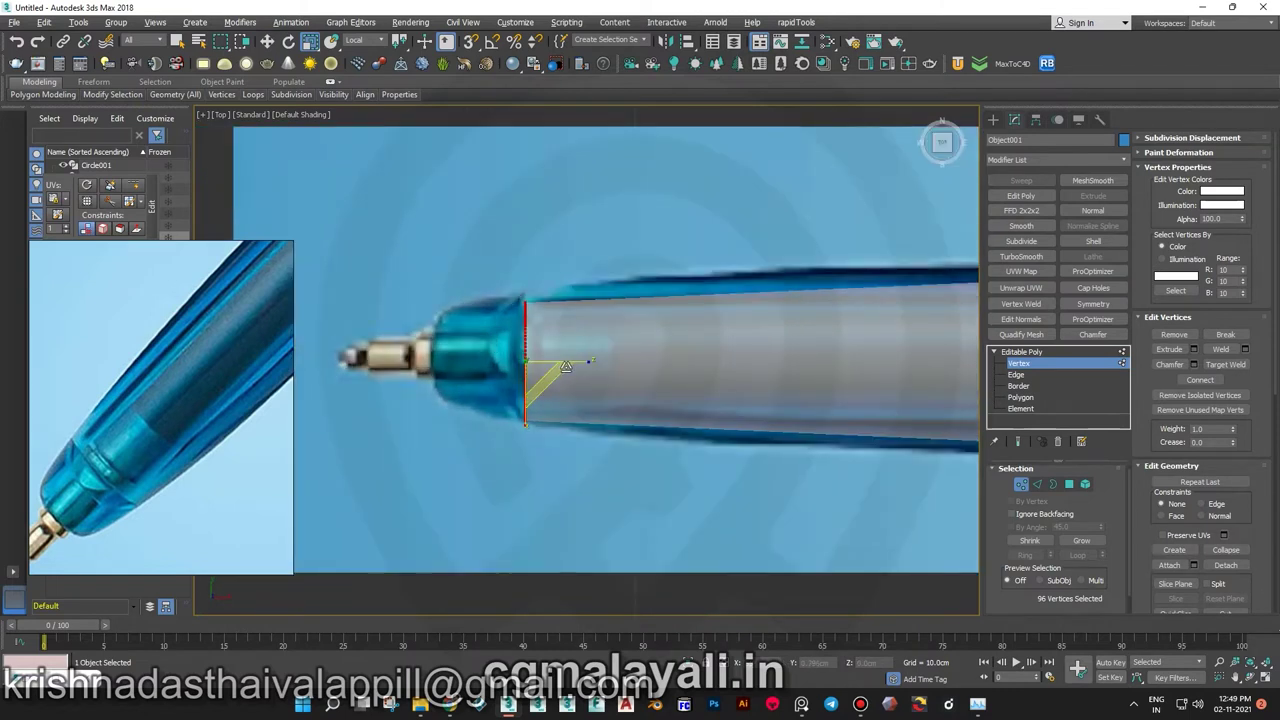
scroll(525, 360, up, 2)
click(1018, 386)
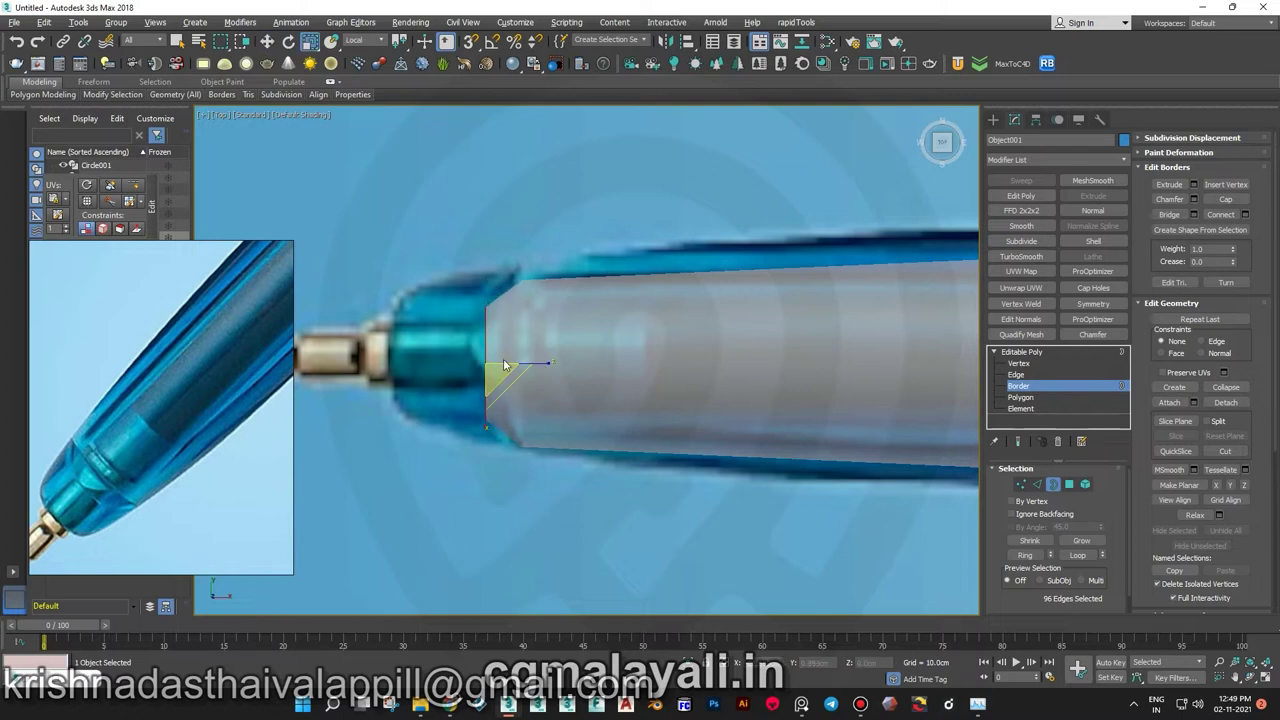
middle_drag(505, 366, 586, 370)
shift+drag(625, 366, 563, 363)
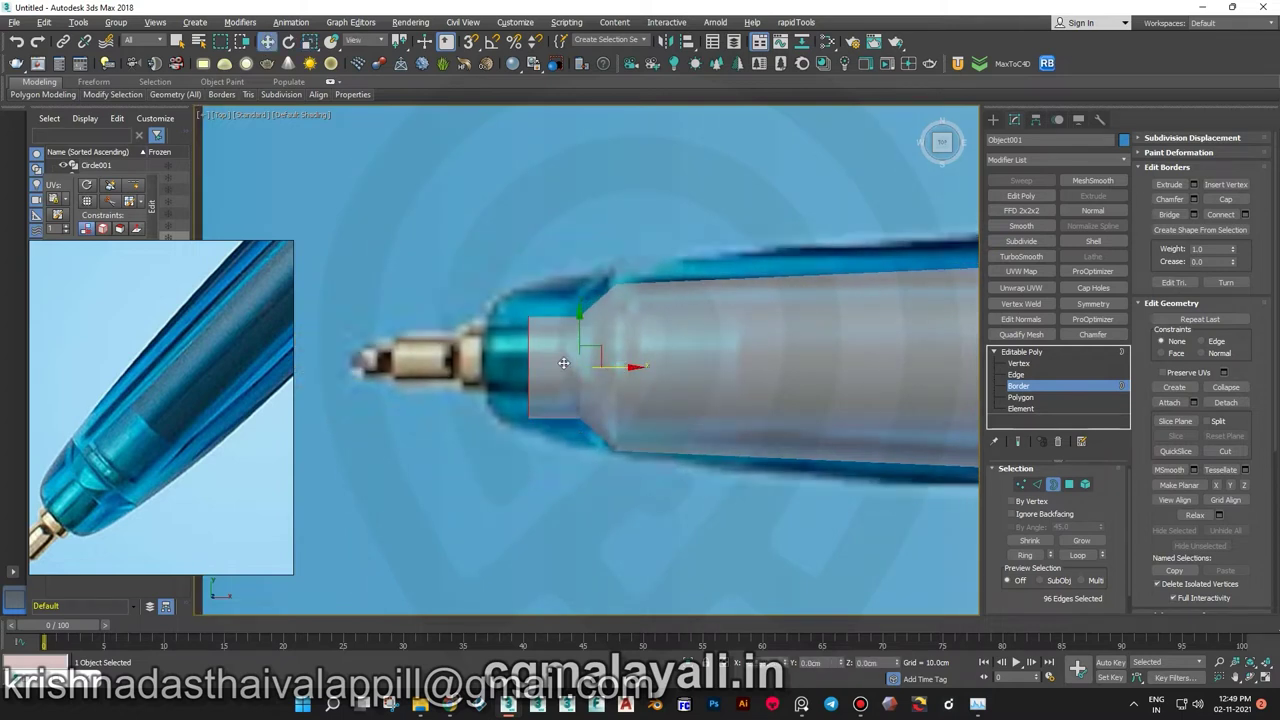
- Extrude a second new section from the open border further along the pen
scroll(531, 366, down, 2)
middle_drag(626, 342, 802, 336)
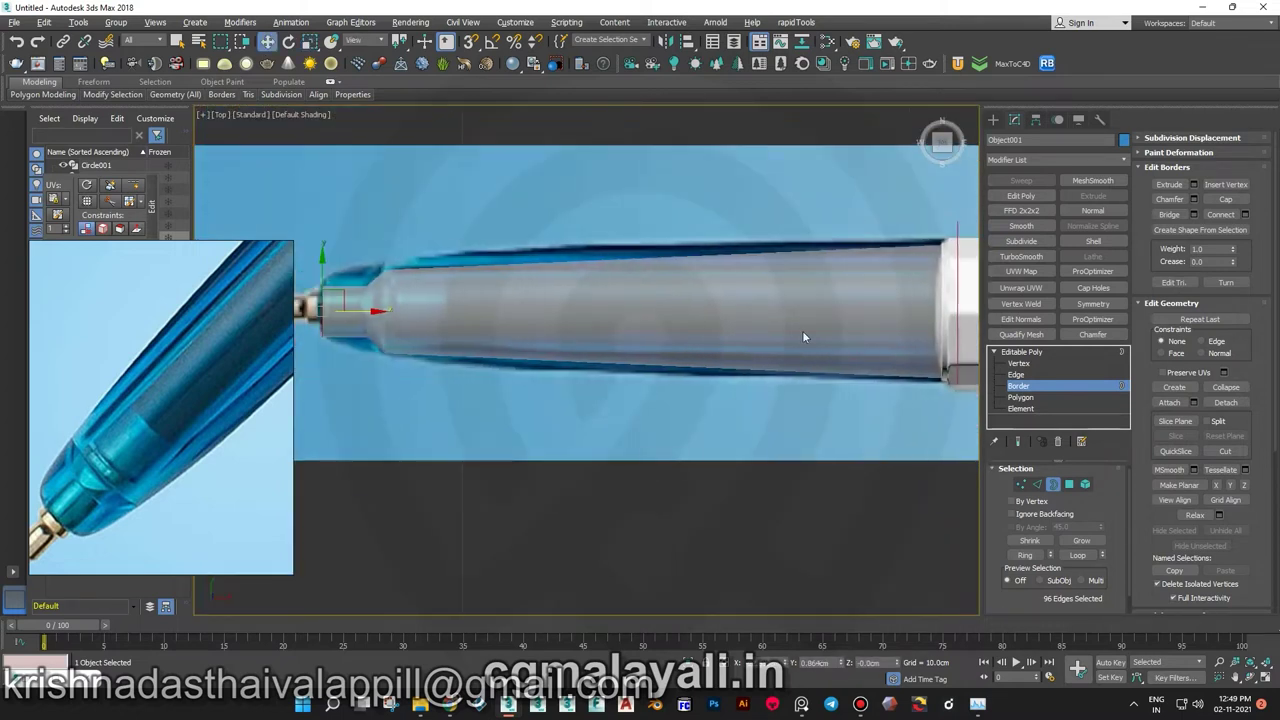
scroll(387, 347, up, 1)
scroll(440, 320, up, 2)
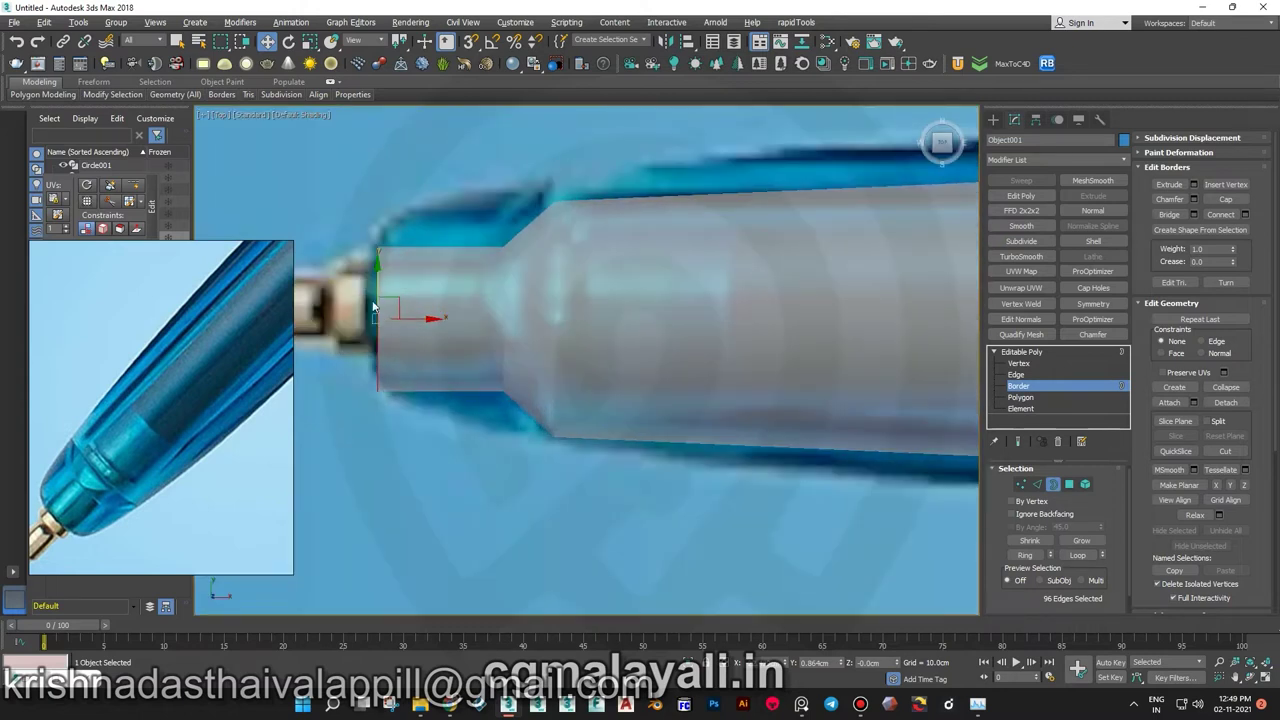
scroll(538, 393, up, 1)
key(w)
mouse_move(576, 402)
shift+mouse_down()
mouse_move(694, 408)
mouse_move(641, 374)
mouse_move(708, 392)
shift+mouse_up()
- Switch to Scale for tapering the border and check its exact transform values
scroll(646, 377, down, 2)
key(r)
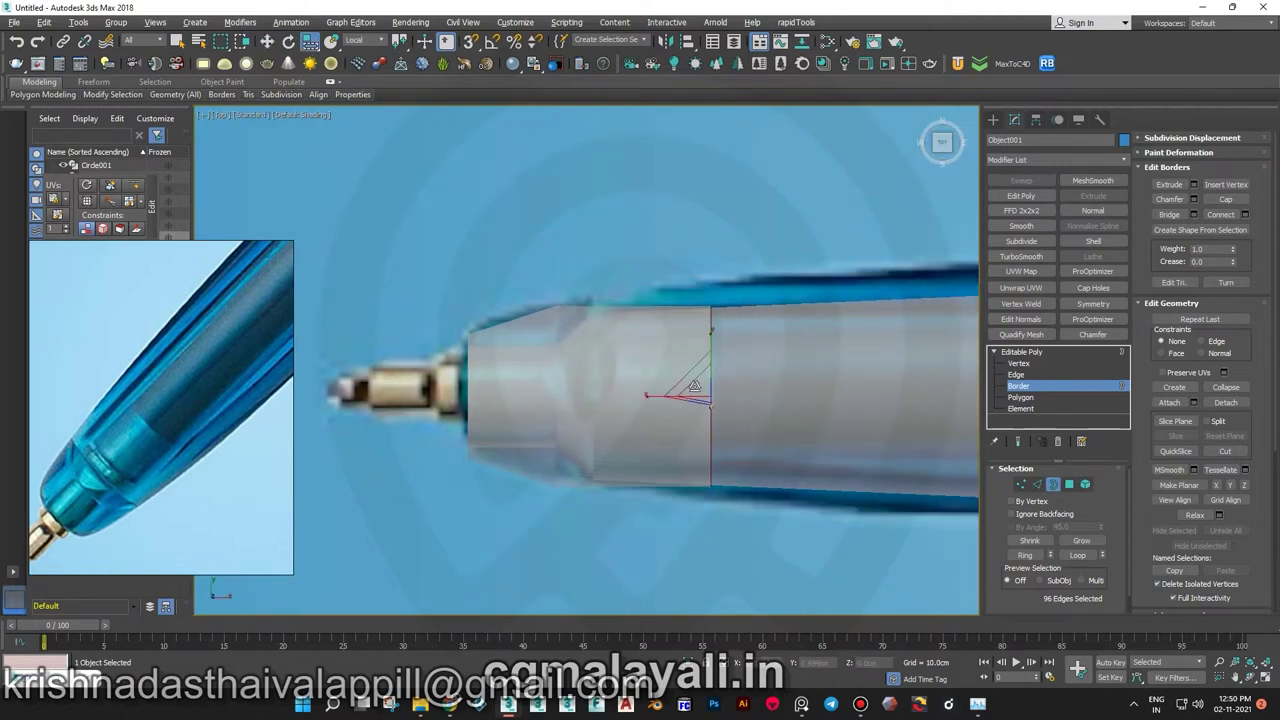
right_click(311, 50)
click(733, 287)
alt+middle_drag(640, 400, 643, 446)
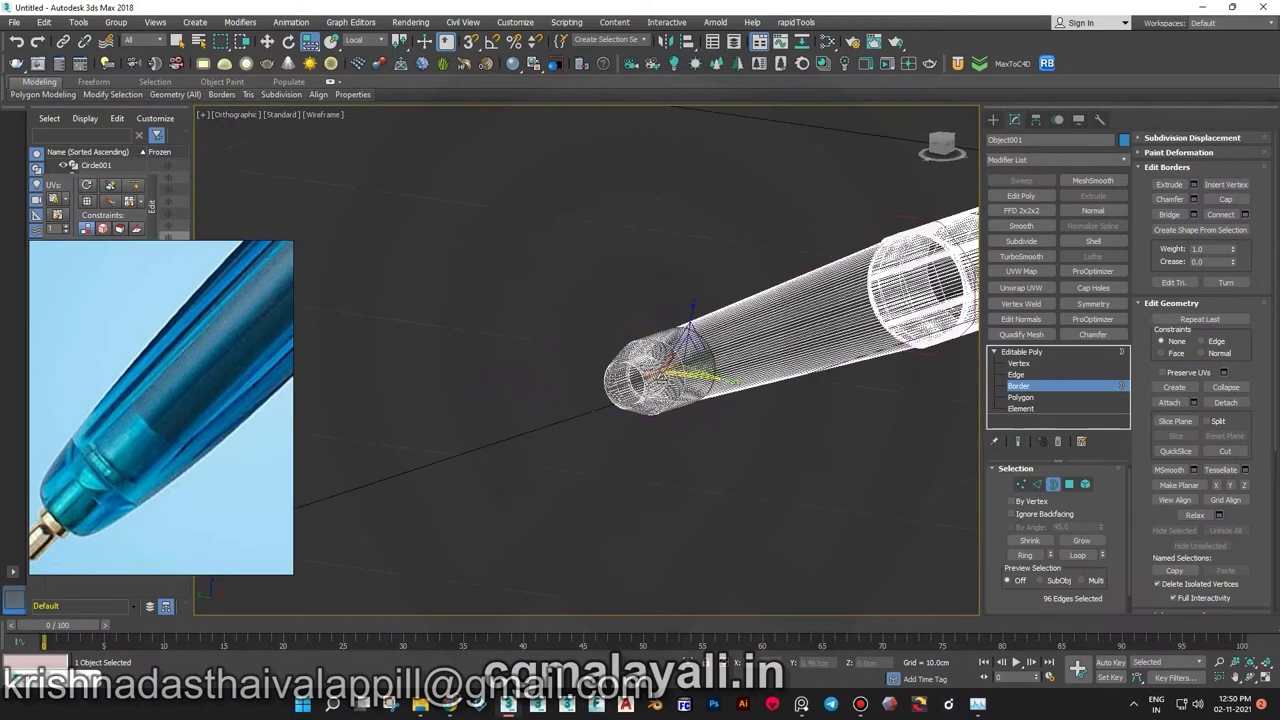
key(t)
scroll(622, 408, up, 3)
scroll(622, 408, down, 2)
right_click(331, 41)
click(697, 249)
- Slide the open border ring back along the pen
key(F12)
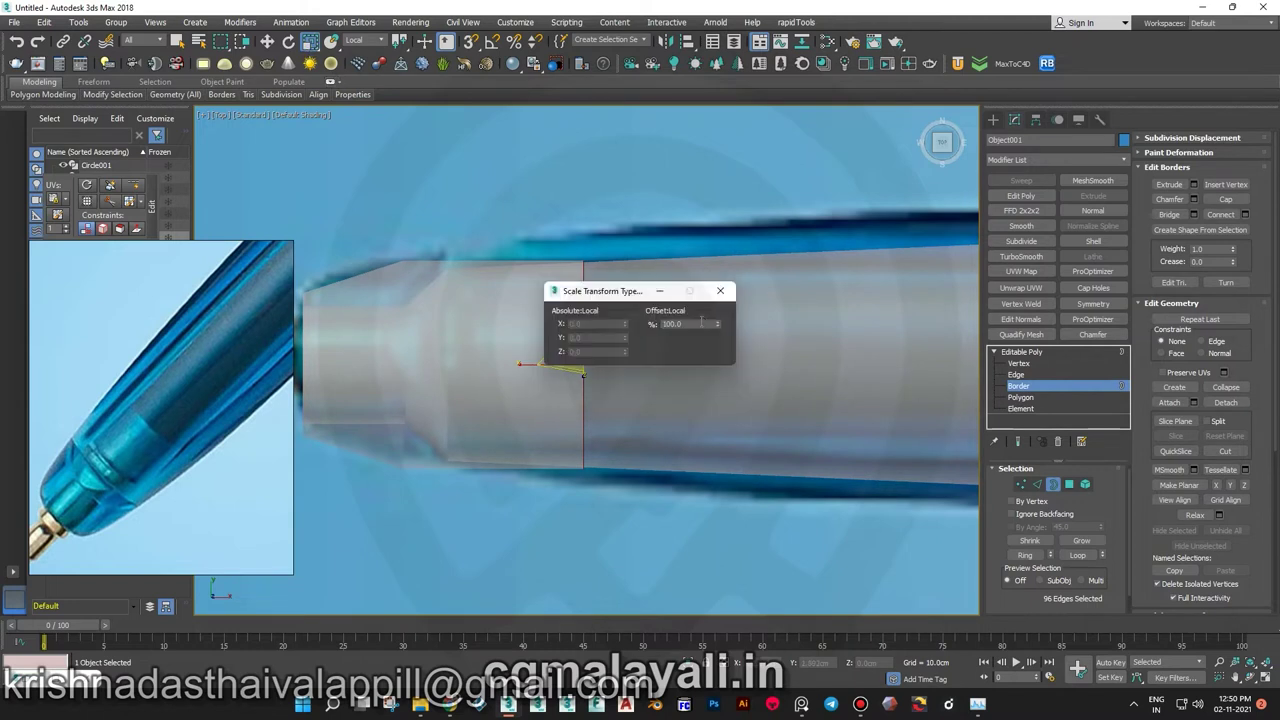
drag(641, 285, 910, 173)
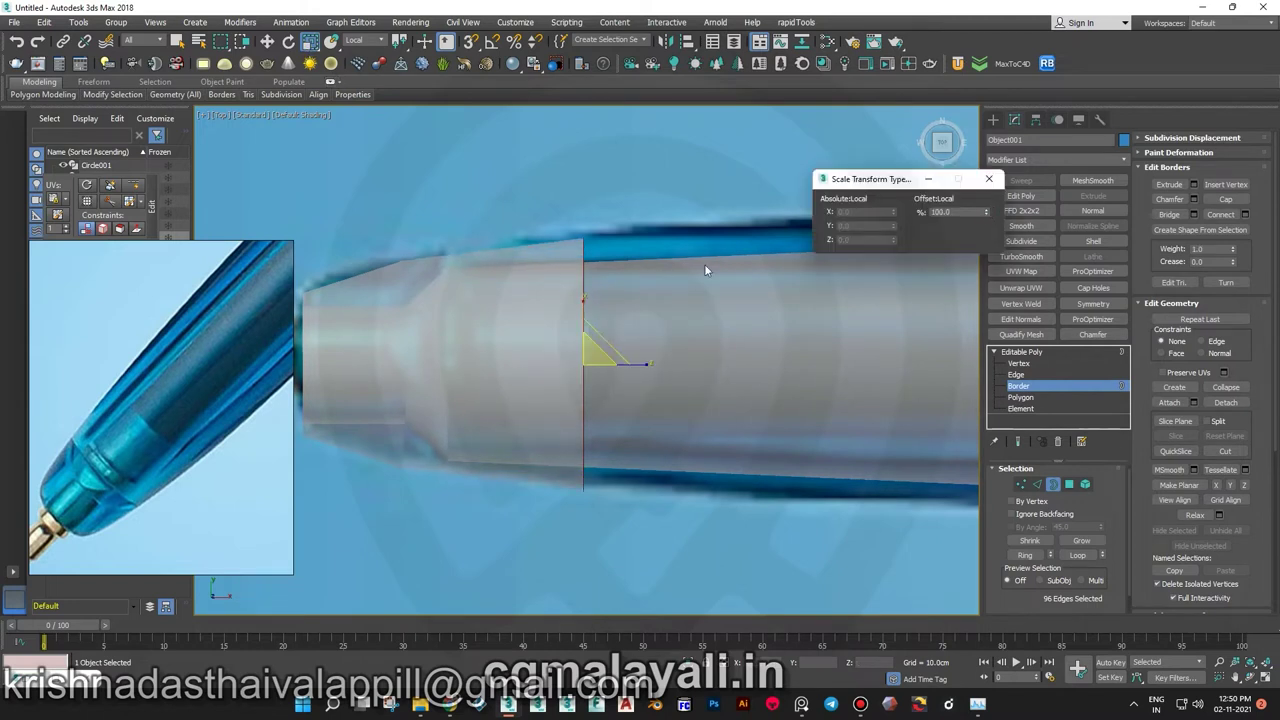
scroll(705, 270, down, 3)
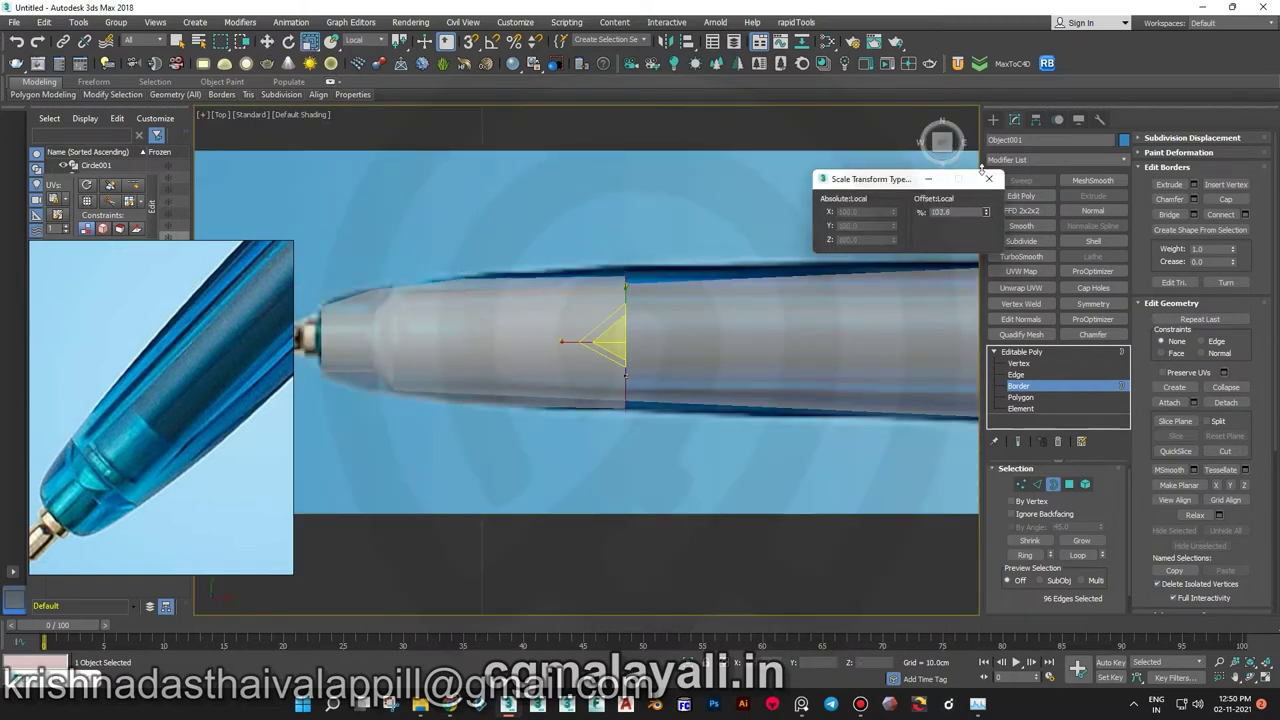
scroll(625, 373, down, 2)
key(w)
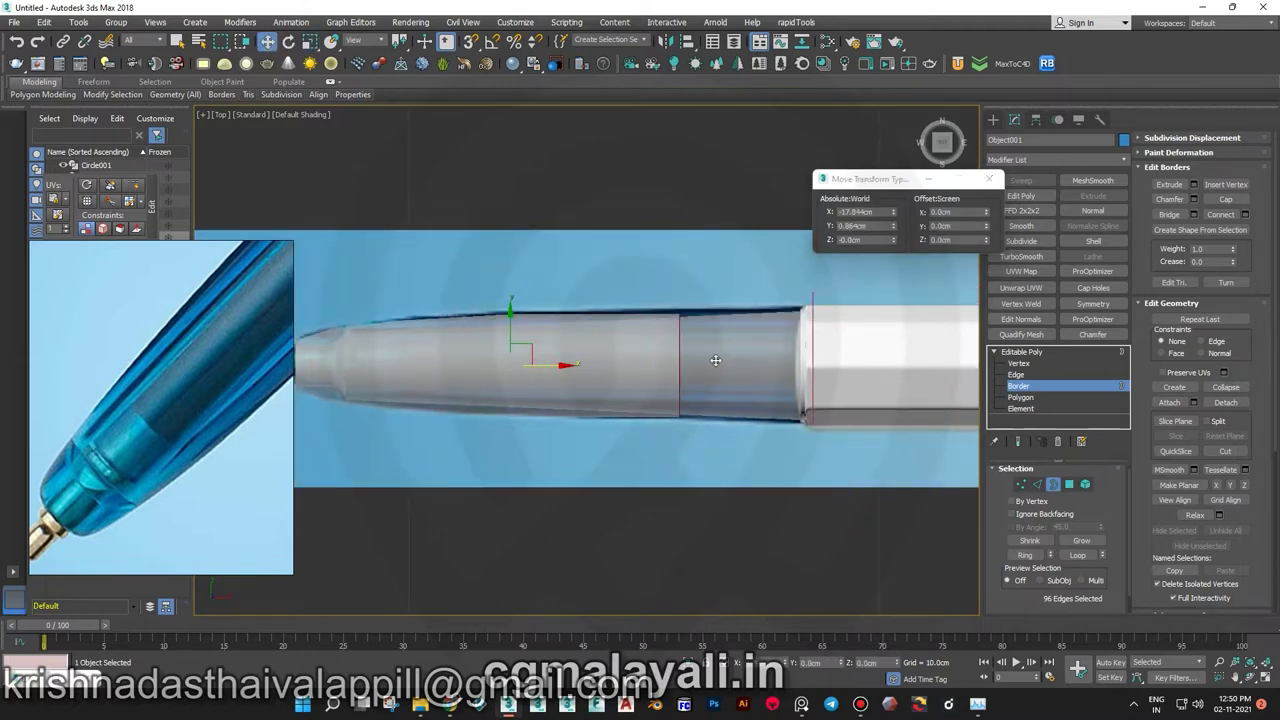
key(r)
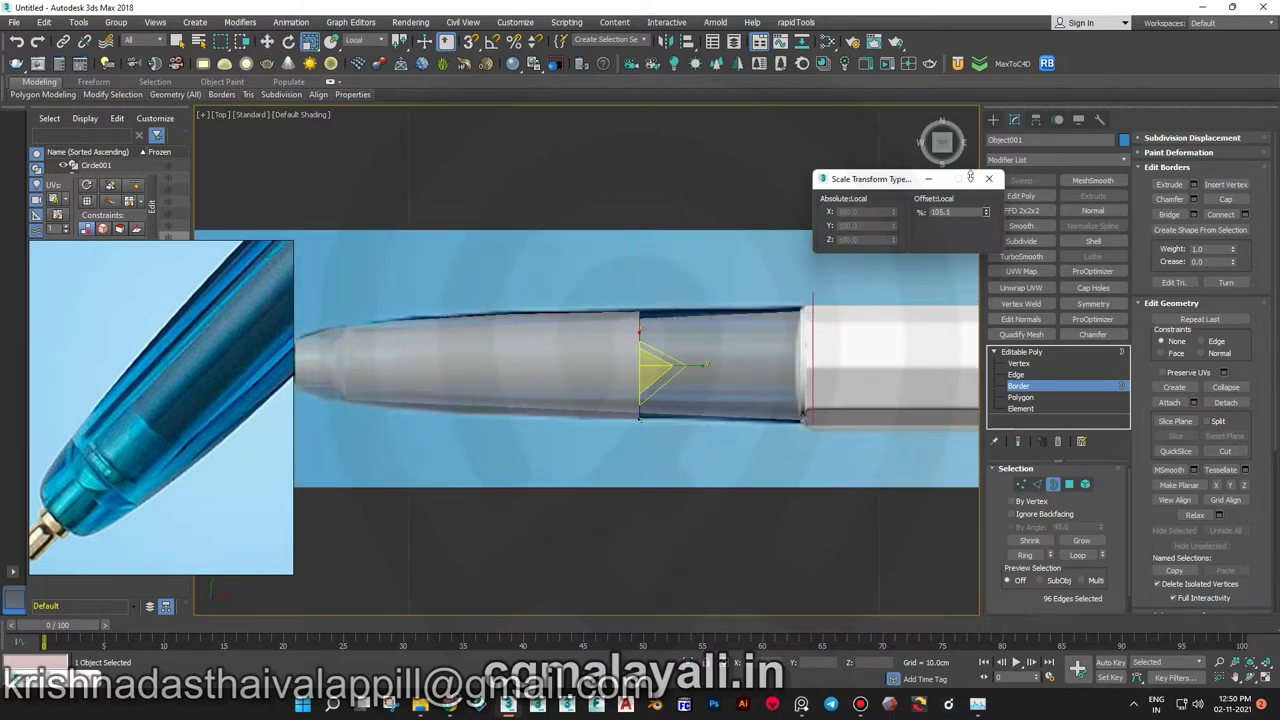
key(e)
drag(672, 367, 818, 369)
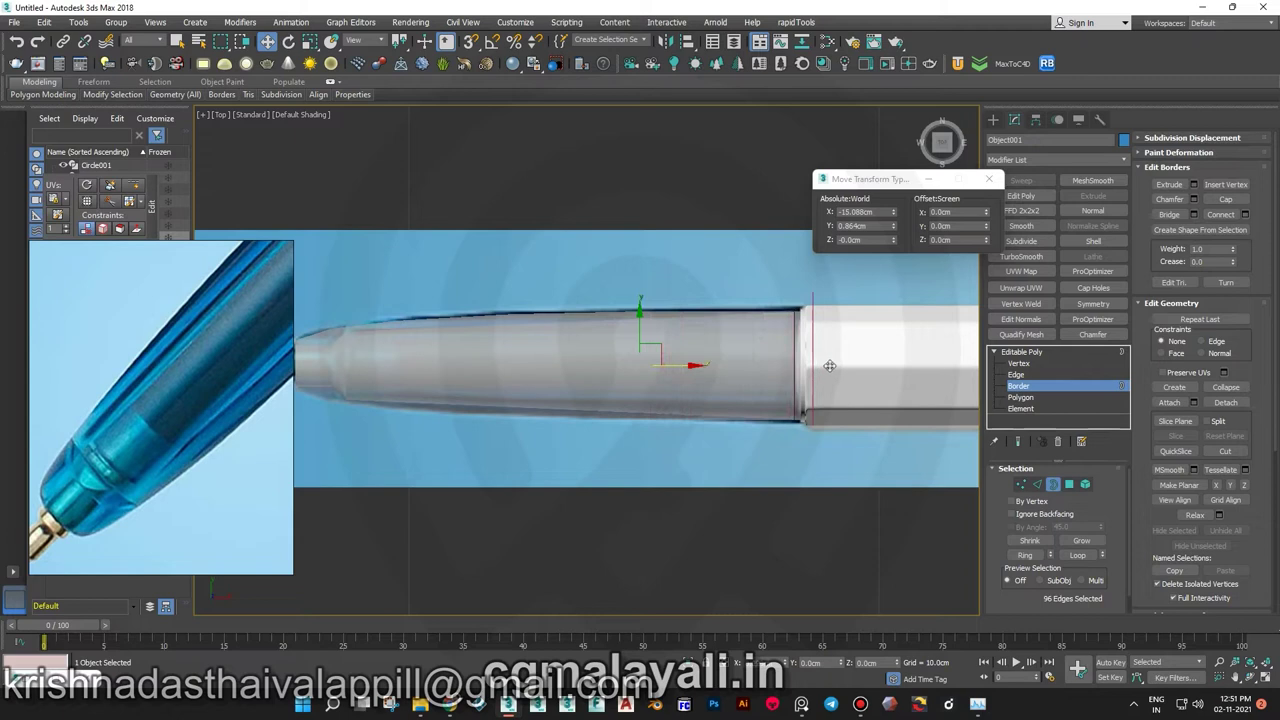
- Turn on Edged Faces and scale the selected rim slightly along the tube
key(F4)
scroll(465, 370, up, 3)
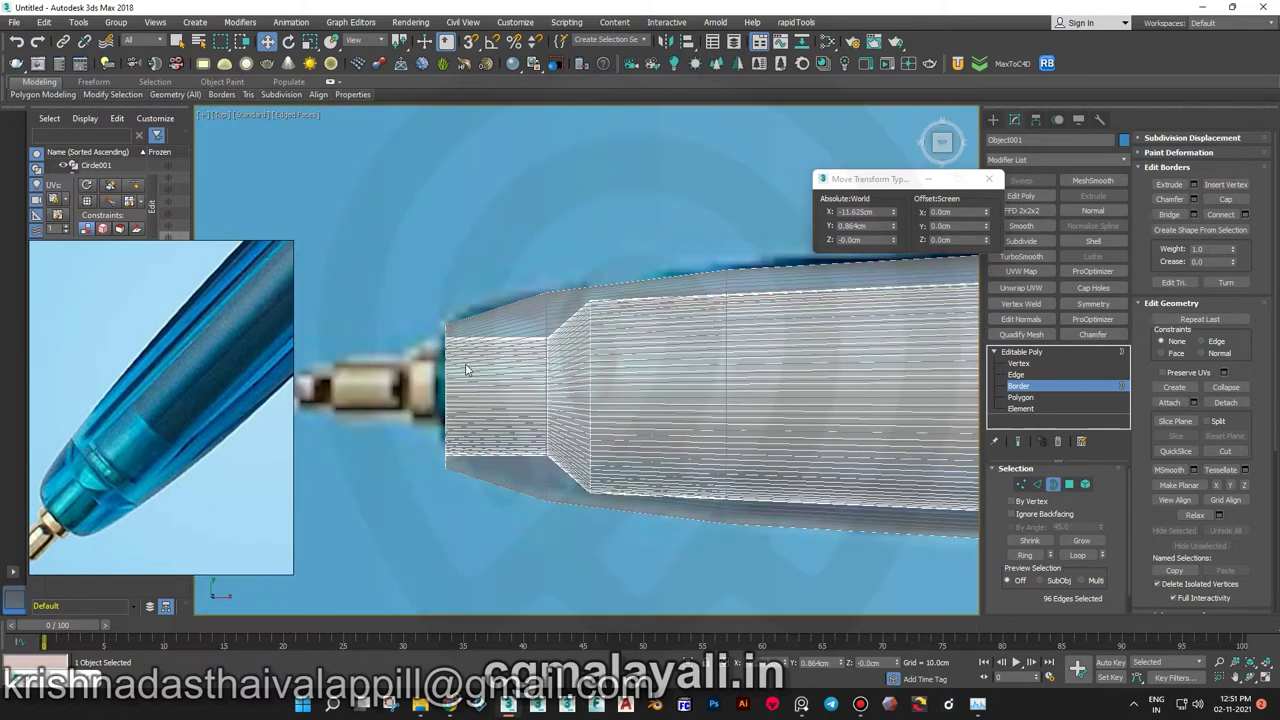
key(q)
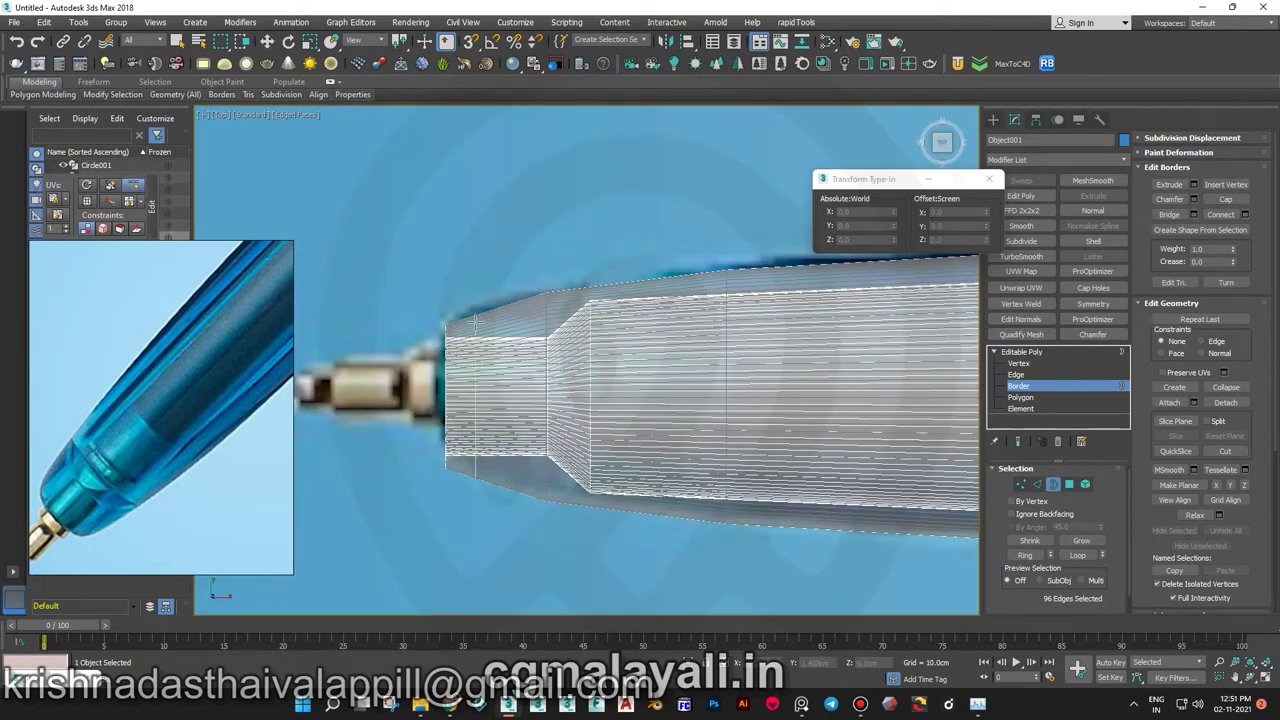
key(r)
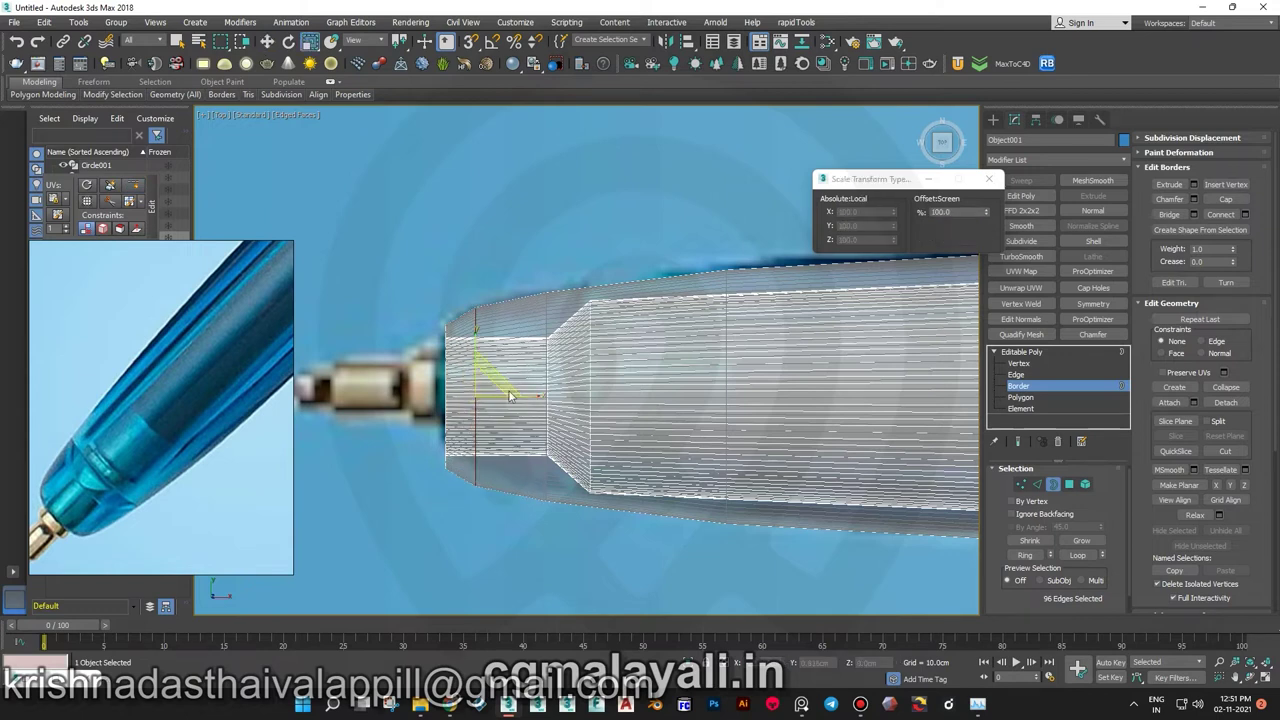
drag(509, 396, 494, 393)
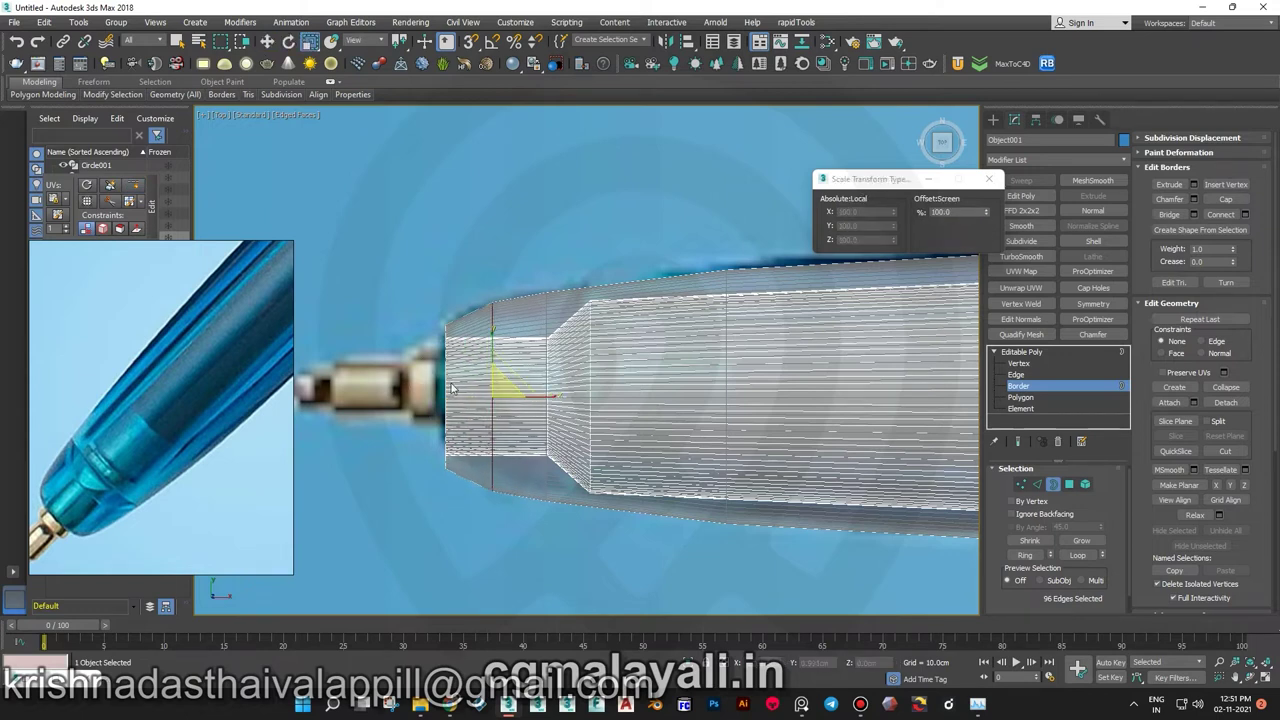
mouse_move(480, 391)
alt+middle_down()
mouse_move(491, 400)
mouse_move(563, 343)
mouse_move(535, 400)
mouse_move(568, 401)
alt+middle_up()
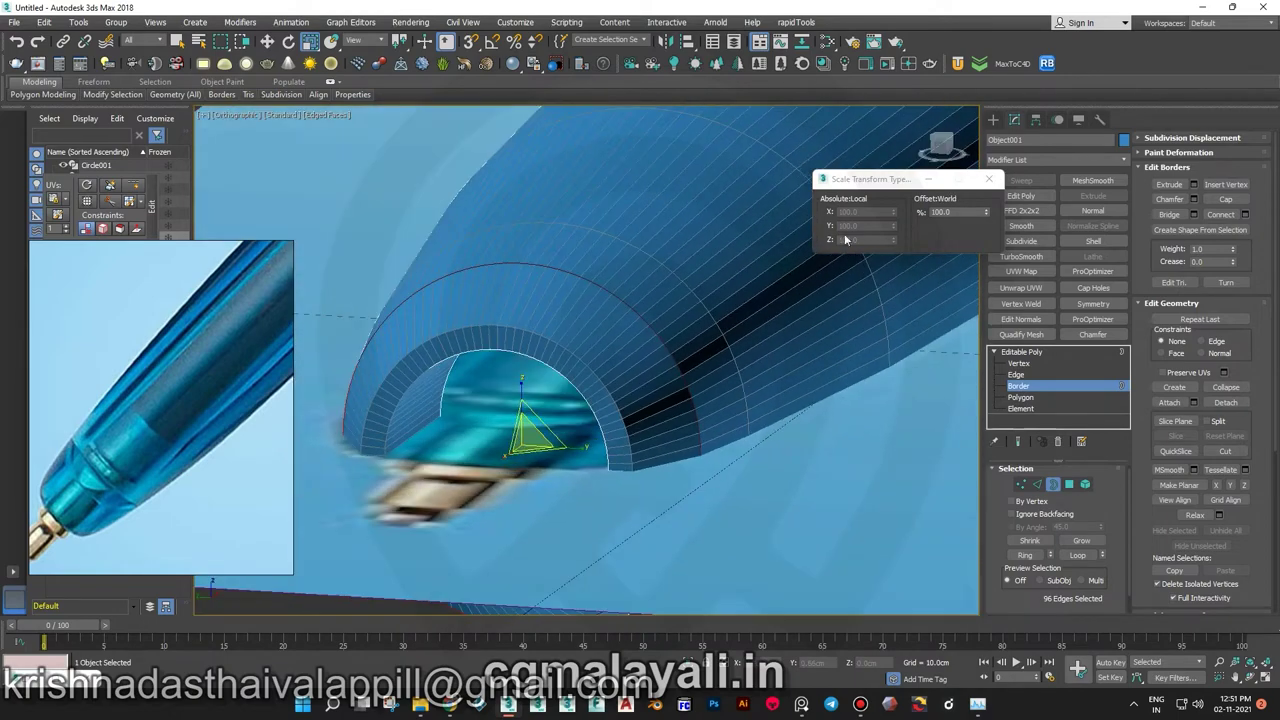
- In Edge mode, chamfer the rim's edge ring by about 0.1cm, then clear the selection
key(2)
alt+middle_drag(503, 450, 502, 474)
scroll(498, 398, up, 2)
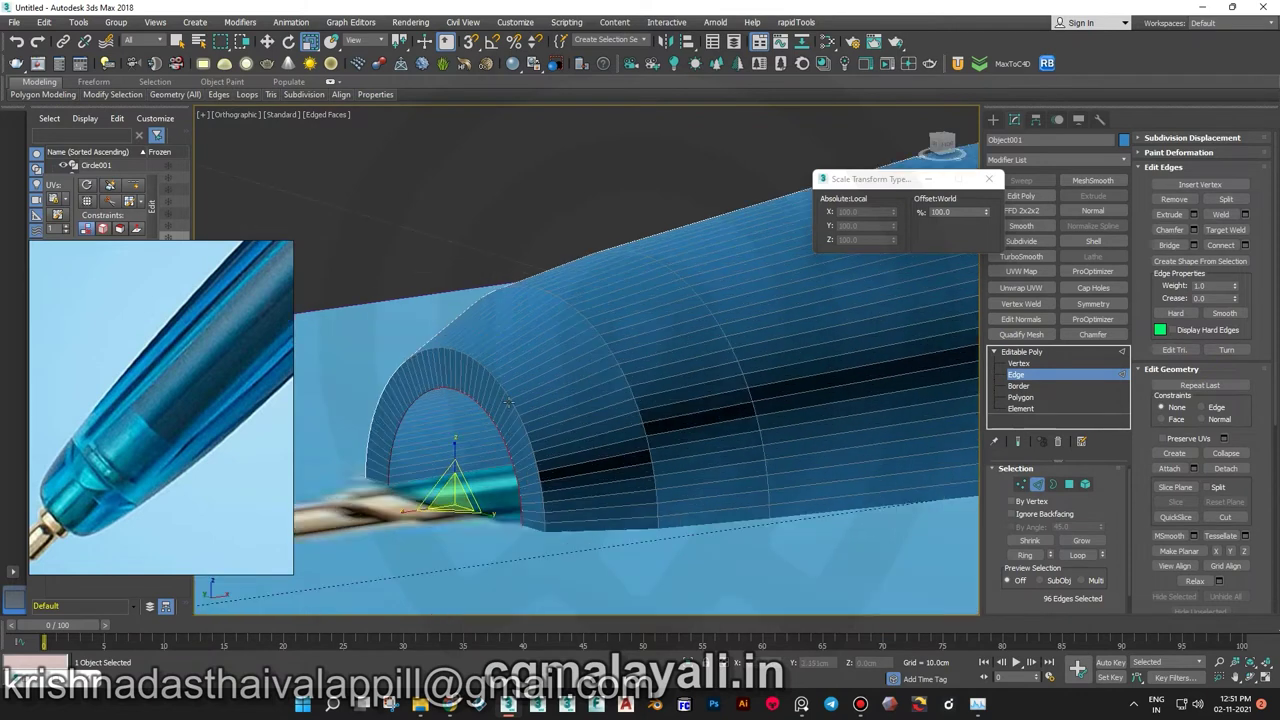
scroll(508, 402, up, 2)
click(1193, 229)
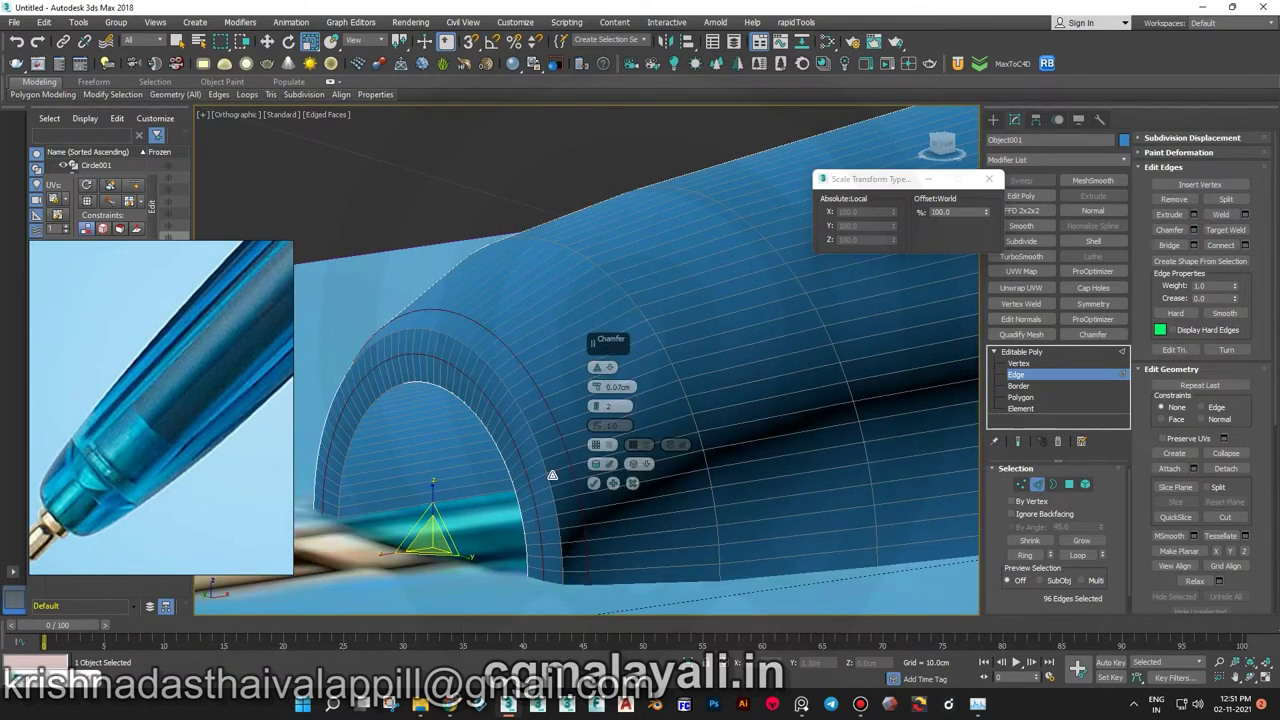
drag(597, 386, 601, 386)
click(593, 483)
scroll(600, 470, down, 5)
scroll(600, 440, up, 3)
scroll(600, 430, up, 2)
click(1173, 199)
alt+middle_drag(560, 420, 557, 407)
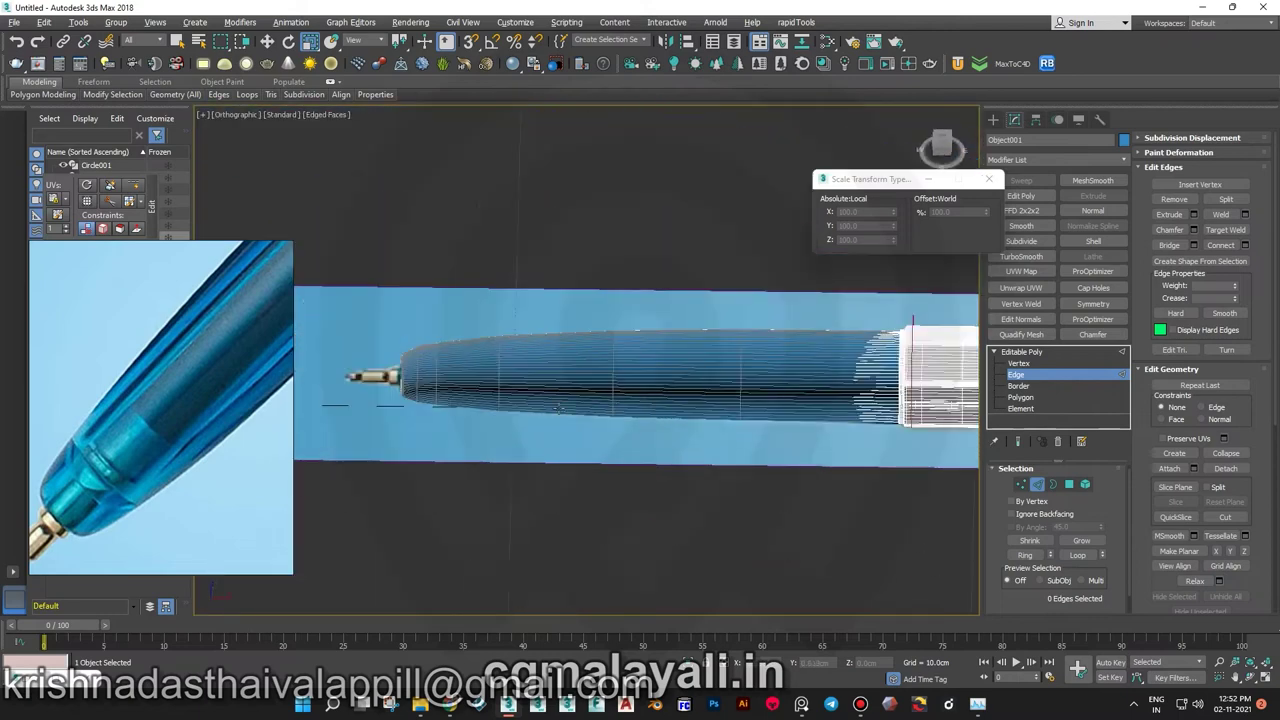
- Select the edge loop at the grip's open end and frame it in the view
scroll(557, 407, up, 3)
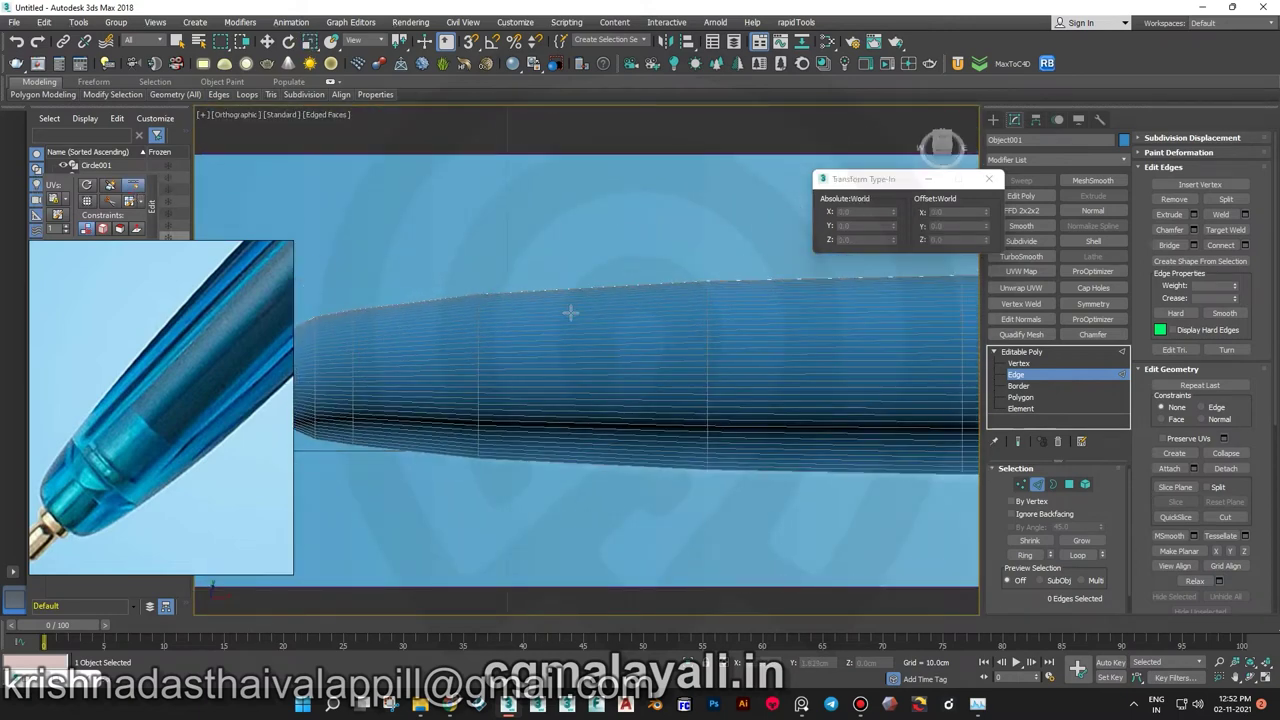
scroll(594, 313, down, 1)
scroll(620, 315, down, 3)
key(ctrl+z)
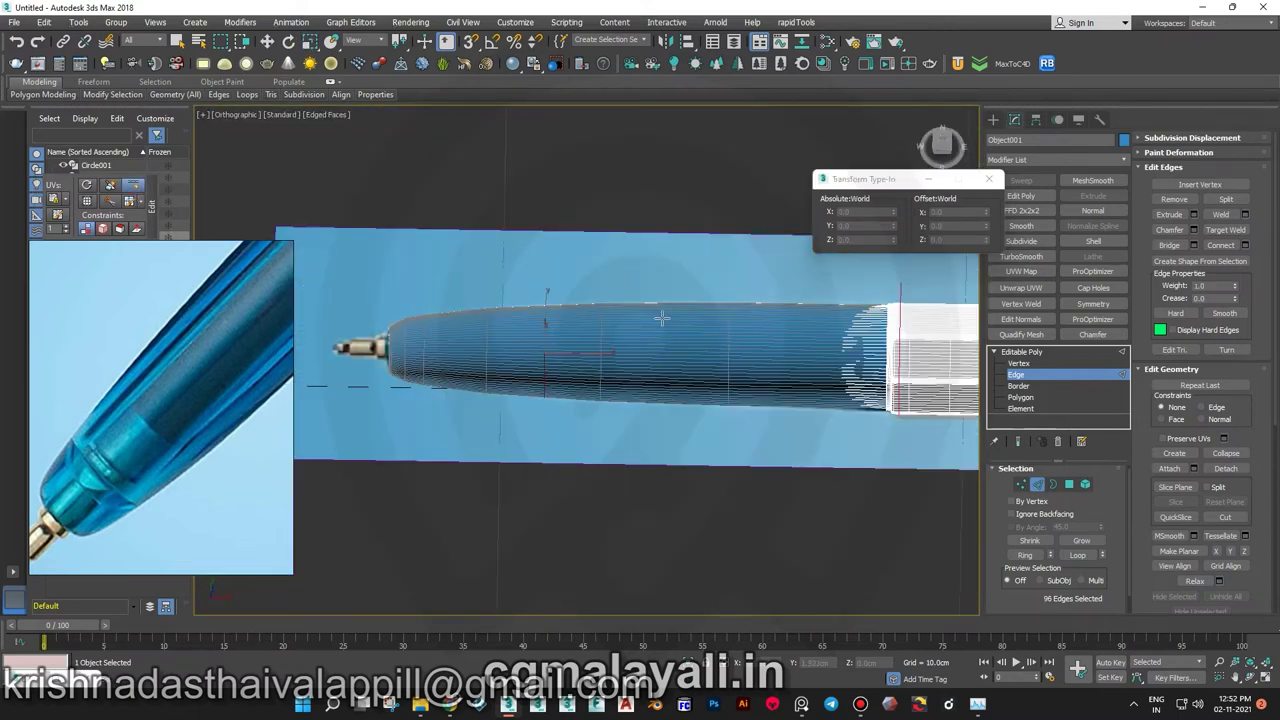
alt+middle_drag(620, 330, 640, 360)
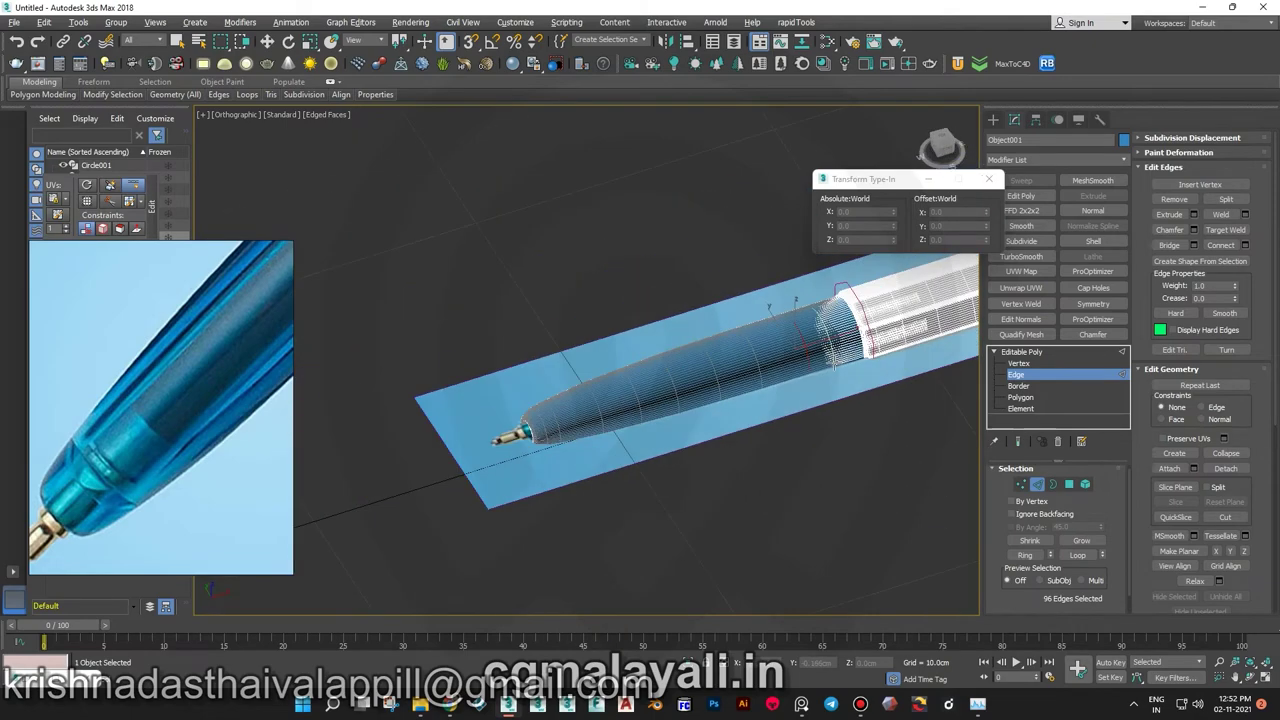
scroll(800, 398, up, 2)
key(w)
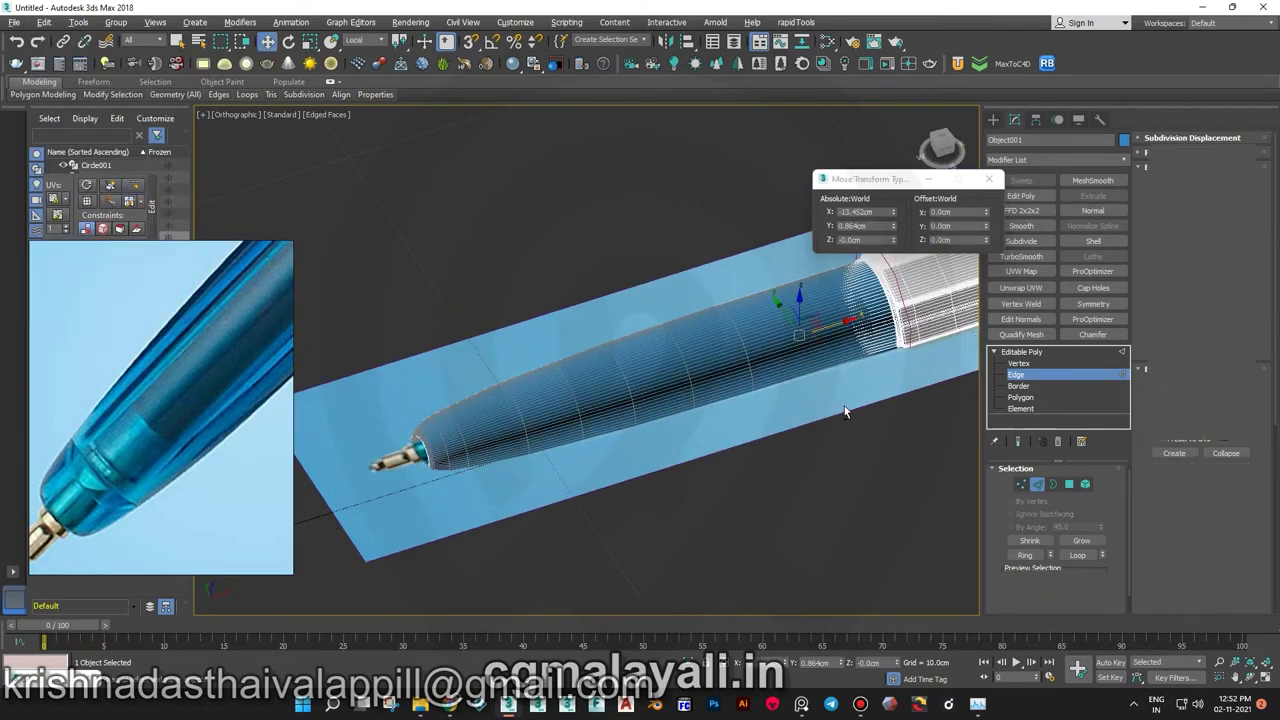
key(z)
alt+middle_drag(768, 374, 748, 357)
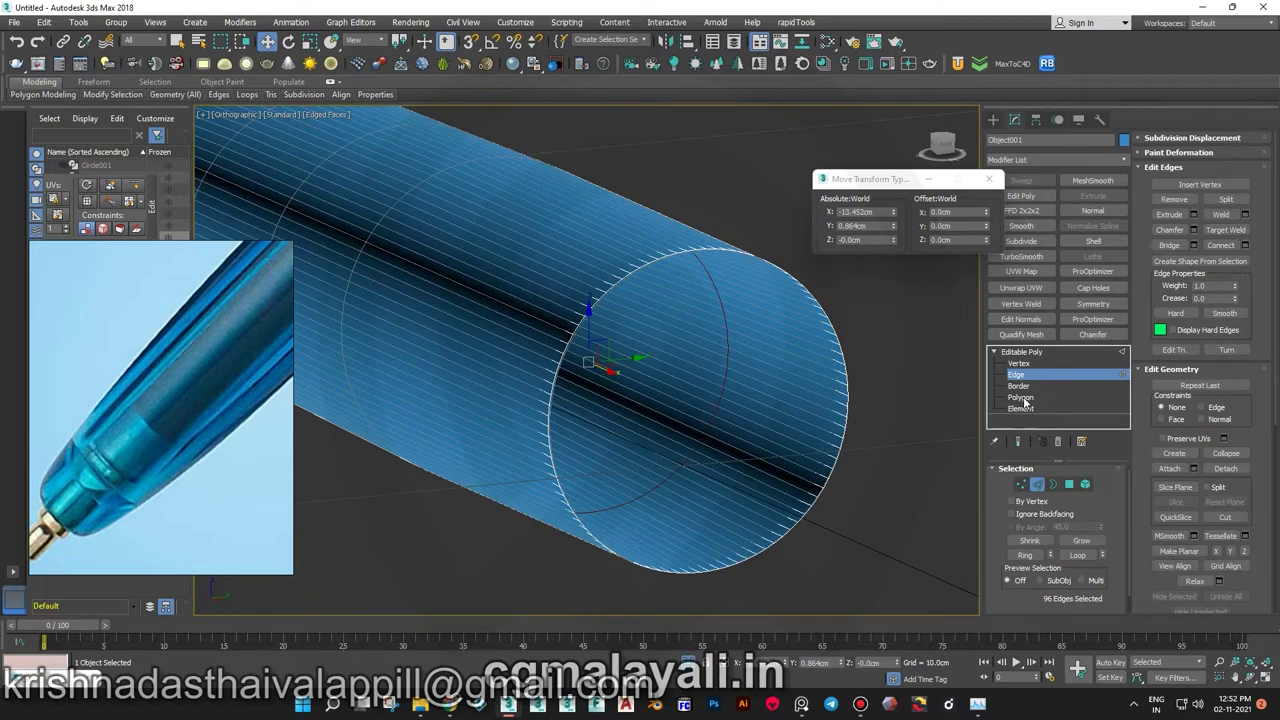
- Shift-scale the open border inward into an inner ring and Bridge it to form the rim wall
click(1018, 386)
key(t)
key(z)
key(r)
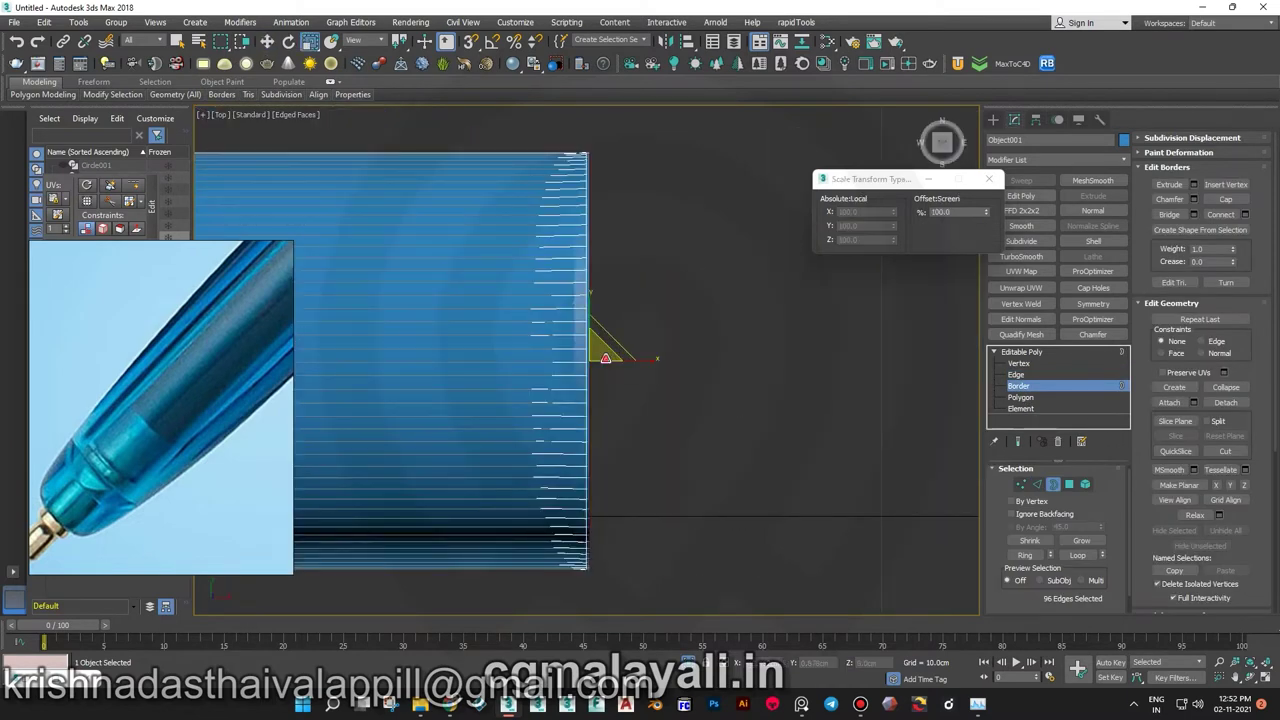
alt+middle_drag(591, 375, 649, 537)
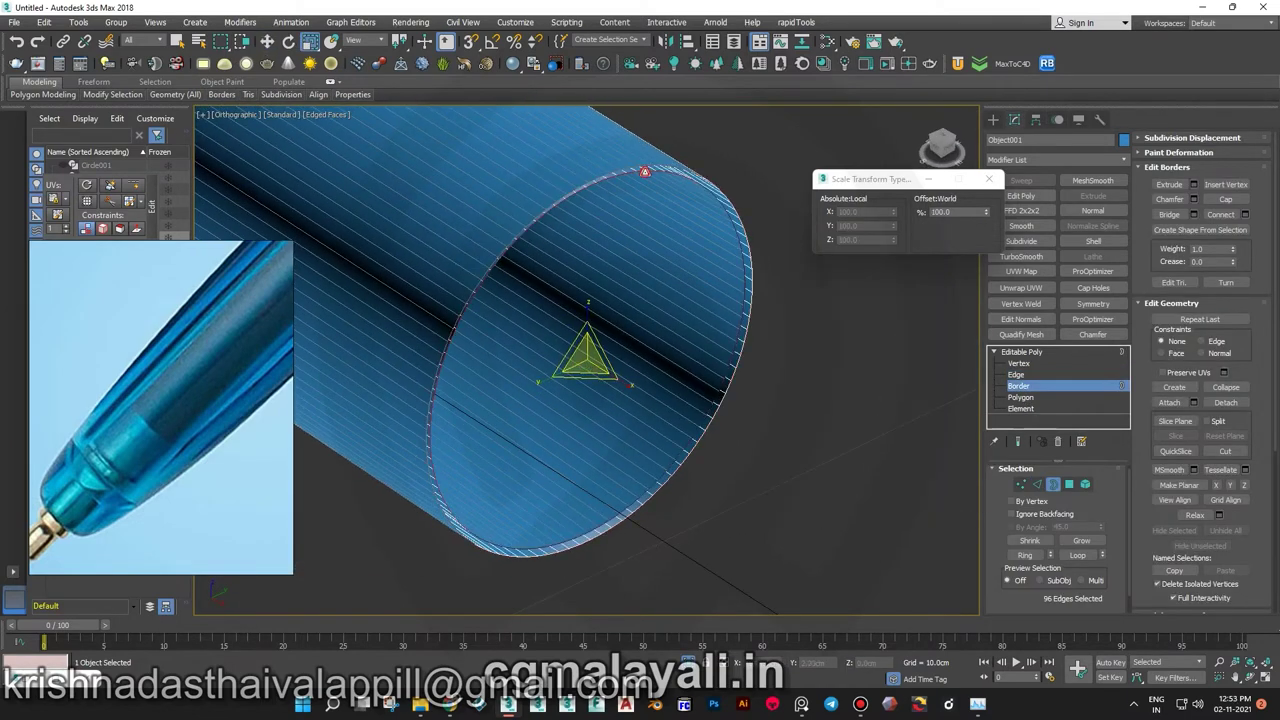
shift+drag(587, 362, 587, 368)
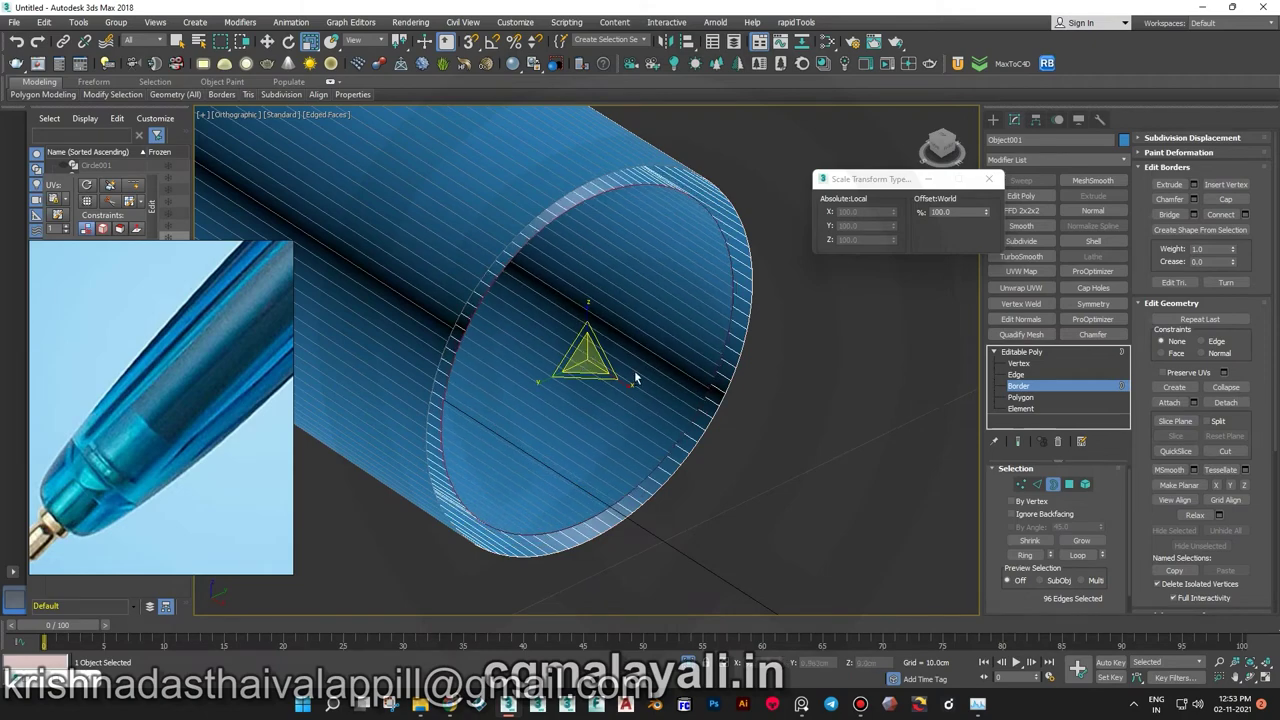
alt+middle_drag(587, 360, 666, 337)
click(1173, 216)
mouse_move(674, 394)
alt+middle_down()
mouse_move(605, 458)
mouse_move(883, 472)
mouse_move(737, 428)
mouse_move(790, 415)
mouse_move(408, 360)
alt+middle_up()
- Chamfer the grip's facet crease edges by a tiny 0.01cm
scroll(631, 345, up, 5)
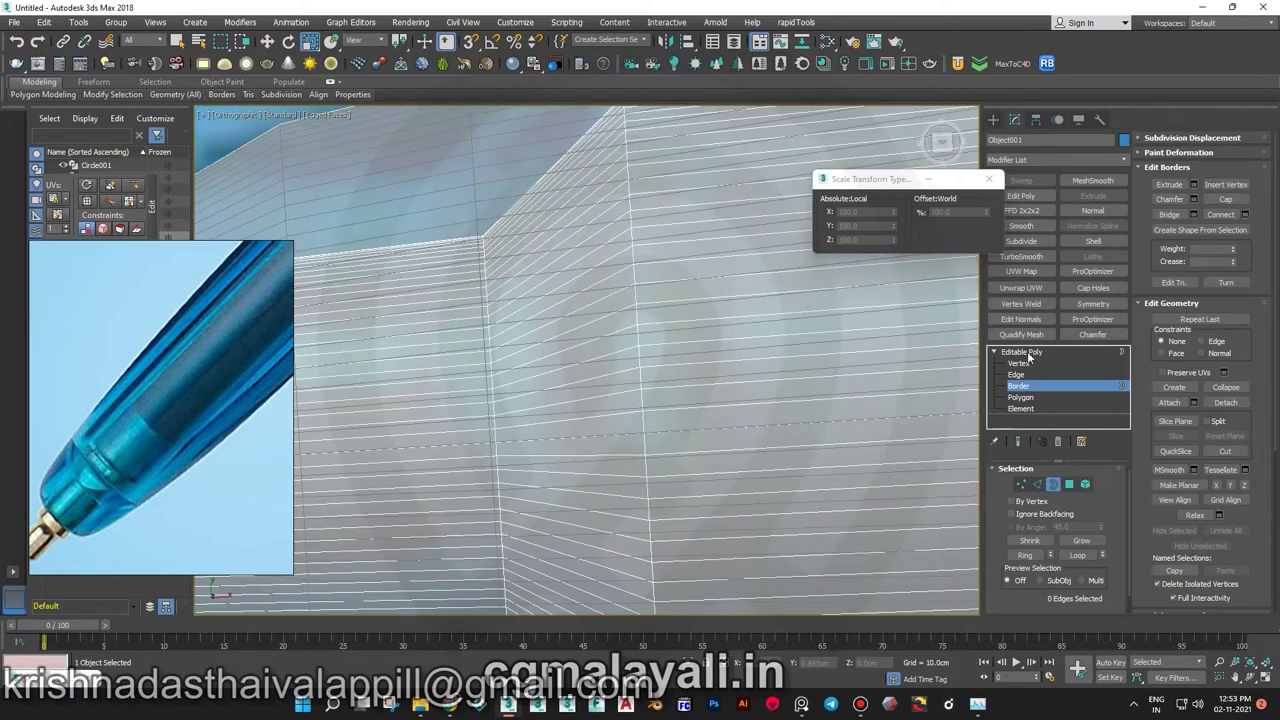
key(2)
scroll(512, 432, down, 5)
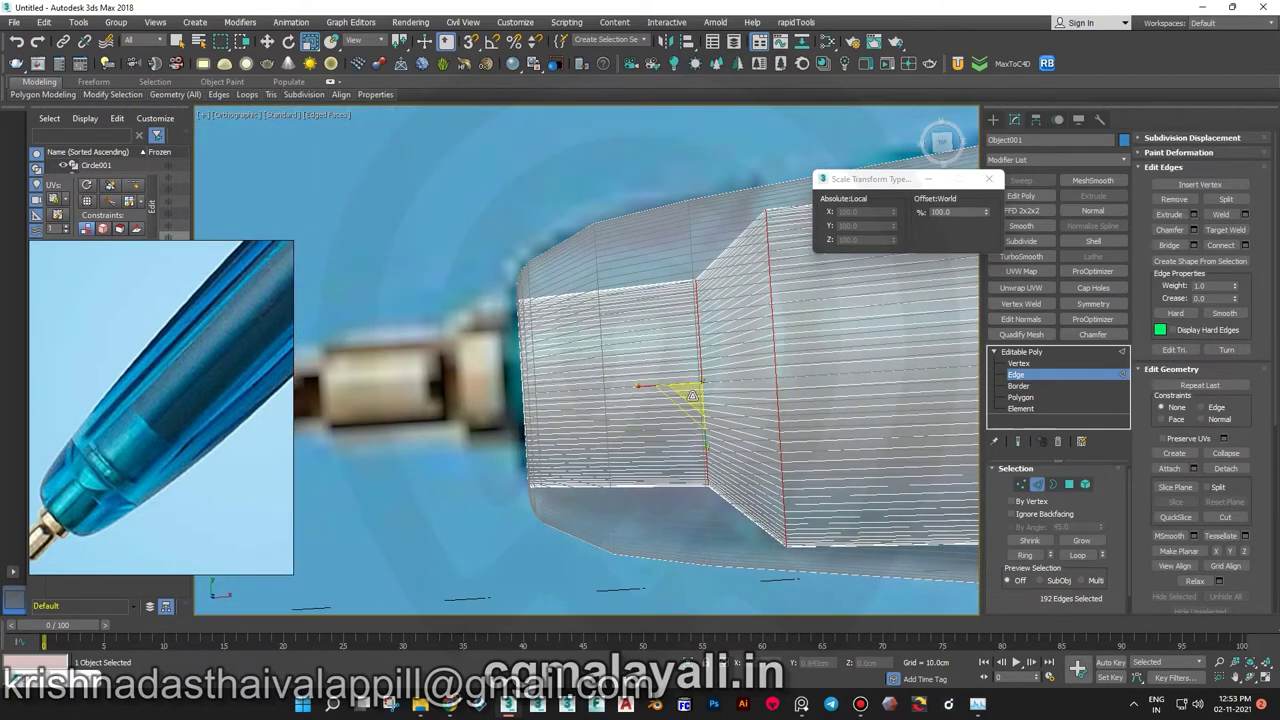
scroll(742, 424, up, 2)
click(1194, 230)
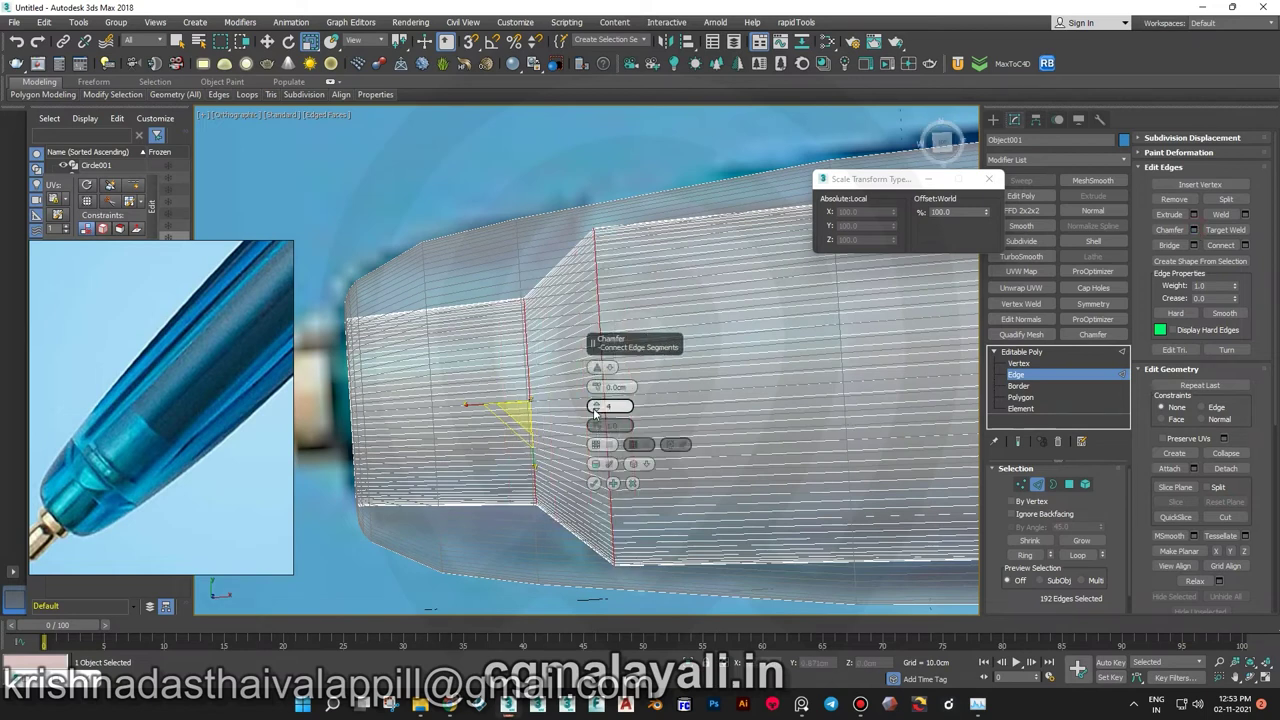
drag(596, 387, 598, 392)
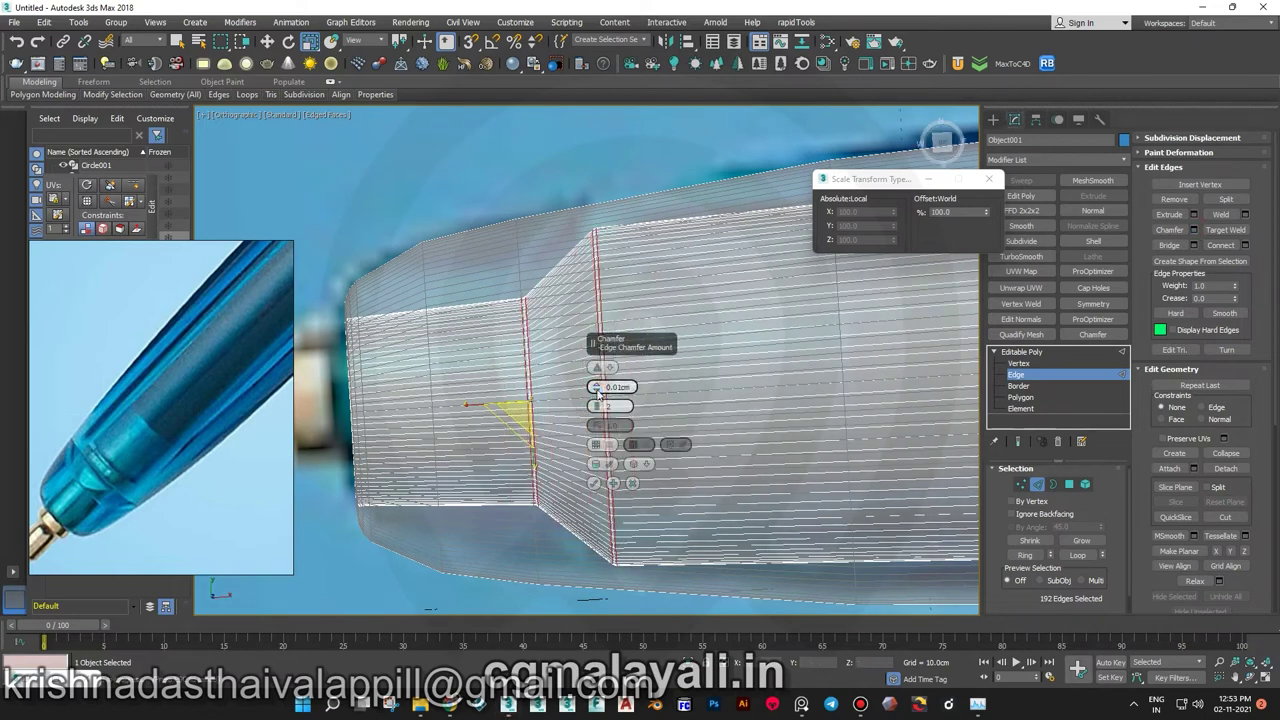
key(p)
alt+middle_drag(494, 462, 560, 280)
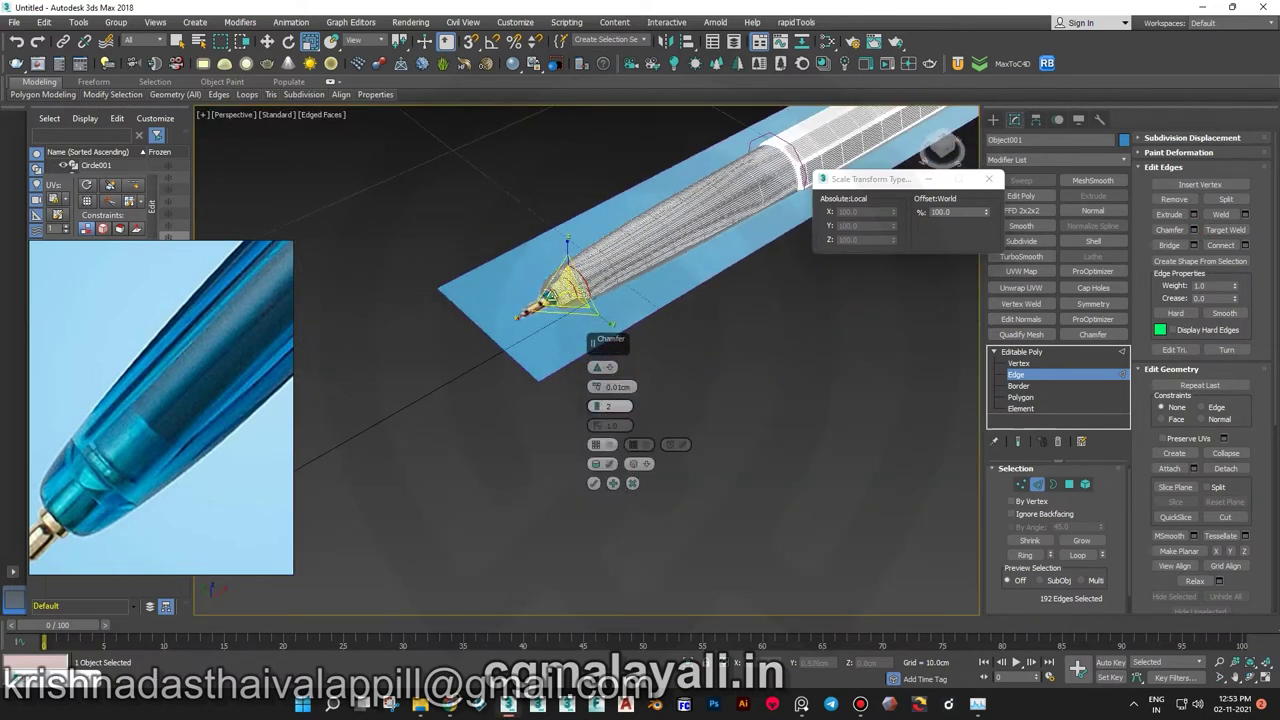
scroll(613, 281, up, 5)
scroll(613, 281, down, 5)
click(594, 483)
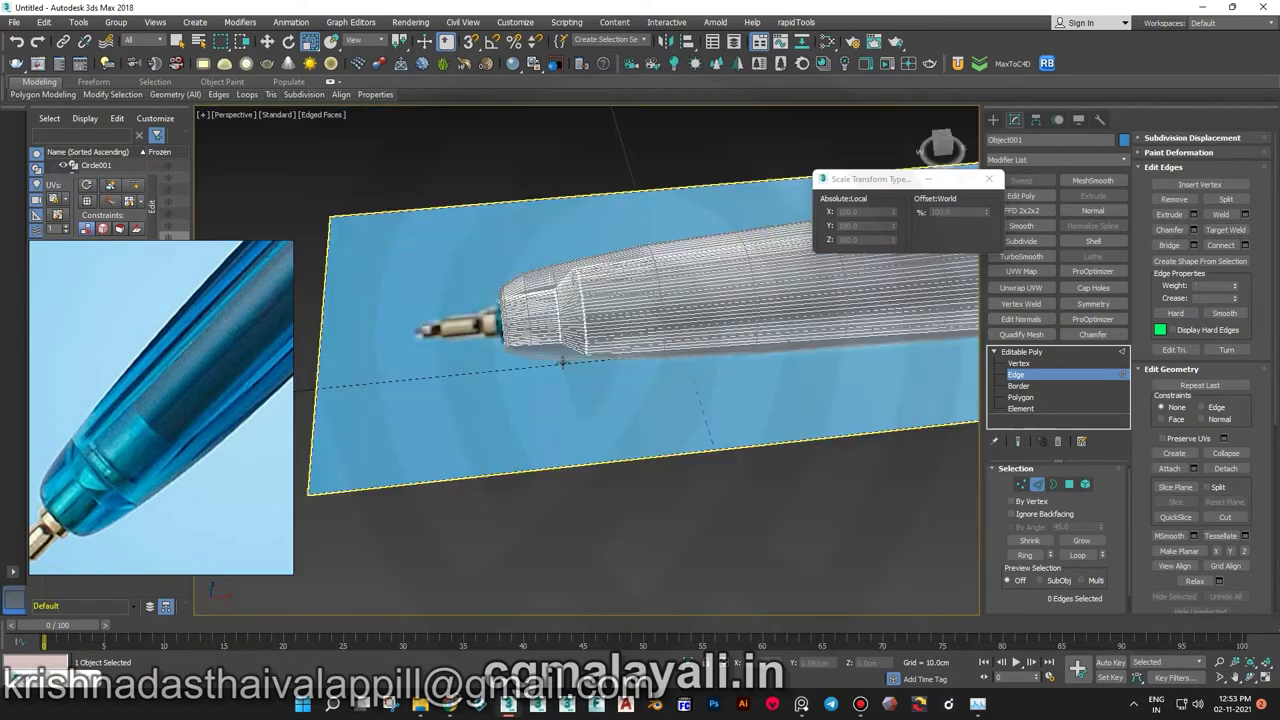
- Select a single lengthwise edge near the tube's end
scroll(671, 365, up, 3)
scroll(740, 390, up, 2)
mouse_move(731, 380)
alt+middle_down()
mouse_move(808, 406)
mouse_move(814, 371)
mouse_move(636, 361)
mouse_move(726, 363)
mouse_move(665, 256)
mouse_move(700, 330)
mouse_move(680, 322)
mouse_move(703, 511)
alt+middle_up()
scroll(723, 389, up, 2)
double_click(705, 330)
click(705, 430)
key(w)
scroll(705, 430, up, 2)
scroll(700, 450, down, 2)
- Ring-select that edge, Connect it with 2 segments, and return to Editable Poly level
key(alt+r)
scroll(703, 511, down, 2)
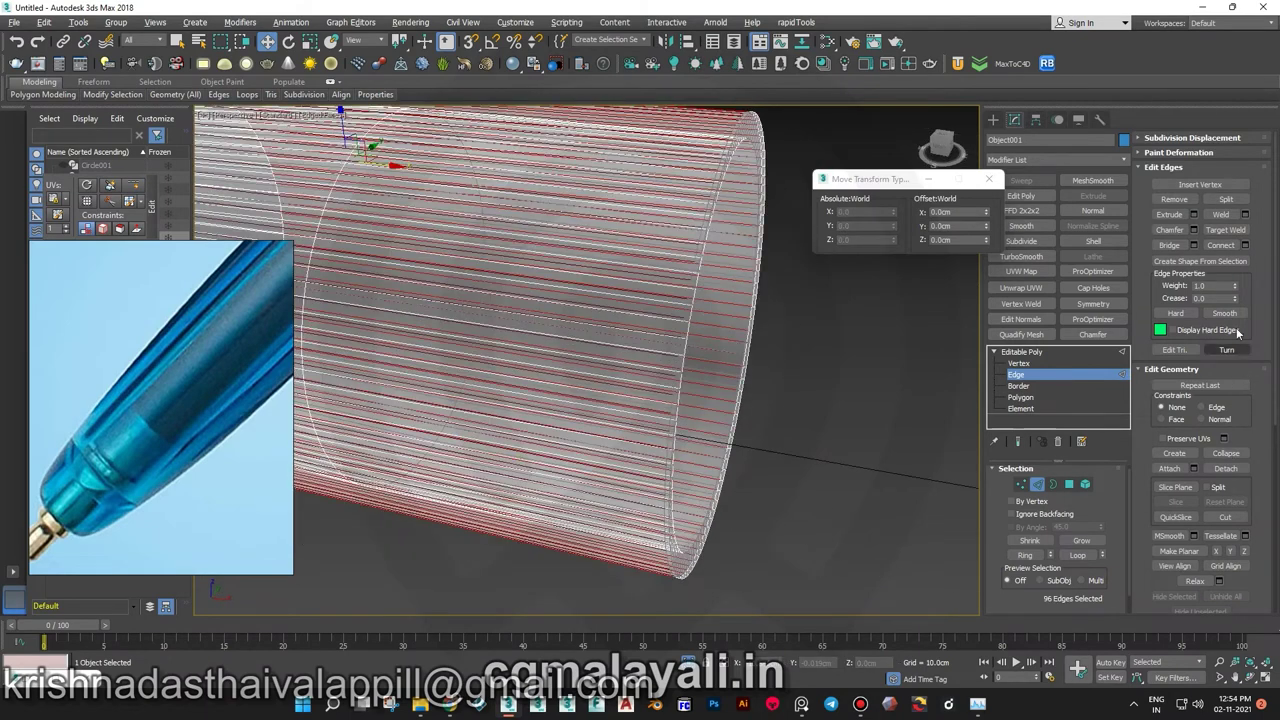
key(ctrl+shift+e)
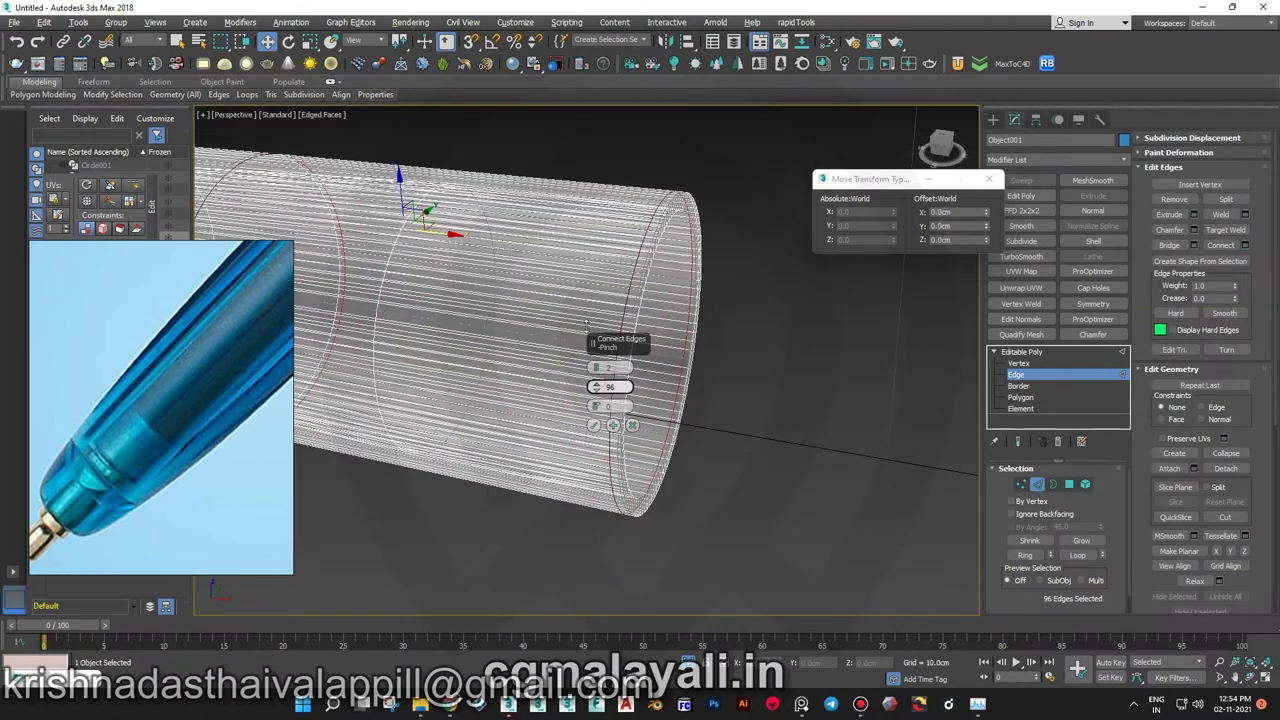
click(593, 426)
alt+middle_drag(593, 426, 630, 243)
alt+middle_drag(697, 549, 970, 362)
click(1022, 352)
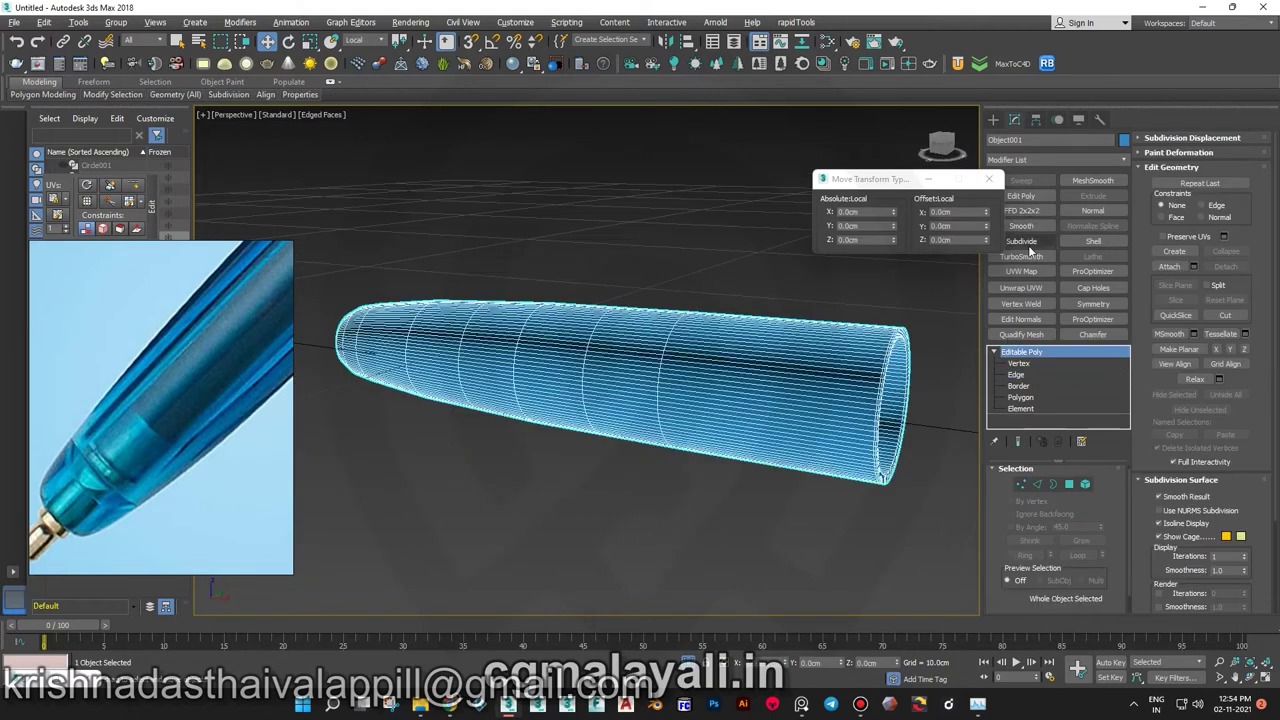
- Add a TurboSmooth modifier with Iterations 1 to the grip section
click(1024, 256)
alt+middle_drag(800, 409, 731, 331)
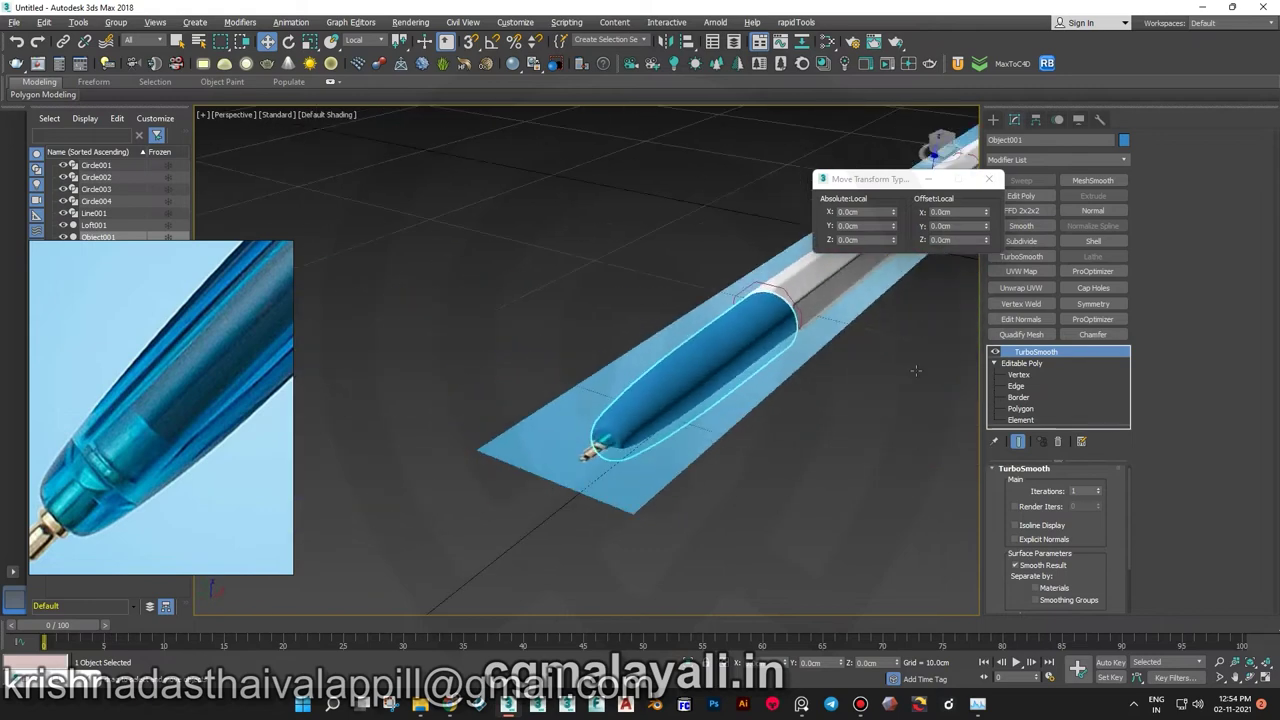
alt+middle_drag(915, 370, 692, 459)
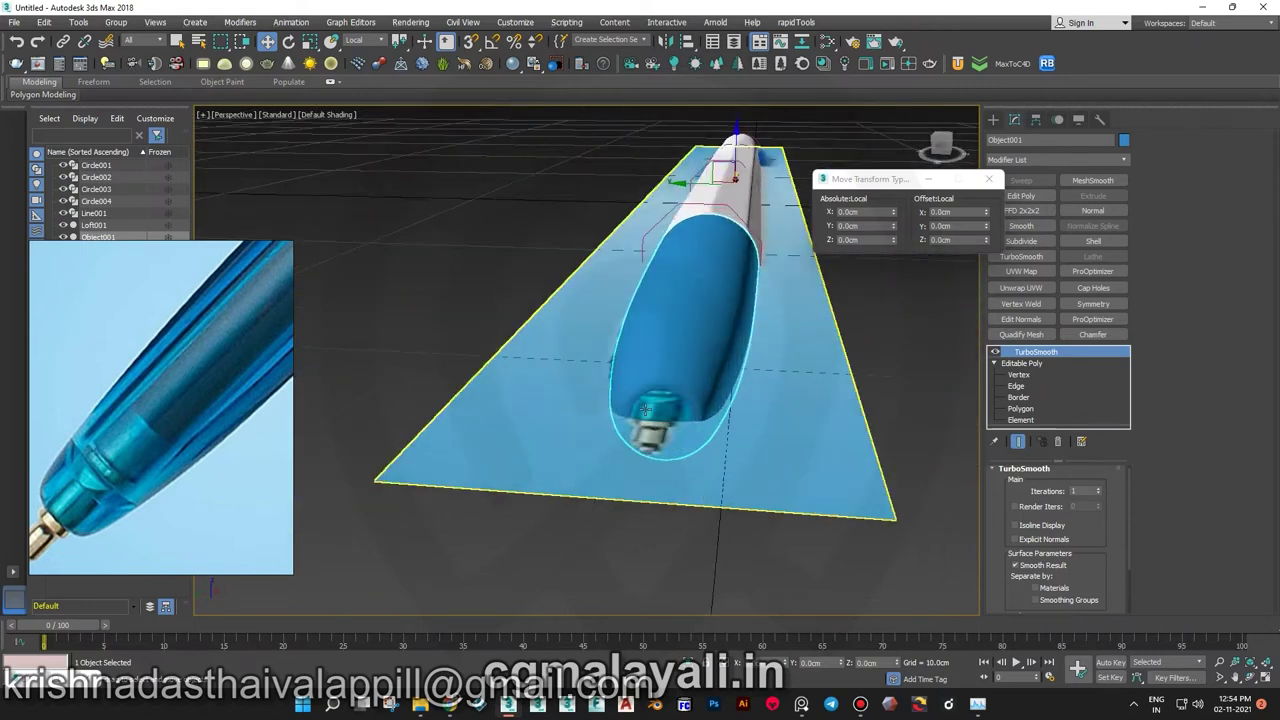
scroll(692, 459, down, 5)
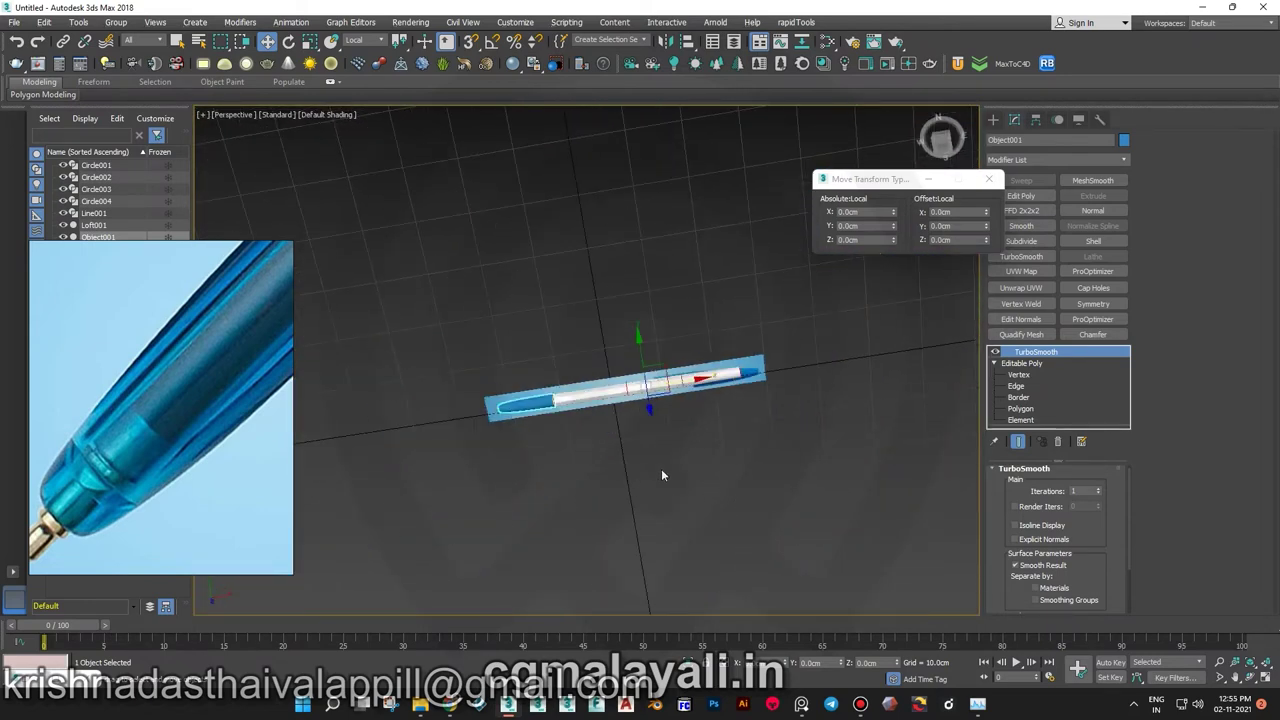
scroll(614, 409, up, 5)
mouse_move(514, 357)
alt+middle_down()
mouse_move(323, 320)
mouse_move(531, 397)
alt+middle_up()
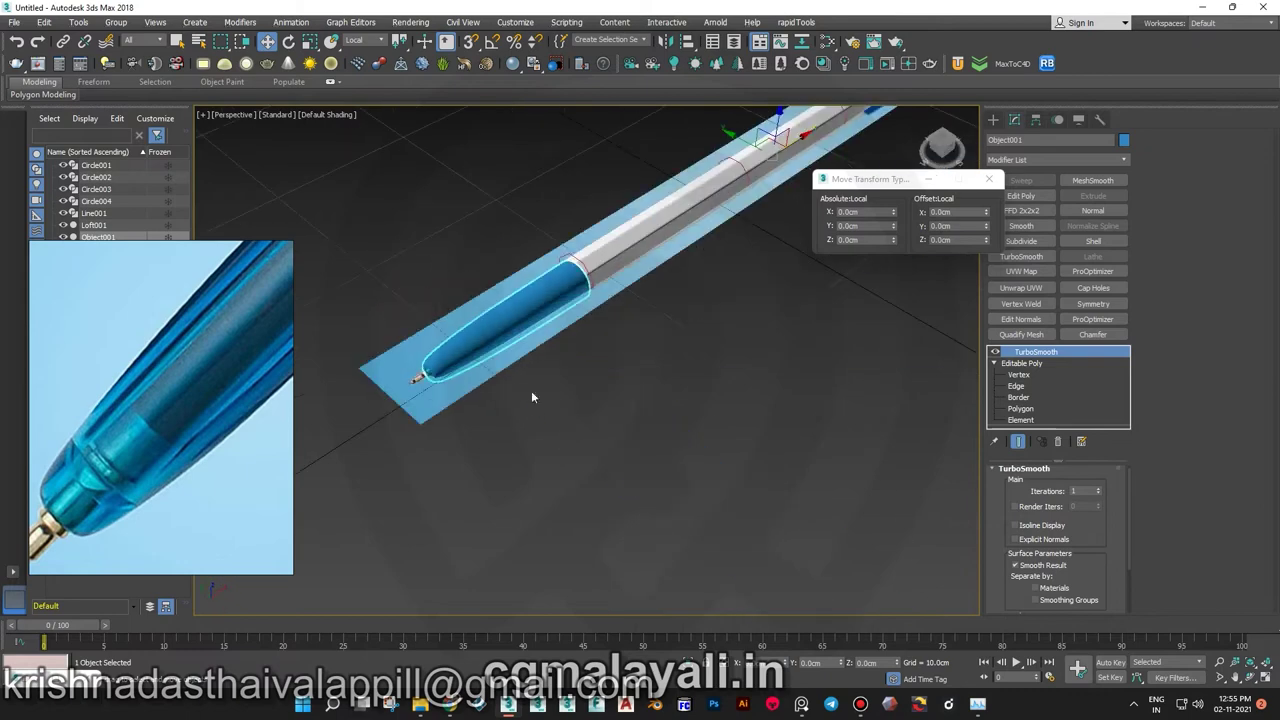
- Show Edged Faces and check the smoothed grip against the reference from the Top view
key(F12)
mouse_move(826, 252)
alt+middle_down()
mouse_move(620, 325)
mouse_move(668, 422)
mouse_move(152, 473)
mouse_move(431, 356)
alt+middle_up()
key(F4)
scroll(620, 325, up, 3)
scroll(152, 473, up, 3)
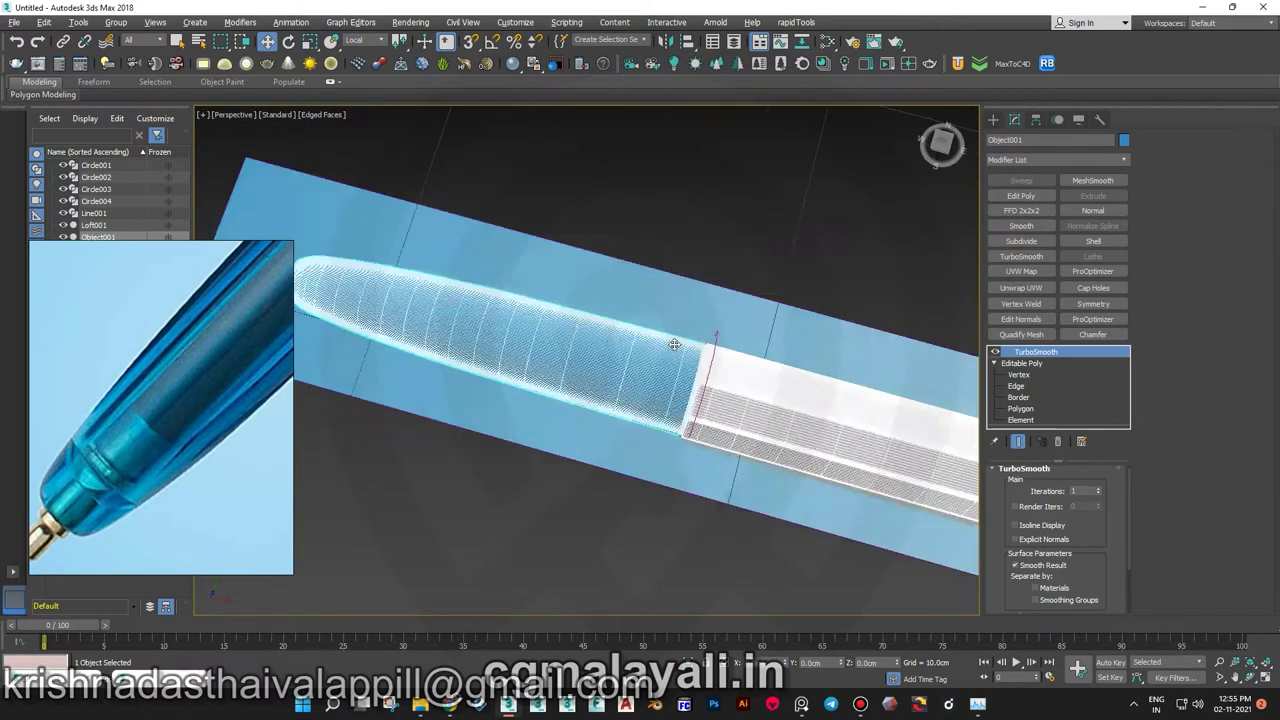
scroll(431, 356, down, 3)
scroll(431, 356, up, 3)
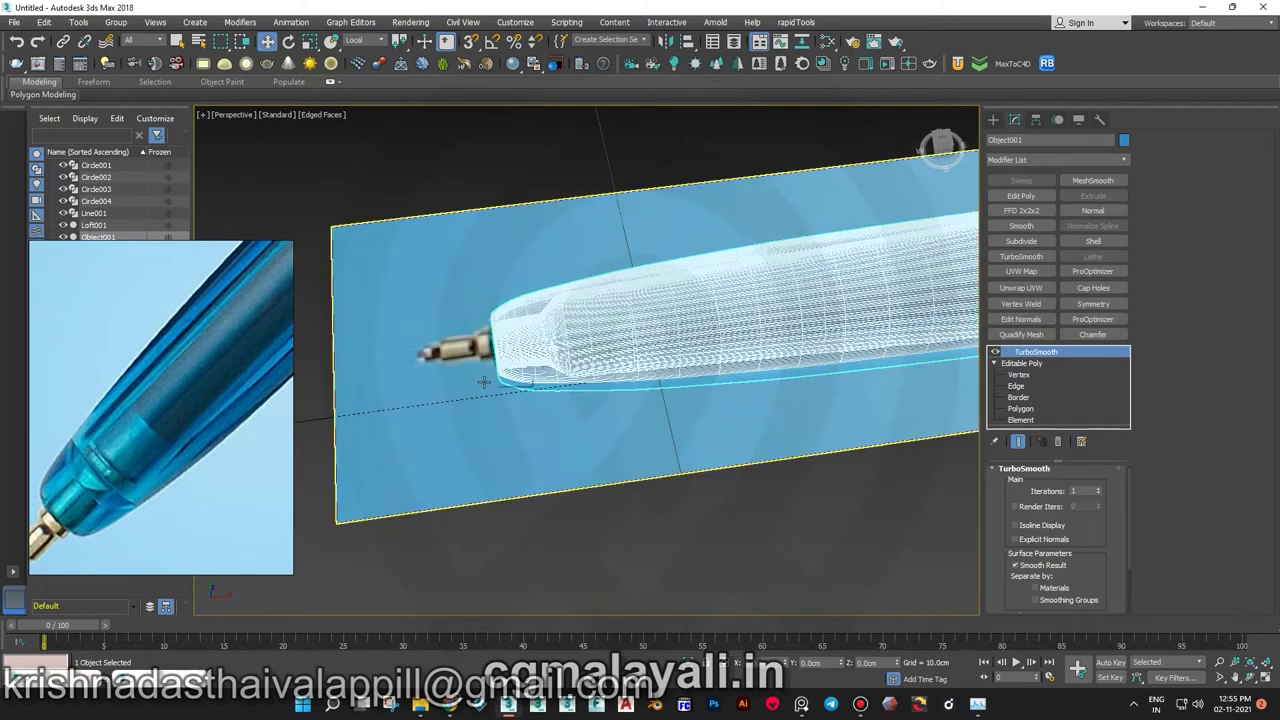
key(t)
scroll(689, 314, down, 2)
- Create a small Standard Primitives Cylinder on the pen body
click(993, 120)
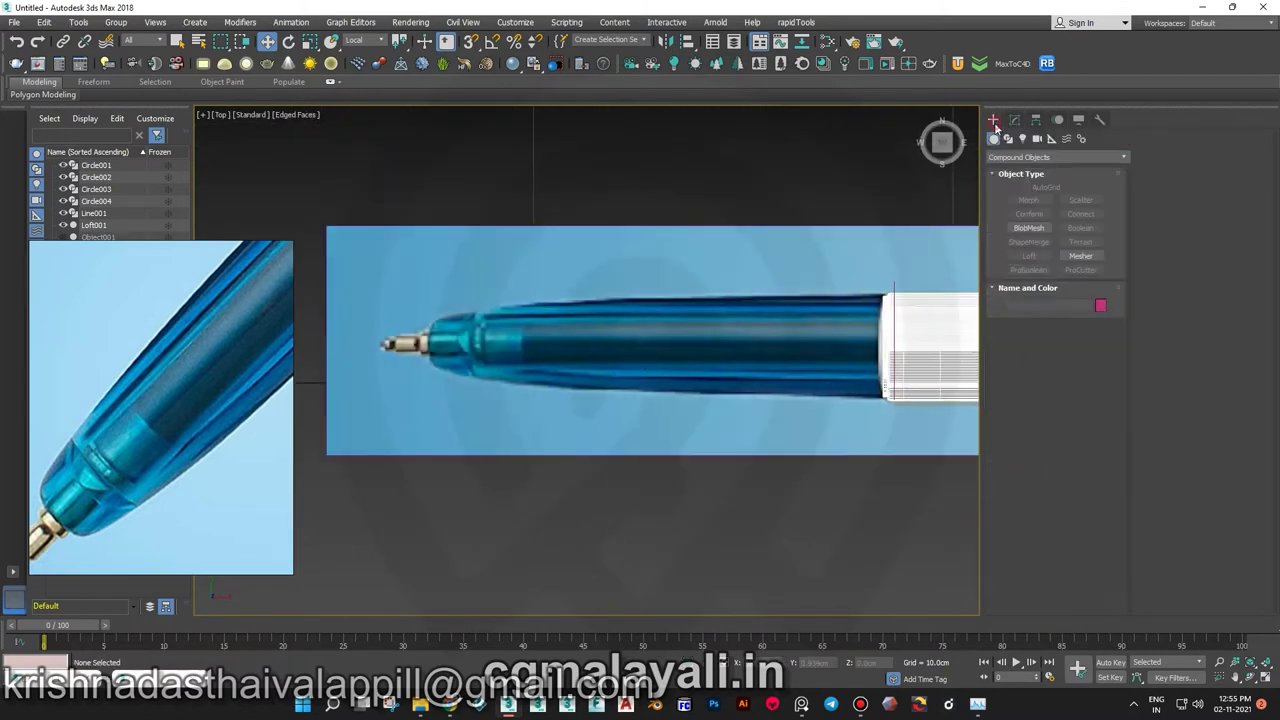
click(1050, 157)
click(1030, 170)
click(1029, 228)
scroll(822, 340, up, 2)
drag(822, 340, 823, 341)
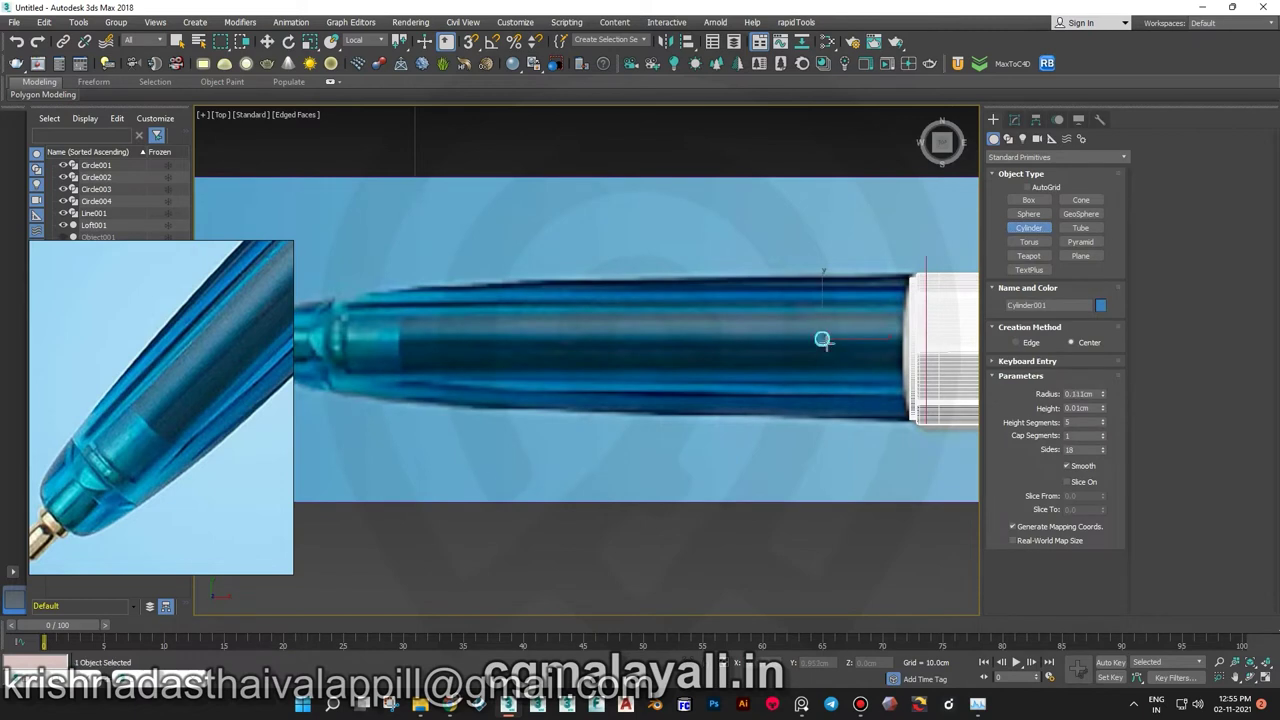
- Lengthen the cylinder along the pen to about 12.5cm in the Modify panel
key(e)
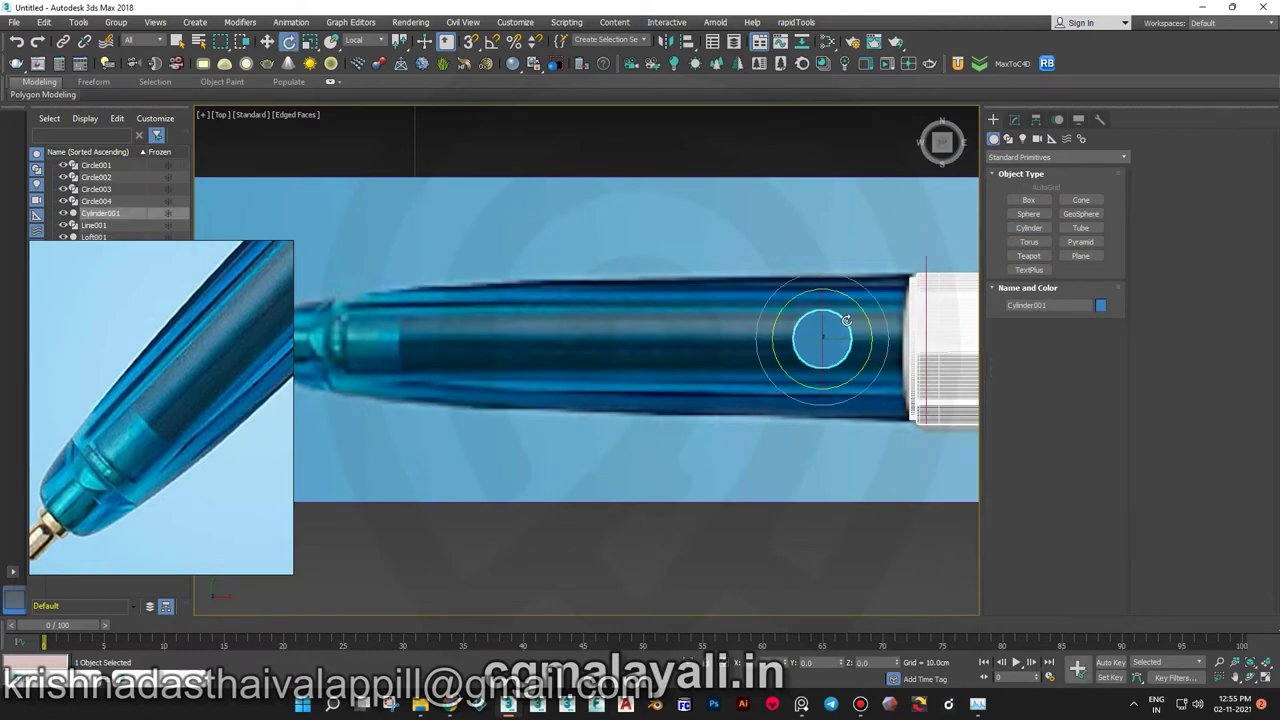
key(w)
scroll(837, 341, down, 4)
scroll(717, 361, up, 1)
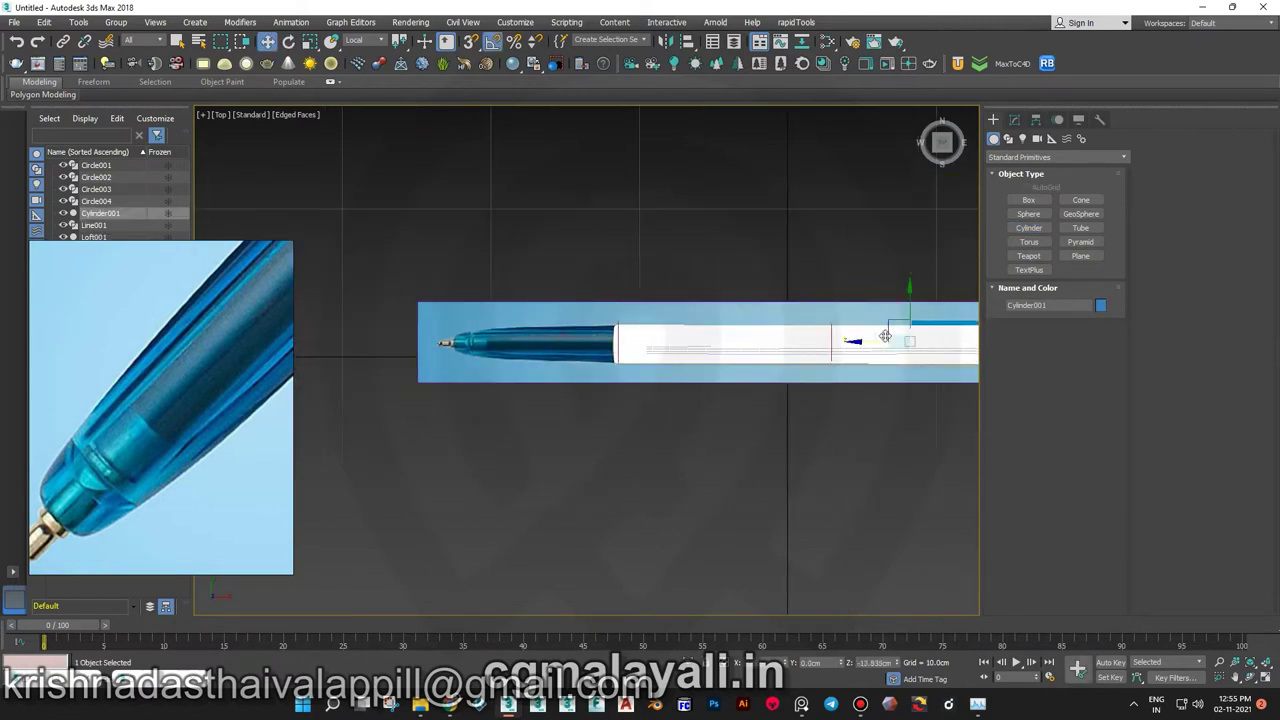
scroll(717, 361, up, 1)
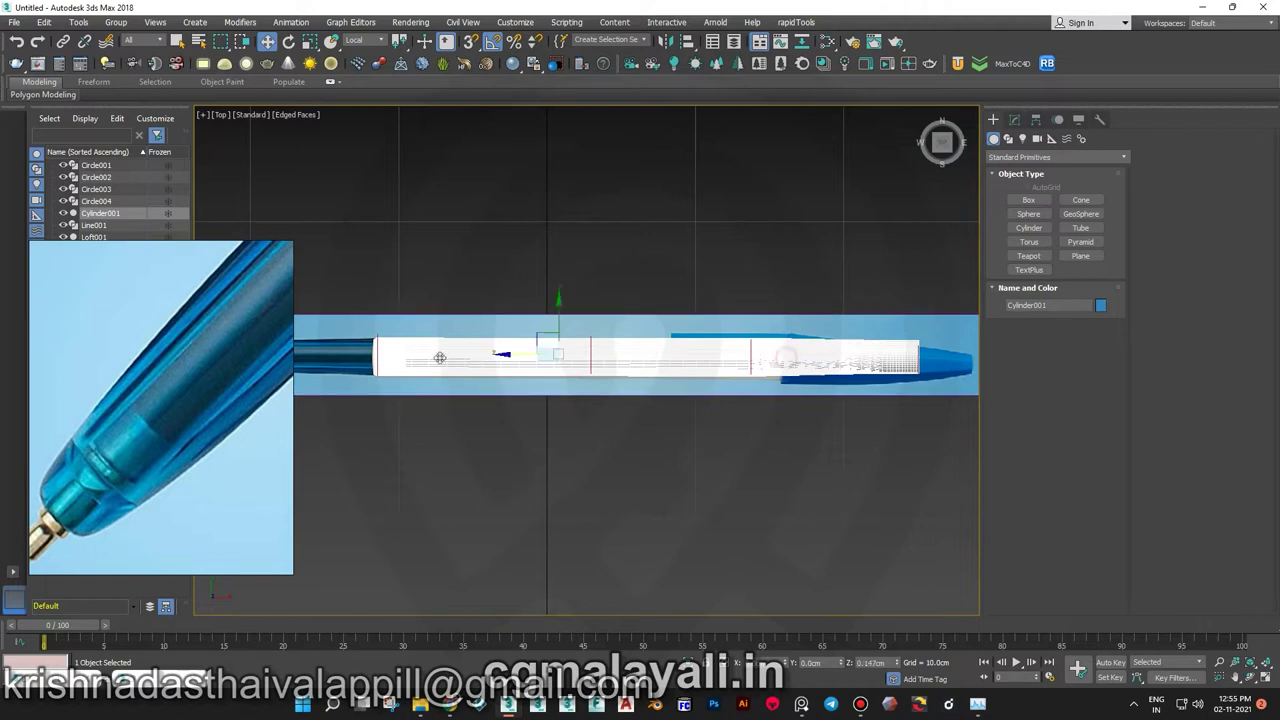
scroll(660, 355, up, 2)
scroll(760, 320, up, 2)
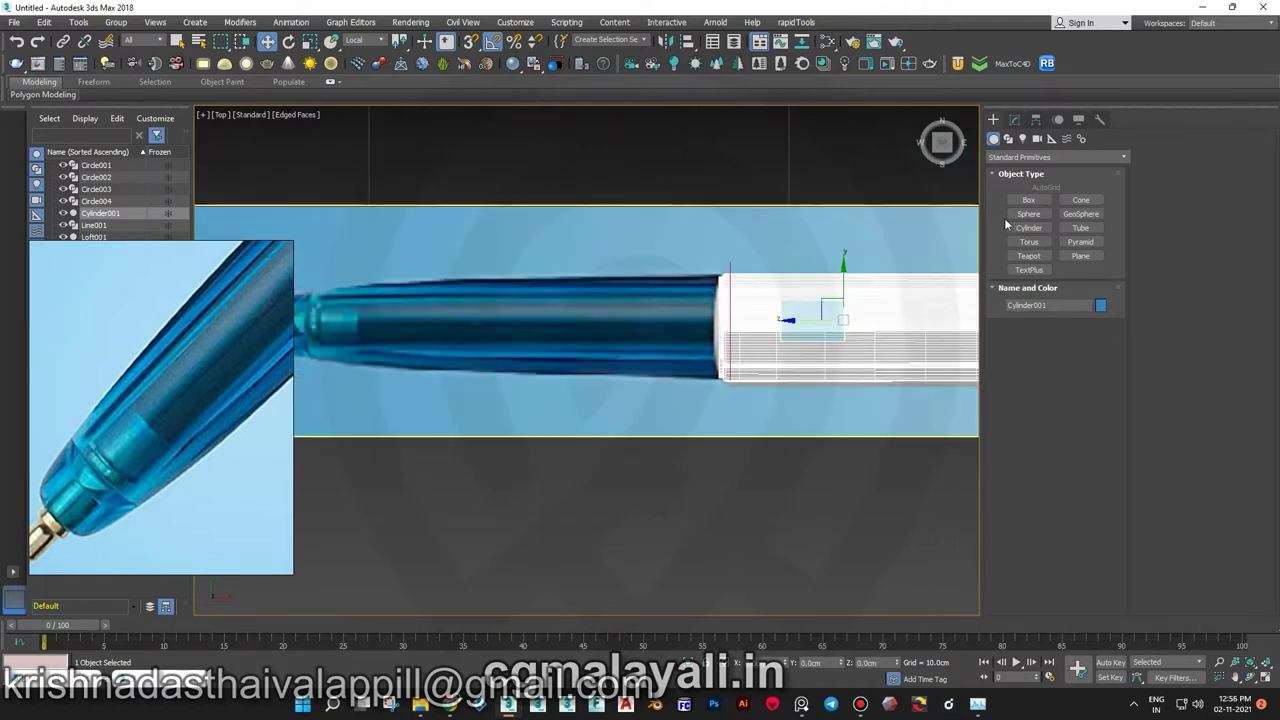
click(1014, 119)
drag(1102, 504, 909, 20)
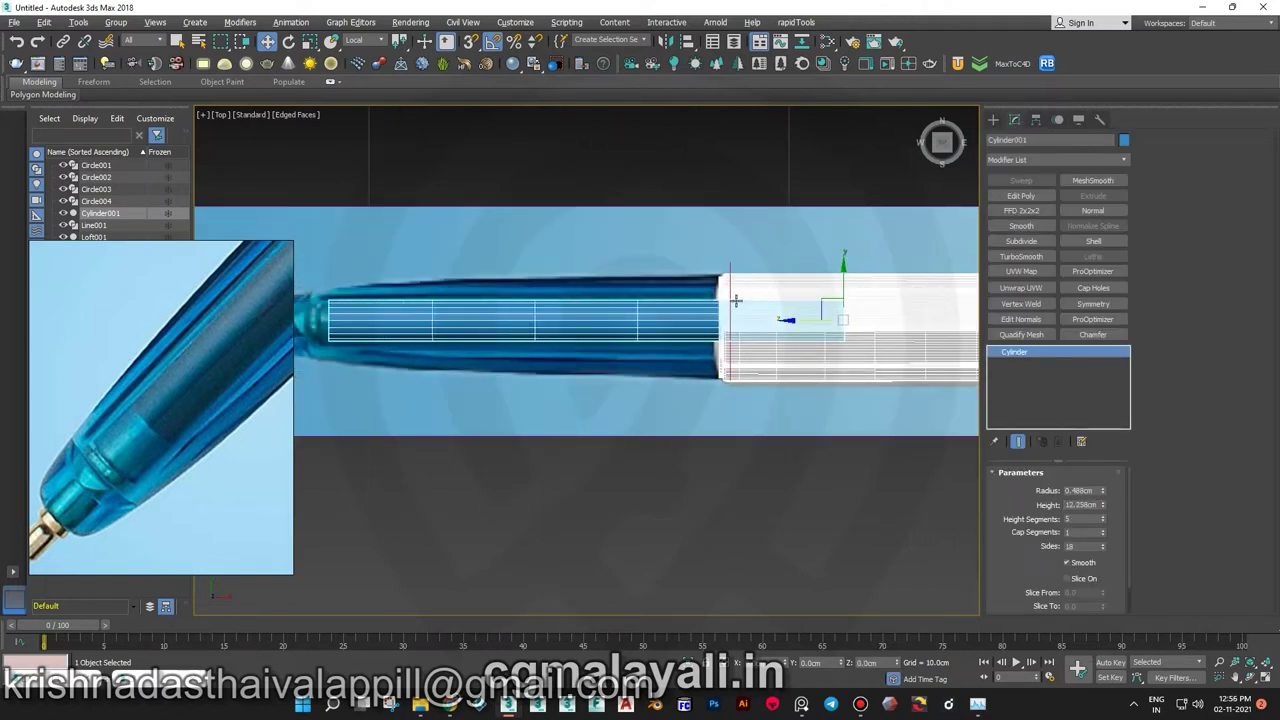
- Align the cylinder to the sleeve's centre and centre it in the Left view's cross-section
key(alt+a)
click(736, 300)
click(586, 449)
scroll(773, 328, down, 1)
key(l)
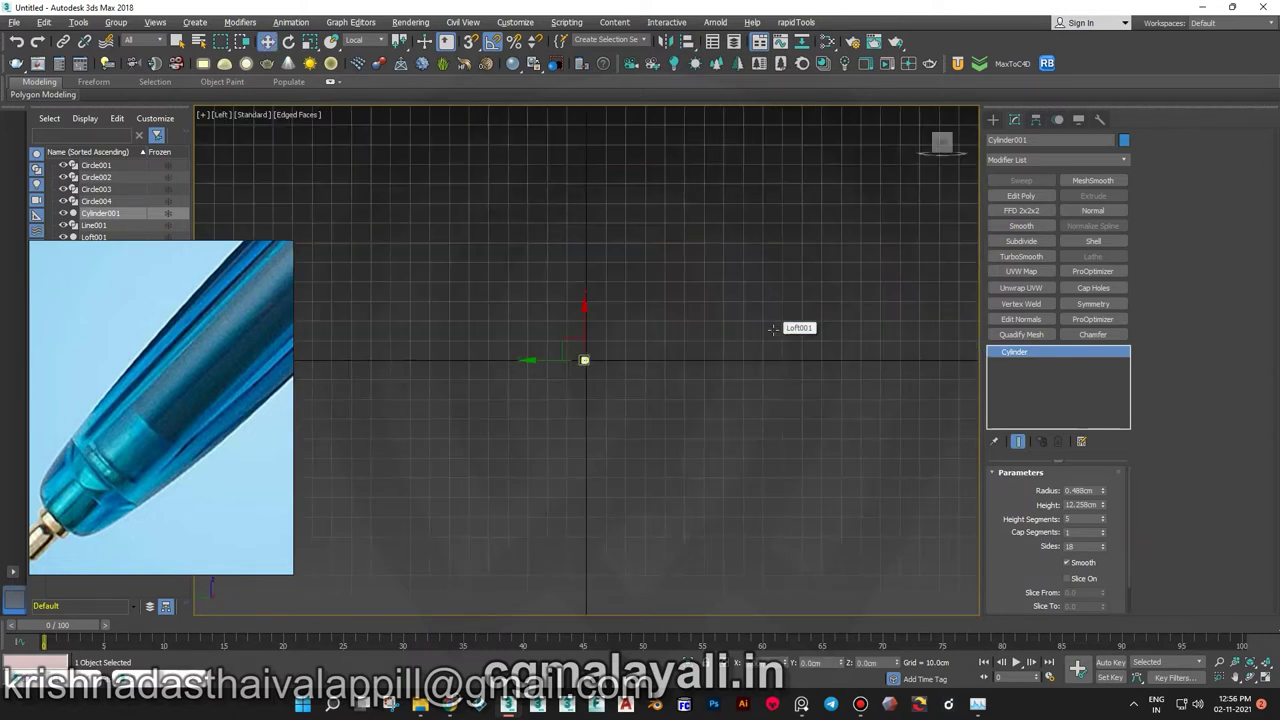
scroll(671, 384, up, 3)
drag(607, 358, 644, 369)
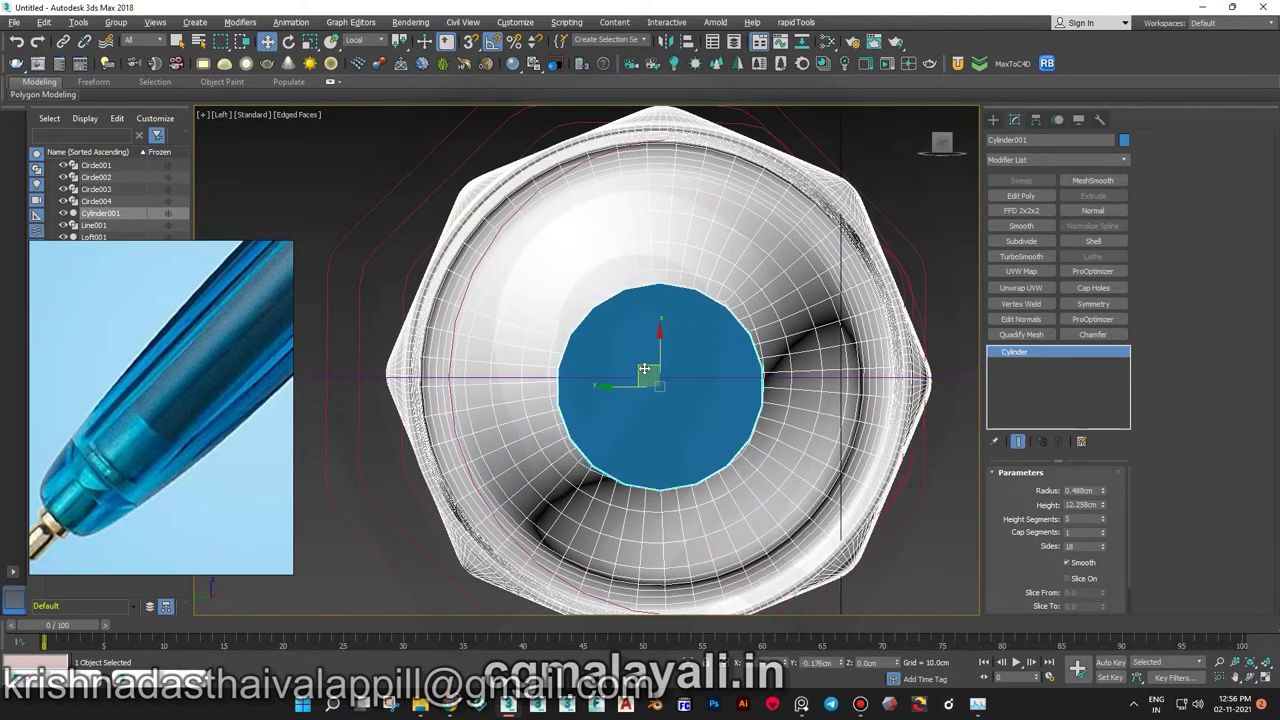
- Return to the Top view and bring up the viewport's general options menu
key(t)
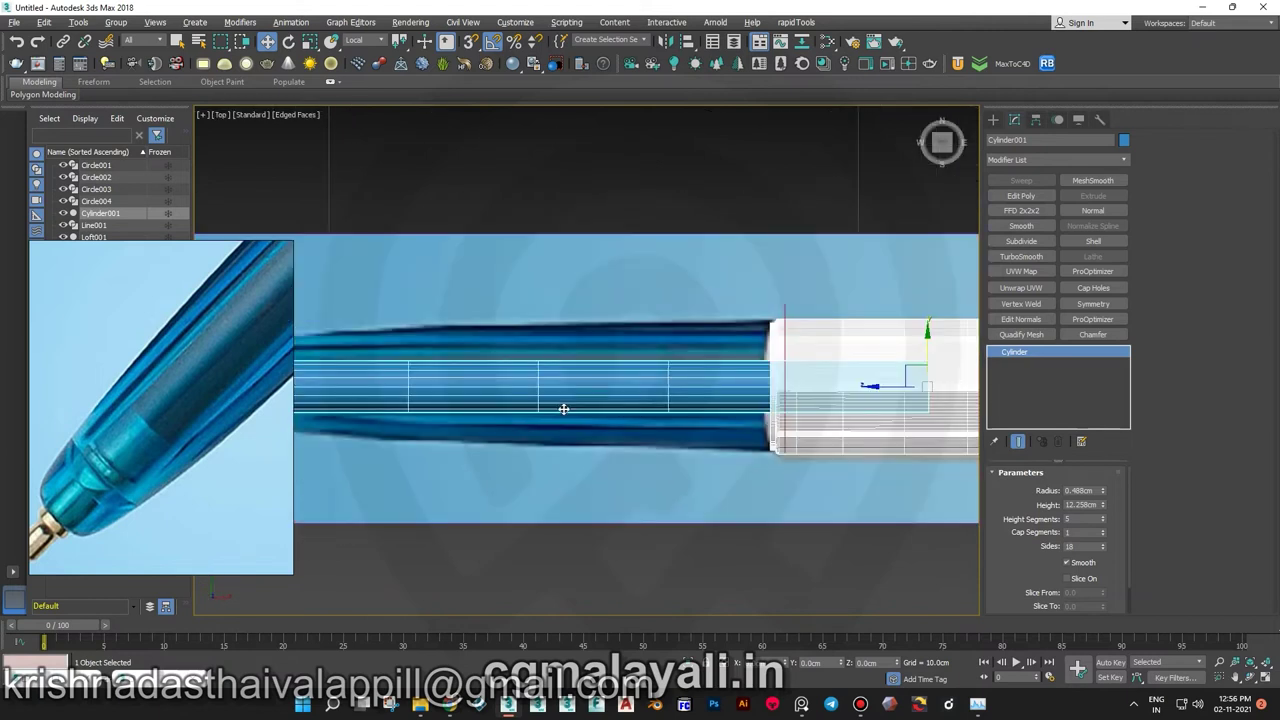
scroll(608, 360, down, 2)
scroll(608, 360, up, 2)
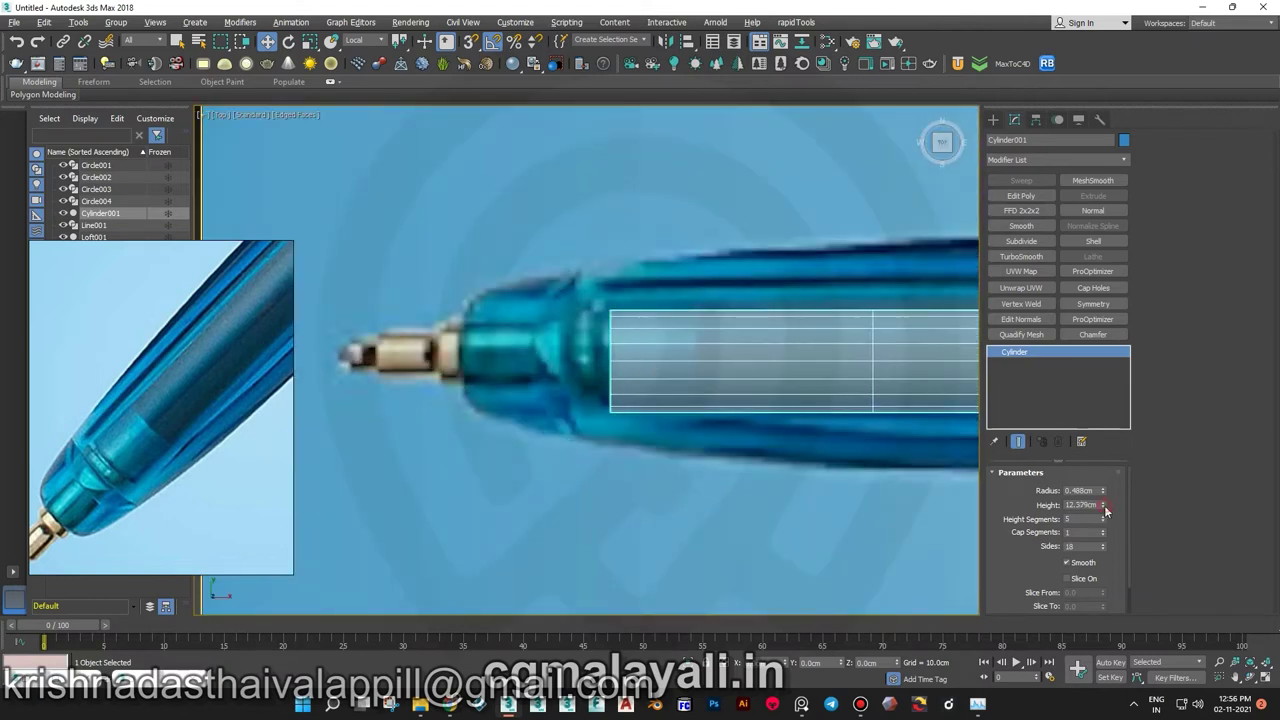
scroll(540, 365, down, 1)
scroll(540, 365, down, 1)
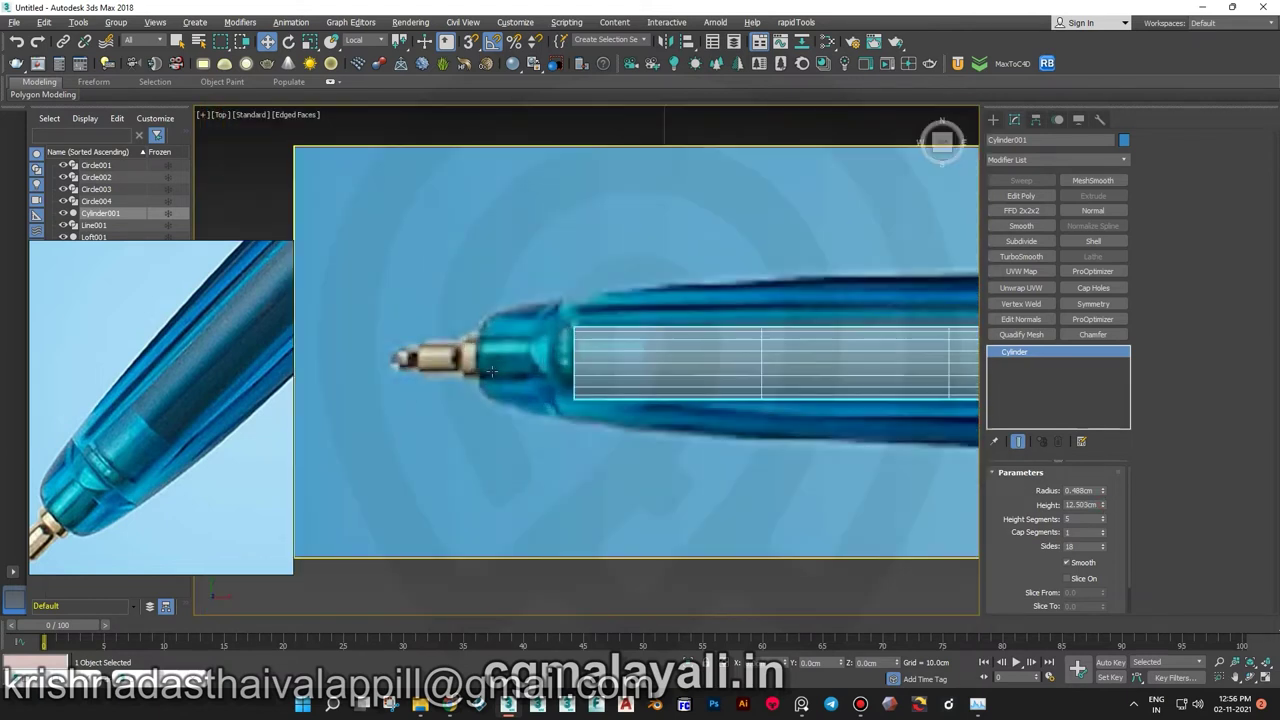
click(248, 114)
click(240, 180)
- Reduce the refill cylinder to 1 height segment and convert it to Editable Poly
click(203, 114)
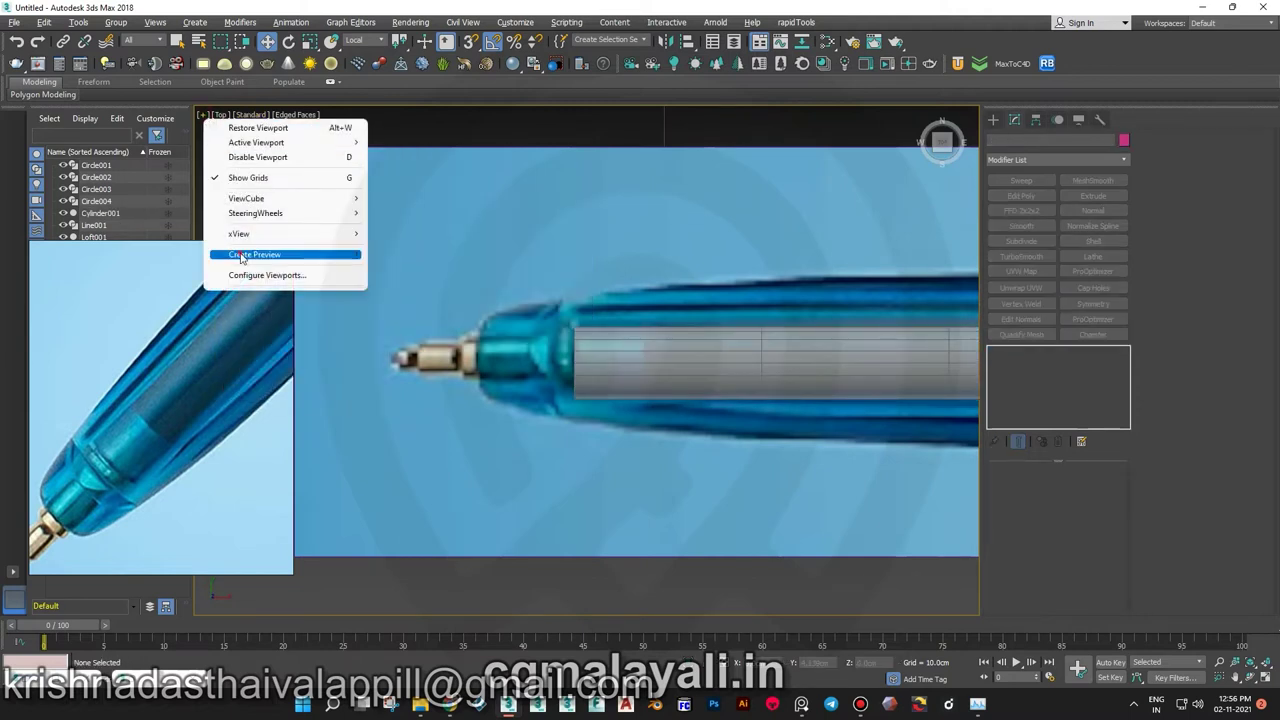
click(290, 262)
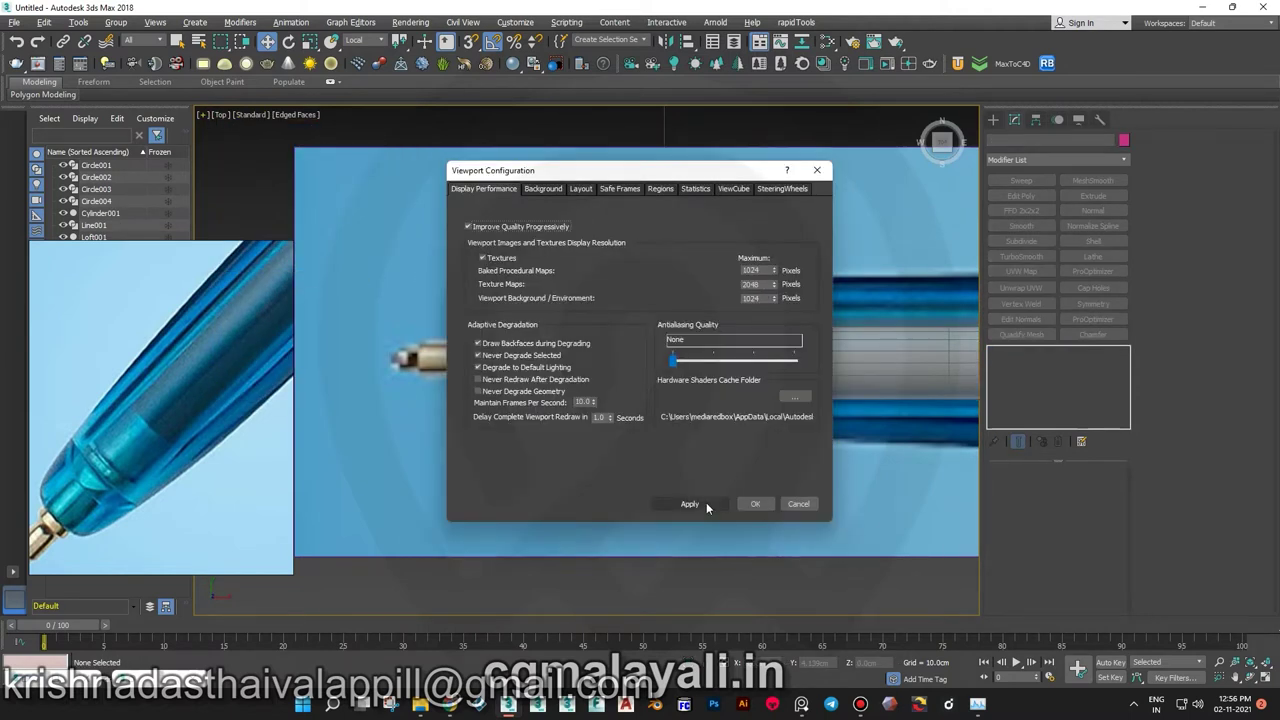
click(751, 509)
click(645, 365)
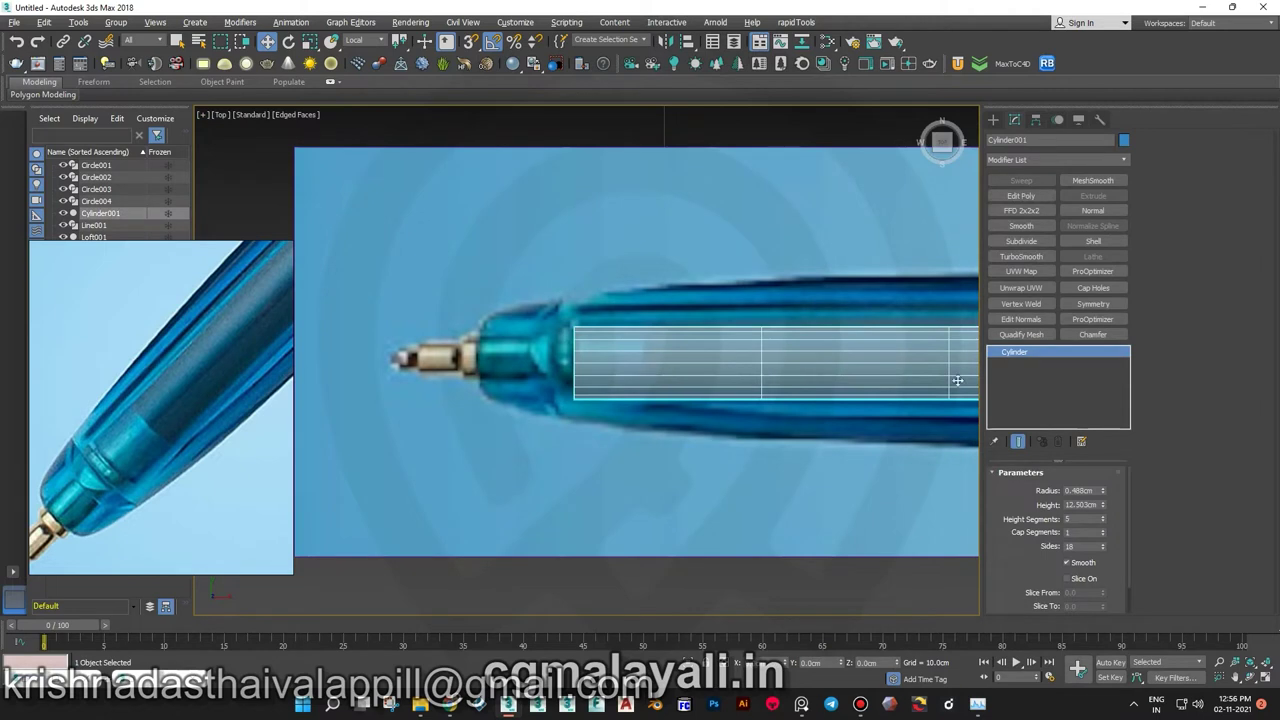
right_click(1103, 519)
right_click(758, 413)
click(885, 505)
- Remove the end-cap polygons and add a Shell with a 0.06cm inner amount
key(4)
drag(757, 292, 754, 408)
key(ctrl+i)
click(1093, 241)
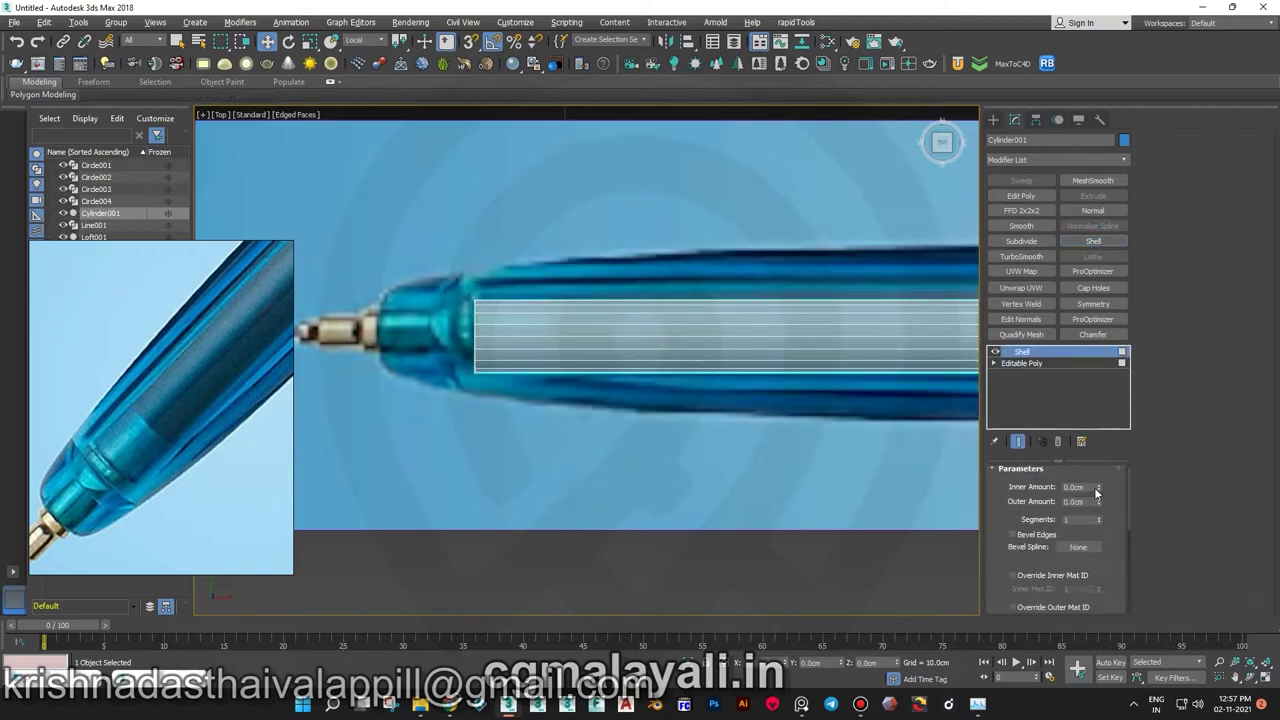
key(p)
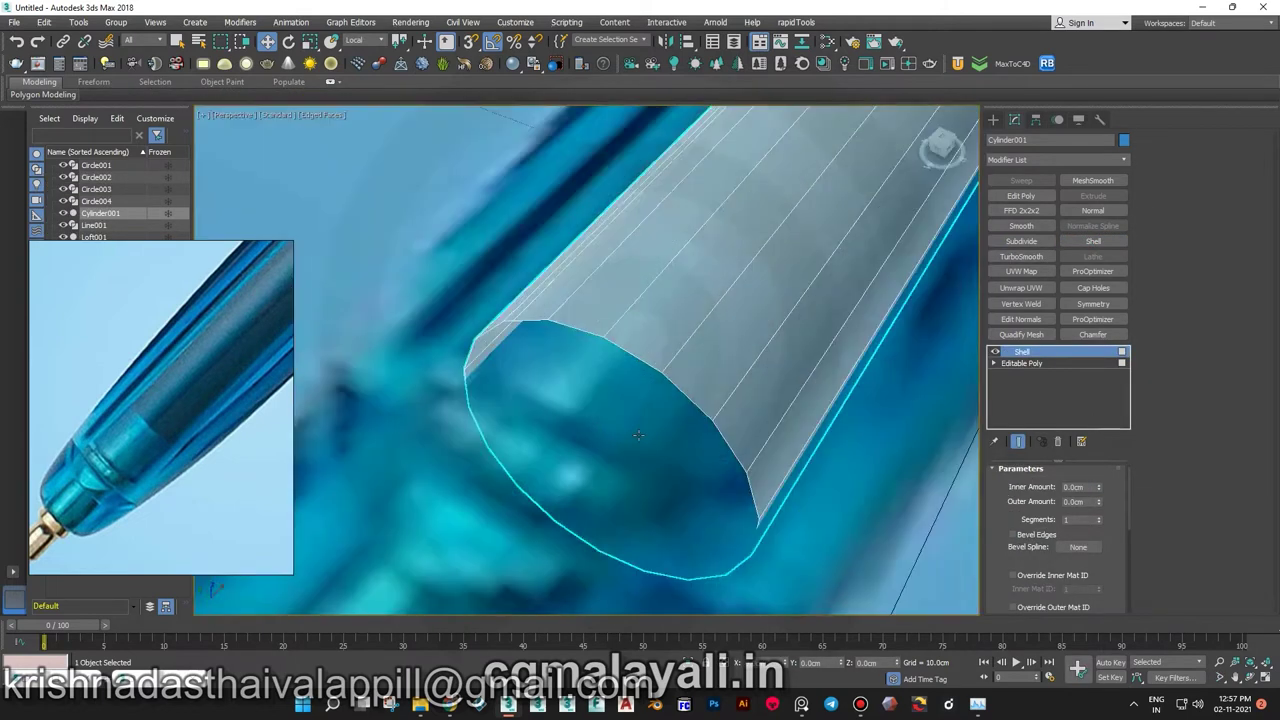
alt+middle_drag(694, 413, 449, 466)
drag(1100, 491, 1100, 484)
- Trace the pen tip's half-profile as a Line spline in the Top view
key(t)
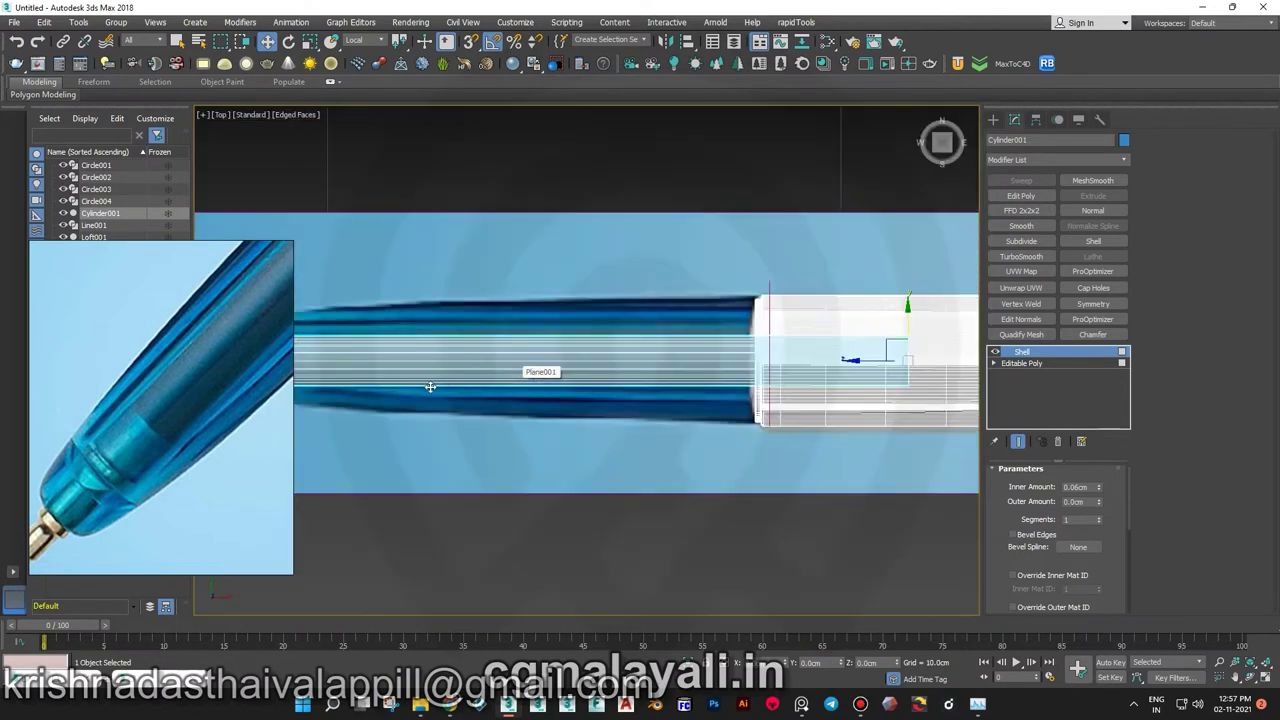
click(993, 119)
click(1014, 138)
click(1029, 210)
scroll(538, 328, up, 2)
scroll(538, 328, down, 3)
mouse_move(841, 318)
middle_down()
mouse_move(751, 377)
mouse_move(675, 387)
middle_up()
drag(823, 385, 690, 386)
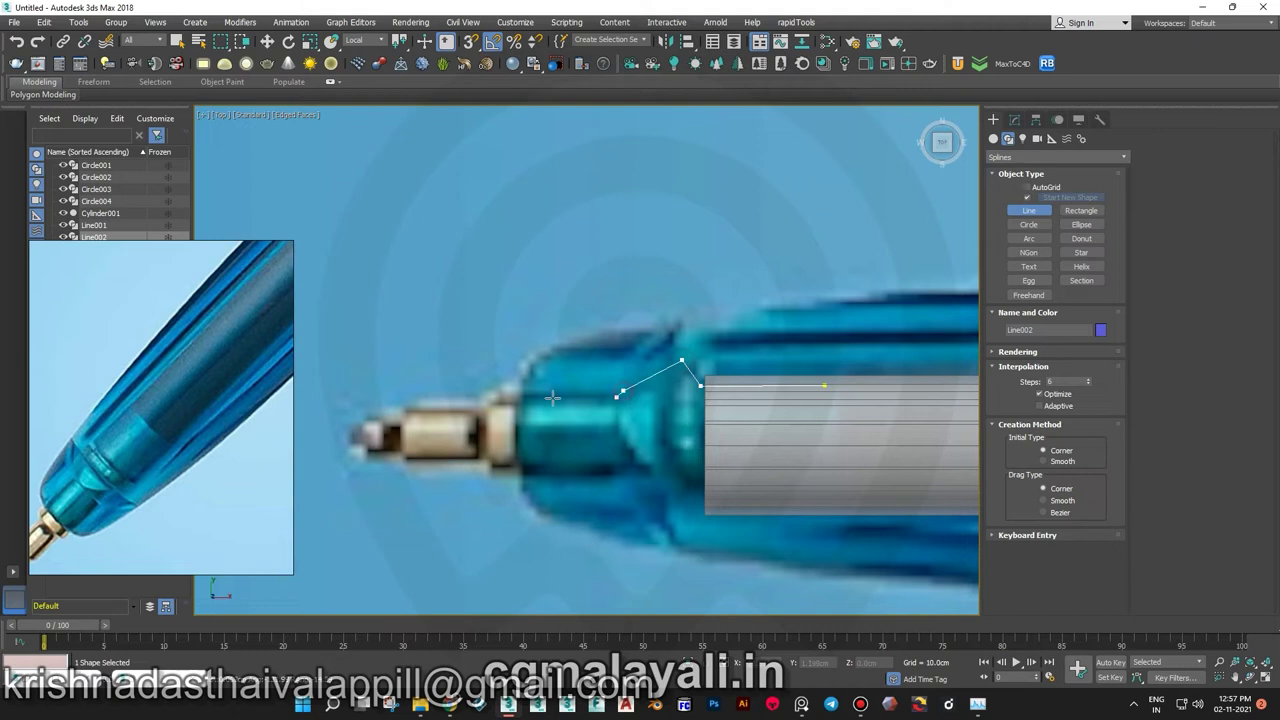
middle_drag(439, 436, 593, 407)
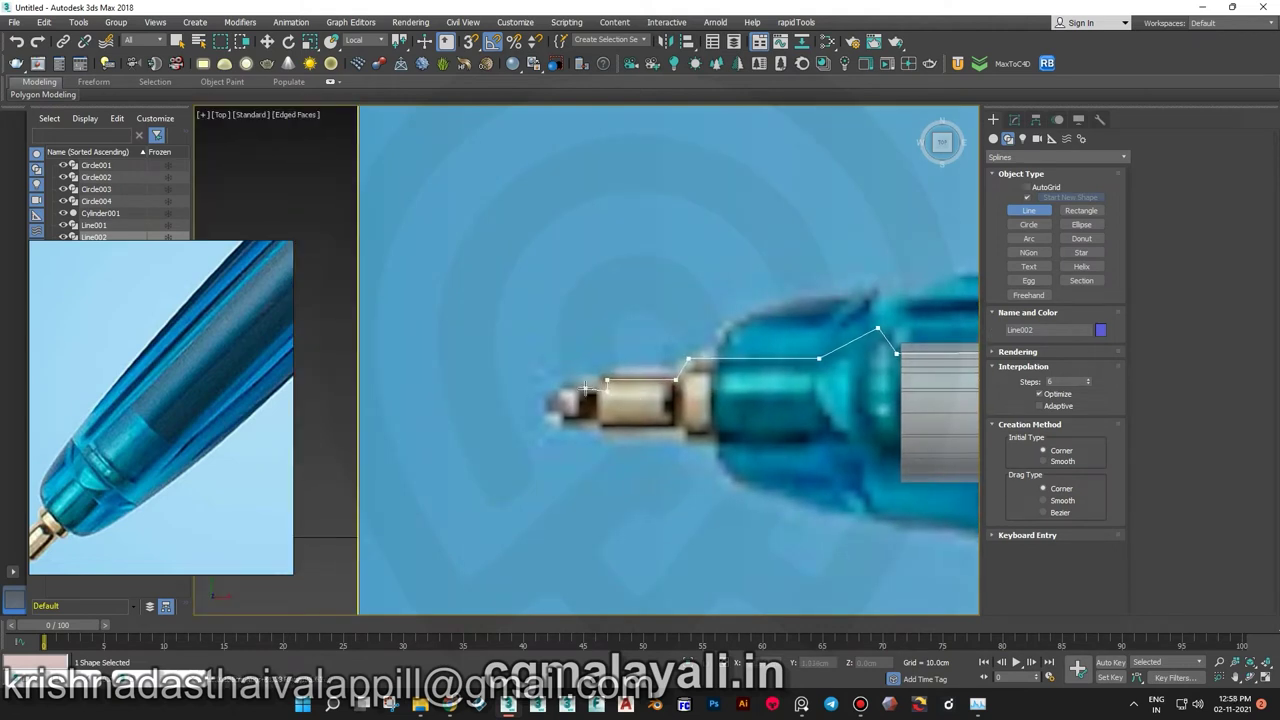
scroll(434, 449, down, 2)
scroll(588, 375, up, 2)
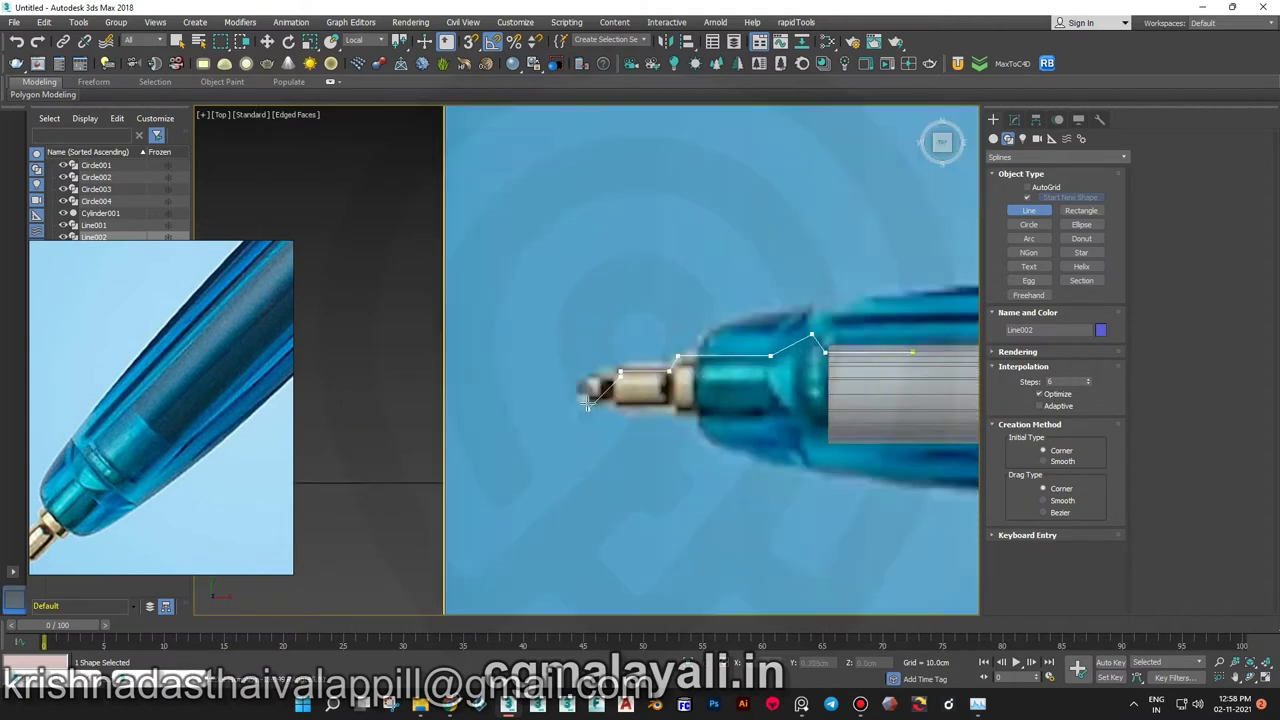
scroll(588, 375, up, 2)
scroll(620, 374, up, 1)
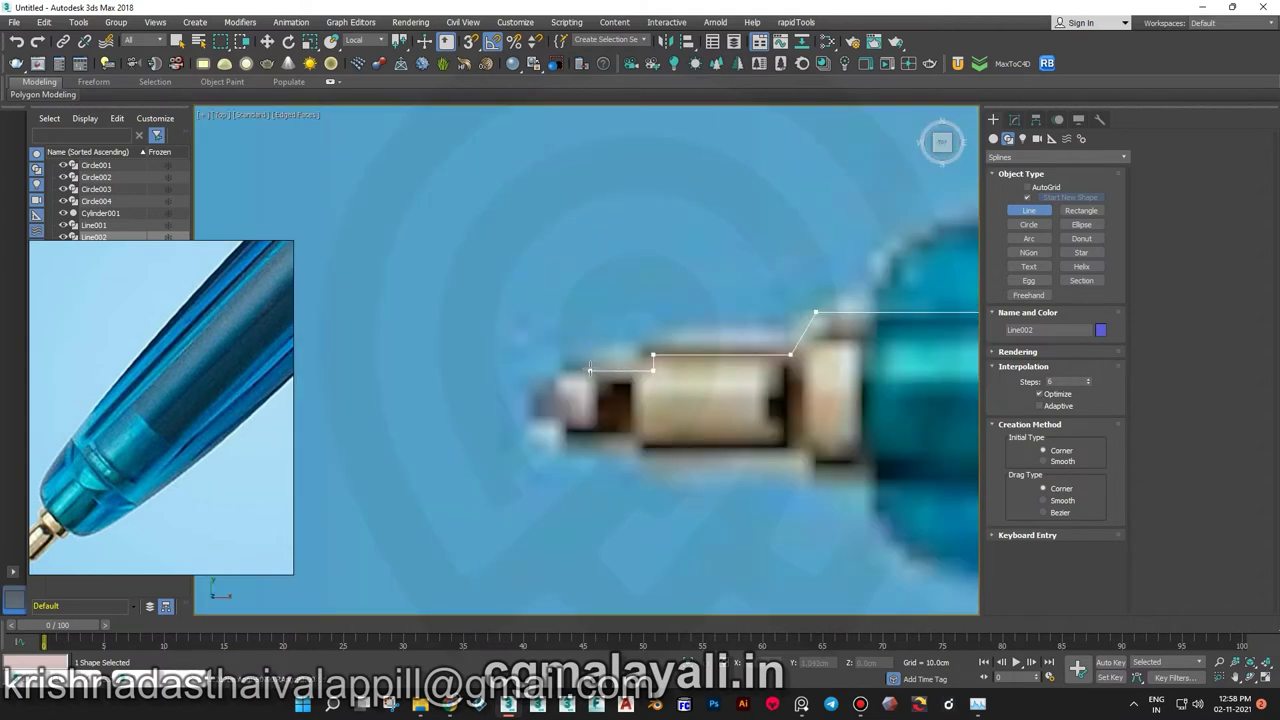
right_click(611, 410)
scroll(611, 410, down, 2)
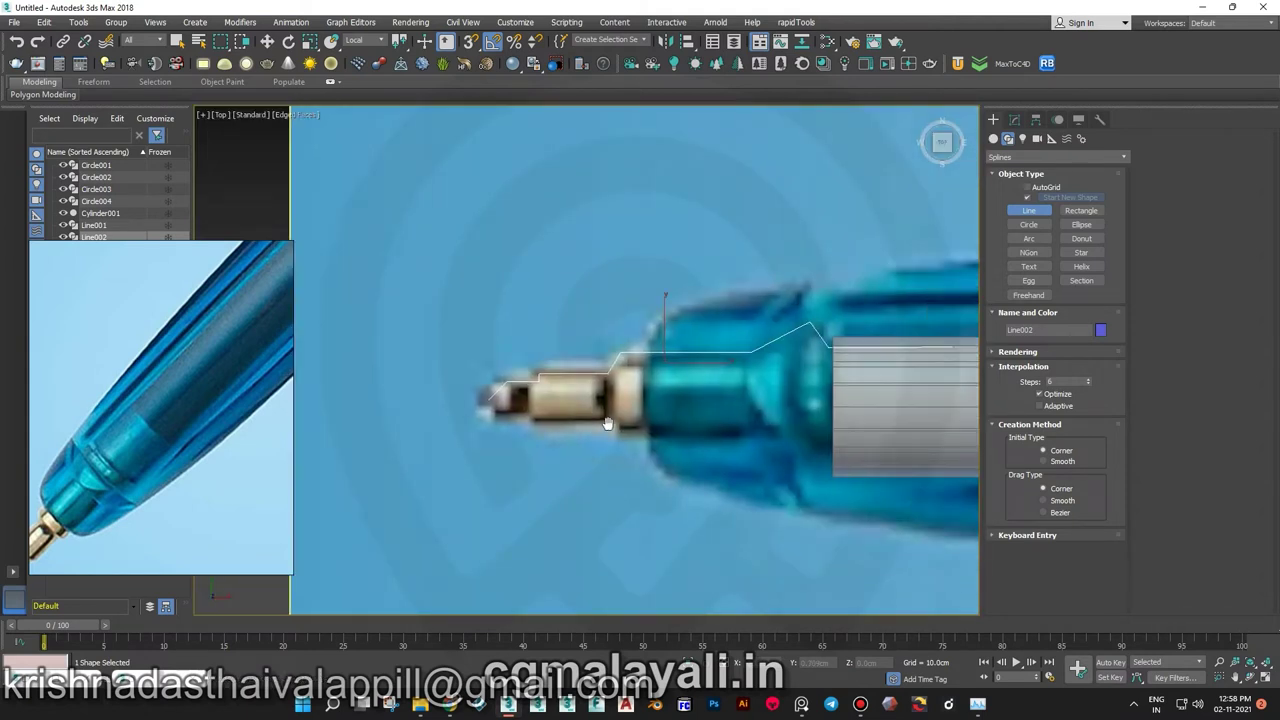
- Lathe the profile on the X axis with Align Max, moving the axis to the pen's centreline
click(1014, 119)
click(1093, 257)
scroll(1060, 560, down, 3)
click(1033, 568)
click(1085, 600)
scroll(1072, 576, up, 1)
scroll(1072, 576, up, 1)
click(1006, 352)
click(1025, 363)
drag(668, 335, 675, 364)
- Enable corner rounding on the profile line and move the corner vertex near the nib tip
click(1027, 380)
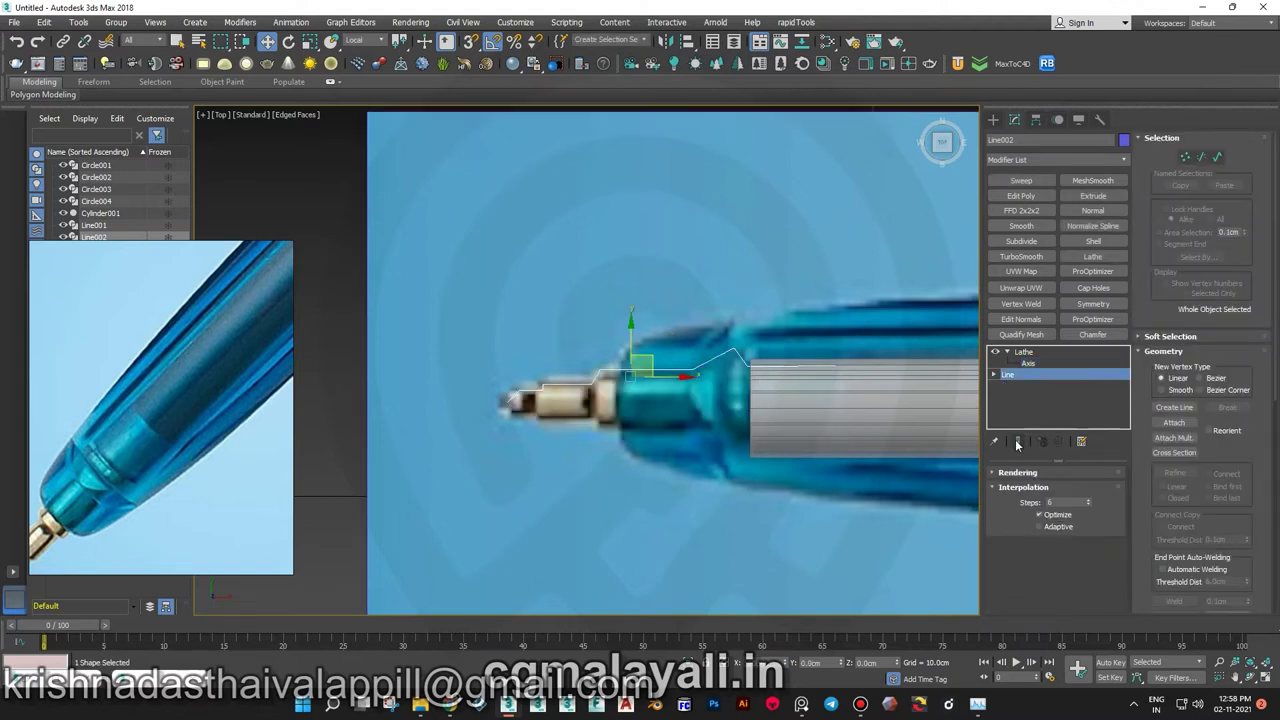
scroll(735, 398, up, 2)
scroll(1200, 420, down, 2)
click(1174, 517)
drag(742, 335, 752, 305)
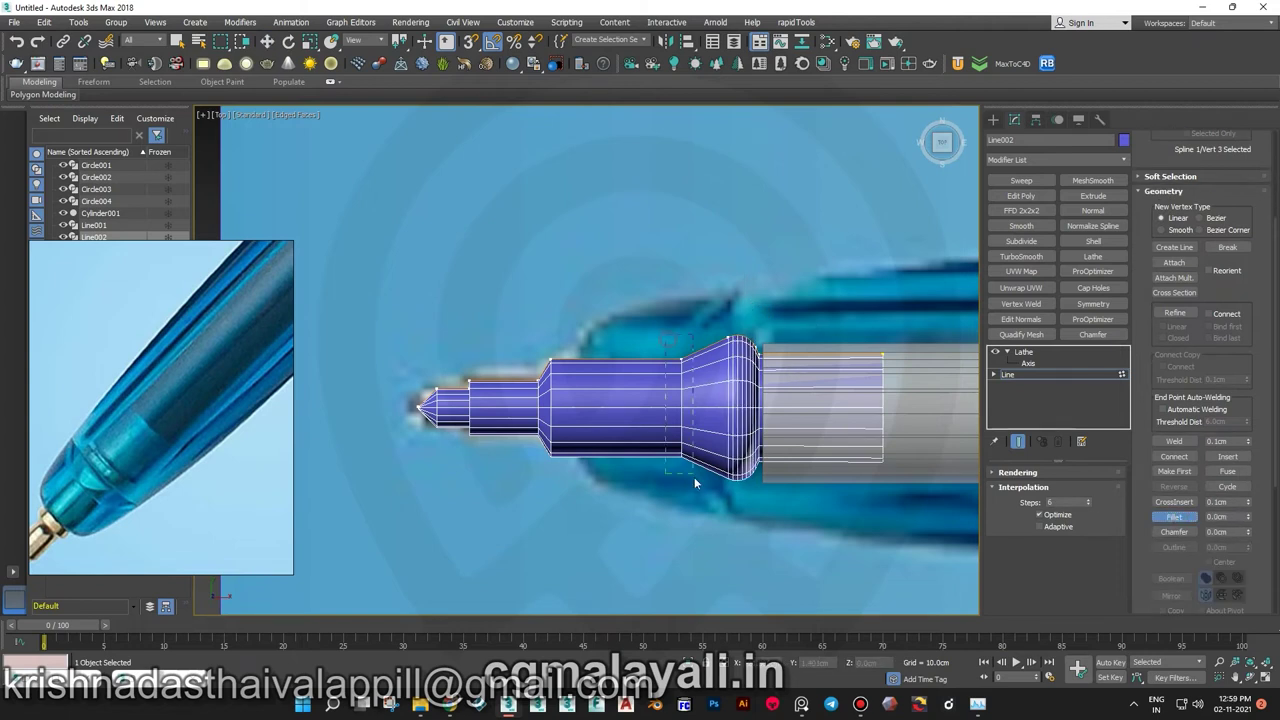
key(w)
scroll(561, 353, up, 3)
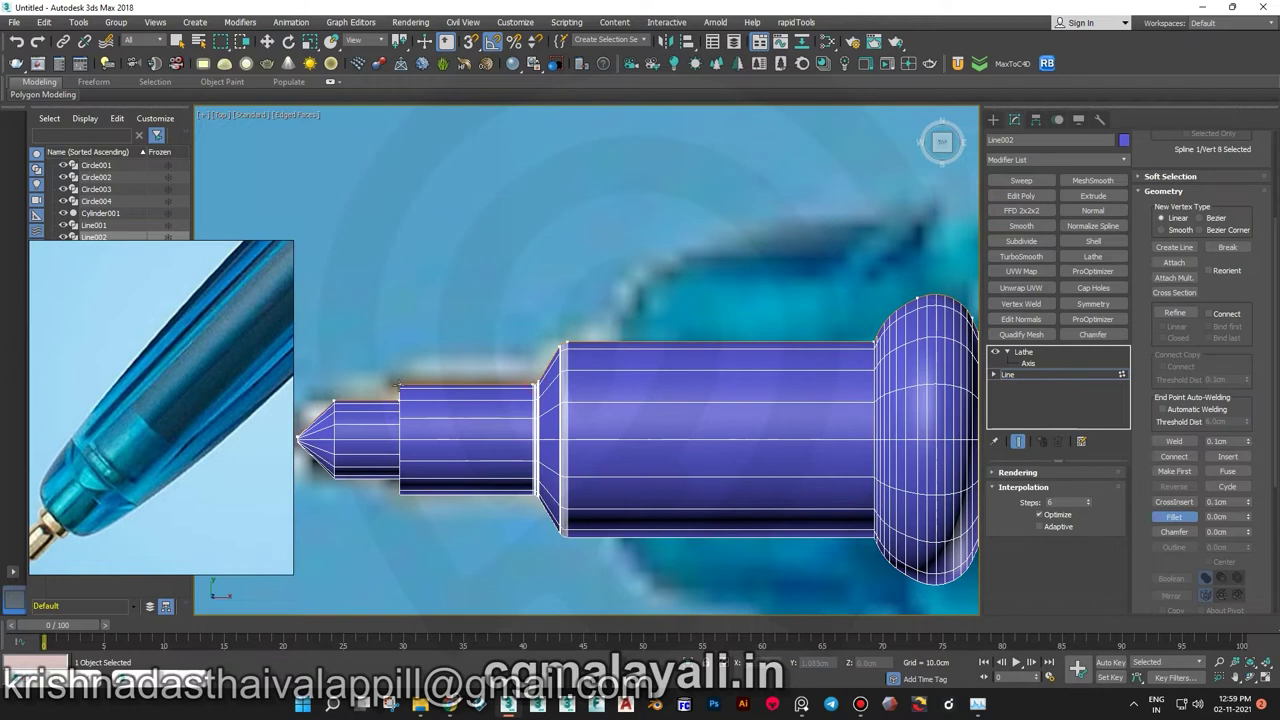
scroll(400, 372, down, 1)
scroll(352, 440, up, 1)
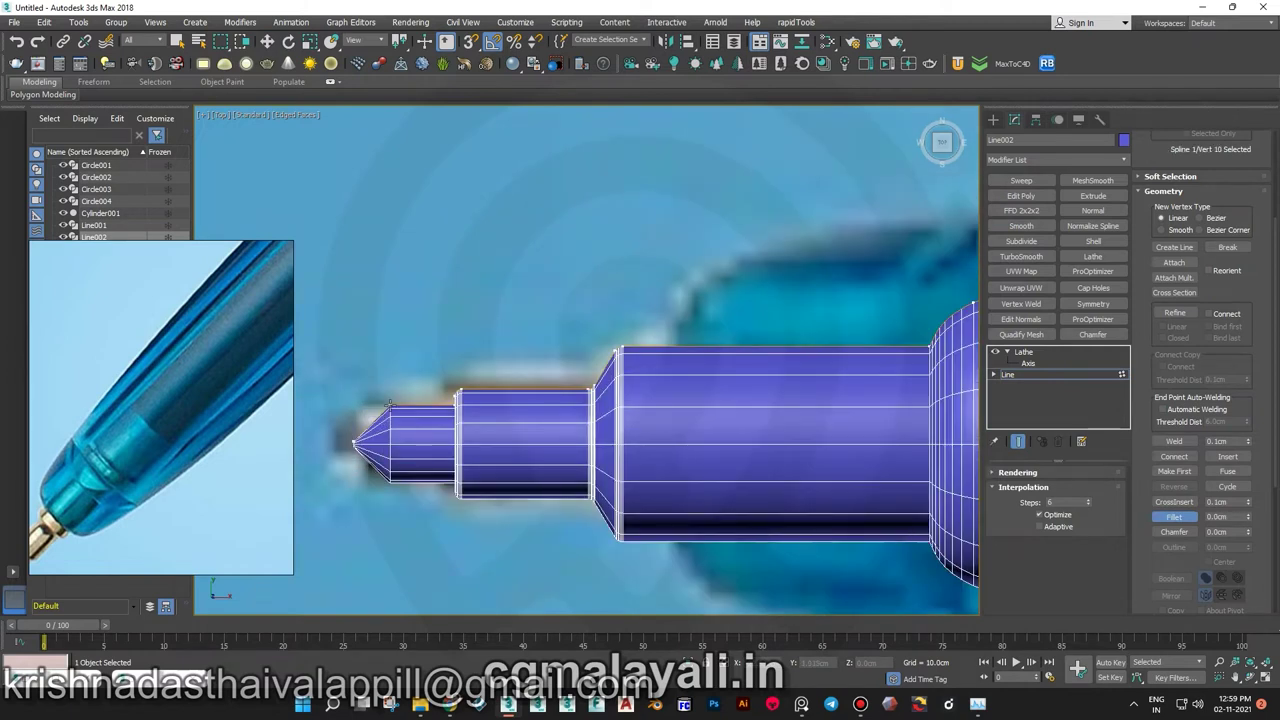
drag(390, 402, 372, 362)
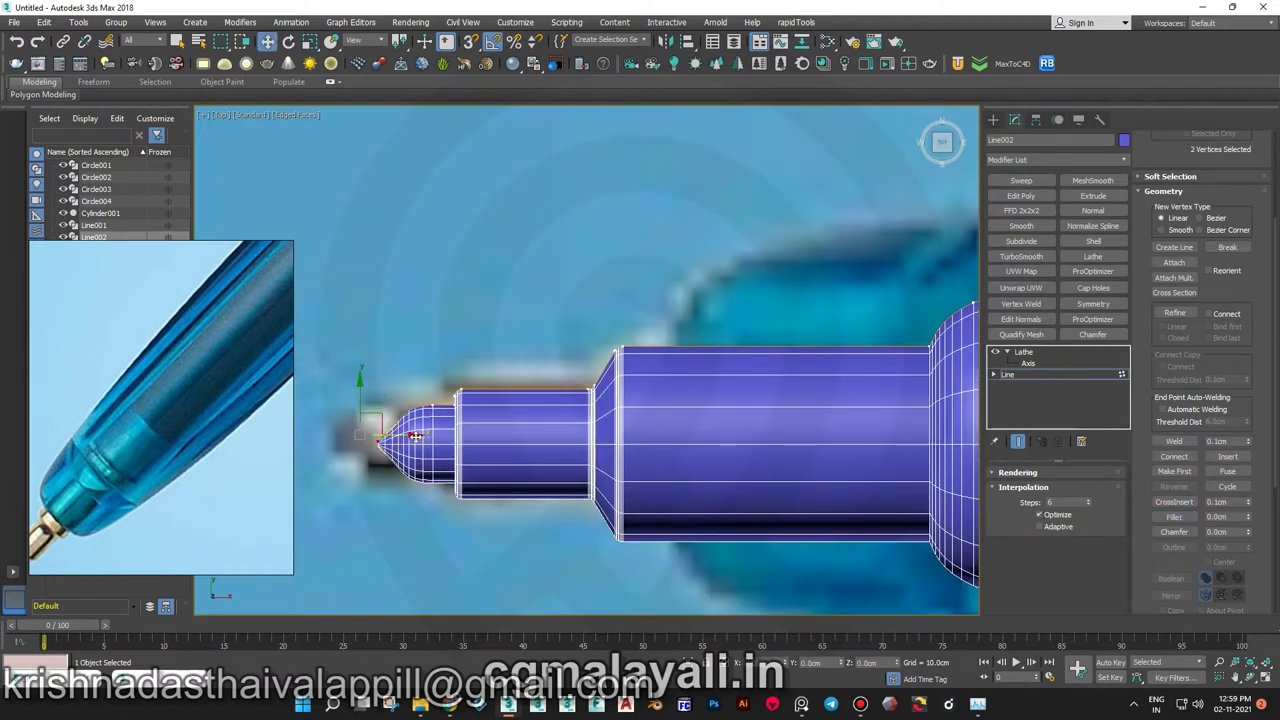
scroll(415, 436, up, 1)
- Make the nib-tip vertex Smooth and reshape it into a rounded dome
right_click(392, 438)
click(363, 420)
click(386, 432)
key(r)
right_click(396, 442)
click(398, 443)
right_click(370, 435)
click(378, 356)
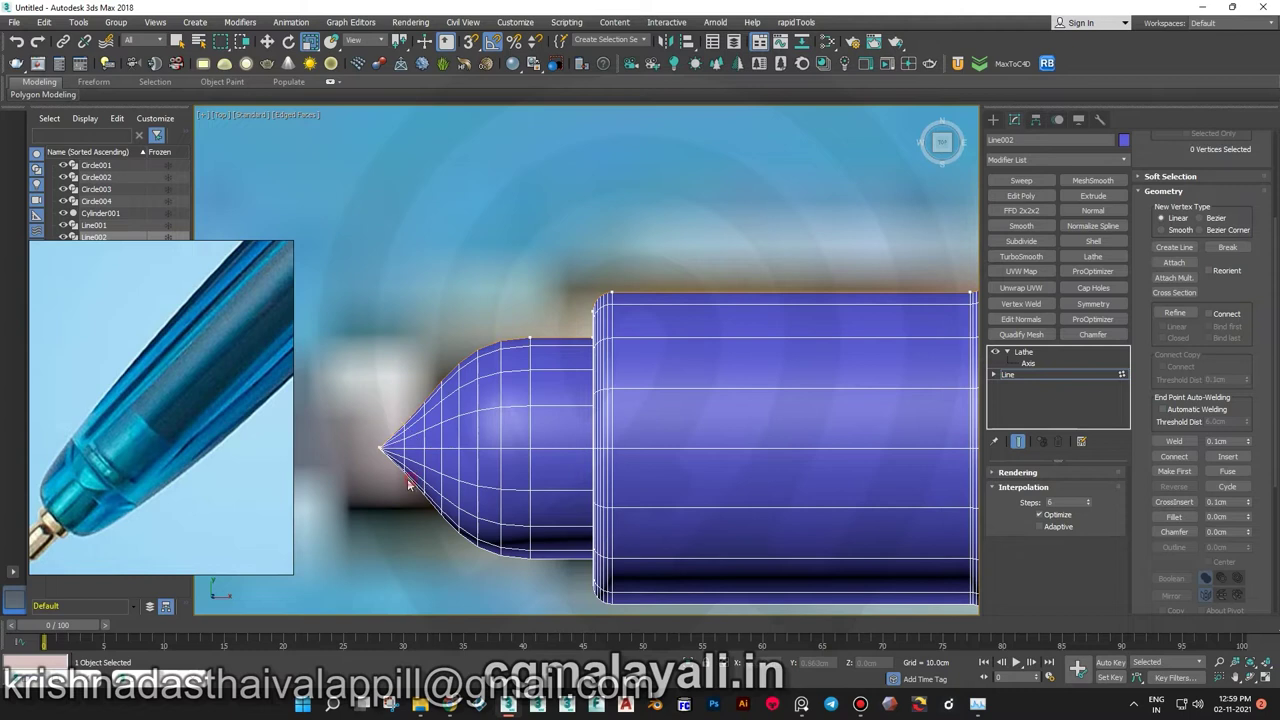
scroll(381, 440, up, 2)
scroll(375, 437, up, 2)
right_click(369, 435)
click(362, 375)
scroll(375, 450, down, 2)
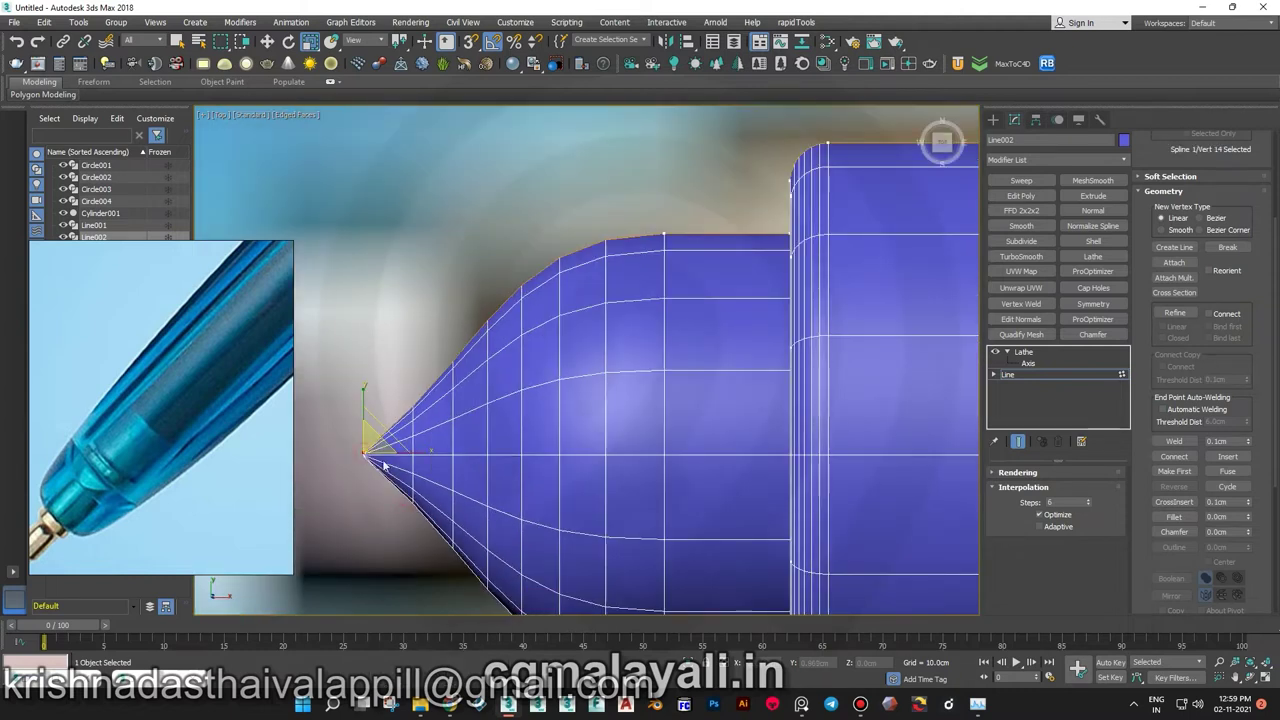
middle_drag(410, 437, 519, 421)
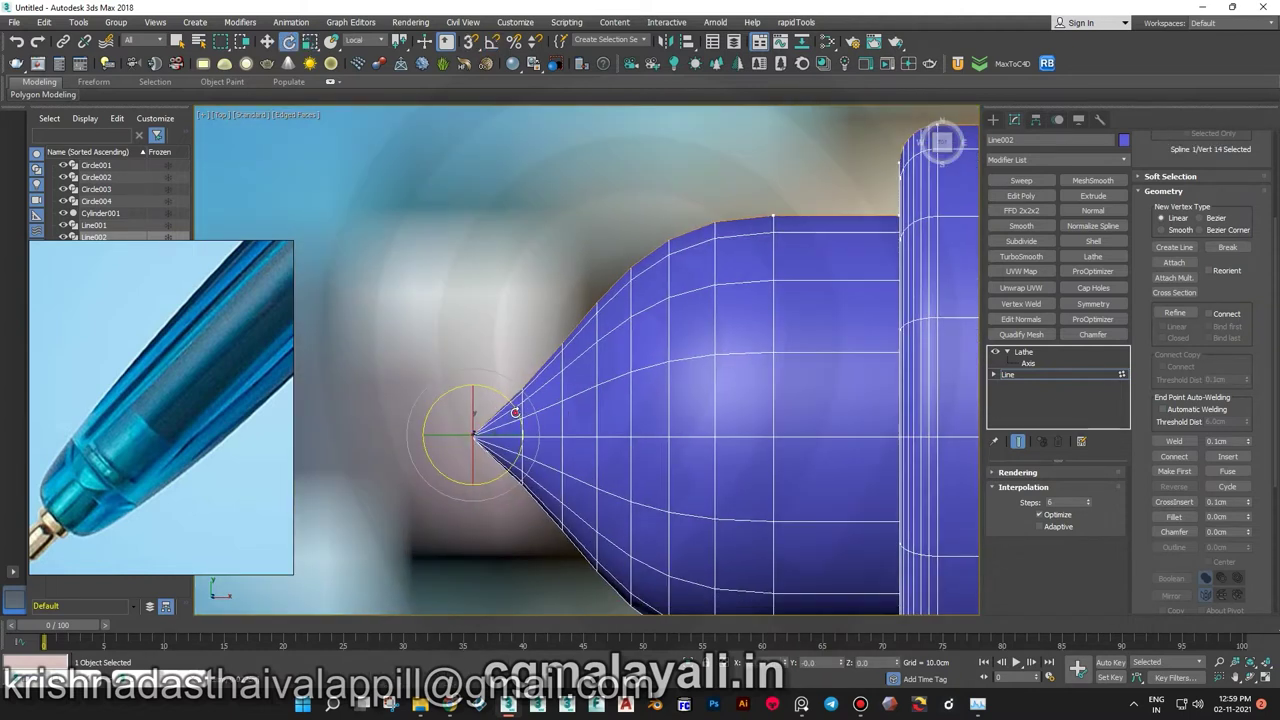
drag(515, 412, 562, 406)
scroll(562, 406, down, 3)
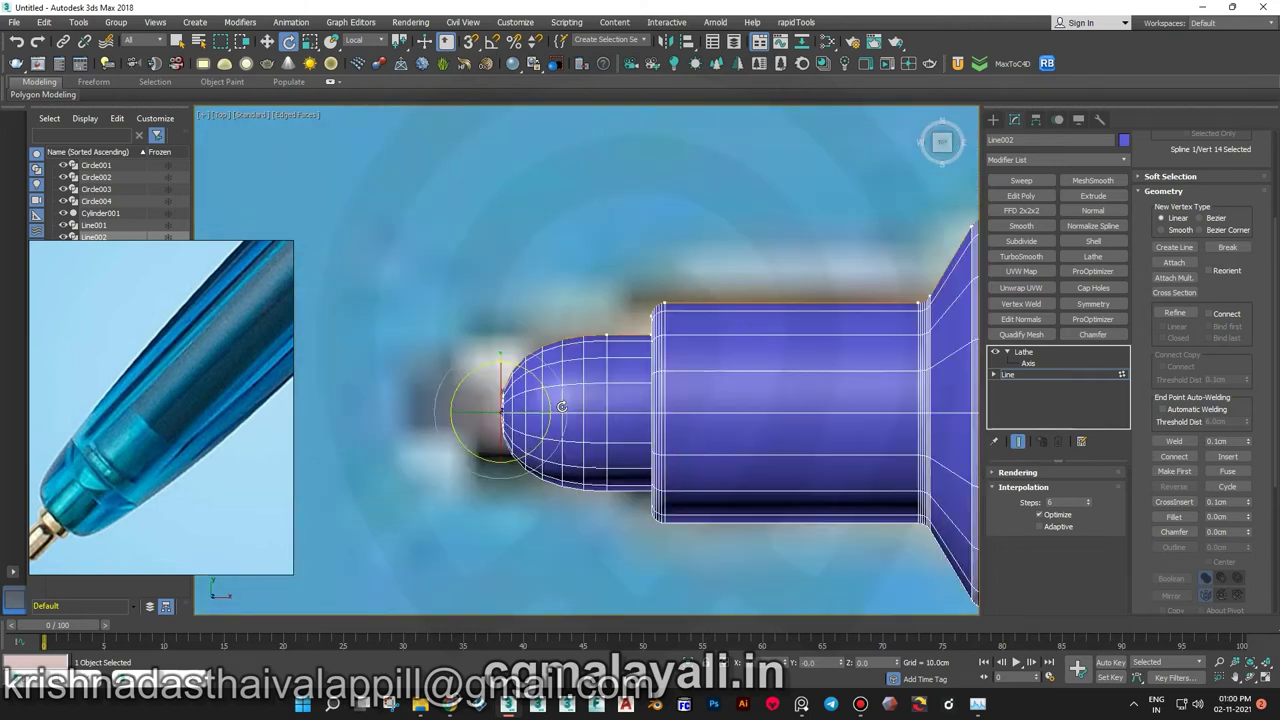
scroll(562, 406, down, 3)
scroll(562, 406, down, 2)
- Widen the profile's ring bulge and return to the Lathe level
key(w)
scroll(562, 406, down, 2)
scroll(739, 373, up, 5)
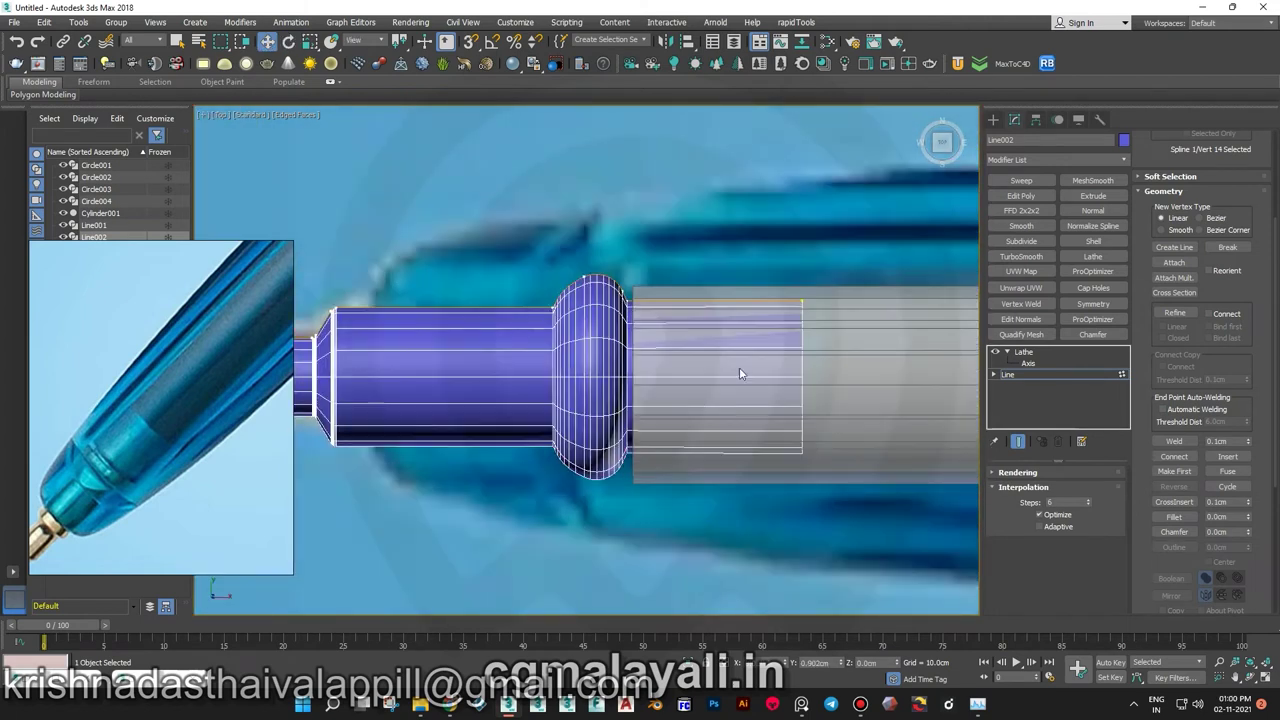
drag(588, 273, 640, 296)
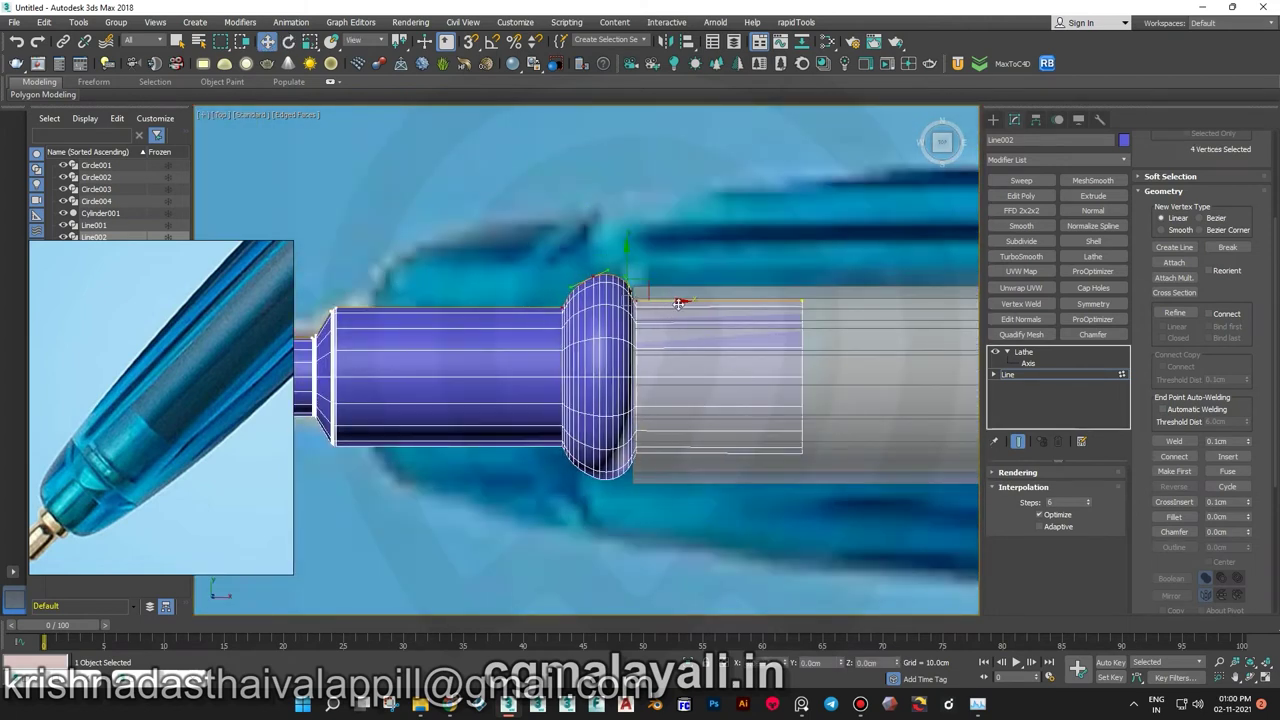
click(1023, 352)
- Set the lathed nib's object colour to grey and view it in perspective
click(1124, 139)
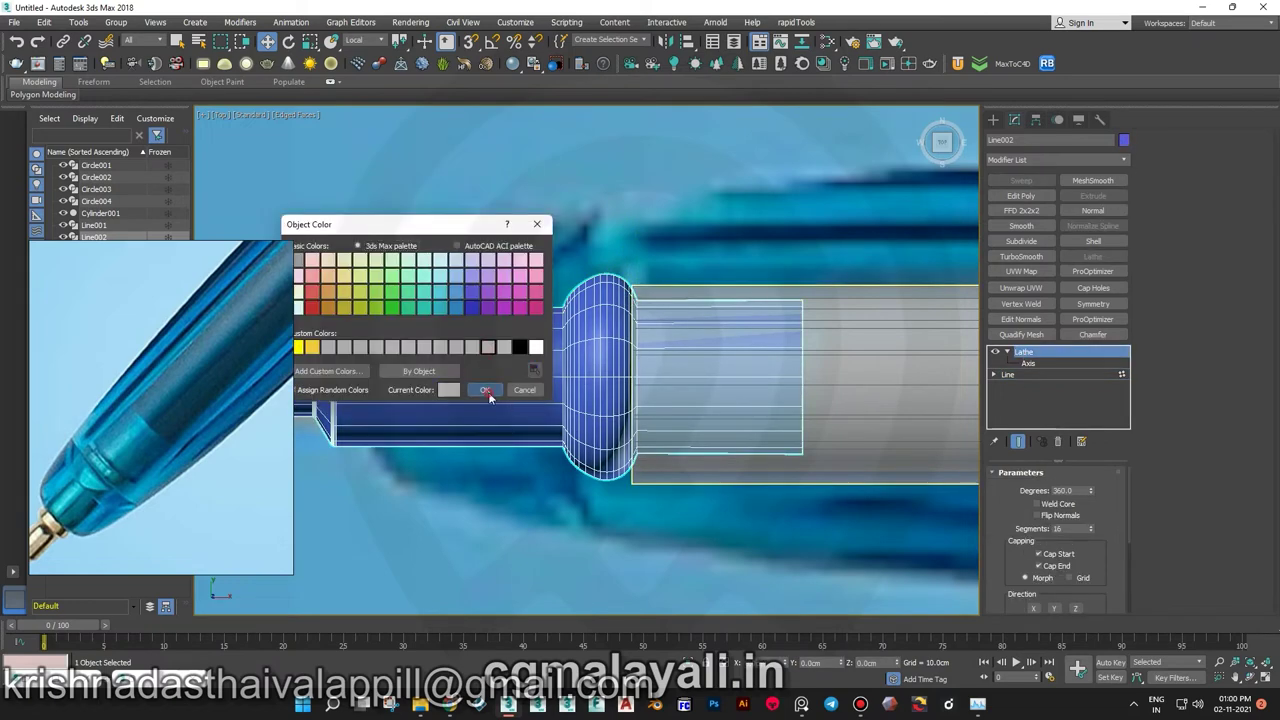
click(371, 340)
click(480, 393)
key(p)
alt+middle_drag(480, 393, 538, 411)
drag(392, 418, 398, 413)
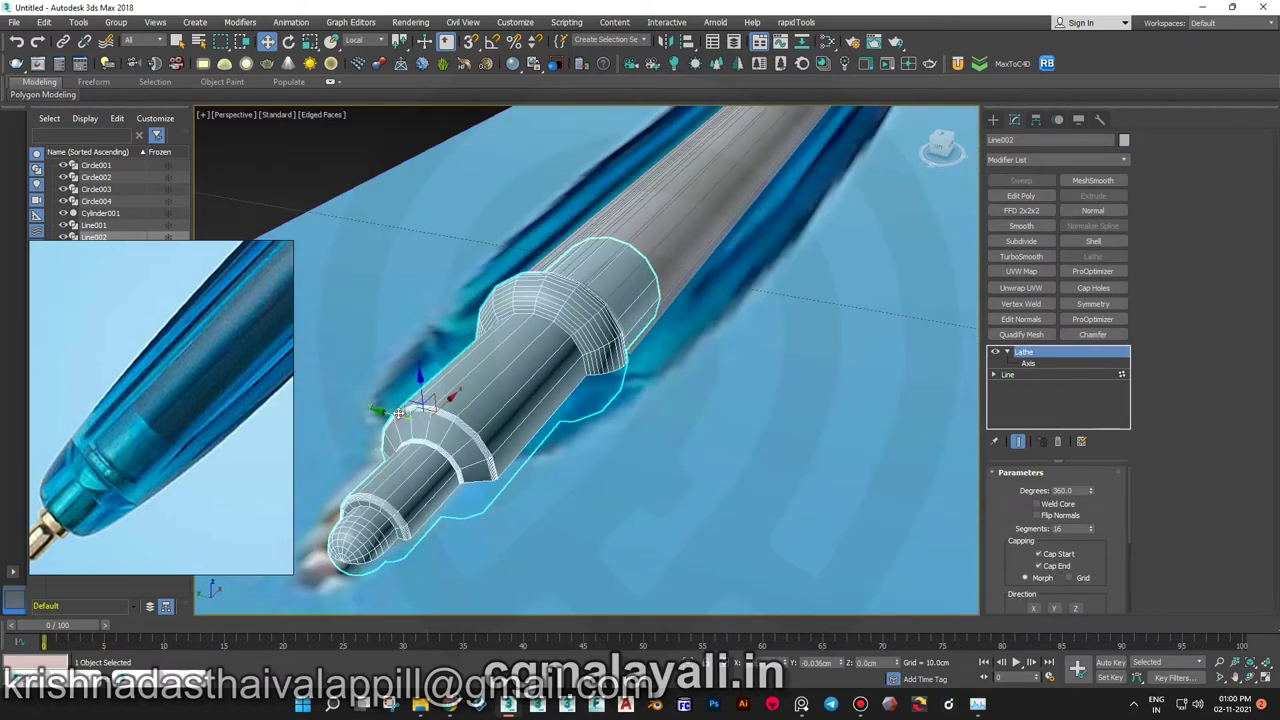
key(l)
key(z)
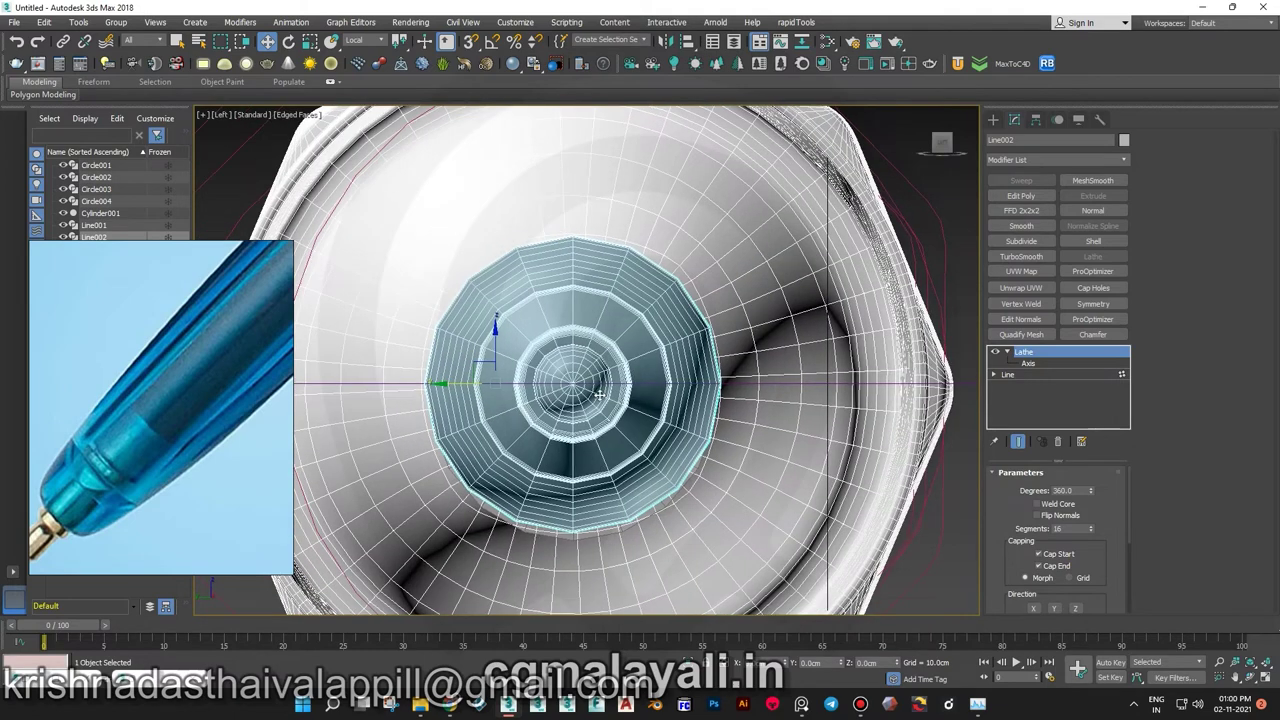
key(p)
- Align the nib to Cylinder001 on Y and Z positions, pivot point to pivot point
key(alt+a)
click(929, 368)
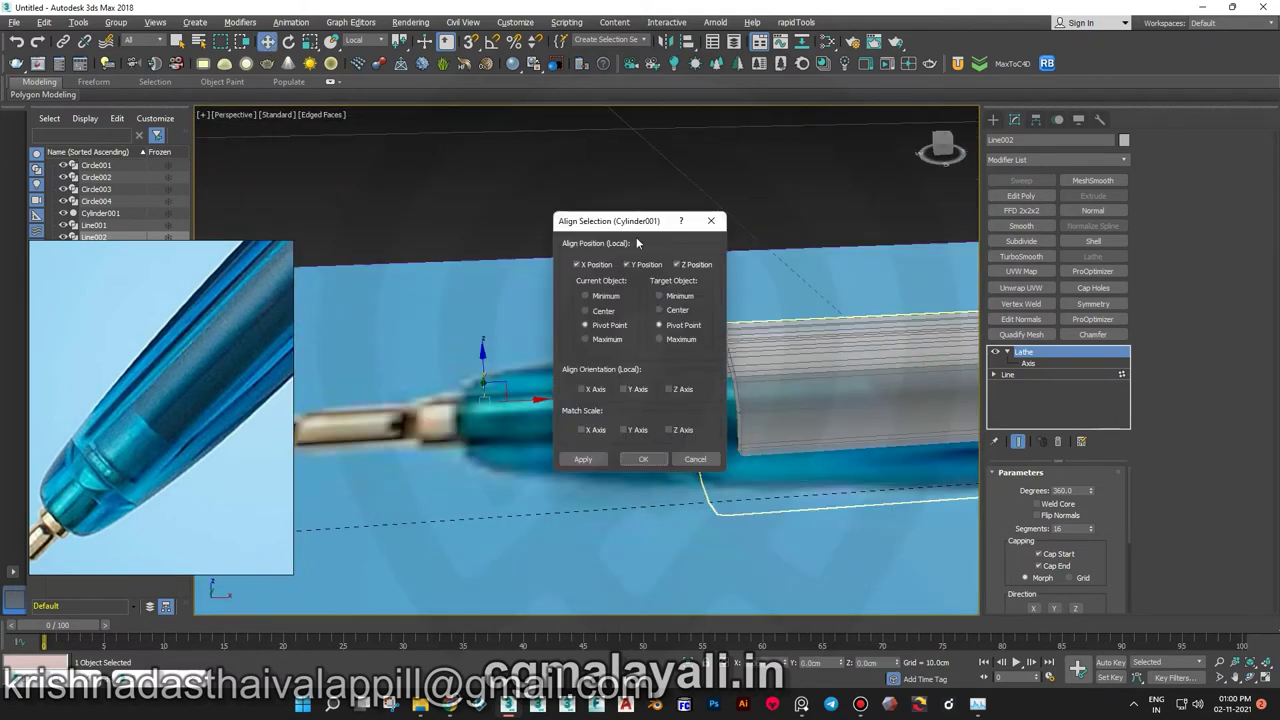
drag(637, 222, 972, 223)
click(1012, 265)
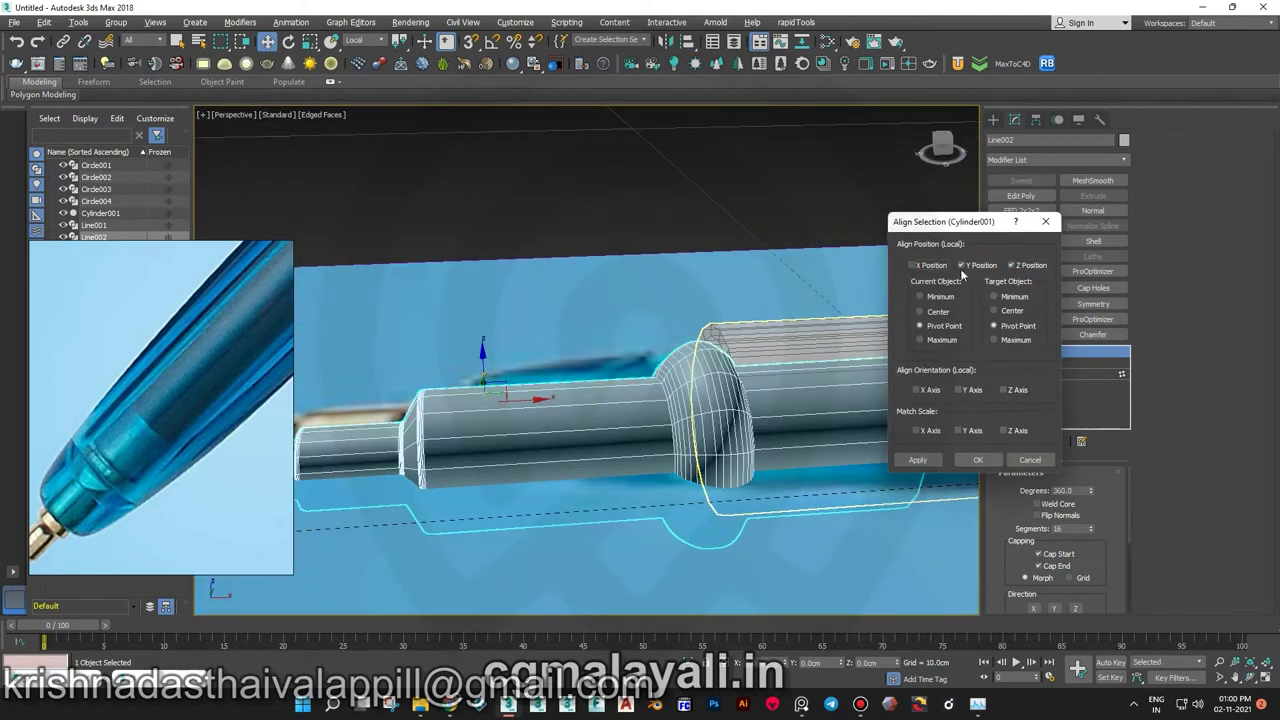
click(978, 459)
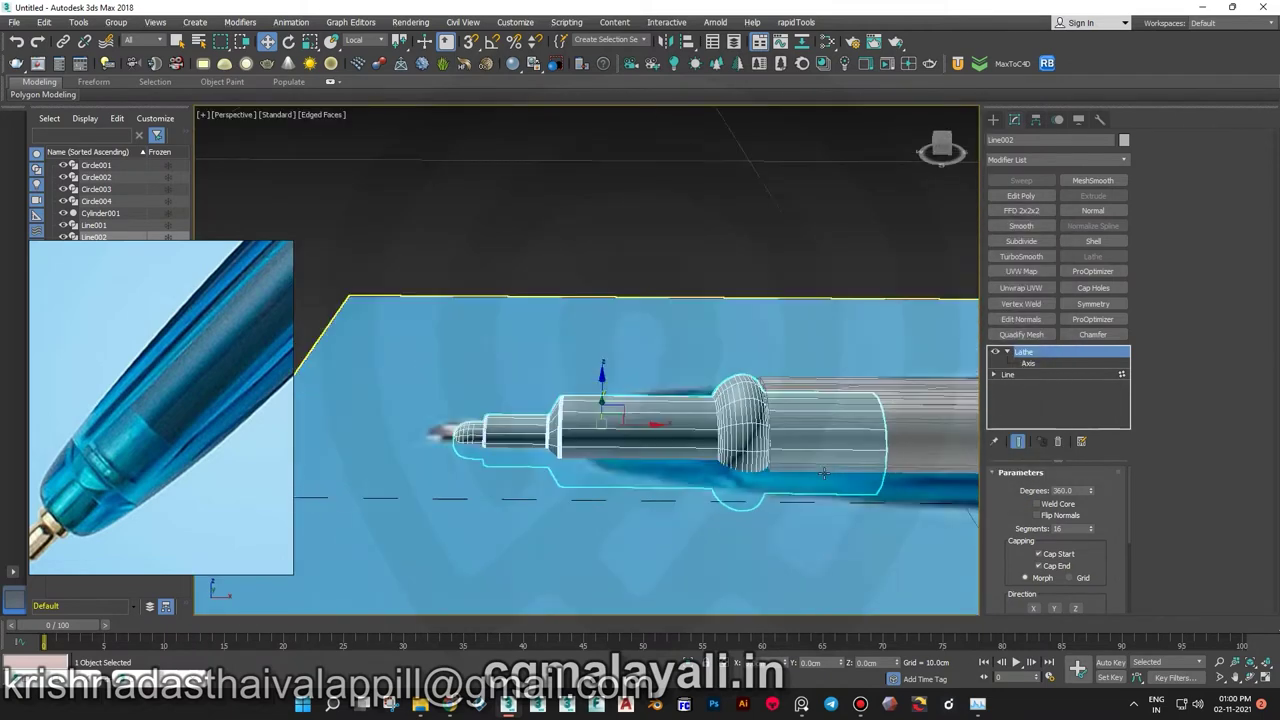
alt+middle_drag(700, 400, 760, 300)
alt+middle_drag(648, 398, 605, 394)
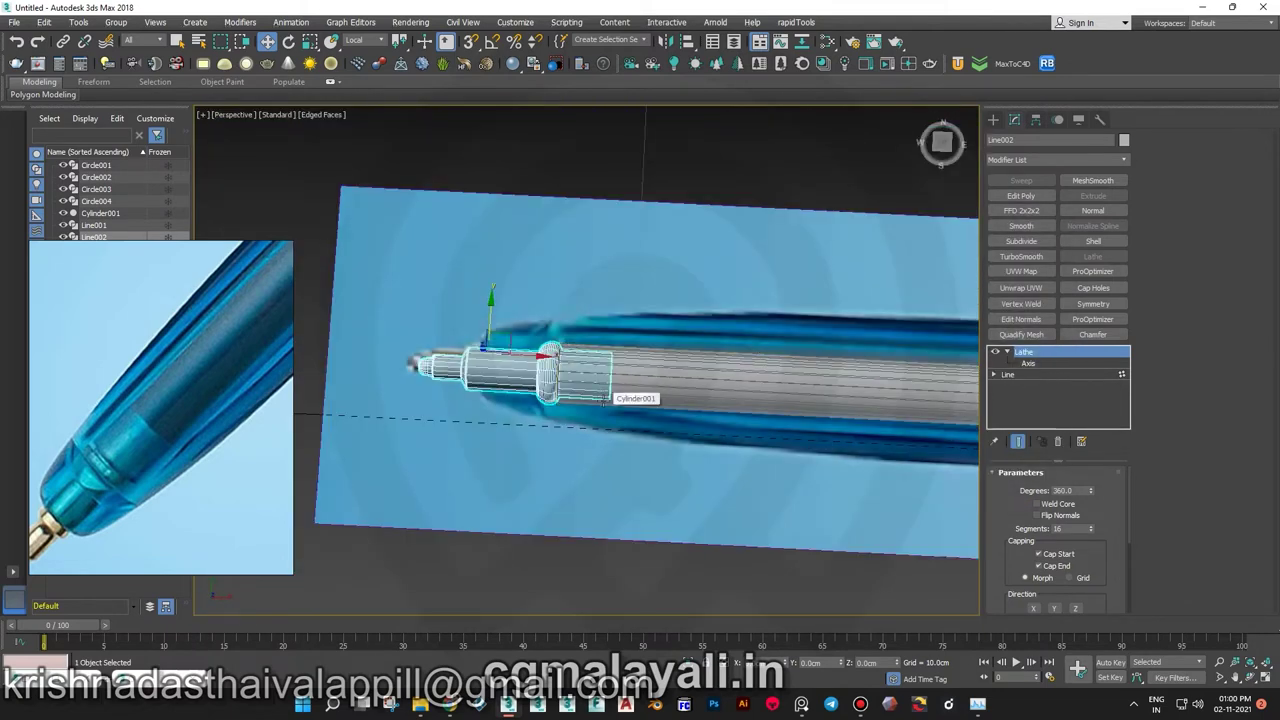
scroll(603, 400, down, 5)
scroll(552, 407, up, 6)
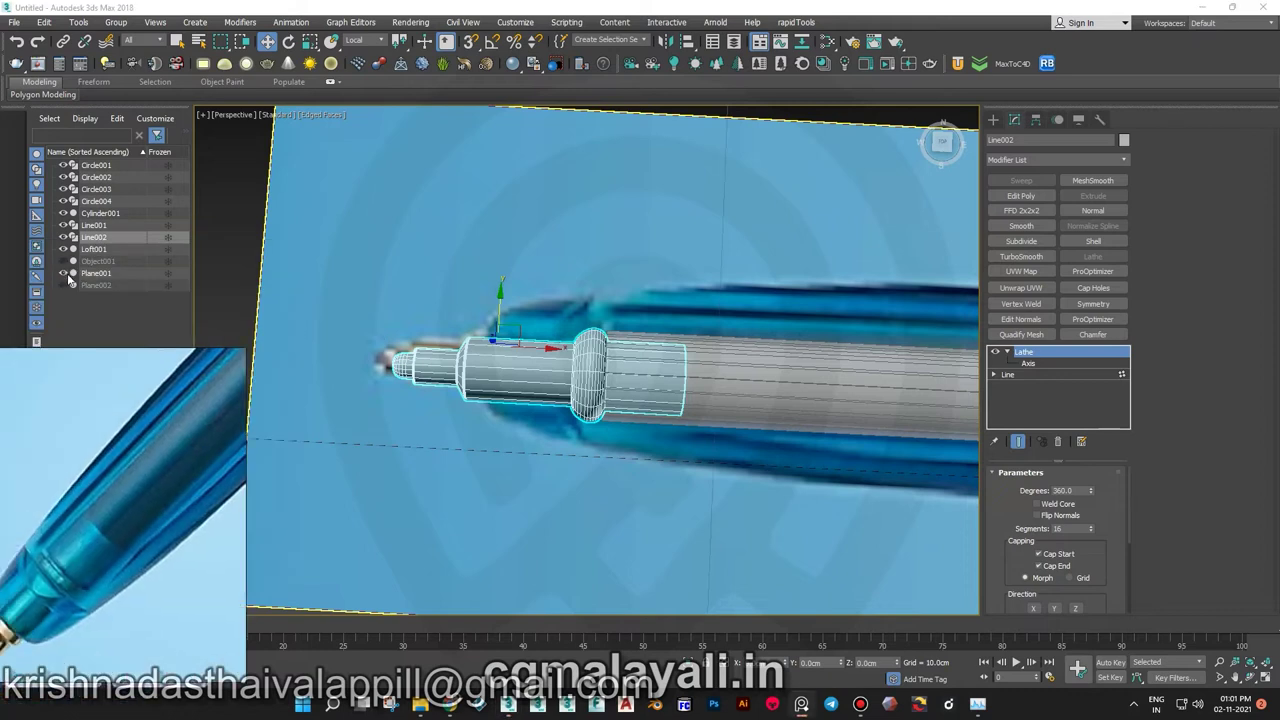
- Unhide Object001, then hide it along with the other nib parts and Plane001
click(63, 261)
scroll(600, 380, down, 4)
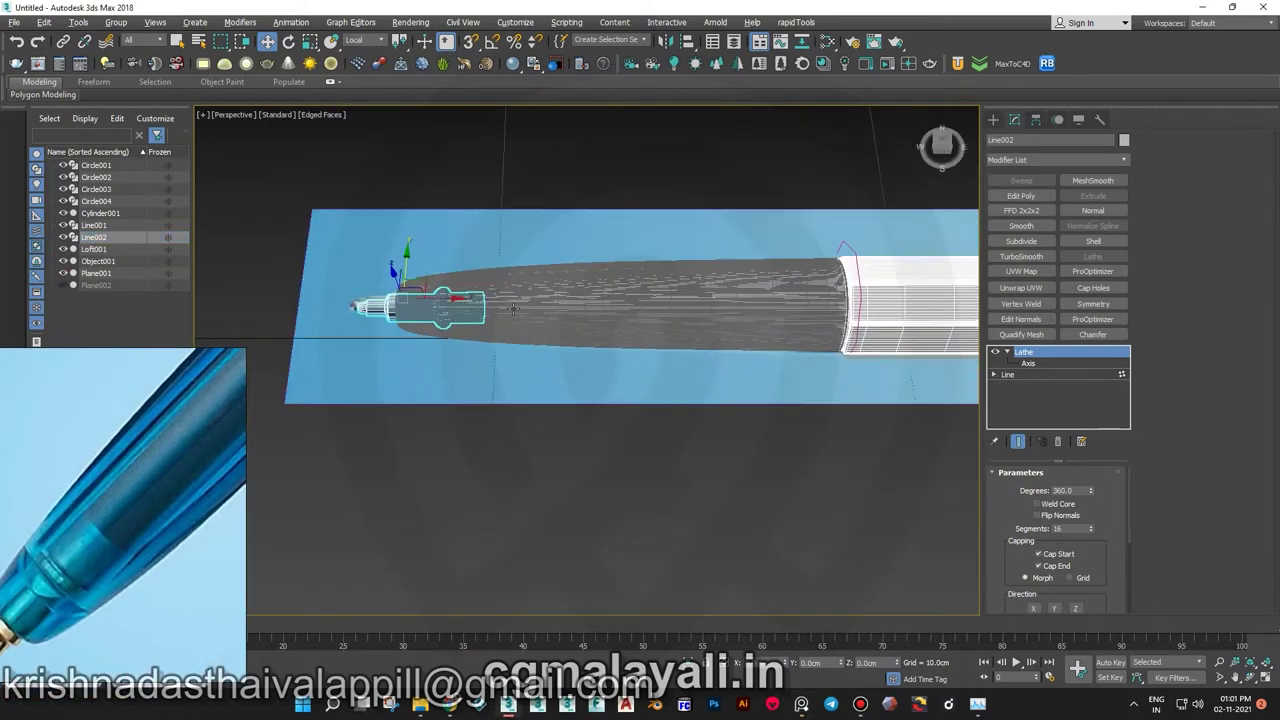
click(656, 368)
click(656, 368)
right_click(560, 318)
click(545, 314)
- Show Plane002's reference photo in the Top view and select the sleeve Loft001
scroll(537, 387, up, 3)
click(623, 374)
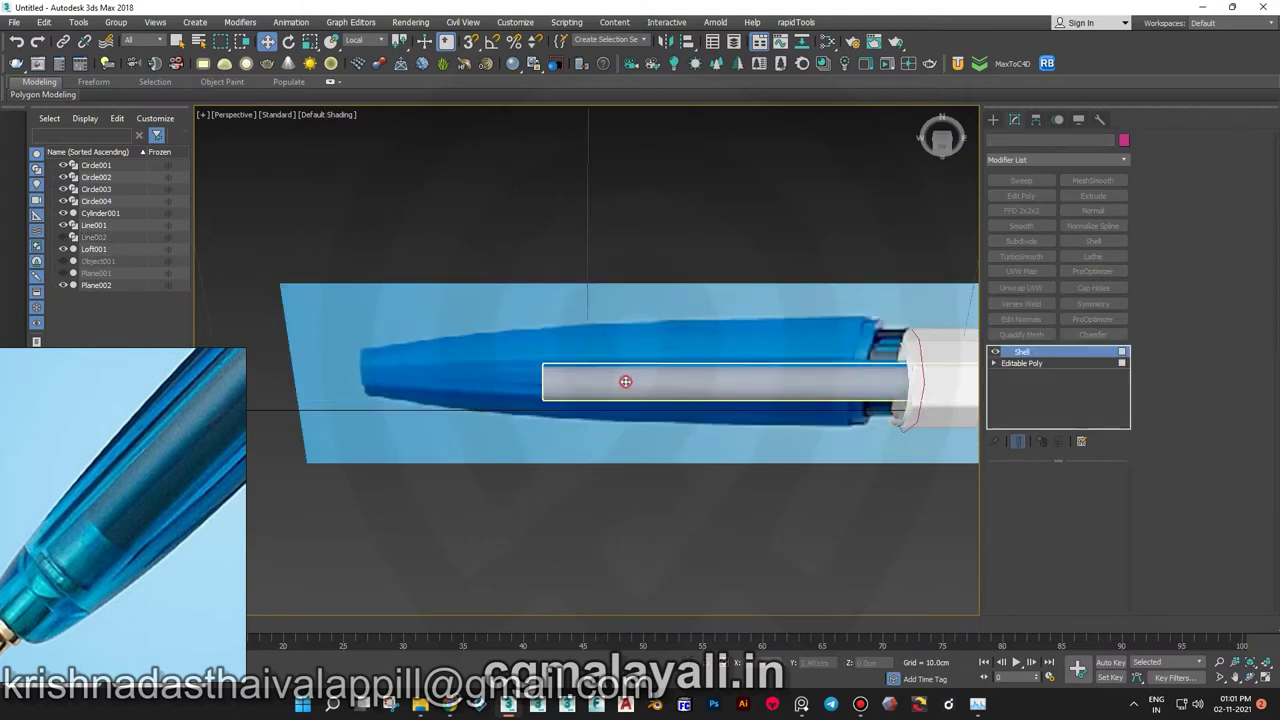
scroll(654, 371, down, 2)
key(t)
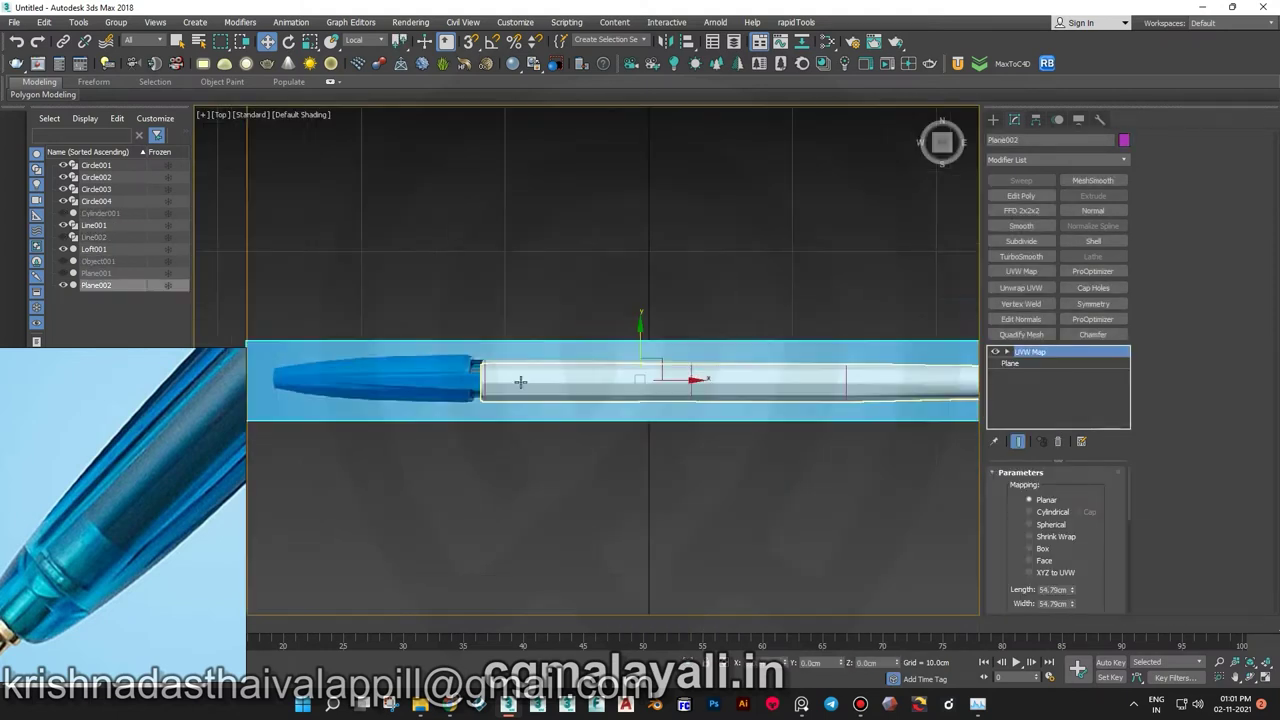
click(514, 380)
scroll(540, 380, up, 3)
- Shift-drag a band of sleeve polygons and clone it to a new Object002
click(1020, 408)
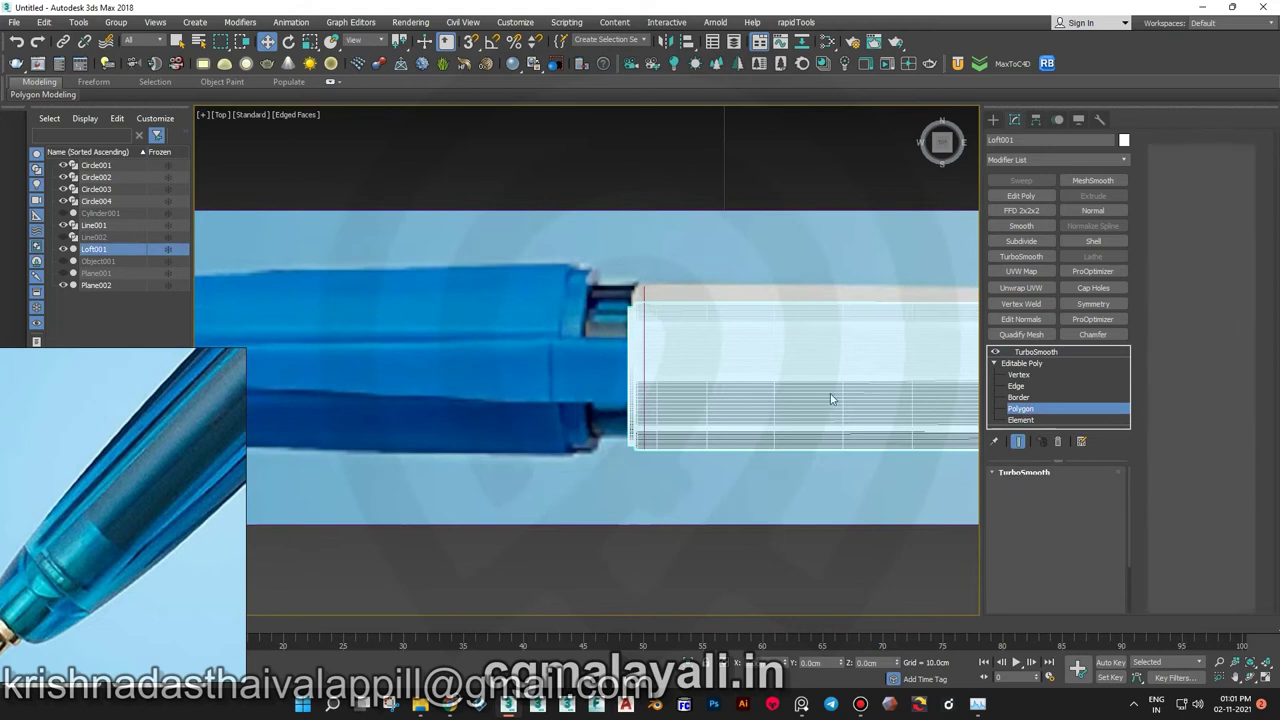
drag(687, 532, 625, 290)
shift+drag(764, 360, 610, 356)
click(568, 331)
click(703, 351)
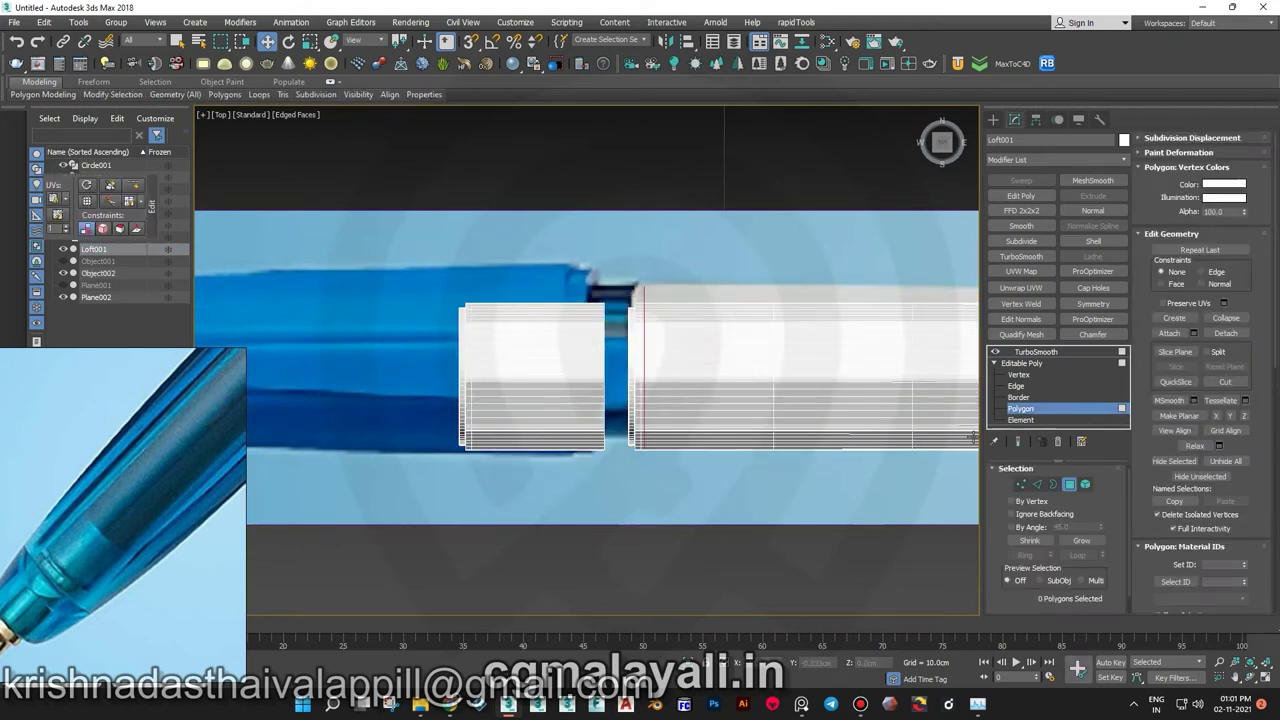
click(543, 377)
- Rotate the copied section 180° with angle snap and move it left over the grip
scroll(622, 408, down, 3)
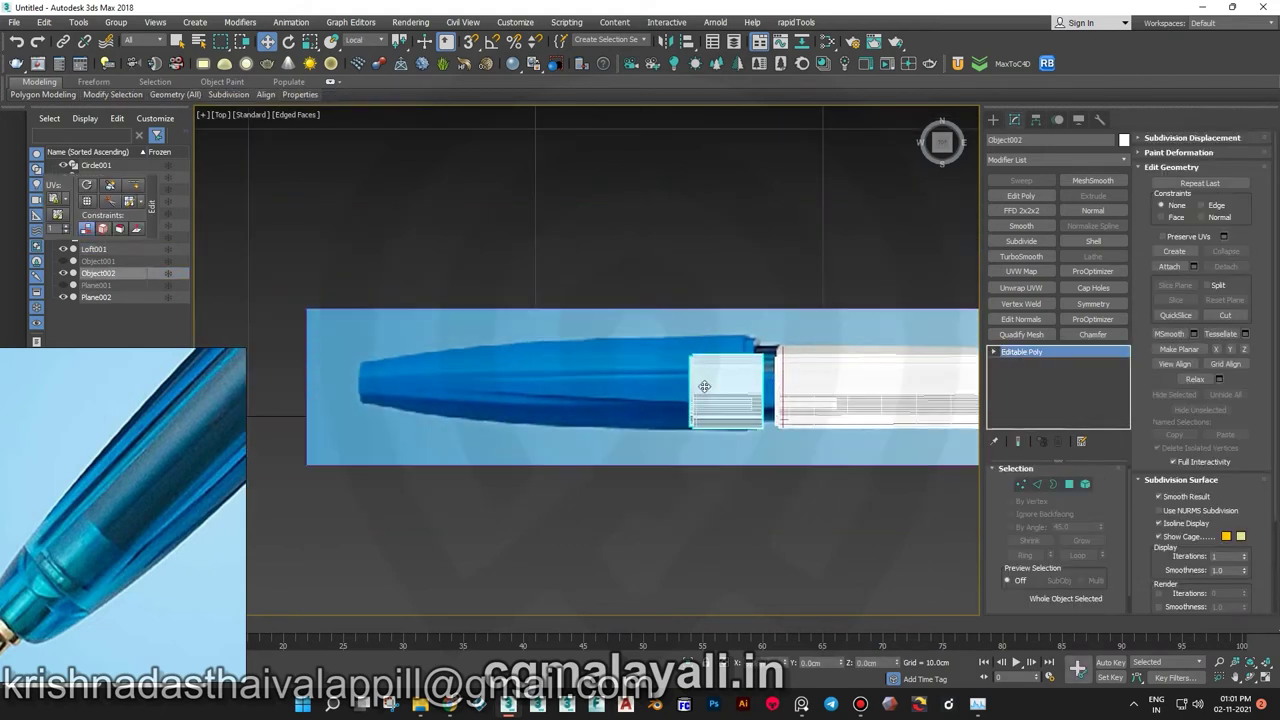
click(1036, 119)
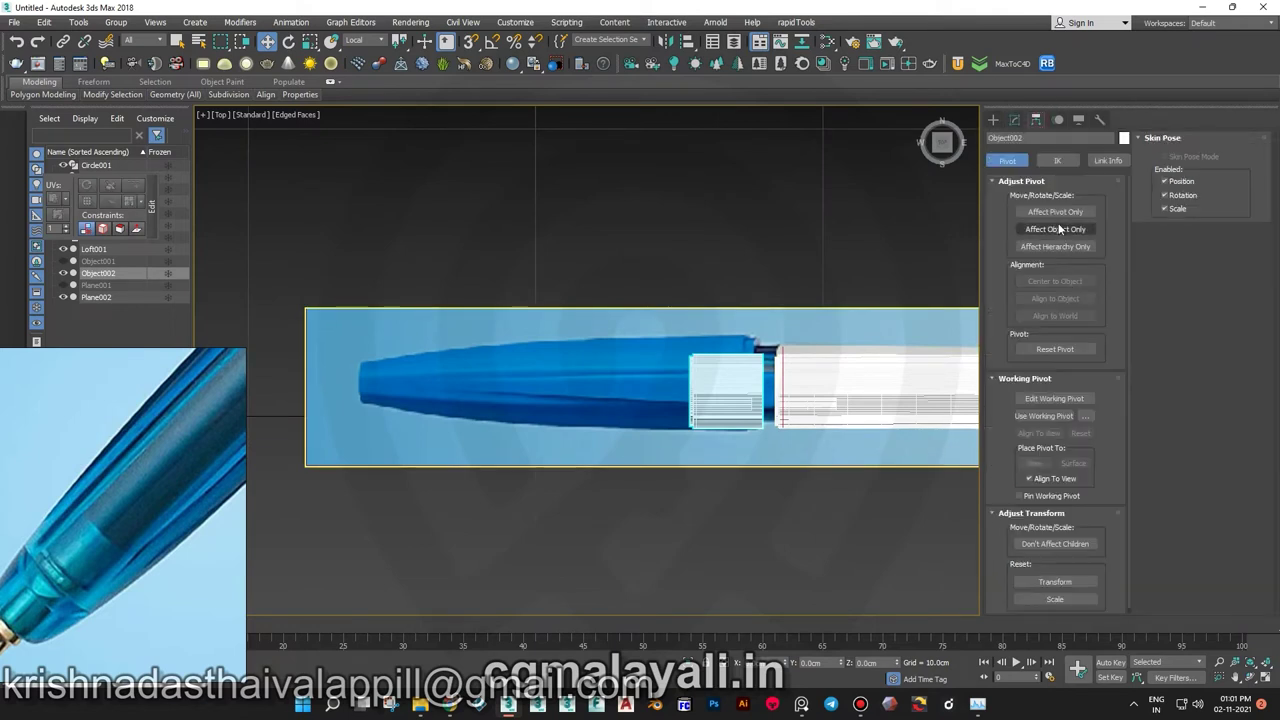
scroll(752, 390, up, 3)
click(993, 119)
key(e)
drag(740, 360, 780, 400)
key(a)
scroll(800, 373, up, 2)
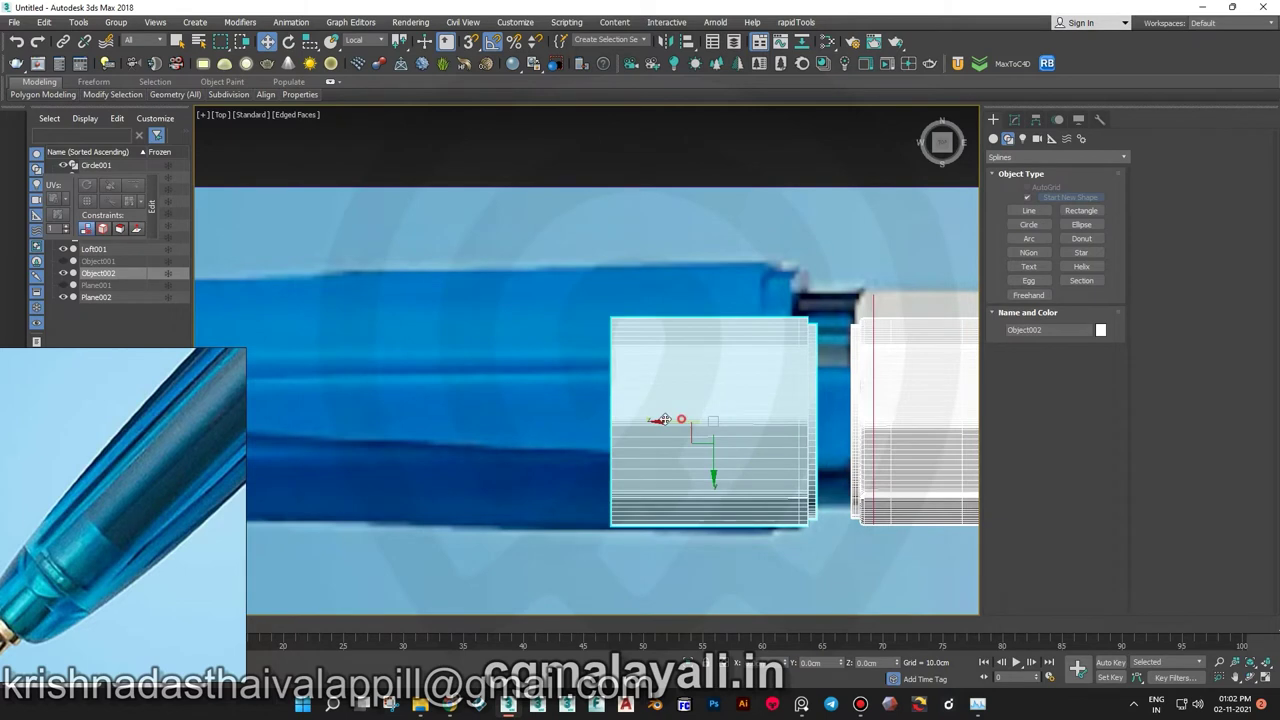
drag(664, 419, 652, 408)
- Select the copied section's right-end vertices and all its polygons for rotating
click(1014, 119)
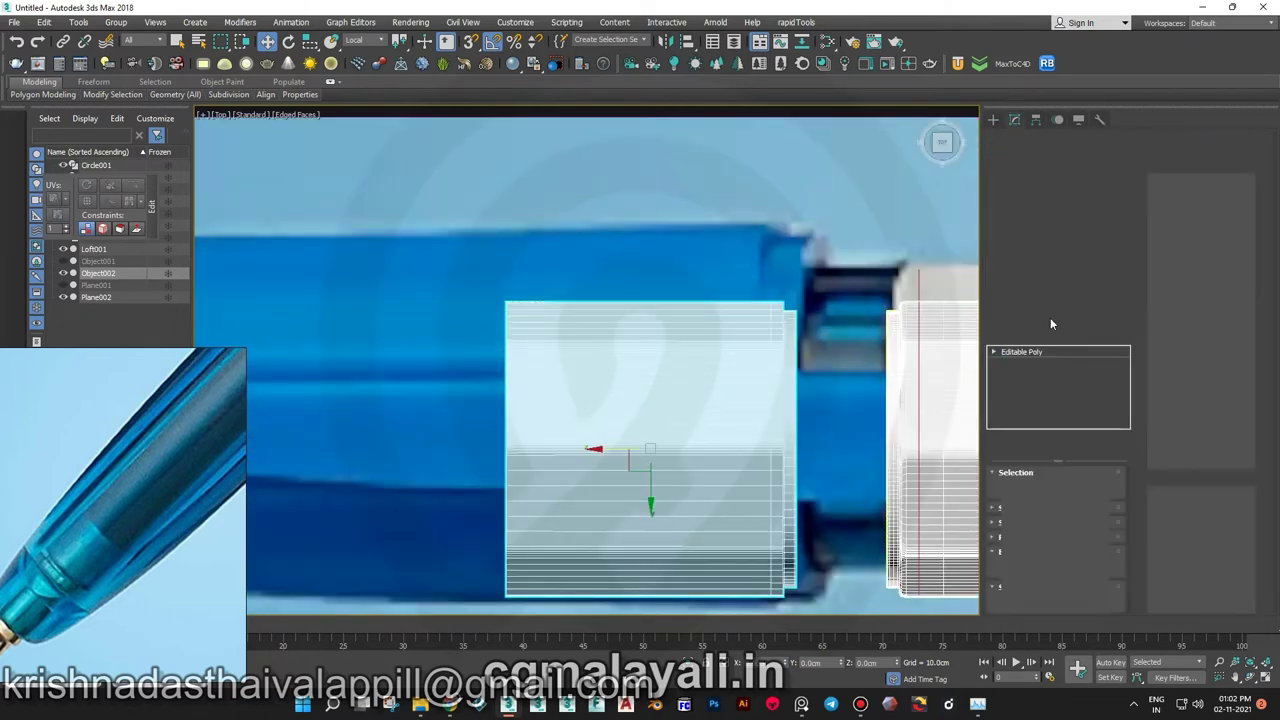
key(1)
scroll(750, 323, up, 3)
scroll(750, 323, down, 2)
drag(727, 198, 758, 602)
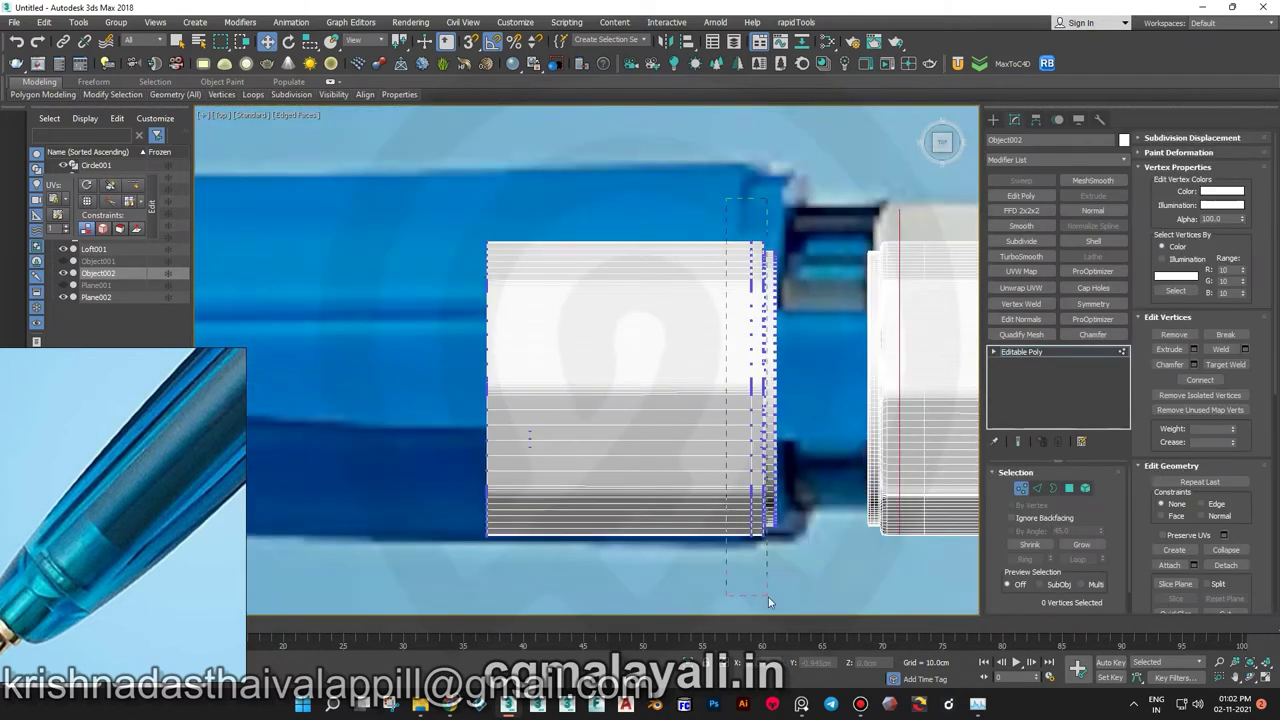
scroll(782, 400, down, 2)
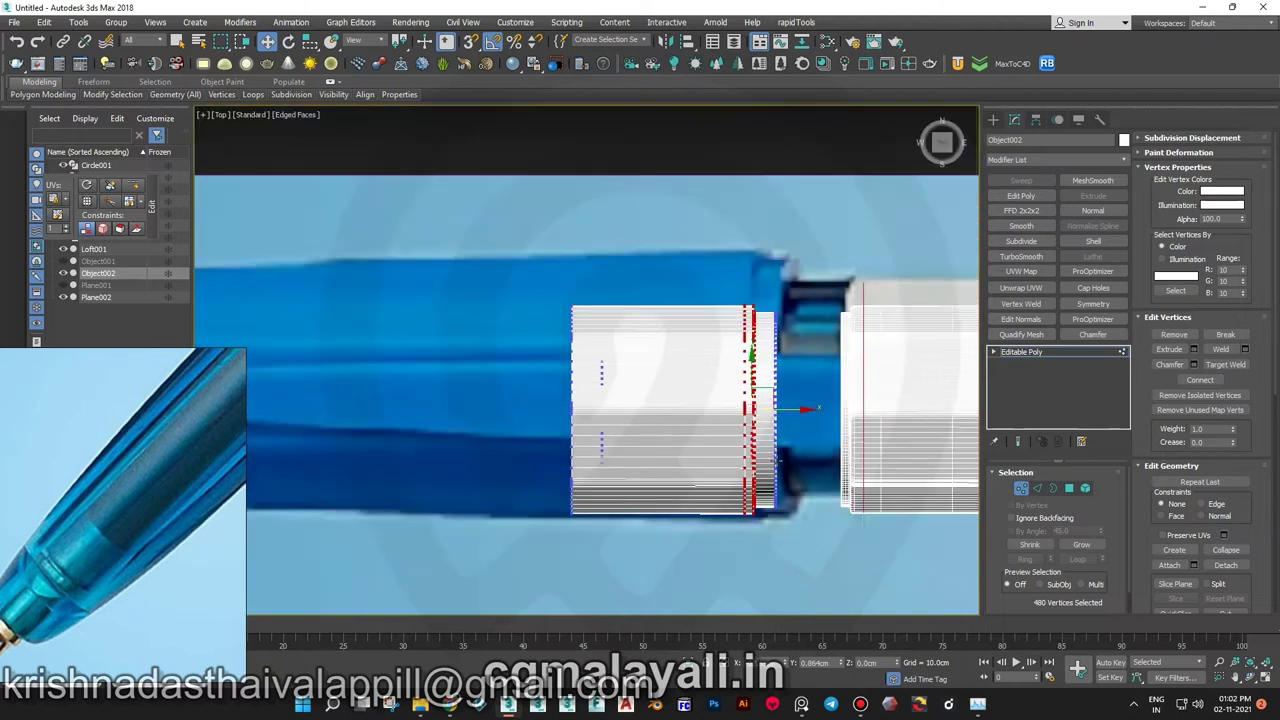
ctrl+click(1085, 488)
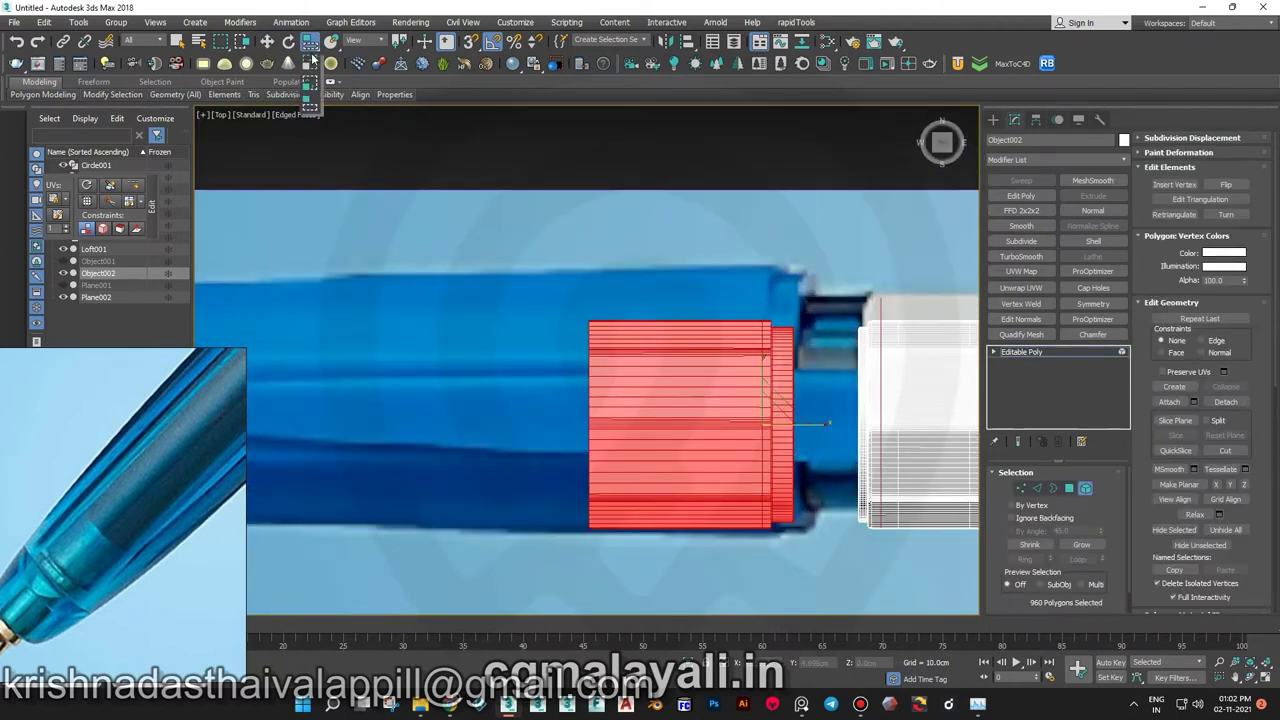
key(e)
scroll(720, 370, up, 2)
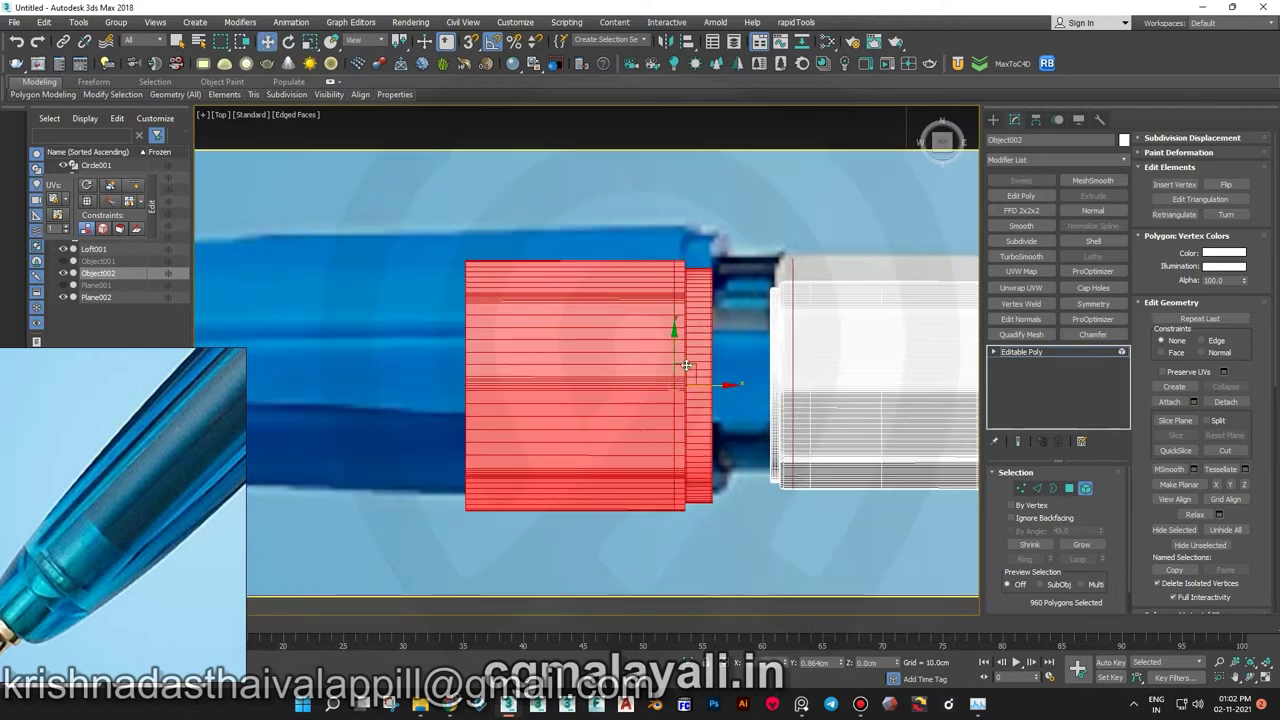
scroll(698, 368, down, 3)
scroll(699, 415, up, 2)
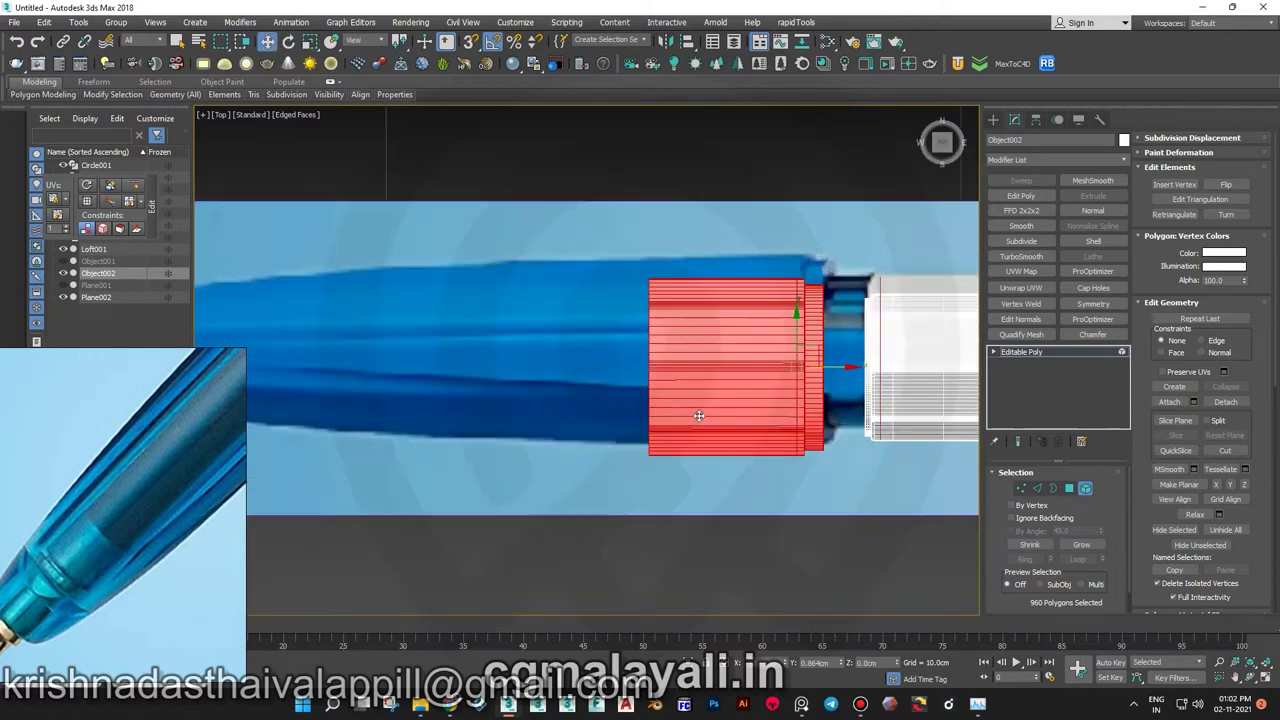
scroll(765, 390, down, 1)
- Select the grip section's open border and extrude it leftward toward the tip
click(1052, 488)
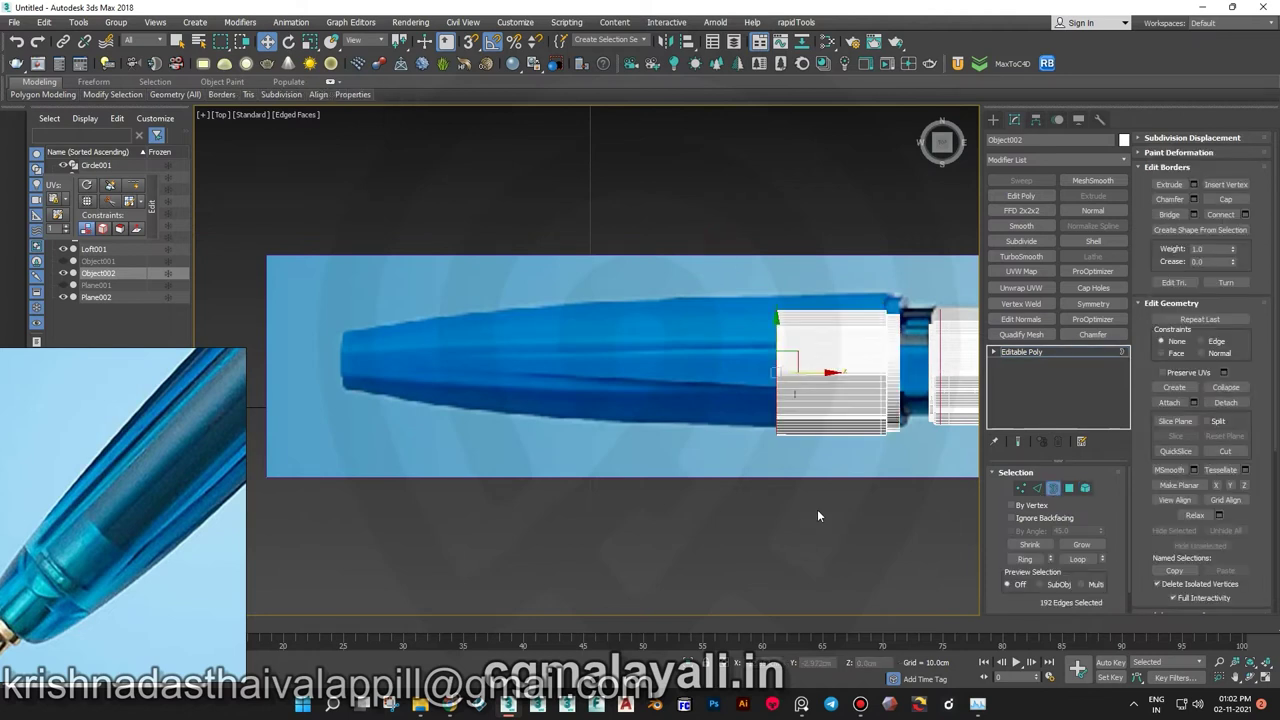
shift+drag(813, 377, 651, 370)
key(r)
middle_drag(644, 366, 829, 366)
key(w)
shift+drag(841, 373, 651, 383)
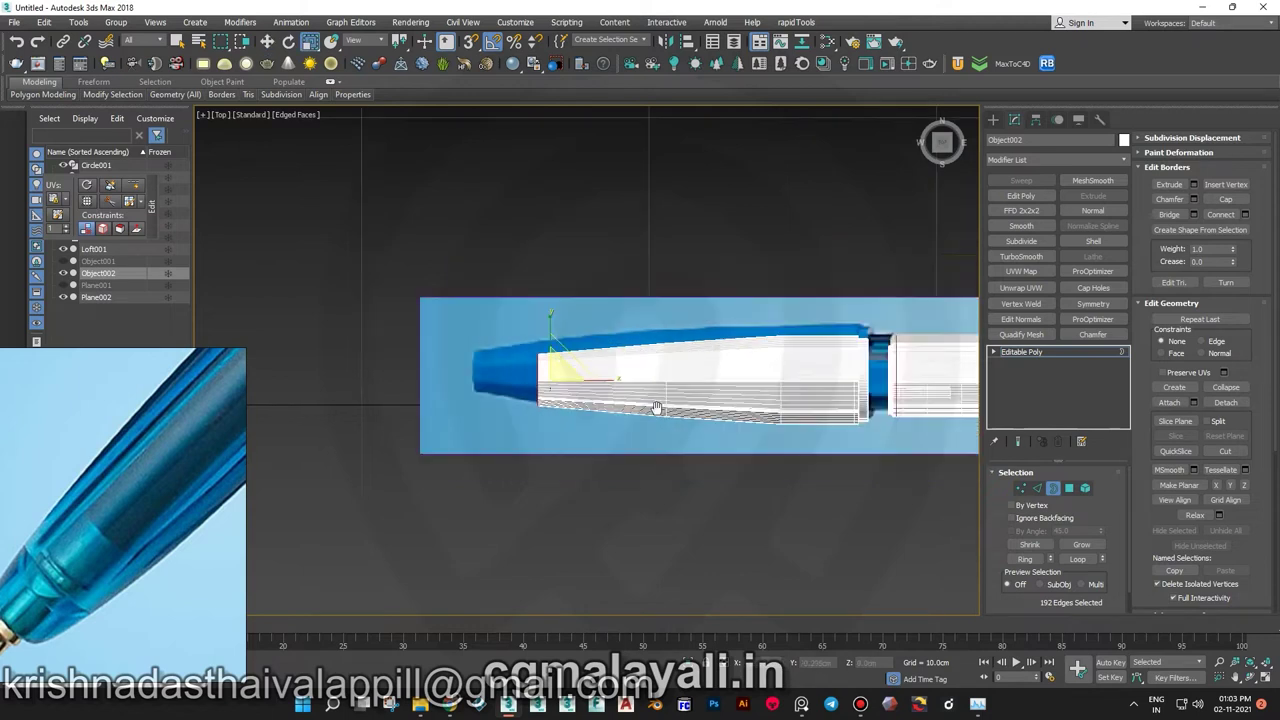
- Pull the open border further to lengthen the grip section toward the tip
scroll(652, 405, down, 3)
scroll(642, 385, up, 6)
key(e)
key(w)
shift+drag(735, 401, 535, 400)
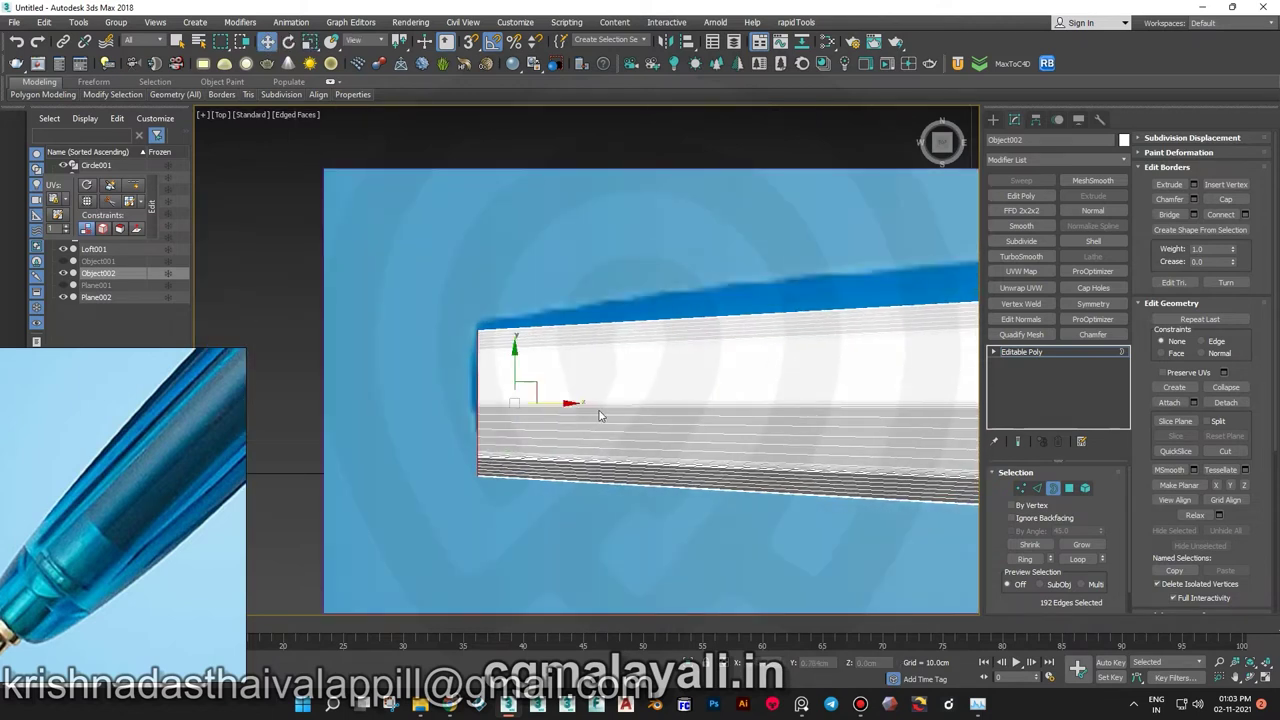
scroll(783, 387, down, 3)
scroll(783, 387, up, 4)
- Select edges on the grip section for scaling and switch to wireframe display
click(1037, 488)
scroll(535, 438, up, 2)
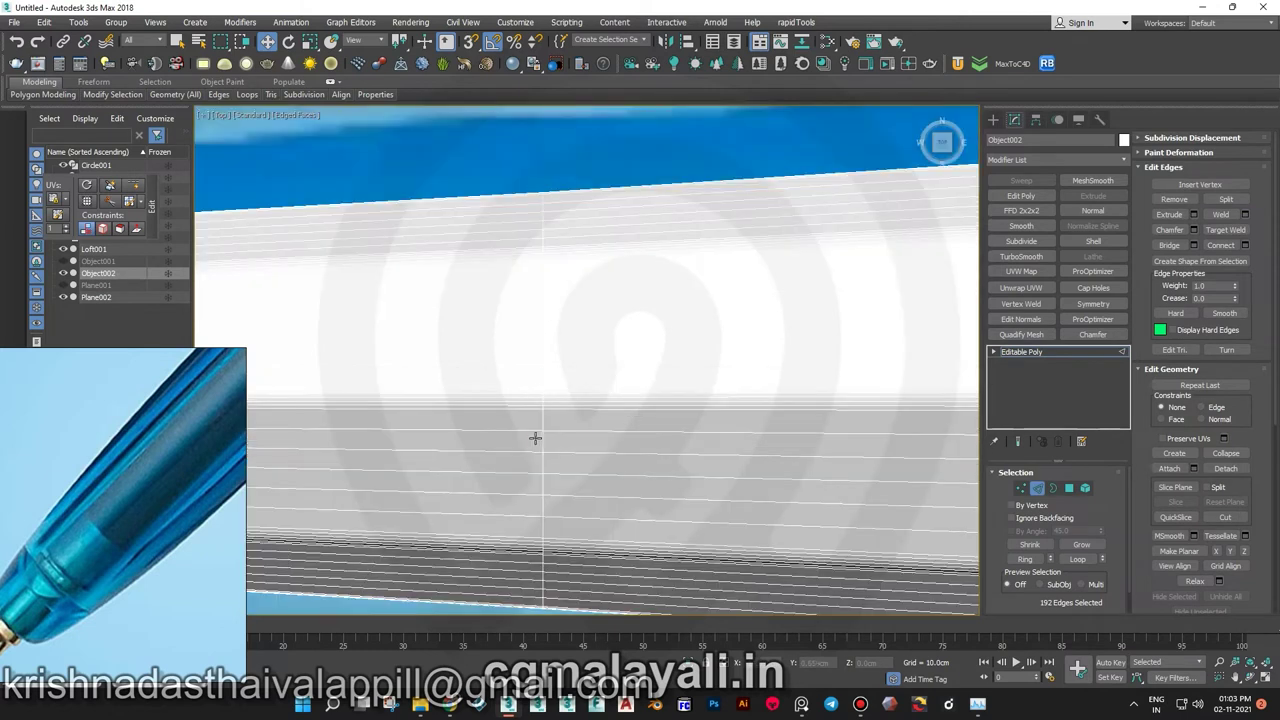
scroll(740, 289, down, 3)
scroll(781, 339, up, 2)
click(781, 339)
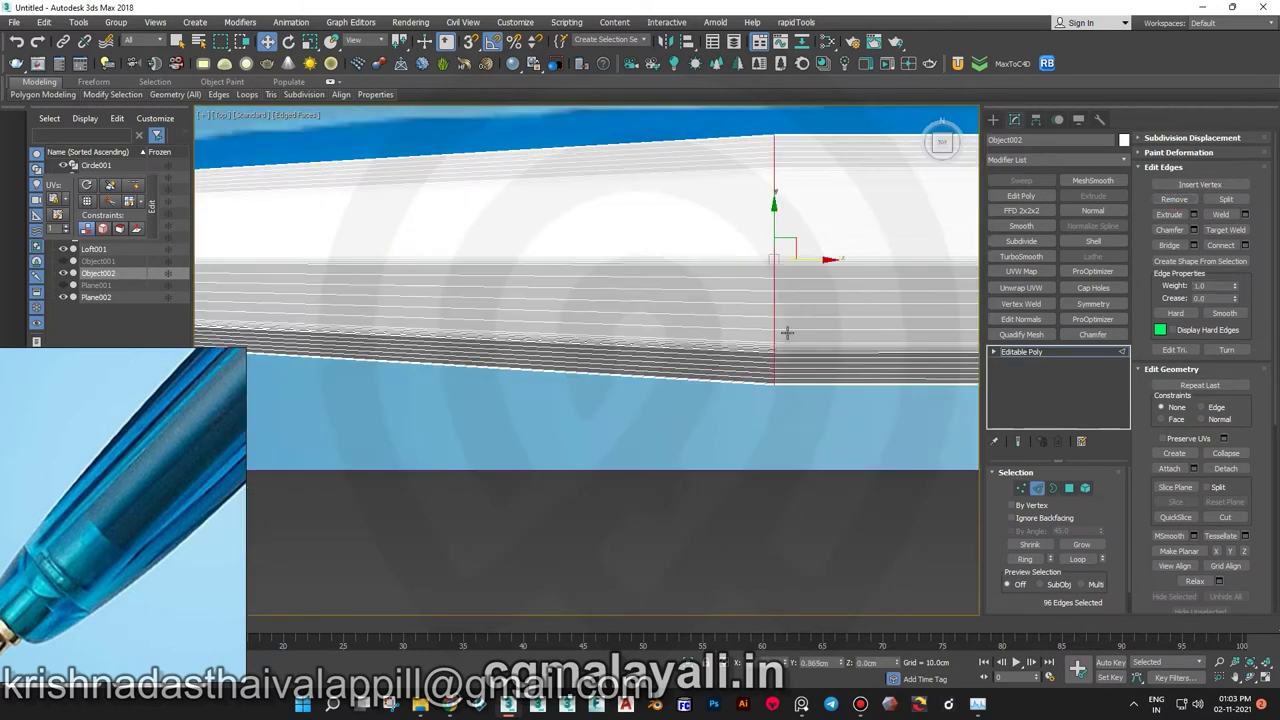
scroll(586, 243, down, 3)
key(r)
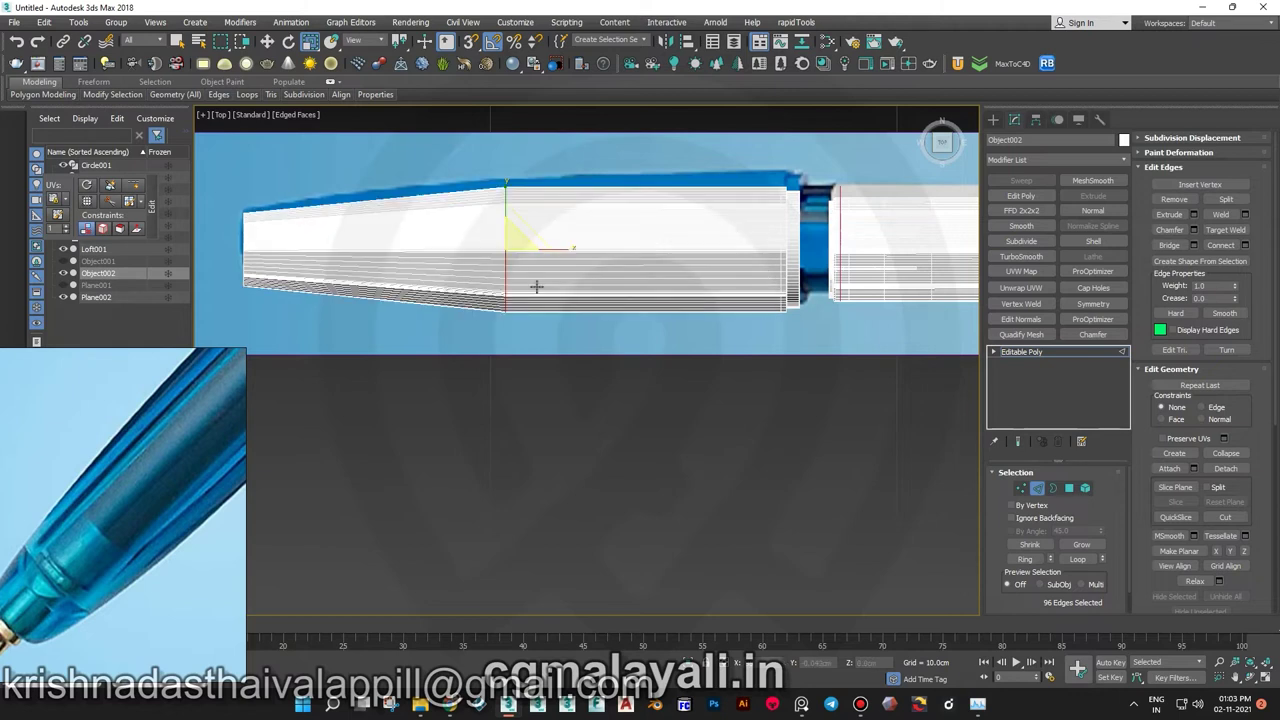
key(F3)
scroll(701, 342, up, 2)
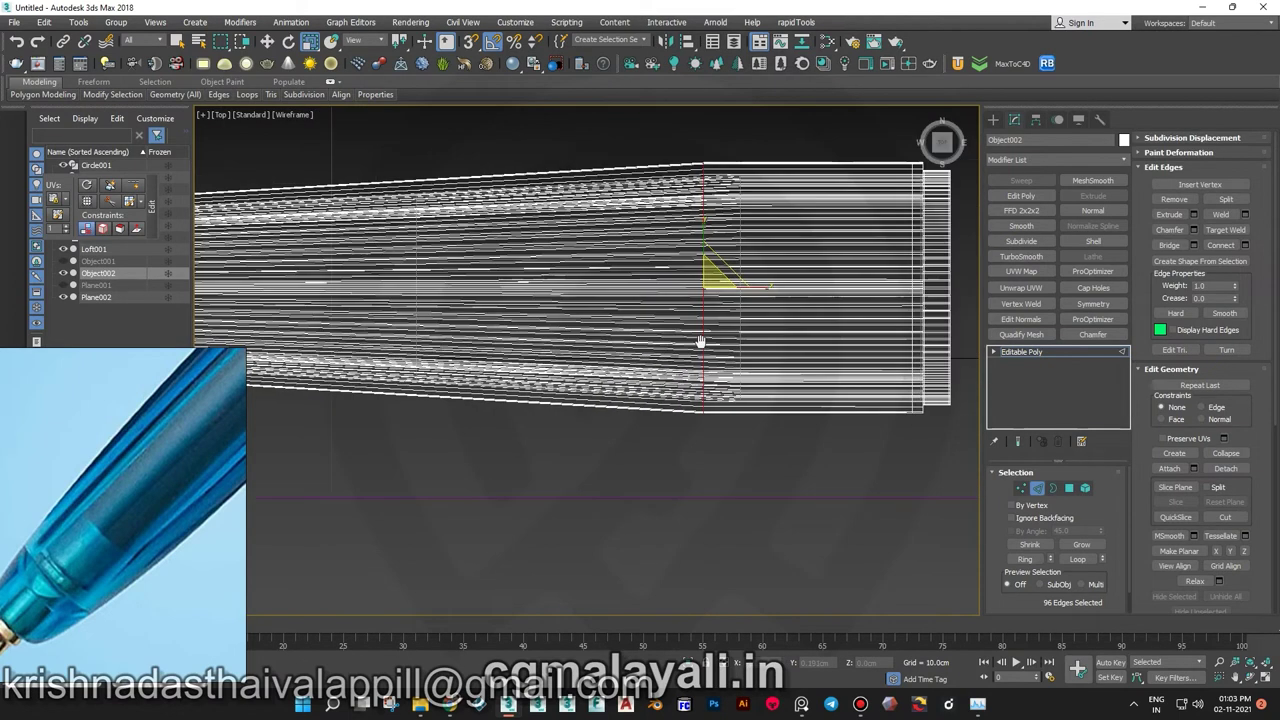
- Select the vertex ring near the step and align it with the neighbouring edge loop
key(1)
drag(684, 143, 738, 439)
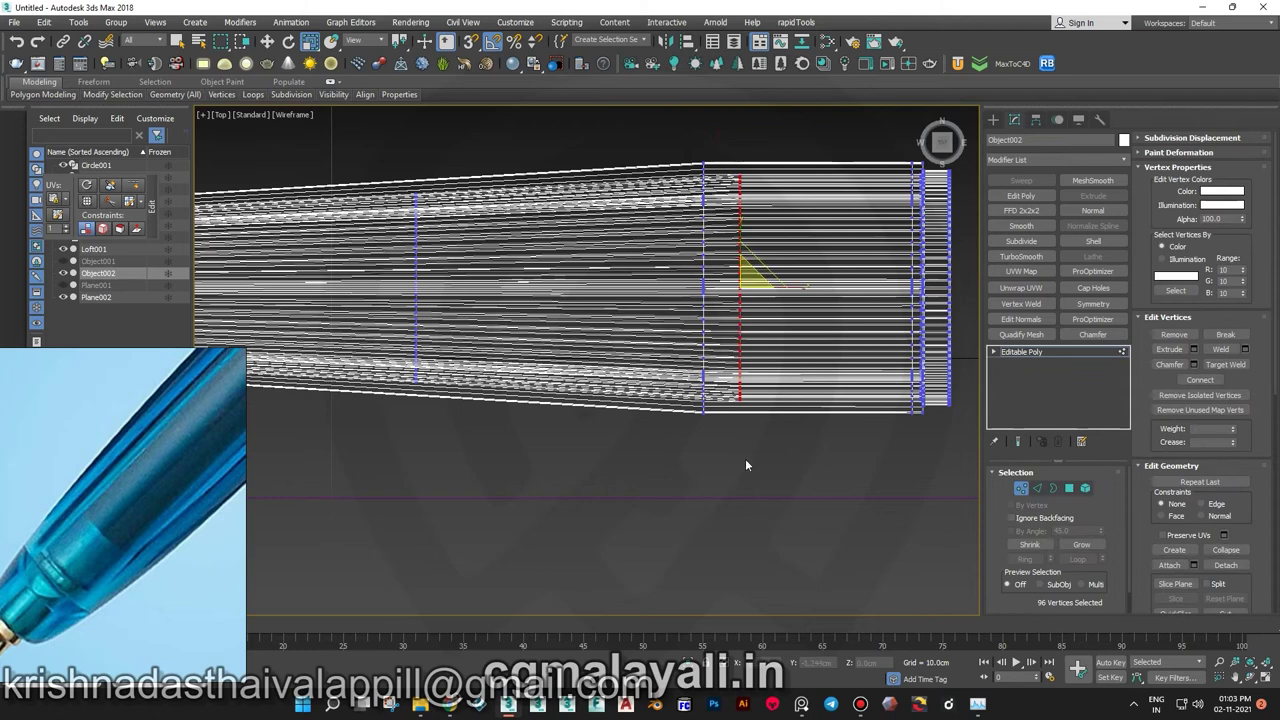
drag(783, 288, 748, 297)
scroll(604, 154, down, 2)
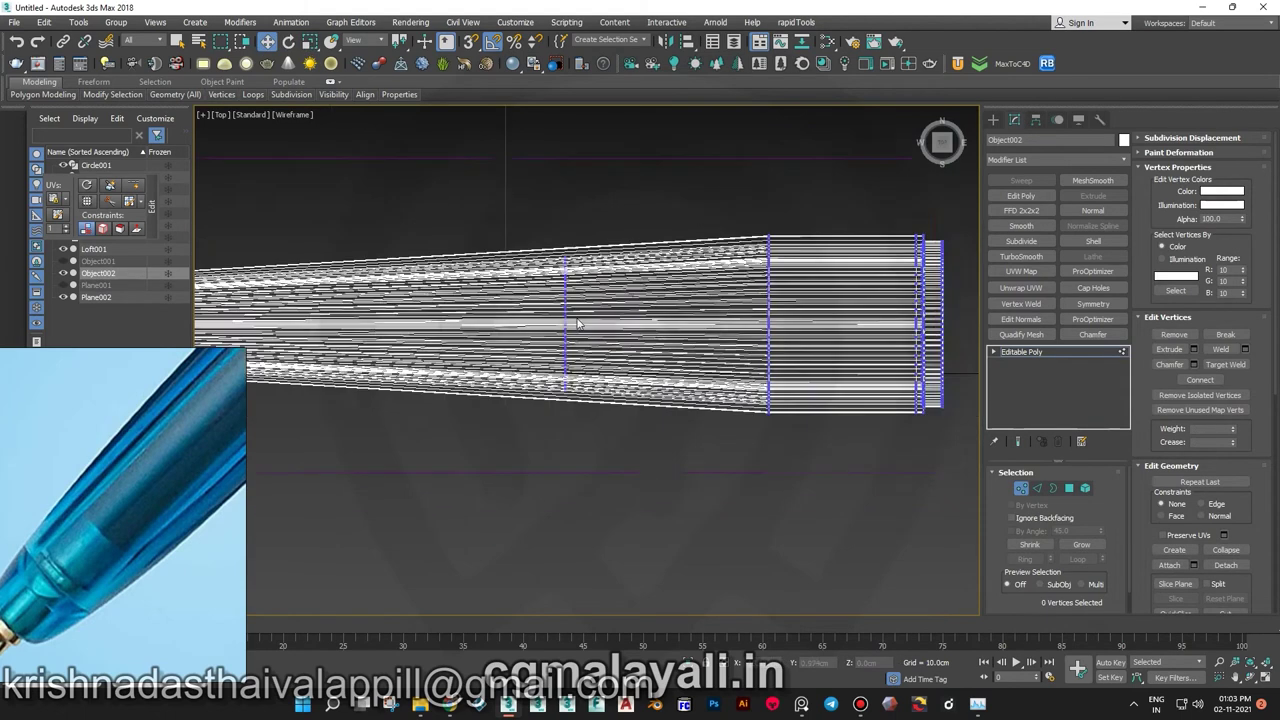
- Select the vertex rings at the narrow end and frame them in view
drag(548, 183, 862, 518)
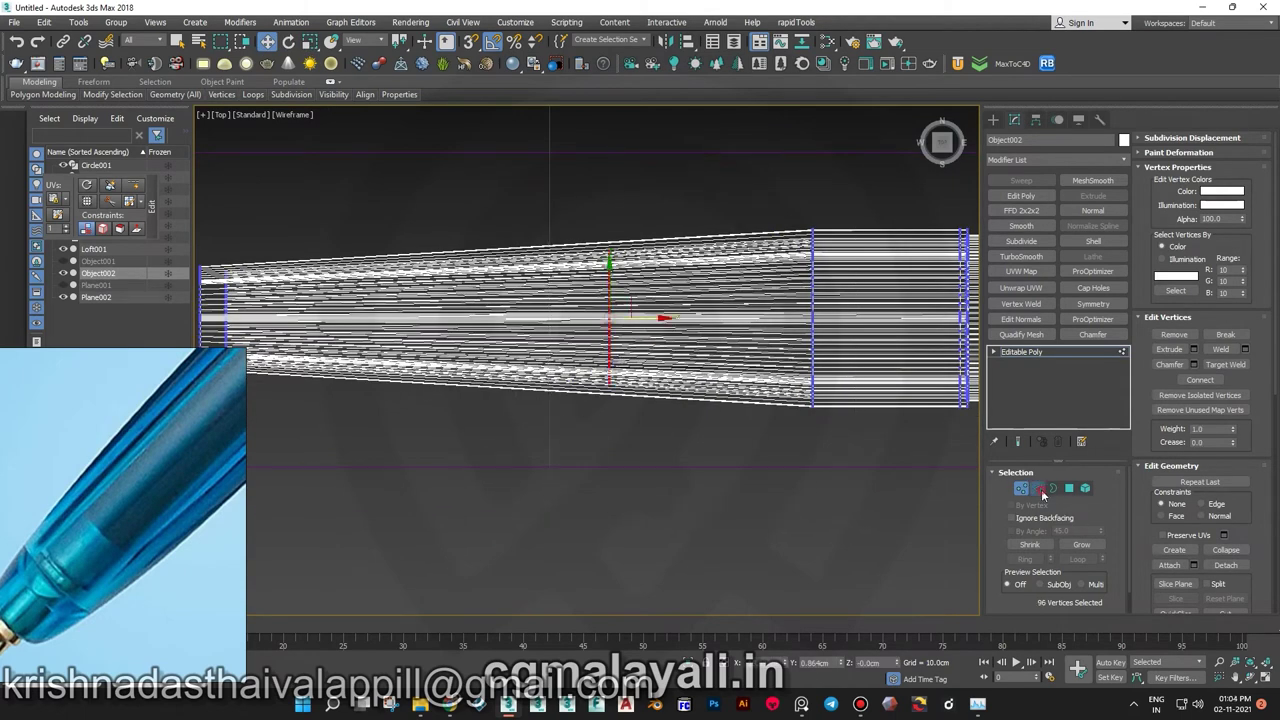
click(1041, 490)
scroll(592, 289, up, 3)
scroll(600, 289, down, 3)
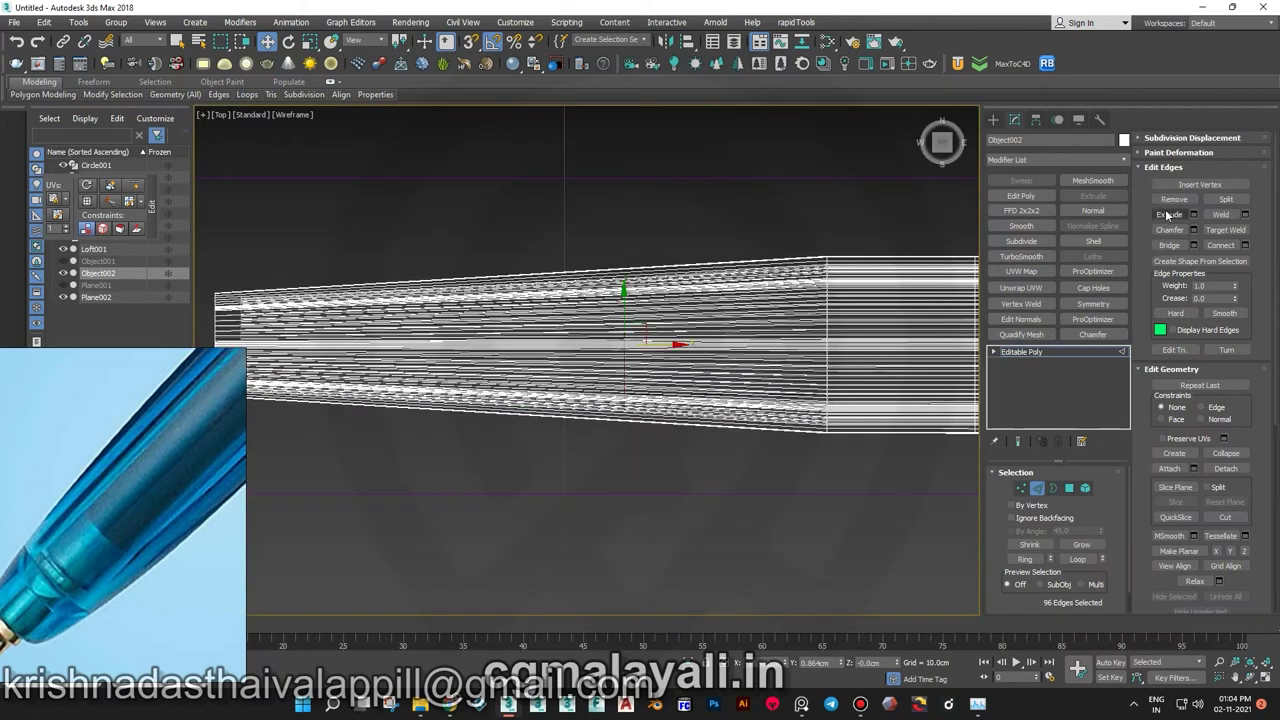
click(1021, 488)
key(z)
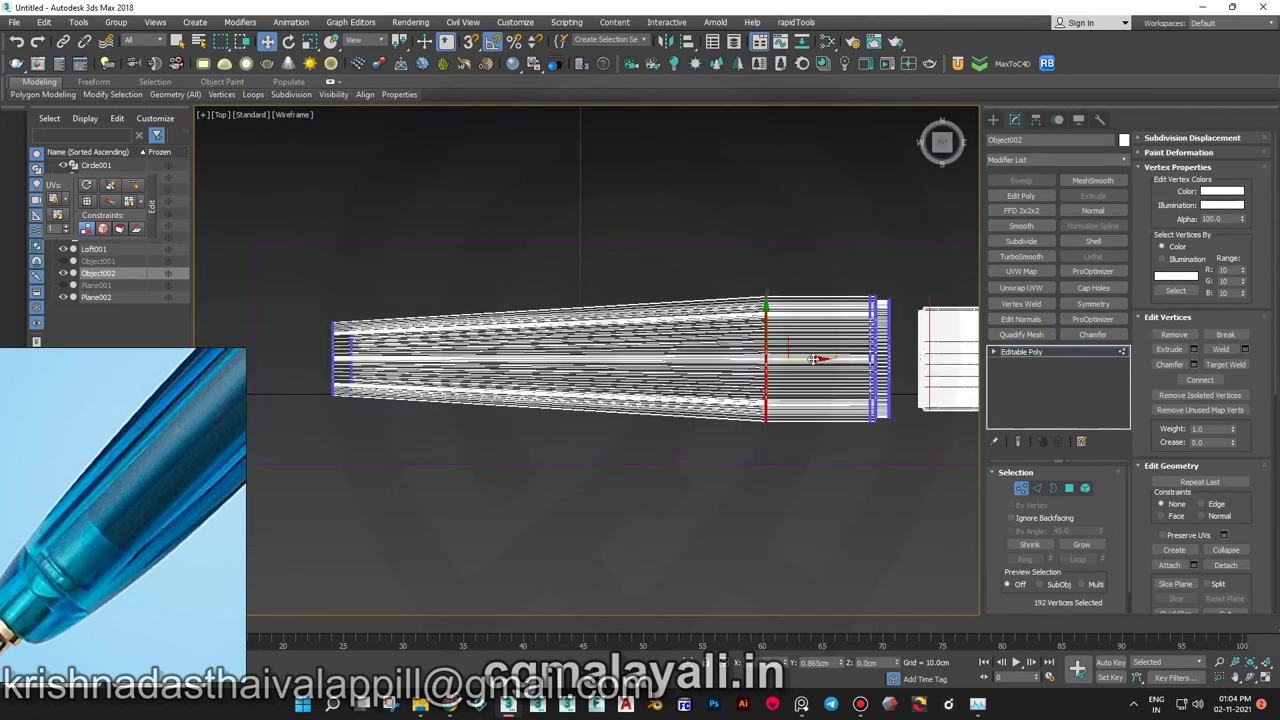
key(F3)
- Slide the selected rings forward and select only the front-end ring for scaling
drag(815, 358, 604, 358)
key(r)
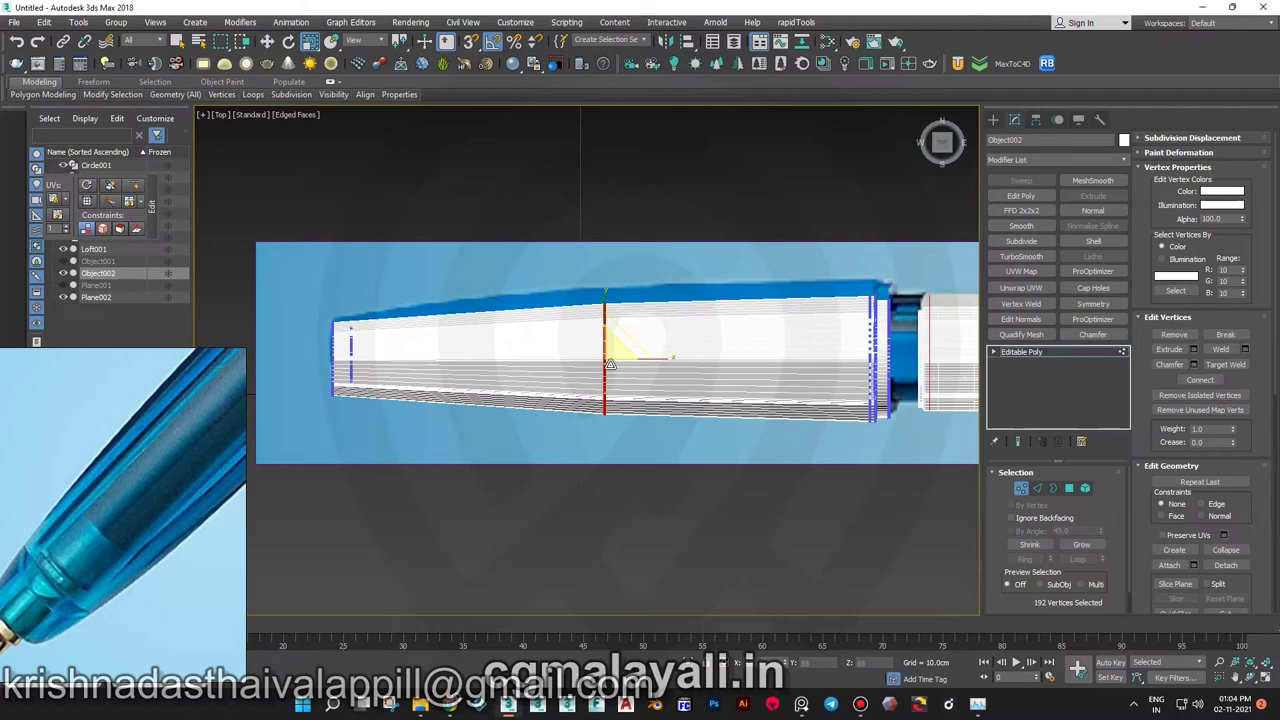
scroll(421, 399, up, 4)
key(F3)
drag(410, 230, 466, 511)
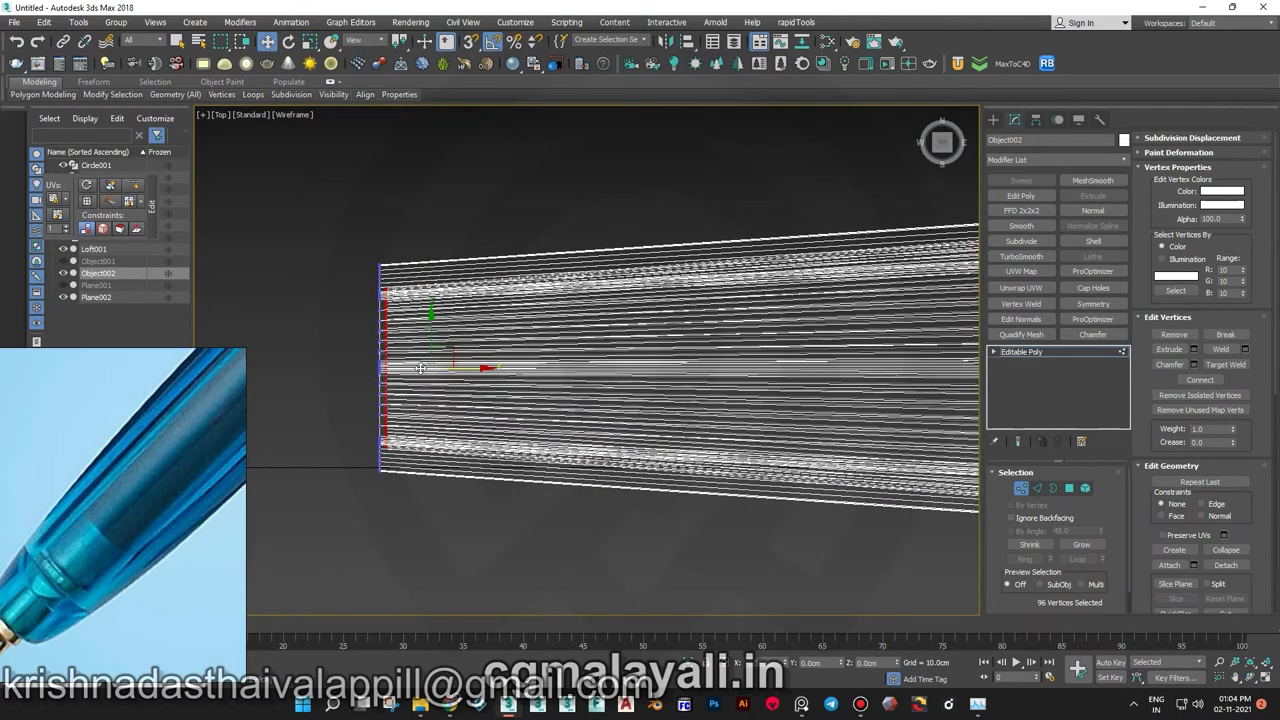
mouse_move(471, 366)
alt+middle_down()
mouse_move(594, 372)
mouse_move(554, 430)
alt+middle_up()
key(F3)
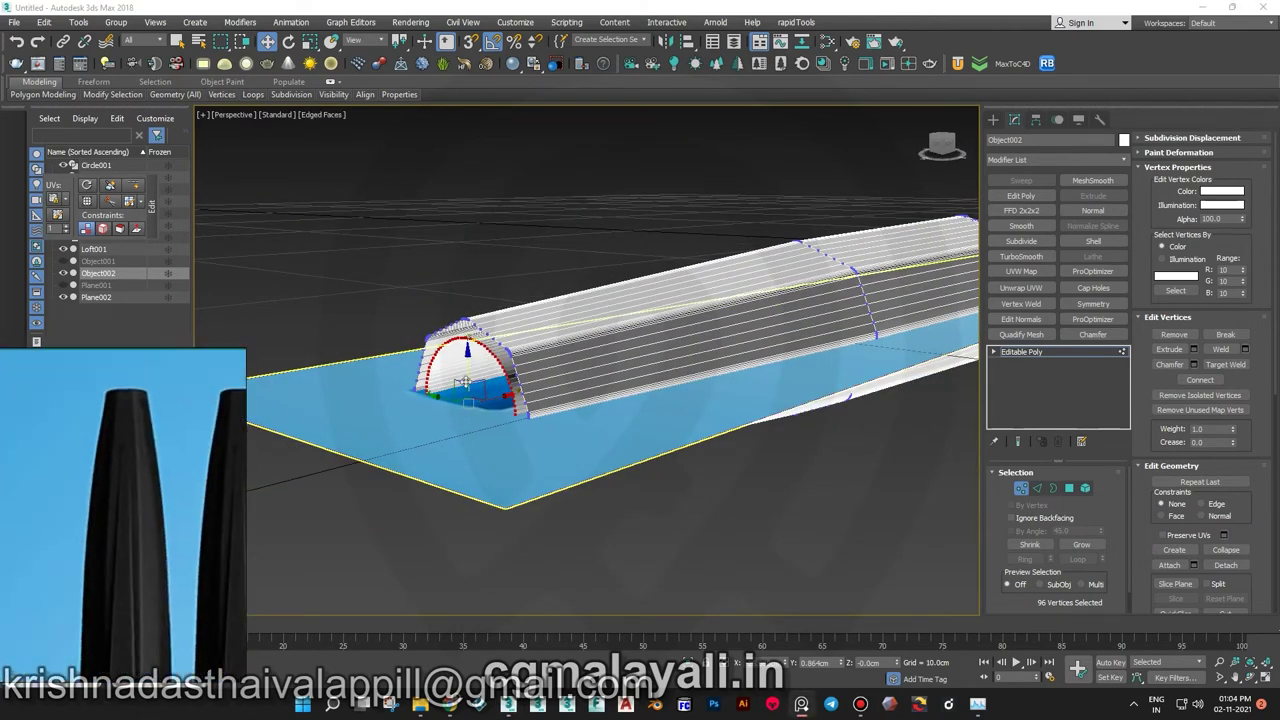
- Select the front rim's edges and orbit to a close side view of the open end
scroll(487, 393, up, 5)
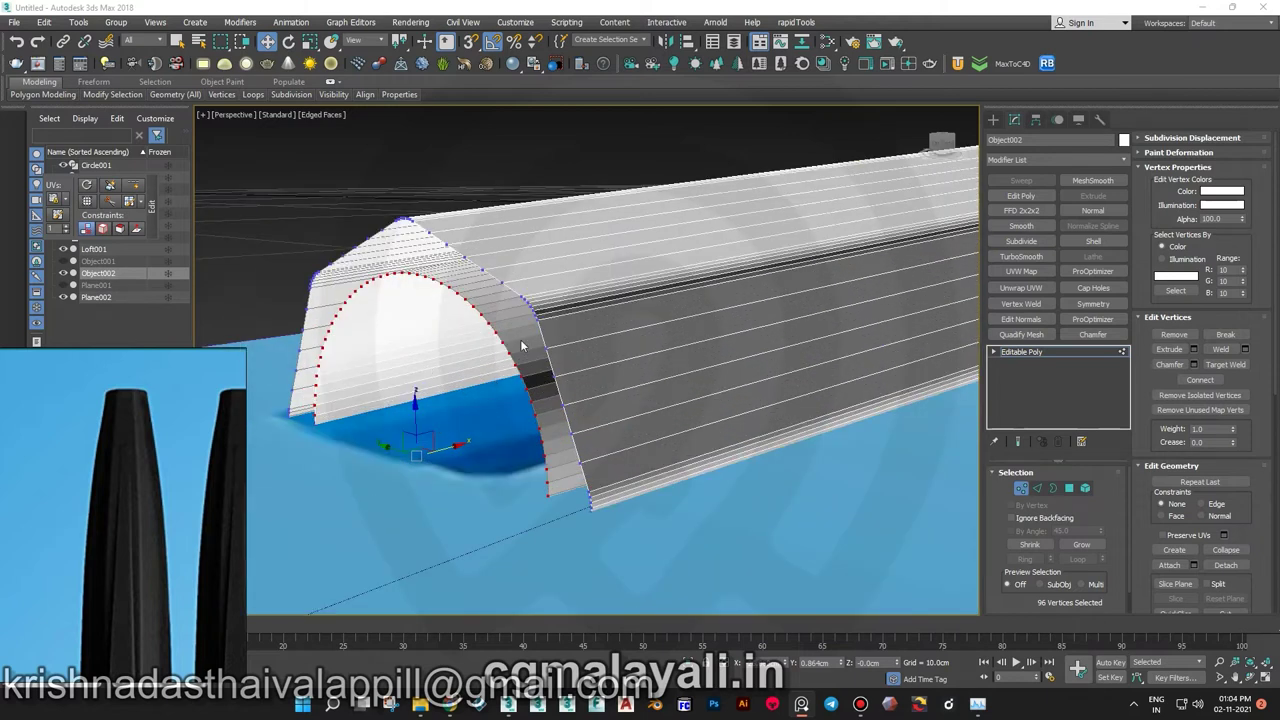
alt+middle_drag(744, 449, 912, 476)
key(2)
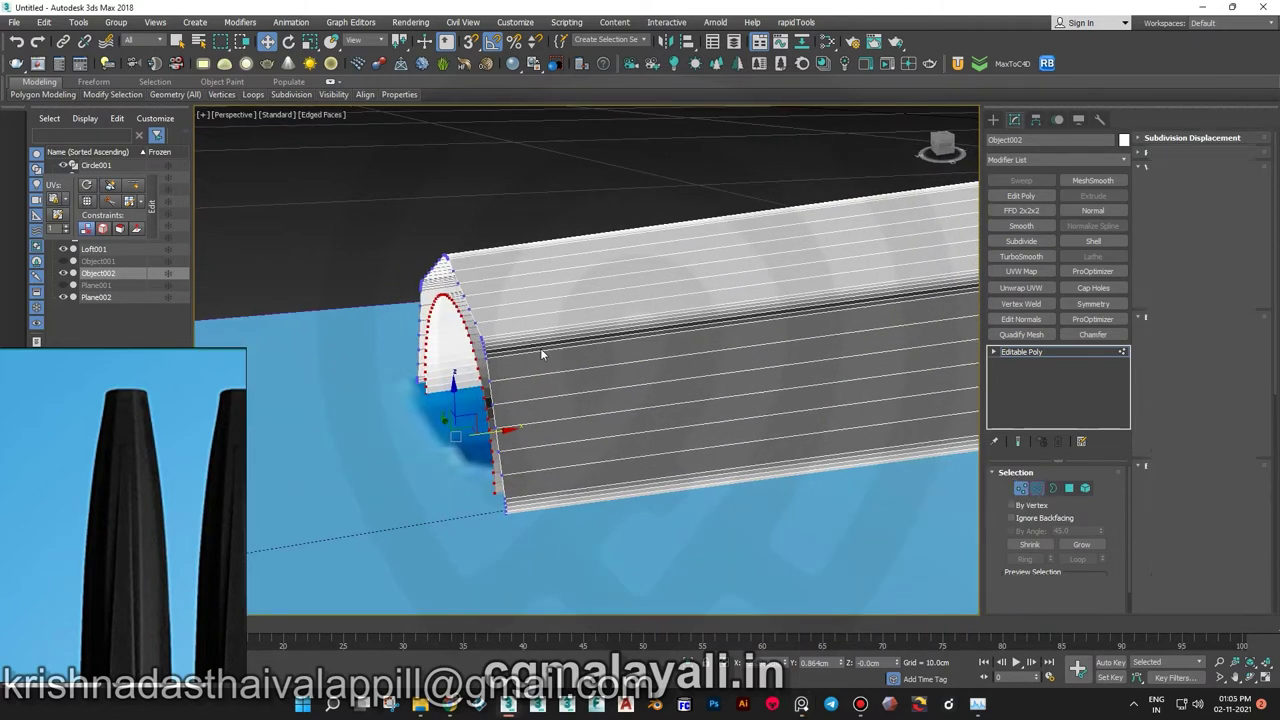
click(540, 334)
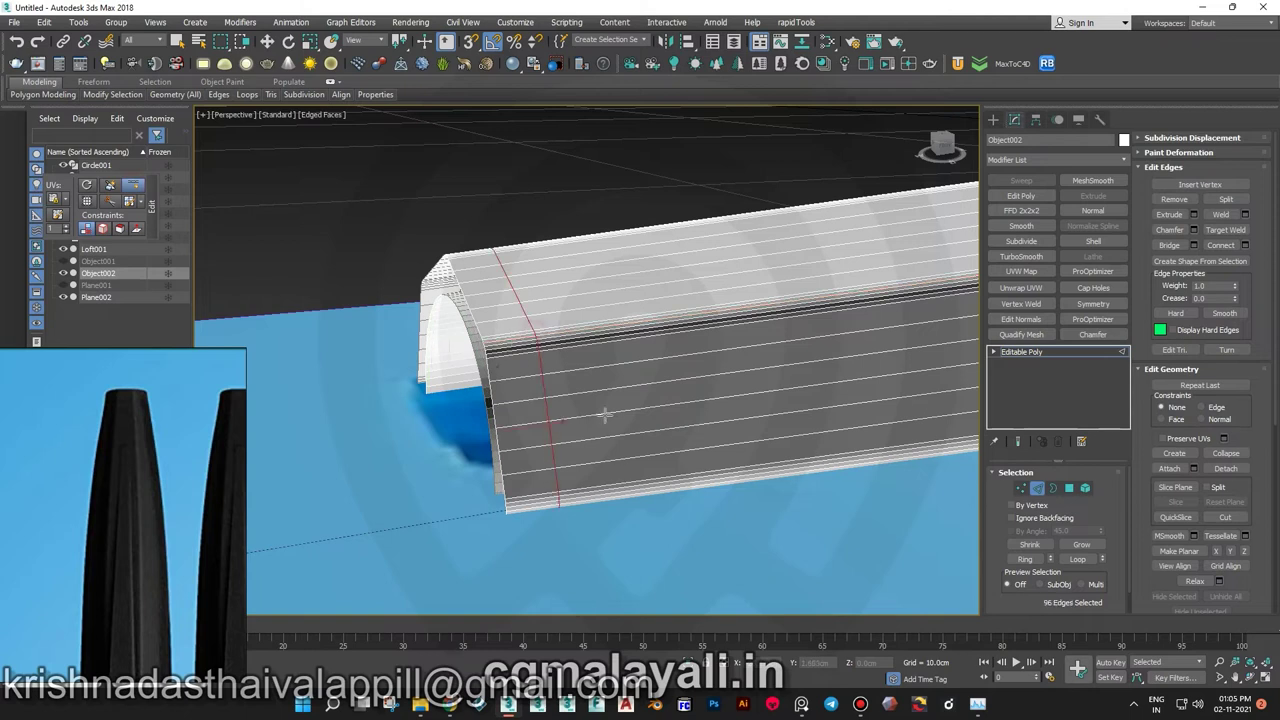
click(1048, 487)
click(796, 22)
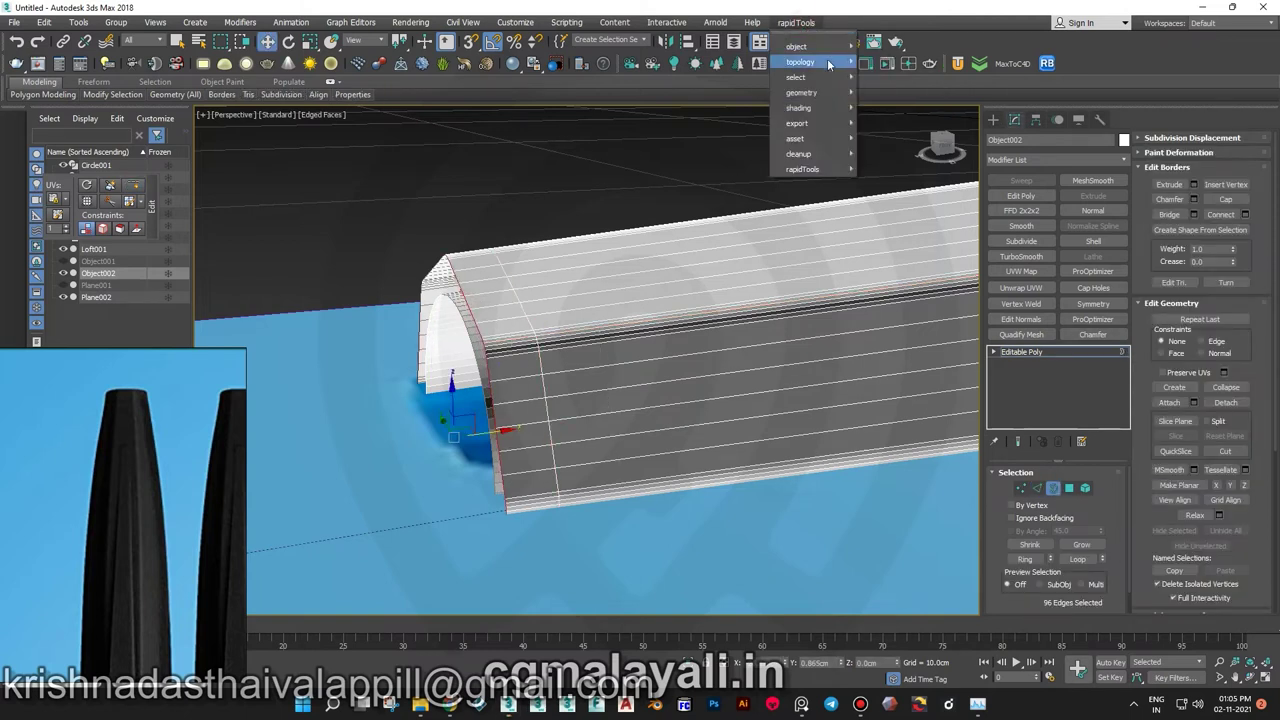
click(920, 106)
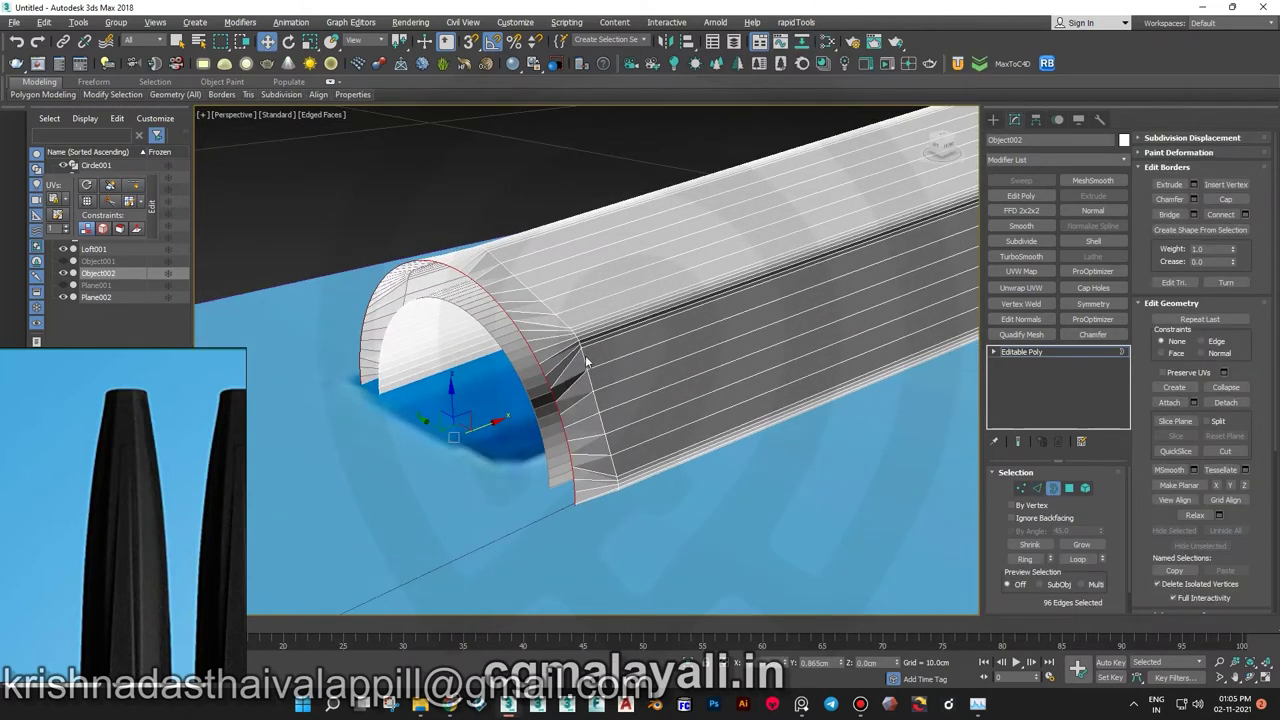
alt+middle_drag(587, 363, 820, 490)
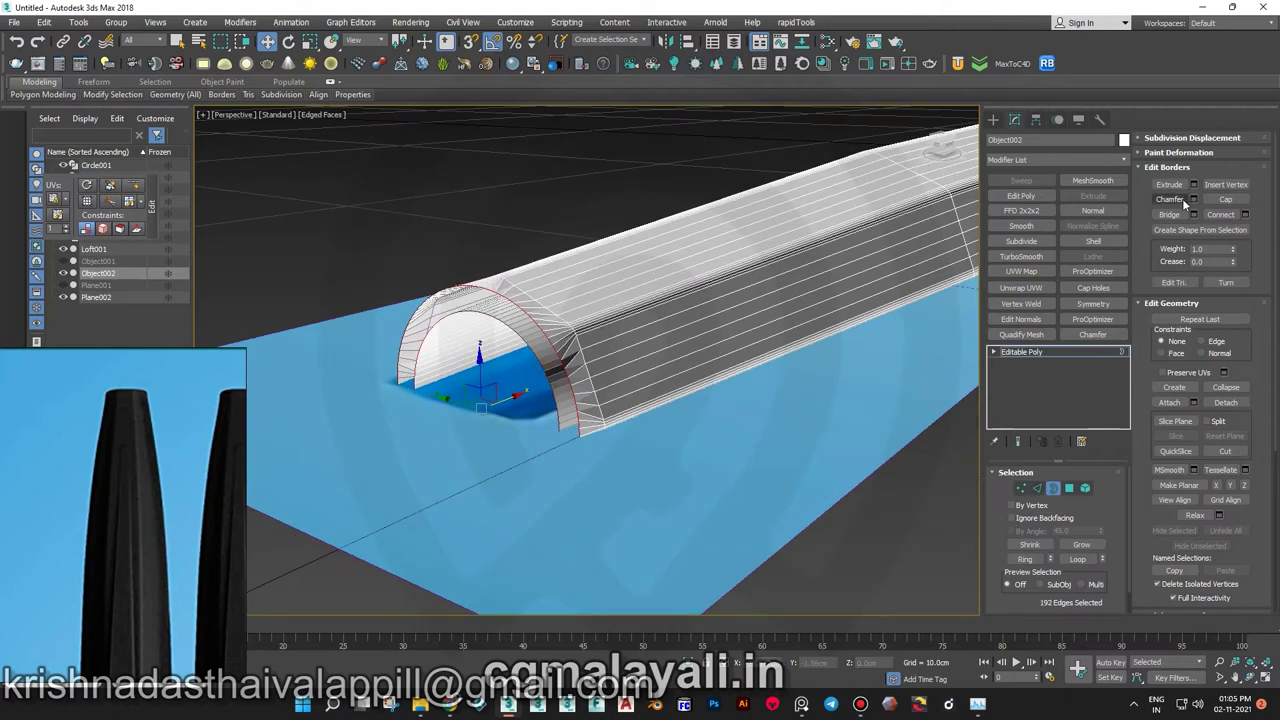
alt+middle_drag(500, 340, 533, 365)
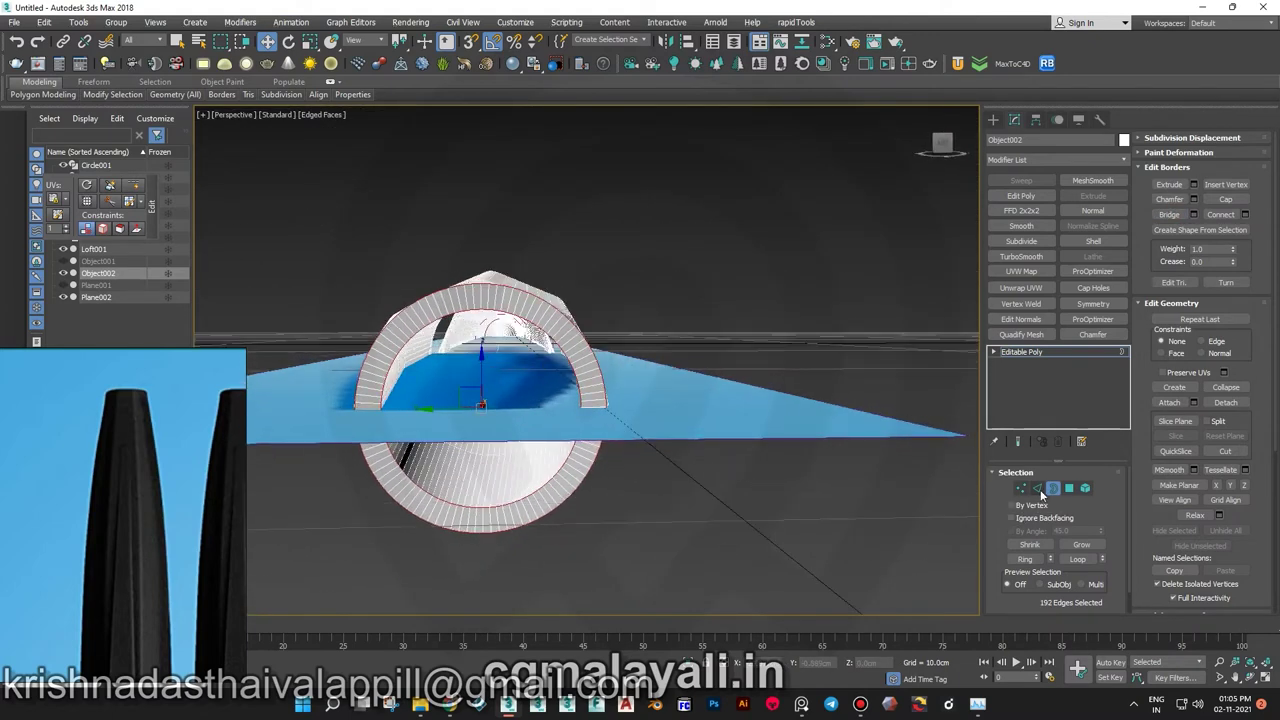
click(1037, 488)
scroll(454, 366, up, 5)
mouse_move(454, 366)
alt+middle_down()
mouse_move(368, 328)
mouse_move(352, 390)
mouse_move(383, 327)
mouse_move(424, 318)
alt+middle_up()
- Connect a new edge loop around the rim and extrude the rim polygon loop 0.013cm
key(ctrl+z)
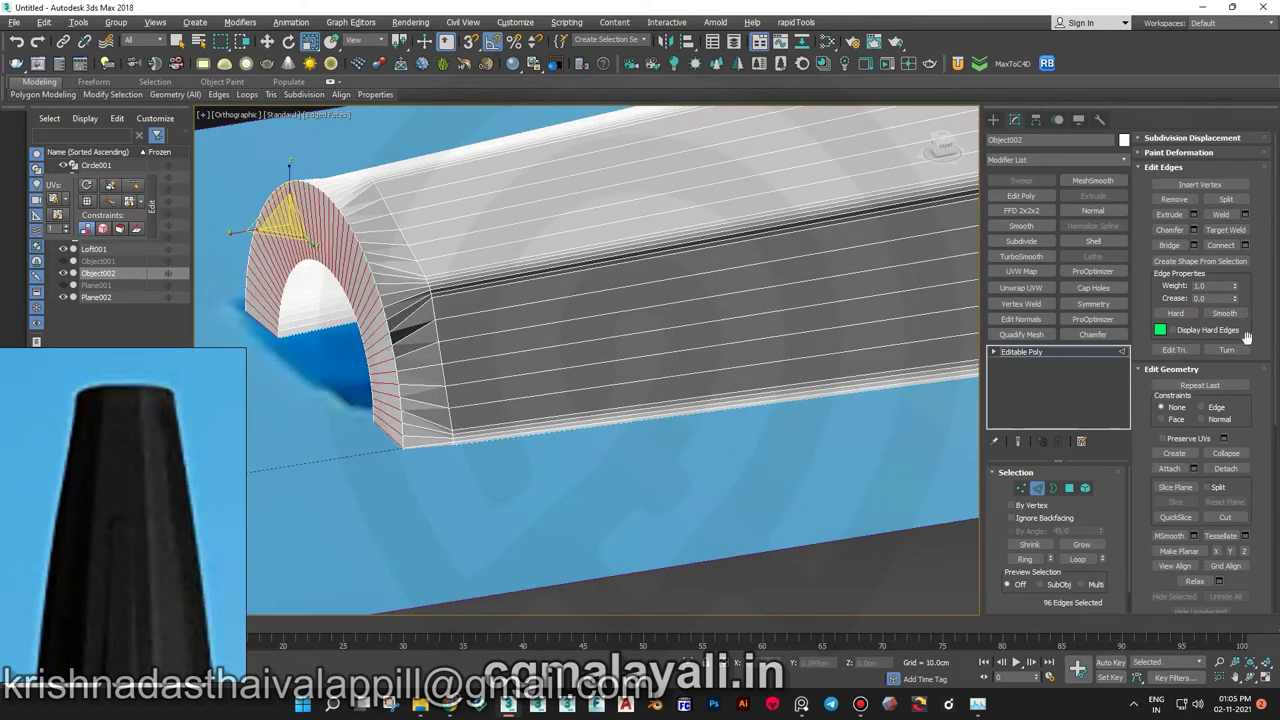
key(ctrl+shift+e)
click(594, 425)
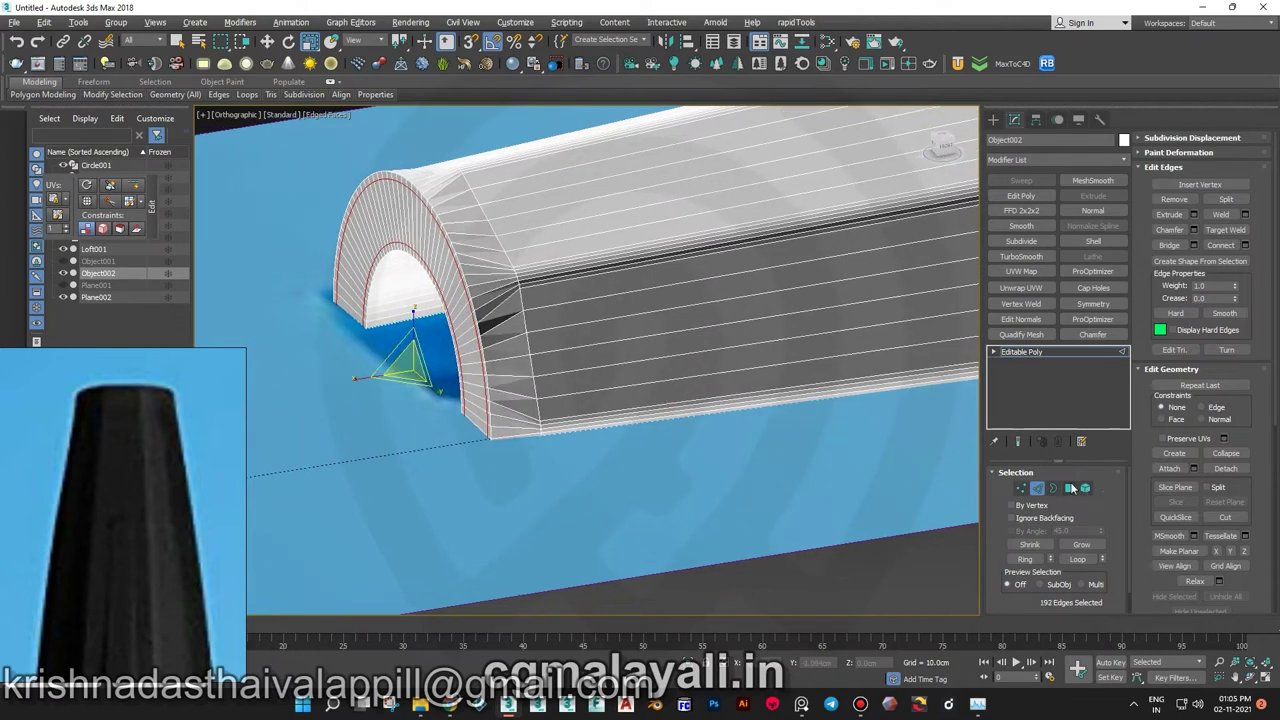
key(4)
scroll(465, 343, up, 3)
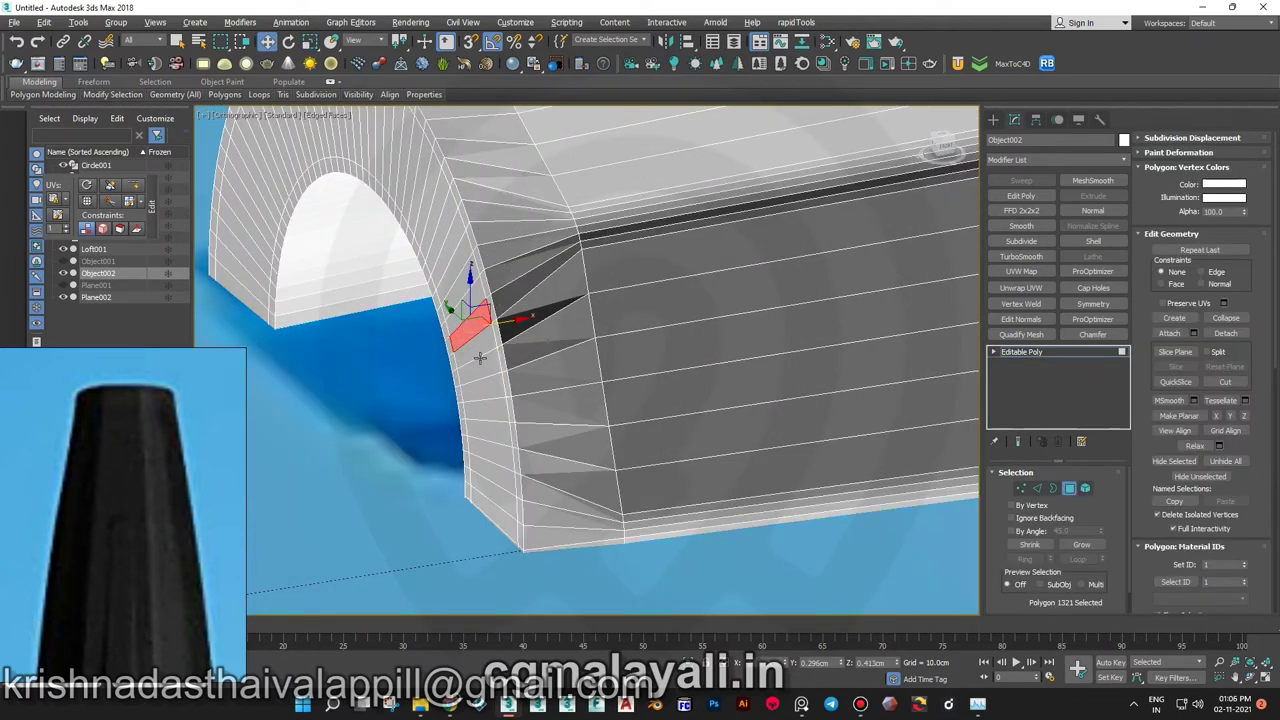
shift+click(480, 357)
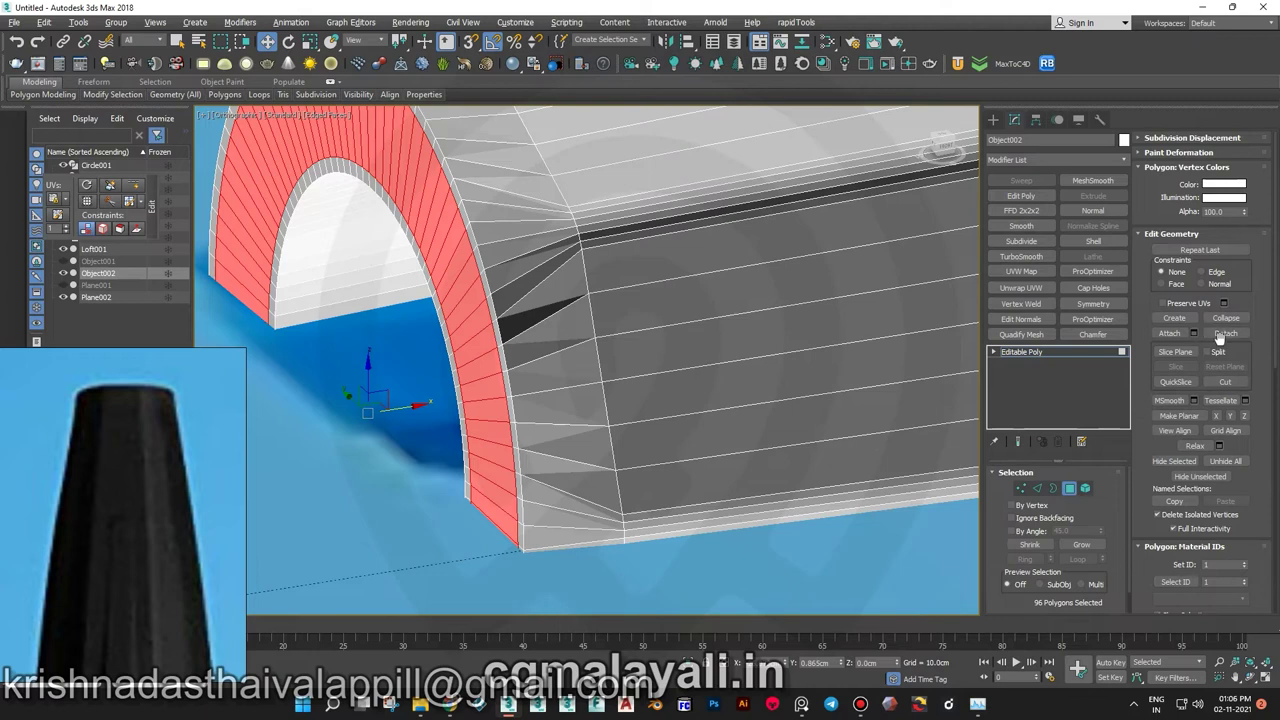
scroll(1218, 340, down, 5)
click(1193, 448)
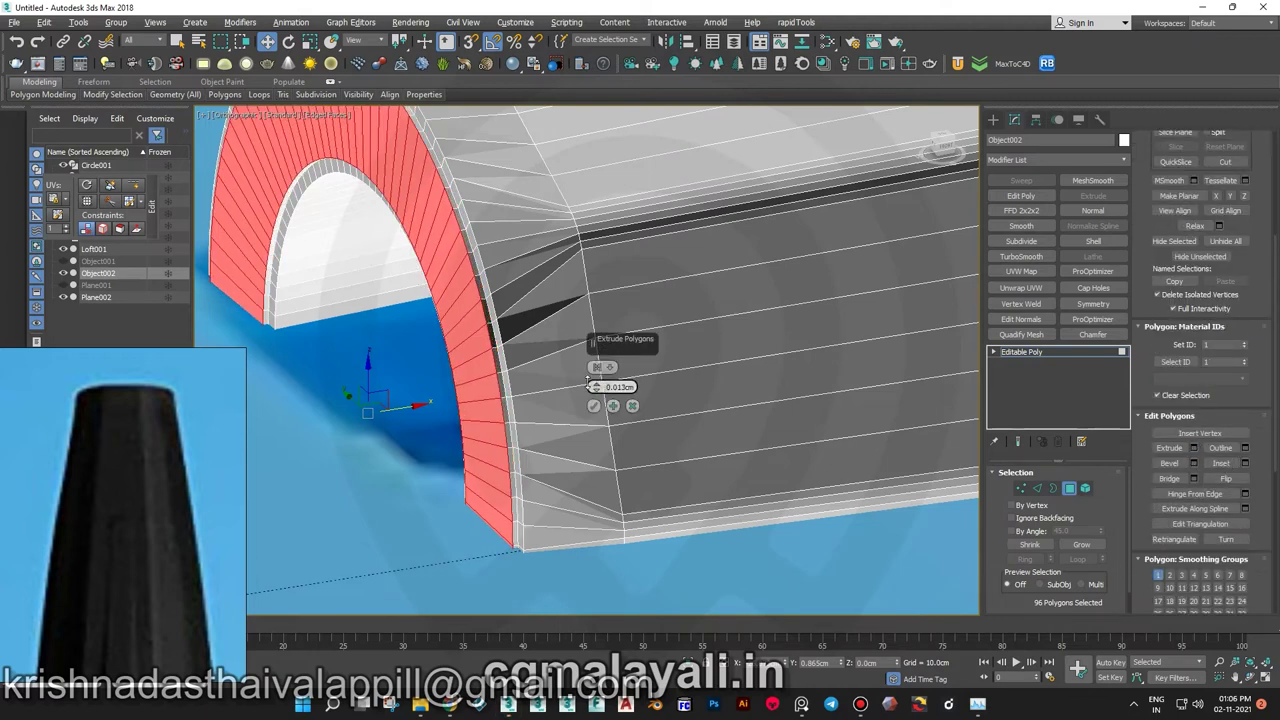
click(594, 405)
- Add edge loops along the tapered body, sliding the first toward the narrow end
mouse_move(378, 405)
alt+middle_down()
mouse_move(812, 512)
mouse_move(596, 545)
mouse_move(556, 455)
alt+middle_up()
scroll(558, 458, up, 3)
scroll(558, 458, down, 3)
key(2)
scroll(1247, 437, up, 3)
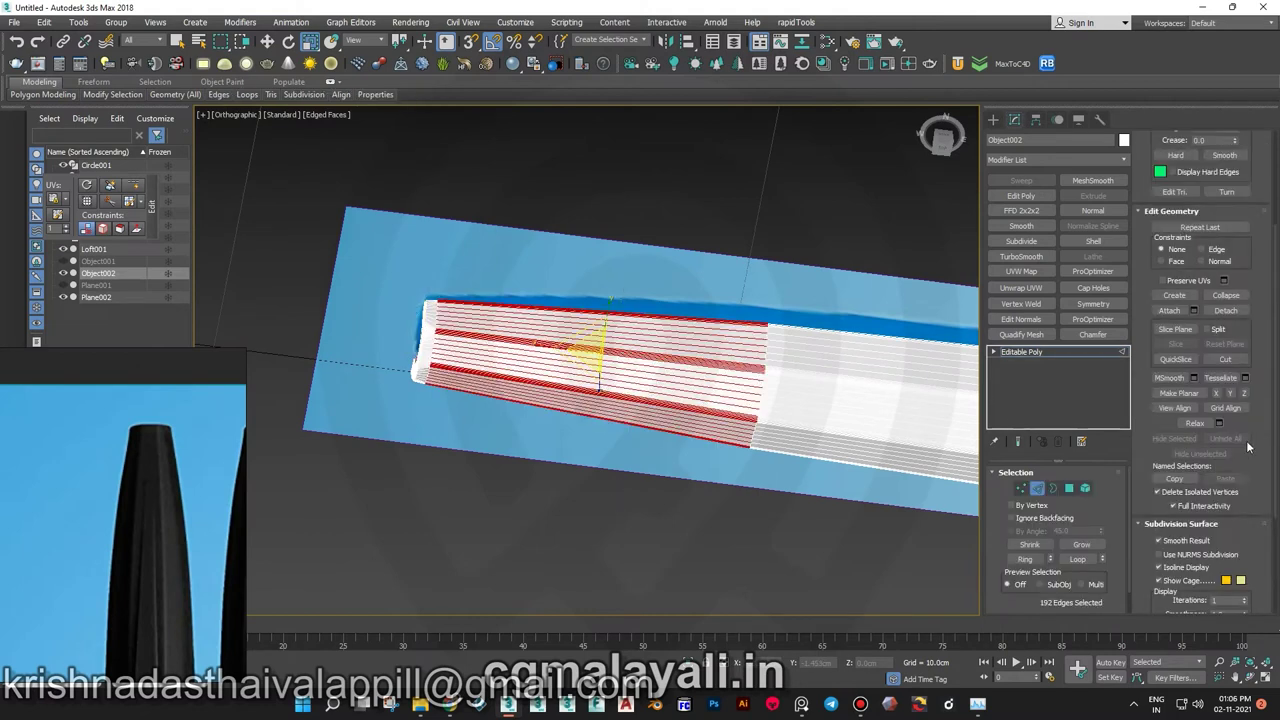
scroll(1247, 437, up, 2)
click(1245, 245)
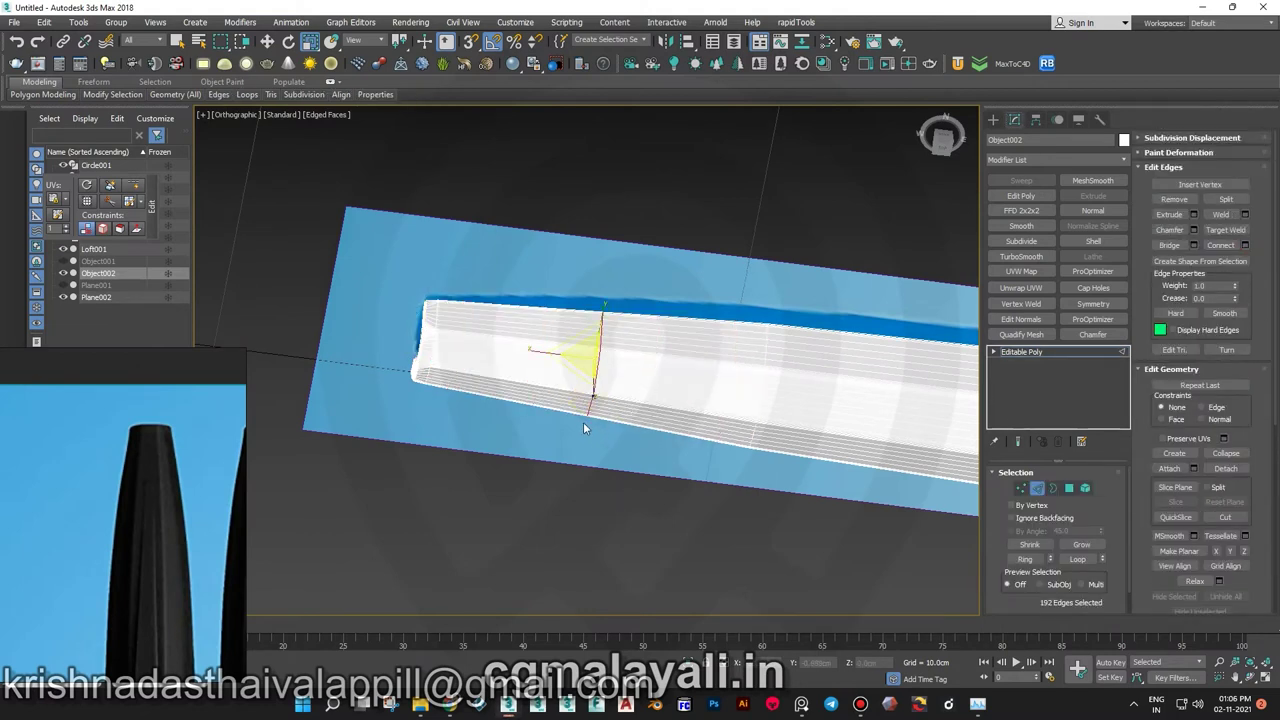
key(t)
drag(603, 360, 523, 368)
middle_drag(523, 368, 686, 283)
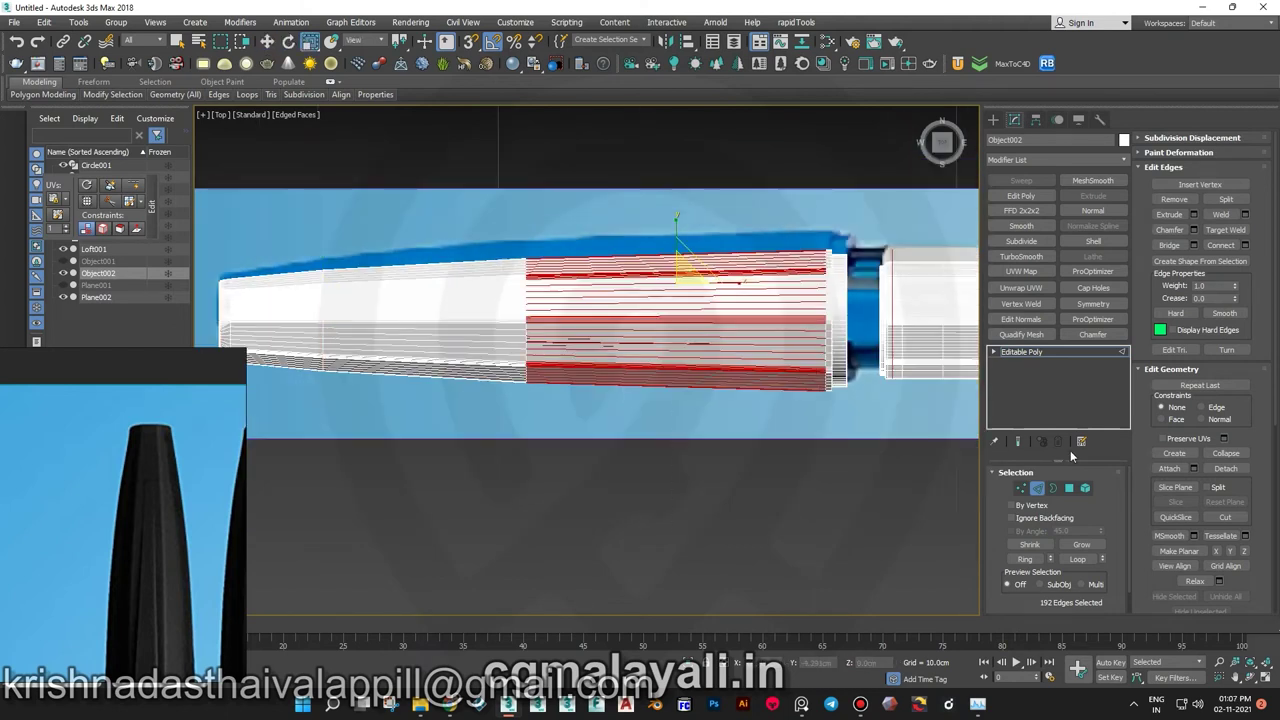
key(ctrl+shift+e)
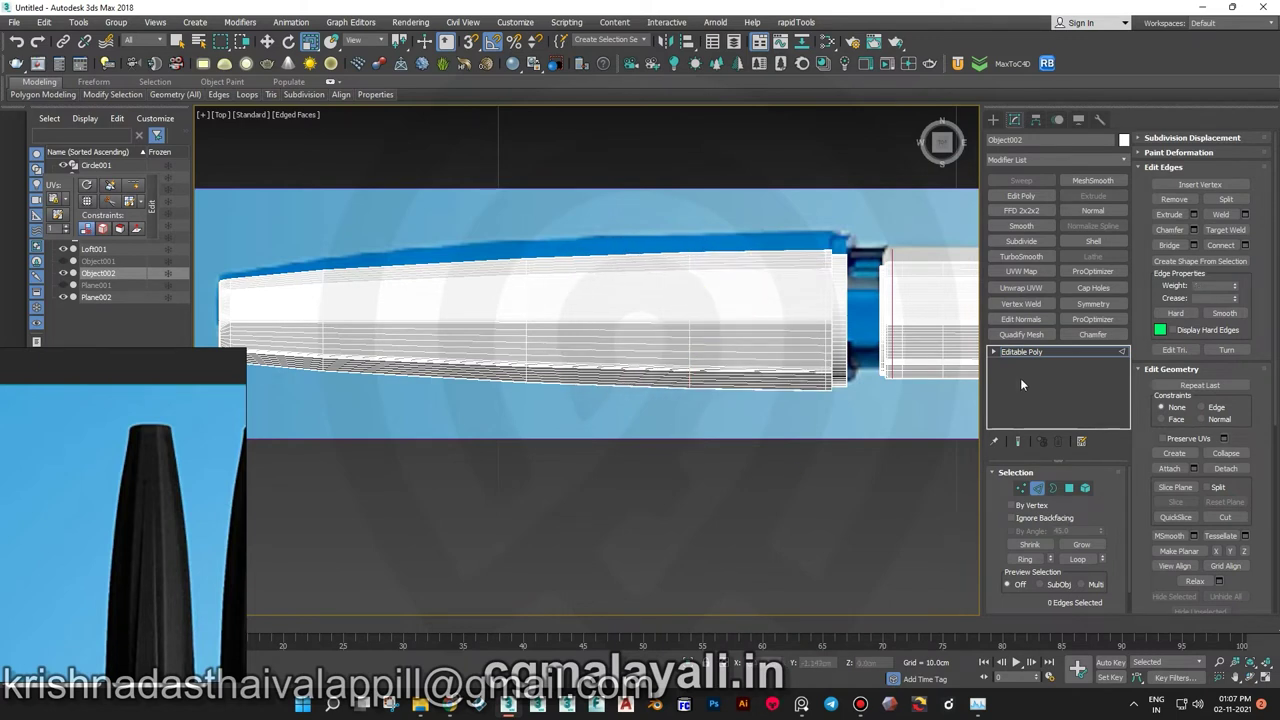
click(1005, 358)
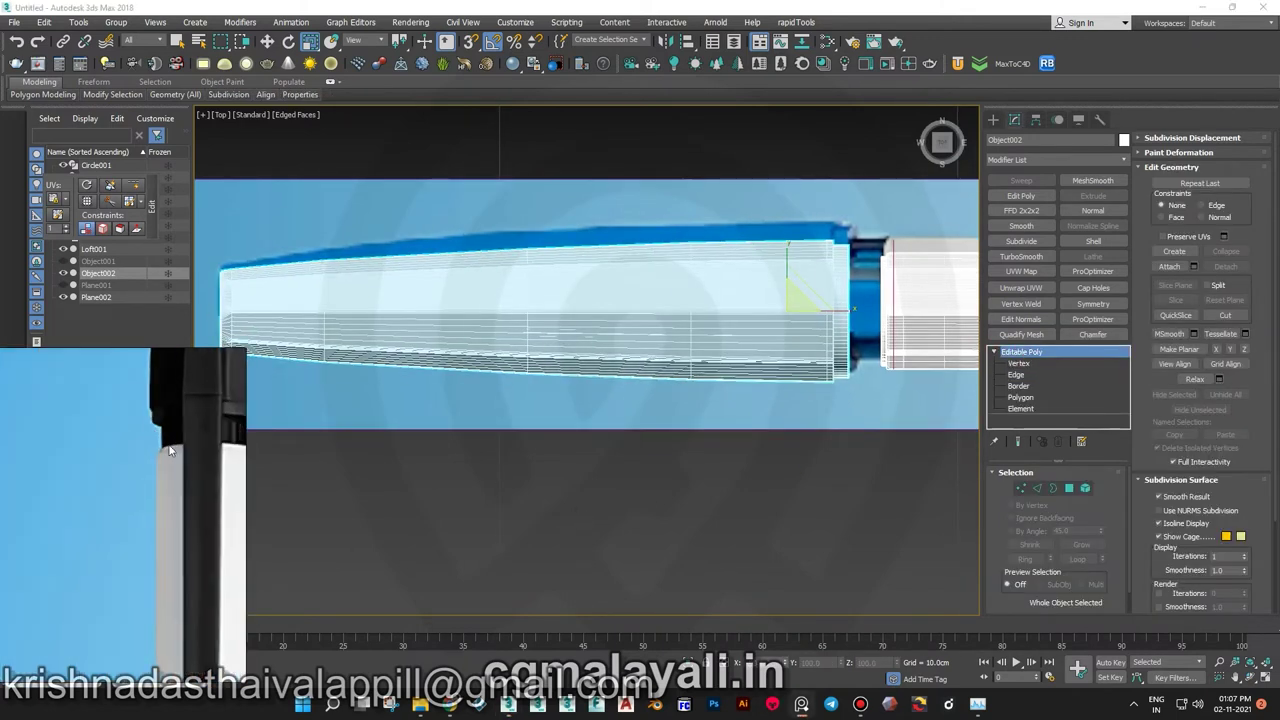
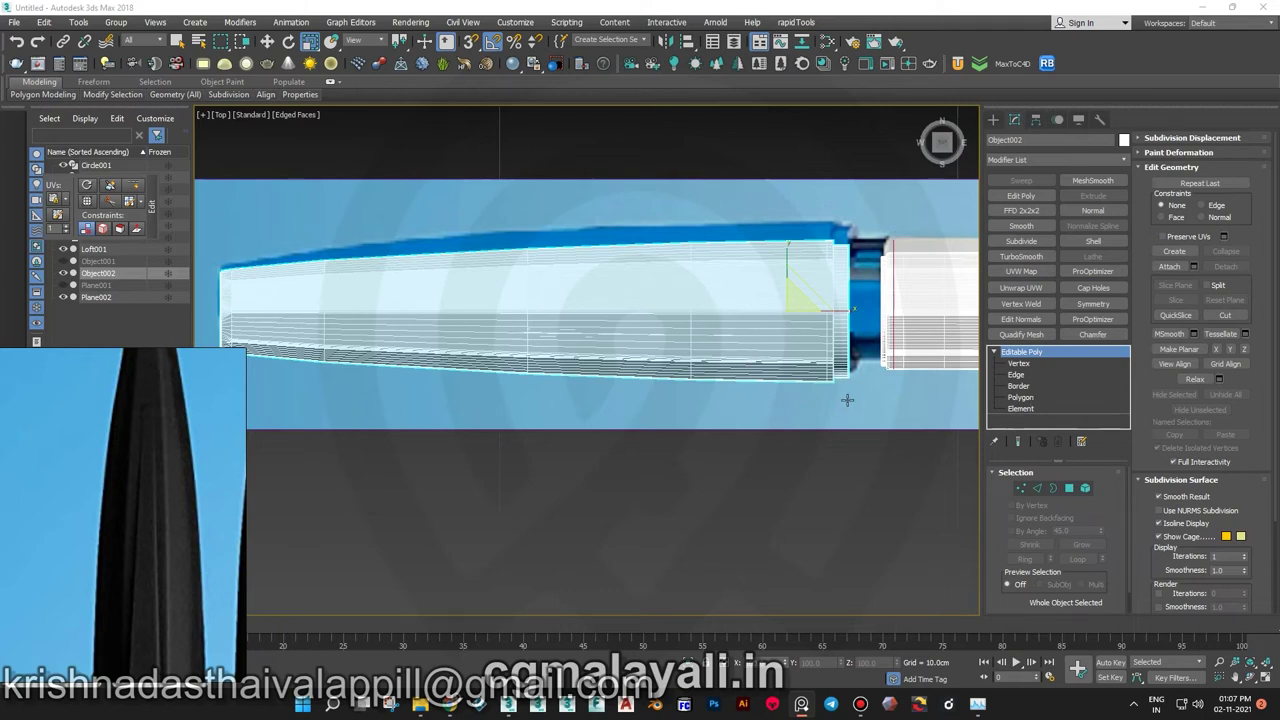
- Tilt the pen body Object002 slightly with the rotate tool
middle_drag(847, 400, 626, 500)
key(e)
drag(561, 353, 561, 372)
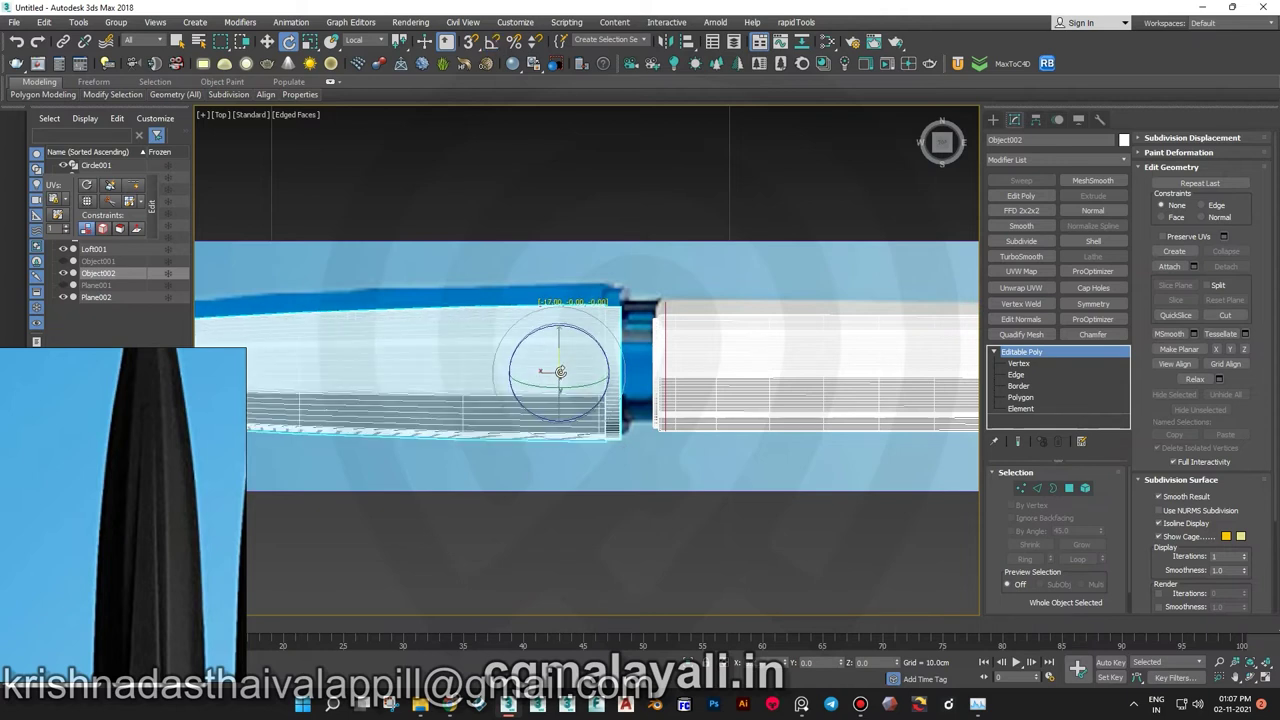
scroll(559, 372, down, 2)
middle_drag(551, 366, 691, 374)
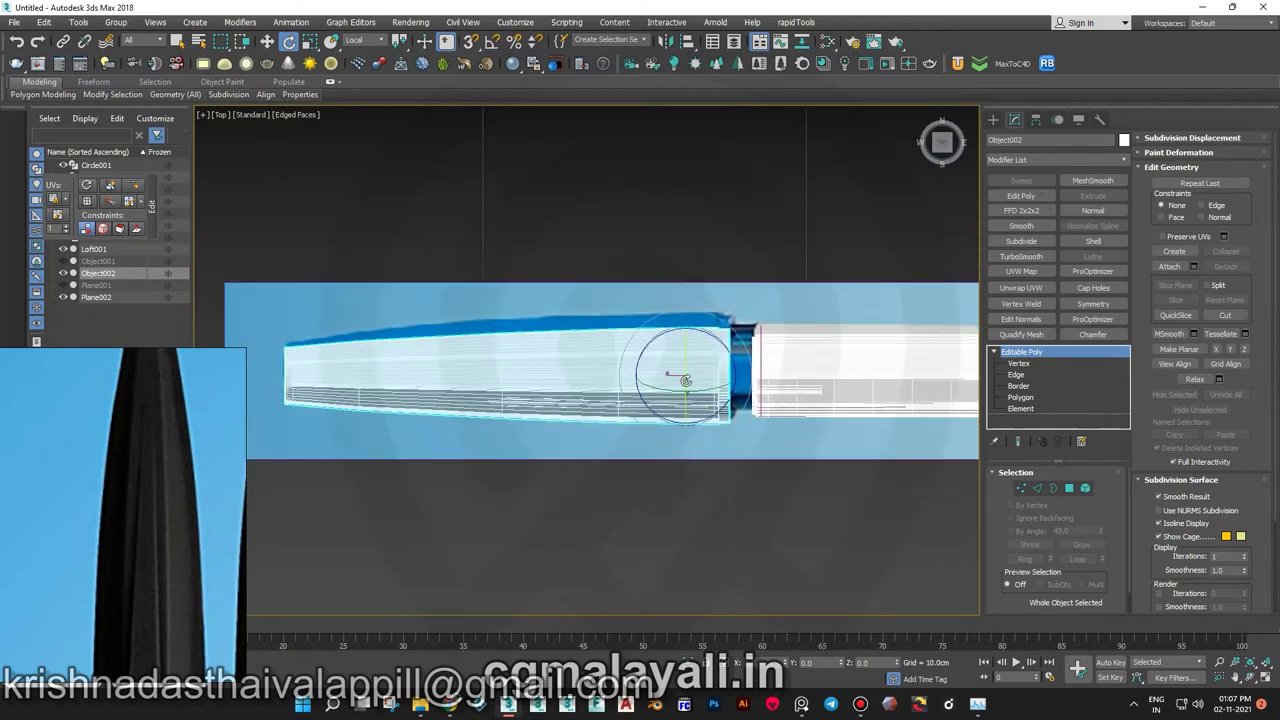
scroll(752, 386, down, 3)
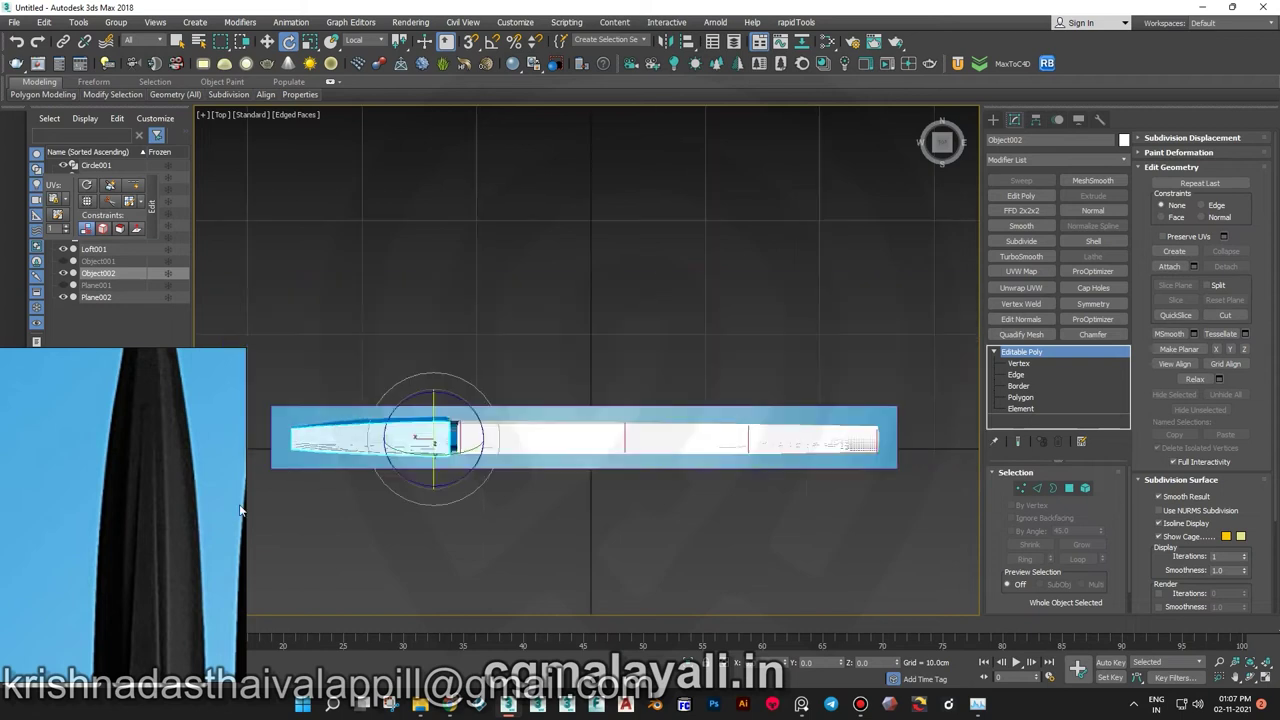
scroll(502, 408, up, 6)
scroll(502, 408, down, 3)
scroll(637, 397, down, 1)
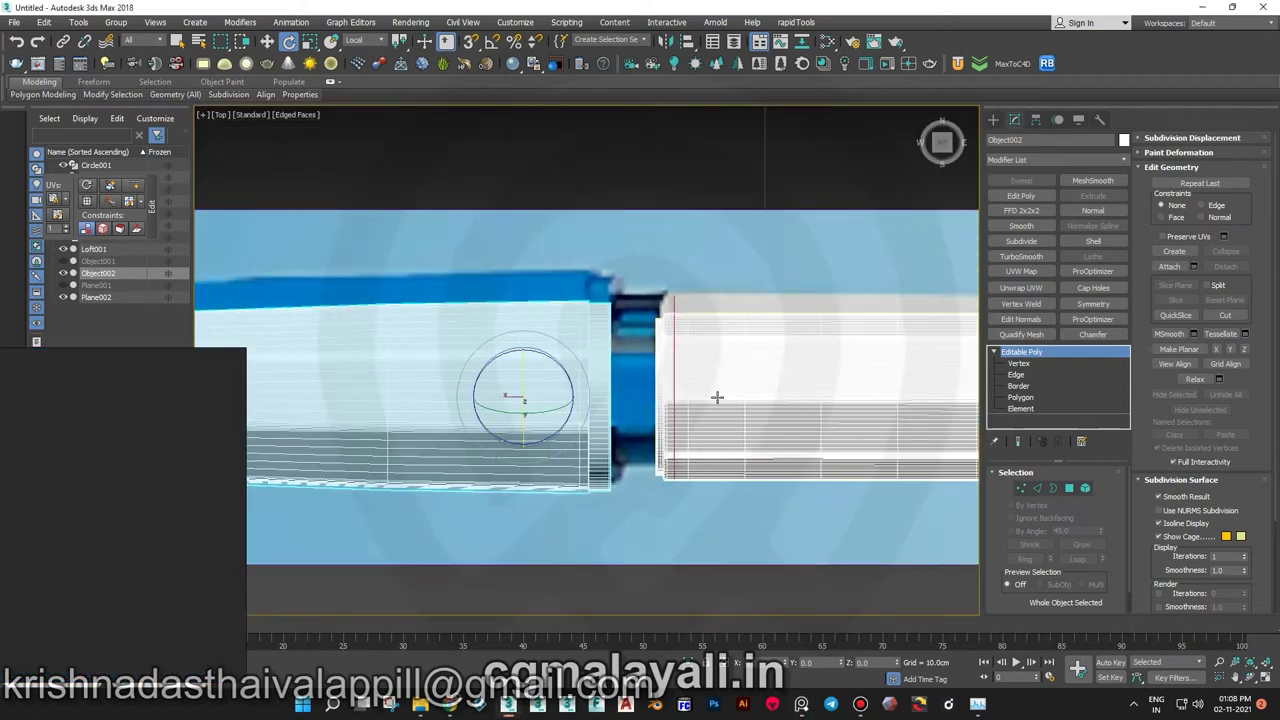
- Check the white barrel Loft001, then reselect the pen body Object002
click(614, 380)
scroll(557, 386, down, 2)
scroll(922, 377, up, 2)
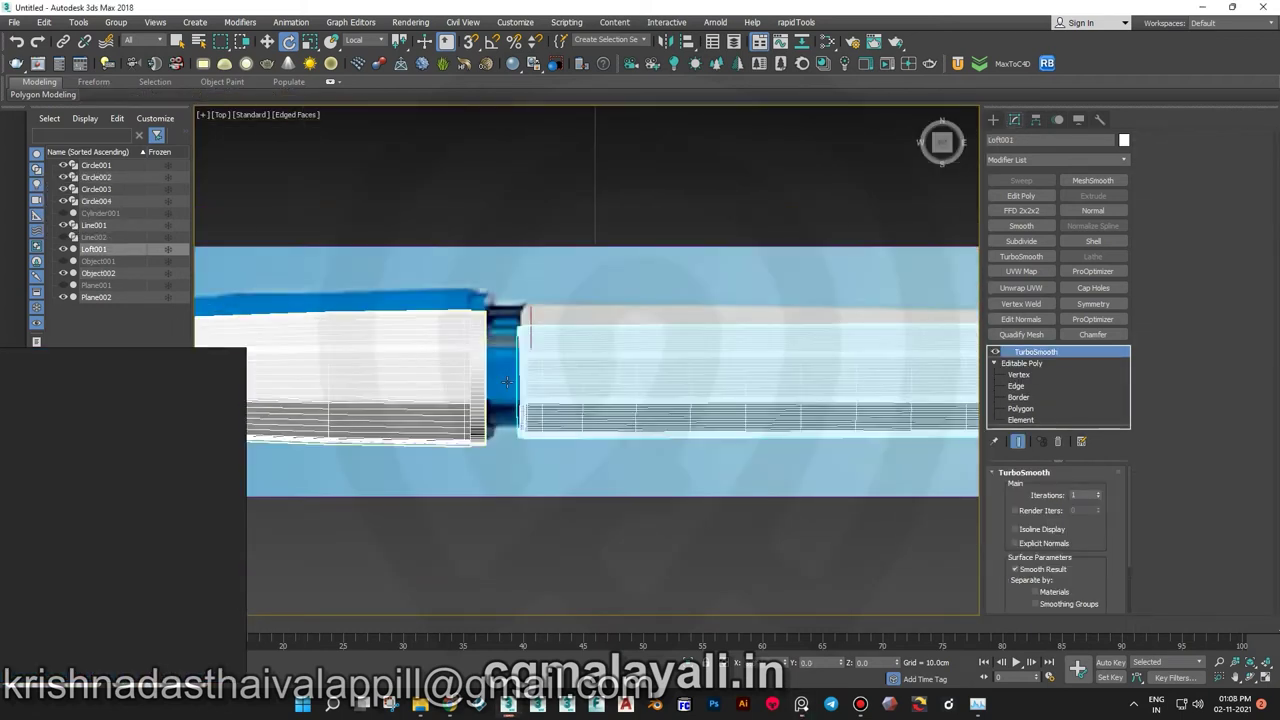
scroll(503, 383, up, 2)
click(602, 365)
scroll(170, 481, down, 2)
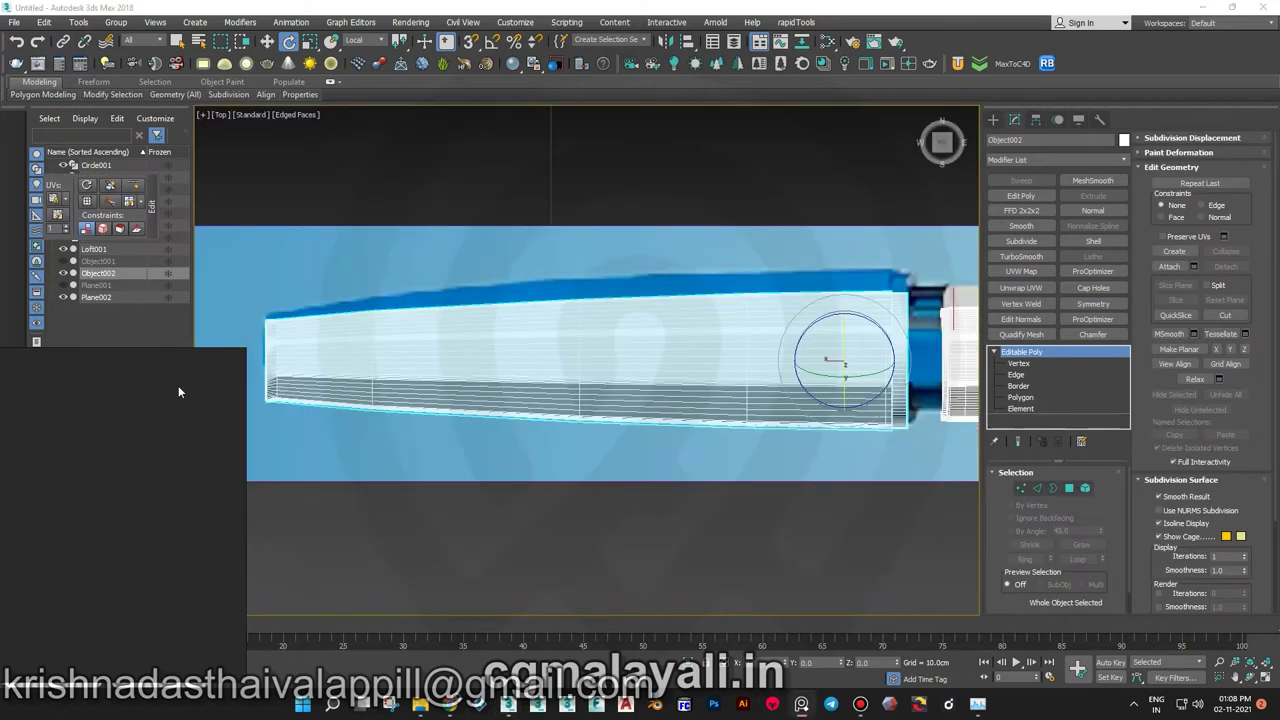
drag(178, 385, 550, 340)
- Bring the reynolds pen photos into the reference viewer and place them beside the tapered body
click(276, 622)
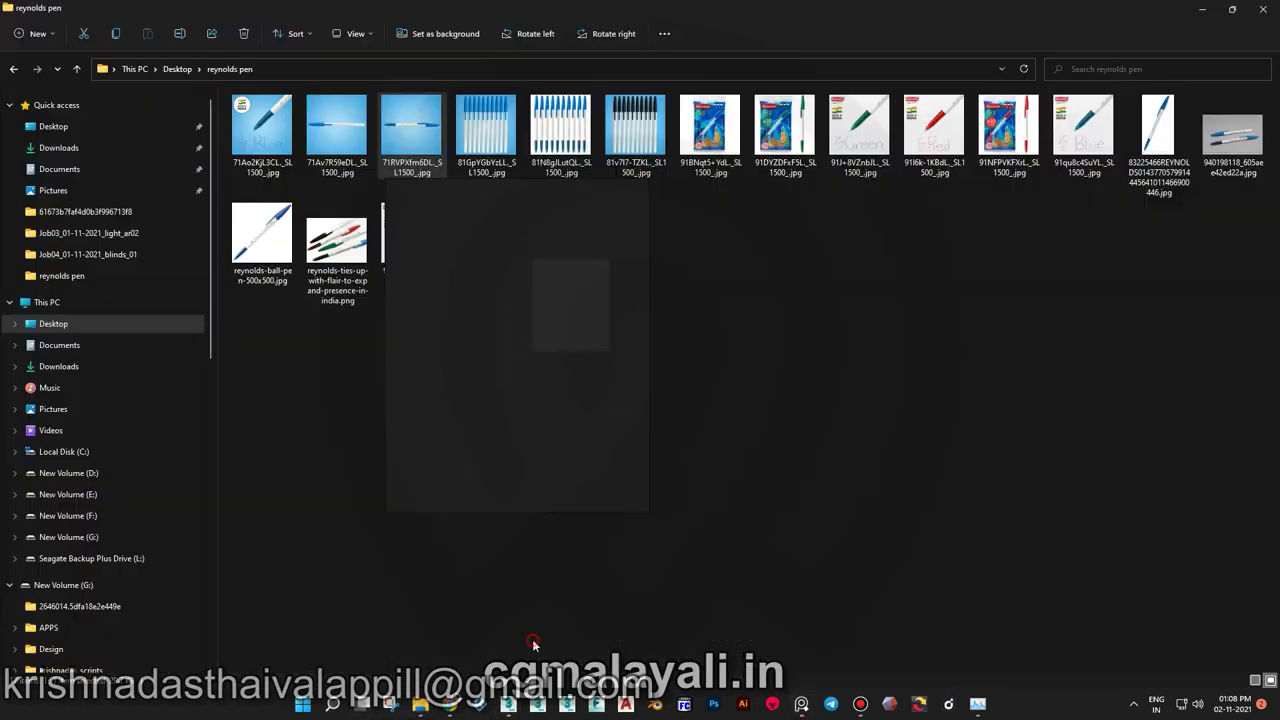
drag(589, 345, 589, 345)
click(1188, 9)
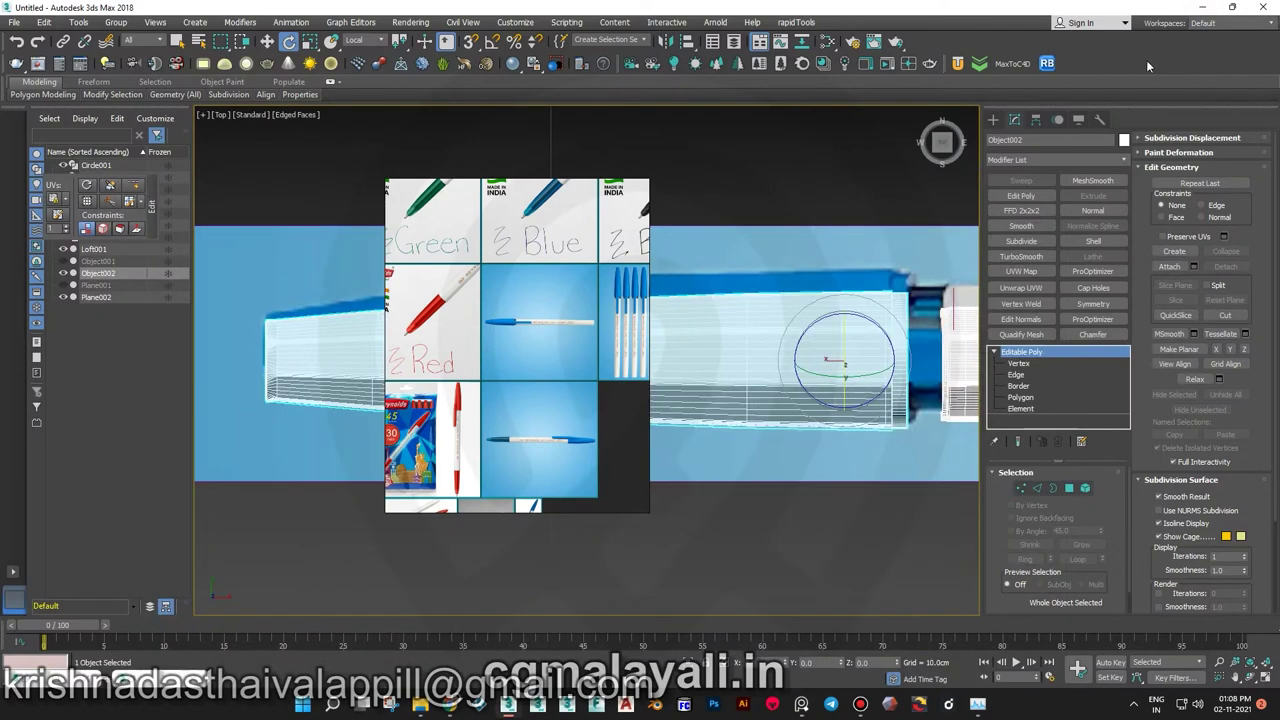
drag(545, 301, 161, 305)
scroll(133, 312, up, 3)
middle_drag(112, 315, 567, 375)
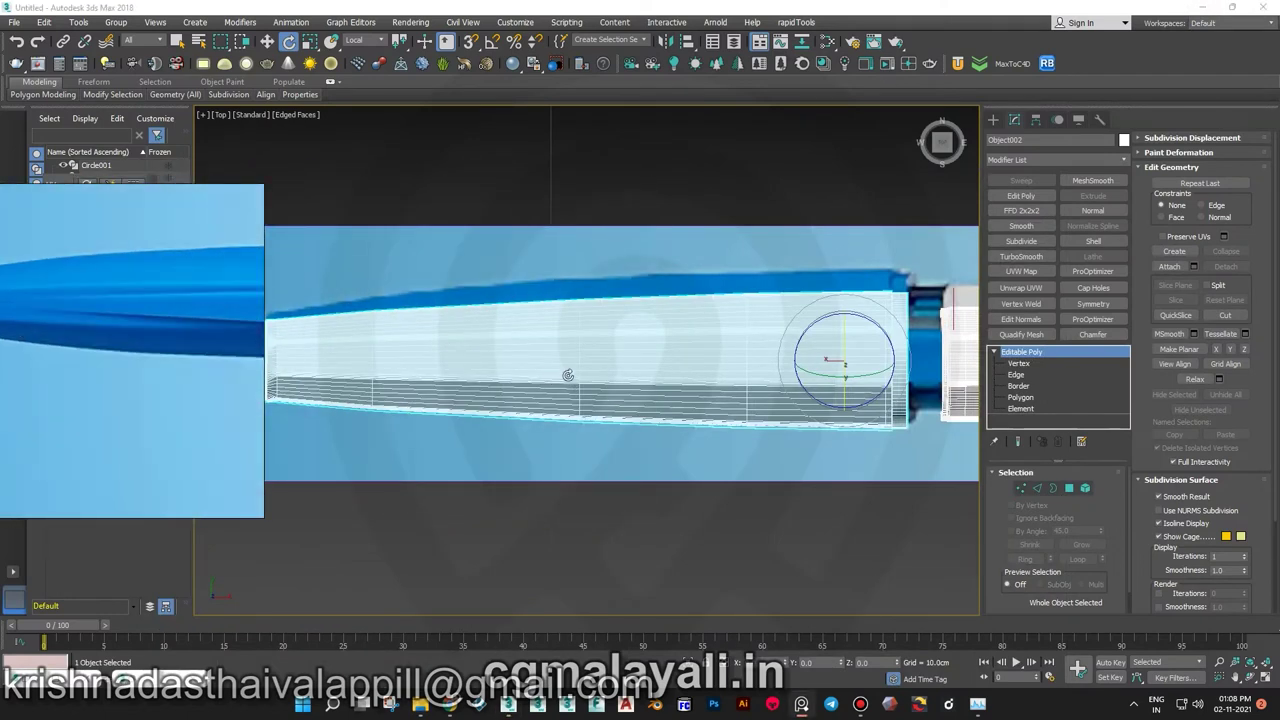
click(1020, 400)
- Select a strip of 12 polygons along the top of the pen body
key(ctrl+a)
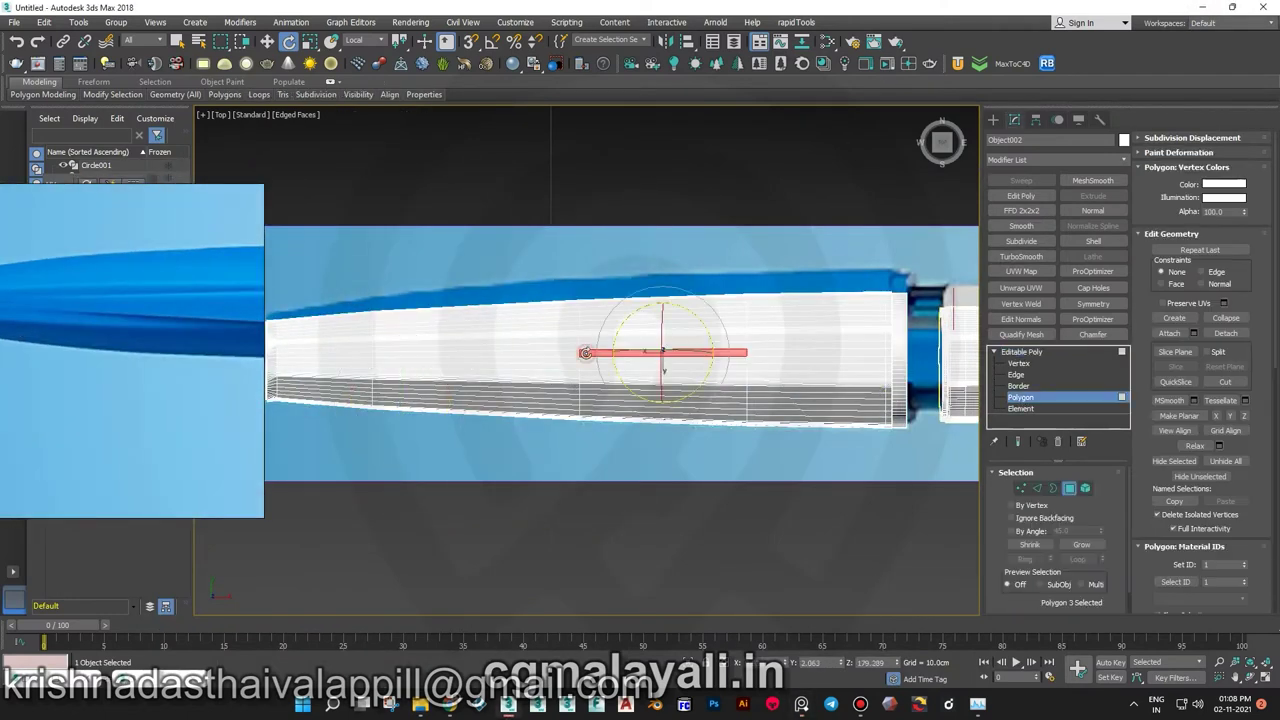
scroll(343, 357, up, 2)
scroll(462, 343, up, 2)
ctrl+click(543, 340)
ctrl+click(523, 347)
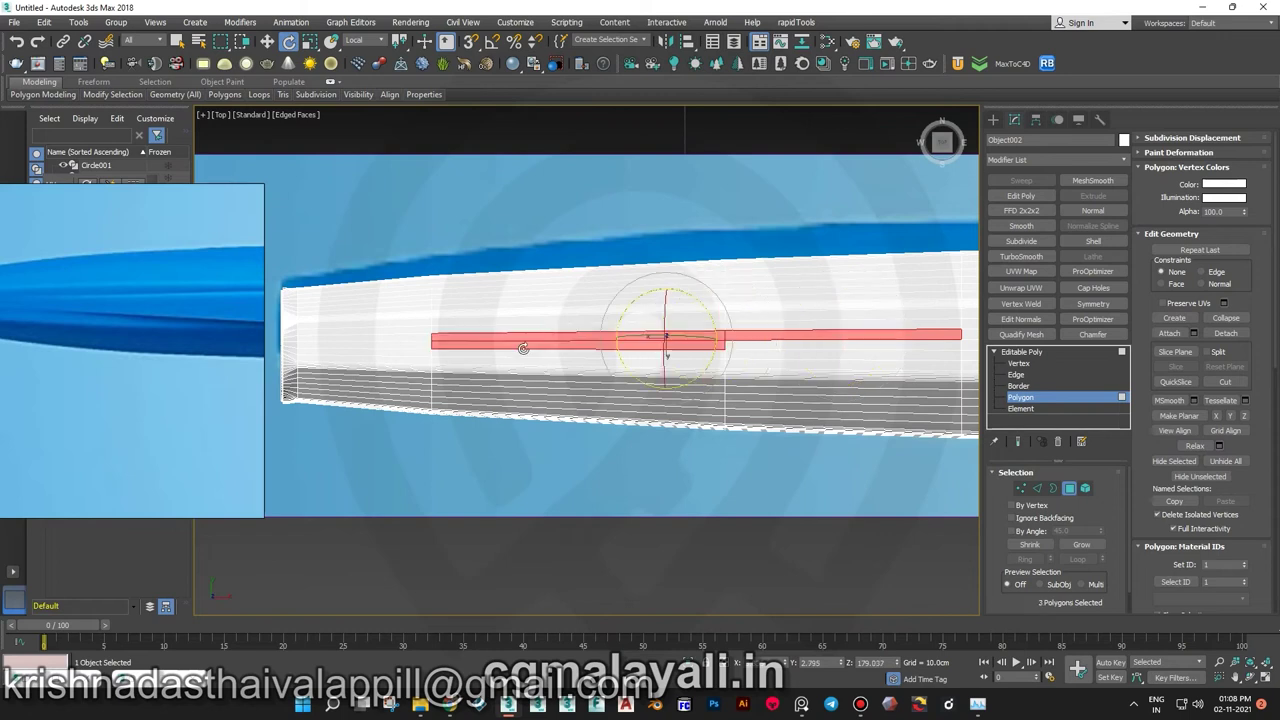
ctrl+click(465, 358)
ctrl+click(507, 369)
ctrl+click(680, 362)
ctrl+click(737, 337)
ctrl+click(741, 351)
mouse_move(742, 351)
middle_down()
mouse_move(731, 371)
mouse_move(766, 320)
middle_up()
ctrl+click(766, 320)
ctrl+click(736, 329)
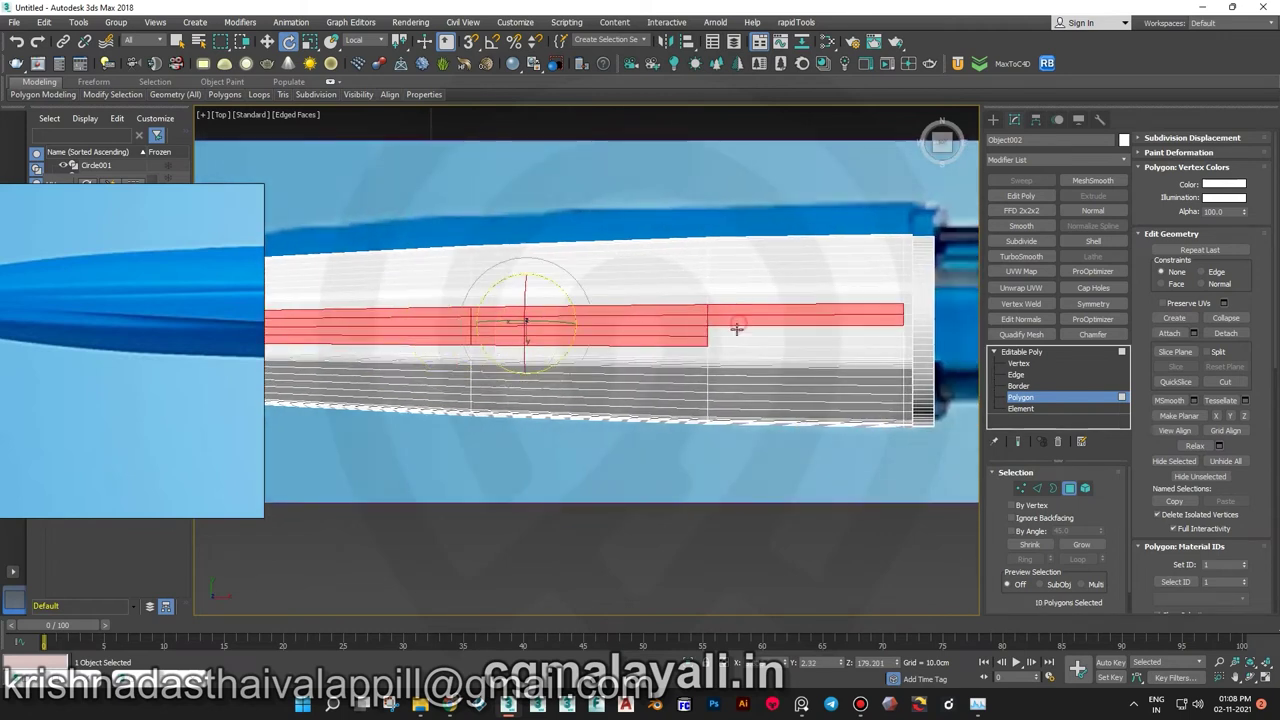
- Apply an FFD 2x2x2 modifier to the selected polygon strip
scroll(851, 330, down, 2)
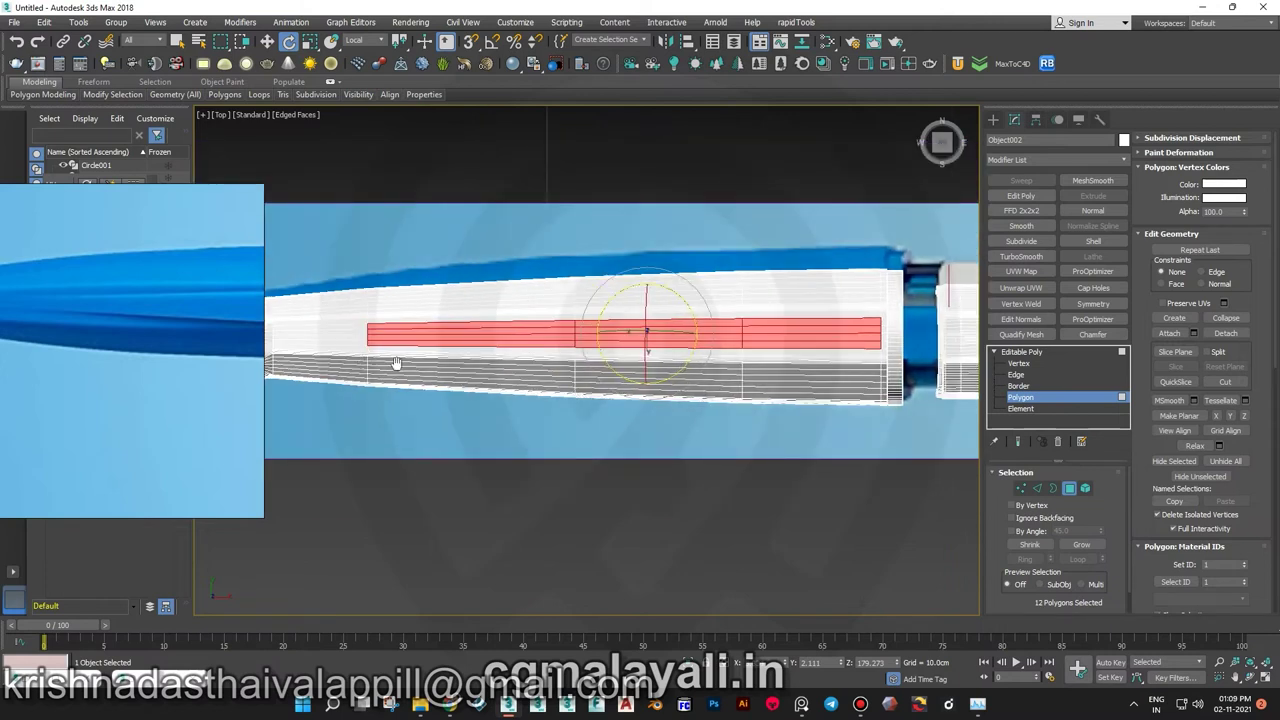
scroll(628, 406, down, 1)
scroll(718, 412, down, 1)
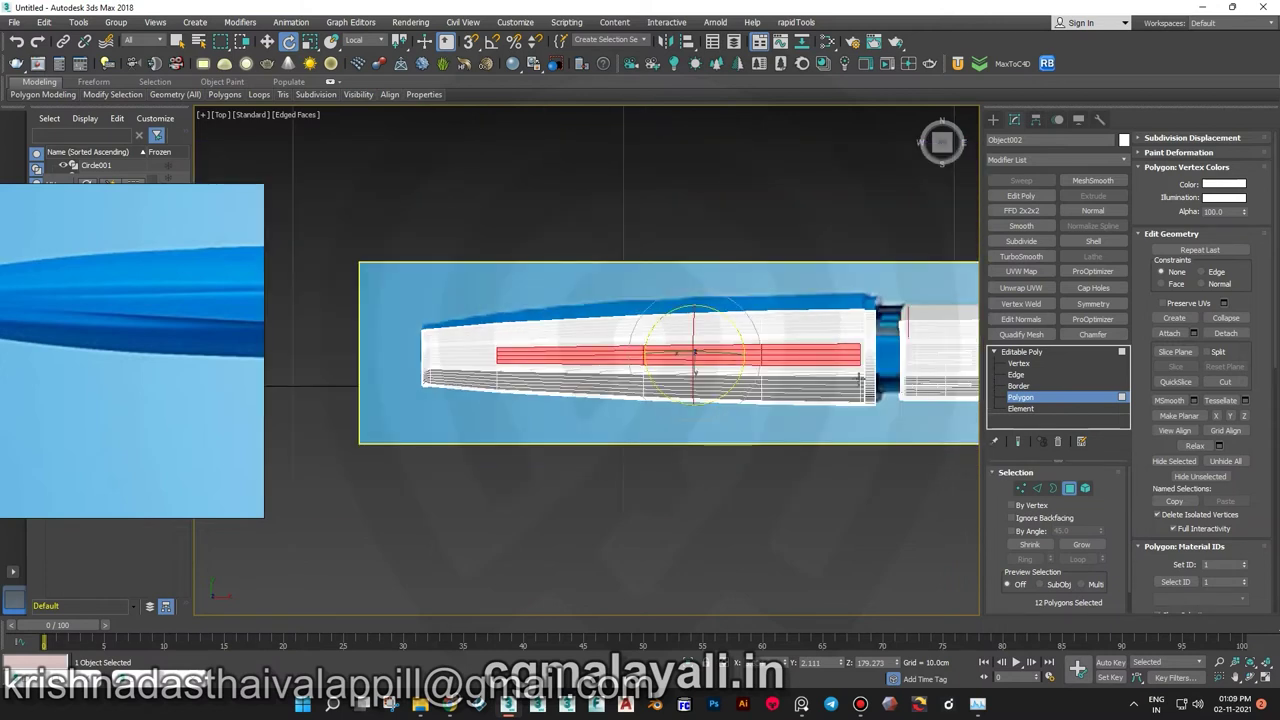
scroll(860, 375, up, 2)
scroll(880, 350, up, 1)
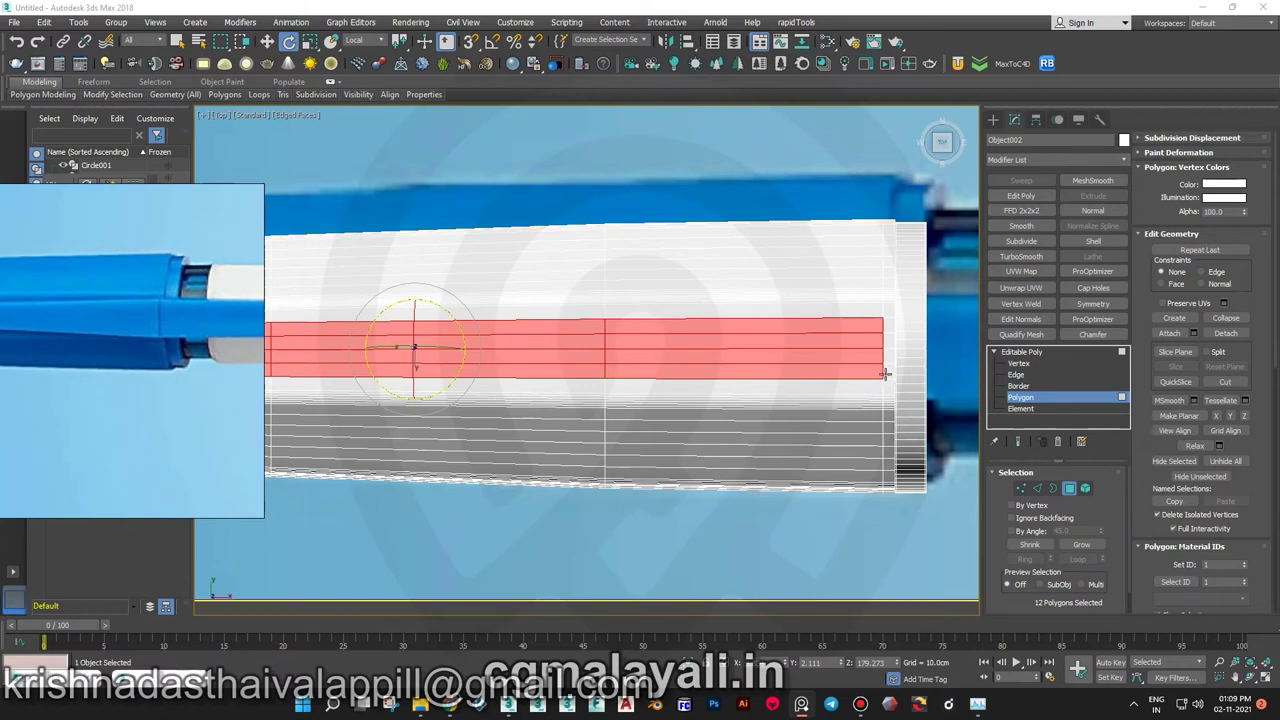
scroll(890, 386, down, 2)
middle_drag(244, 350, 504, 359)
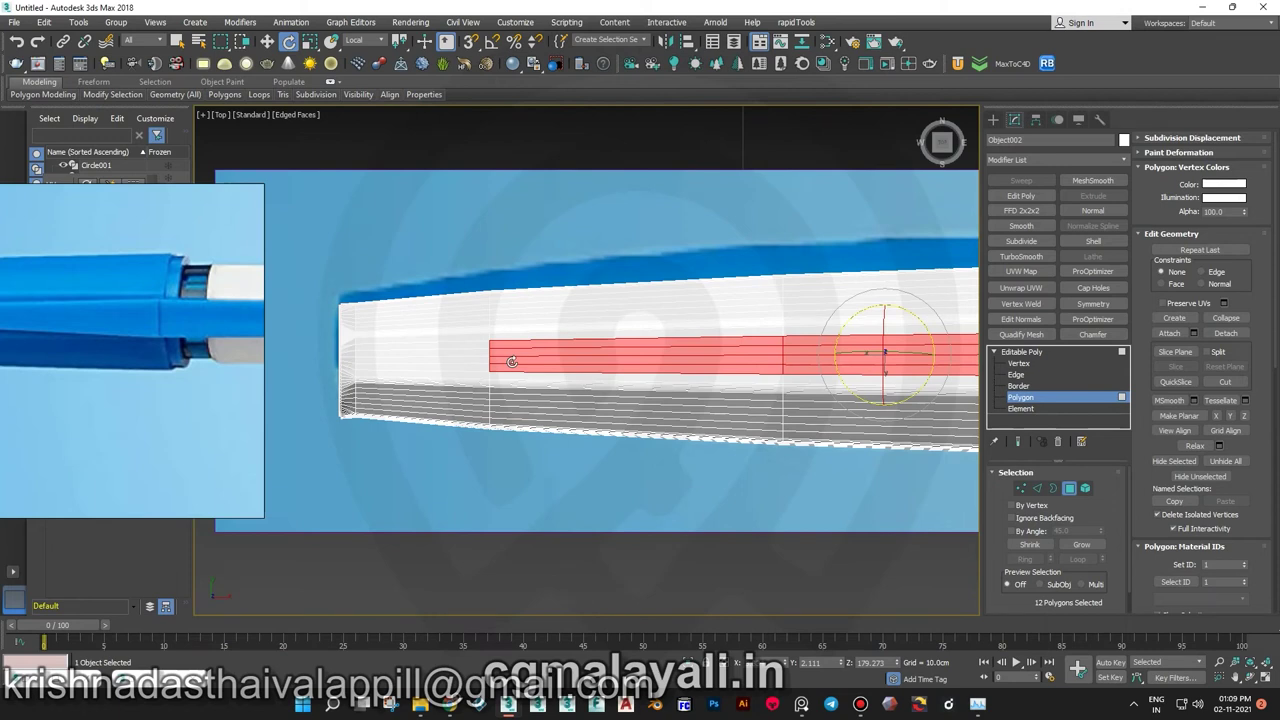
middle_drag(592, 398, 586, 398)
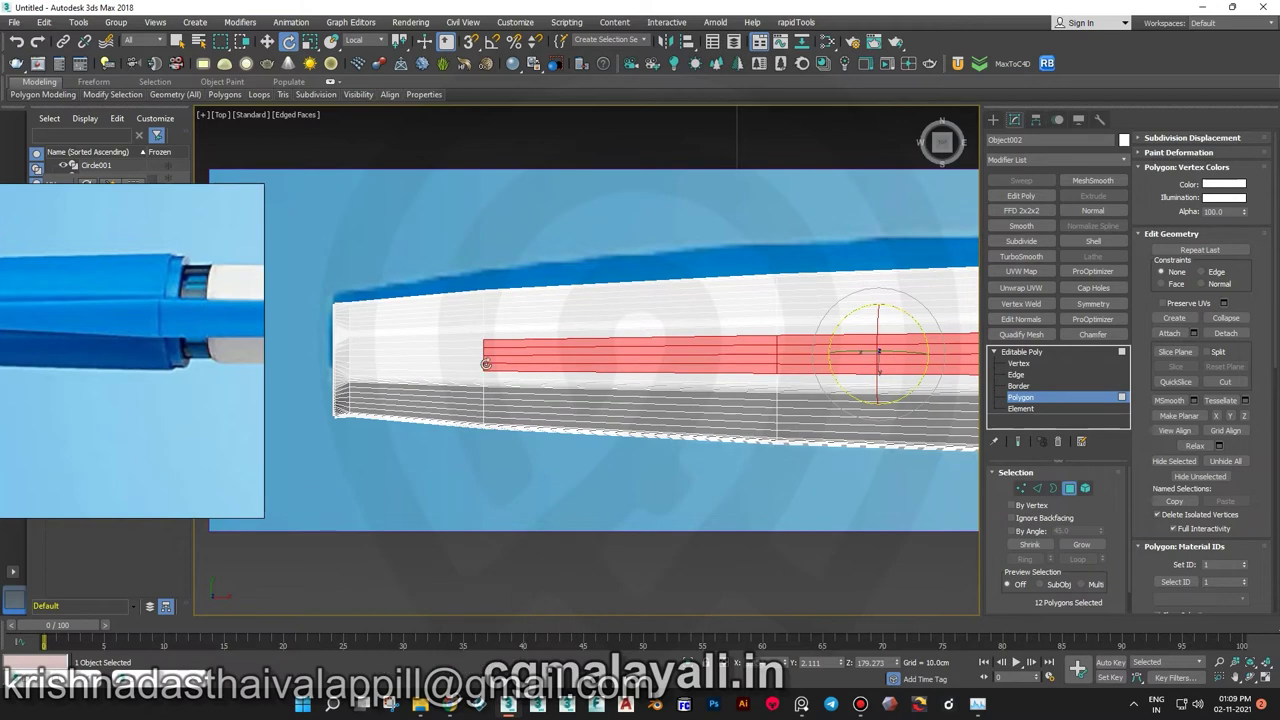
scroll(482, 358, up, 3)
click(860, 706)
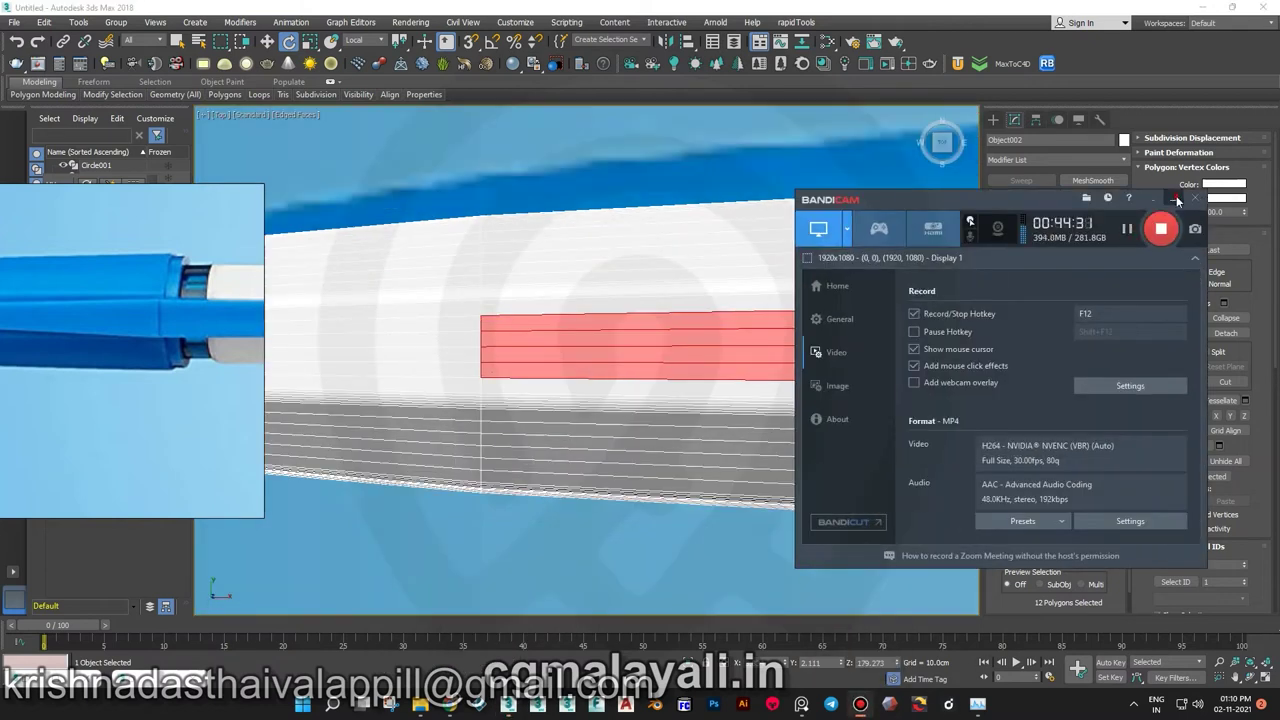
click(1177, 201)
scroll(477, 334, down, 4)
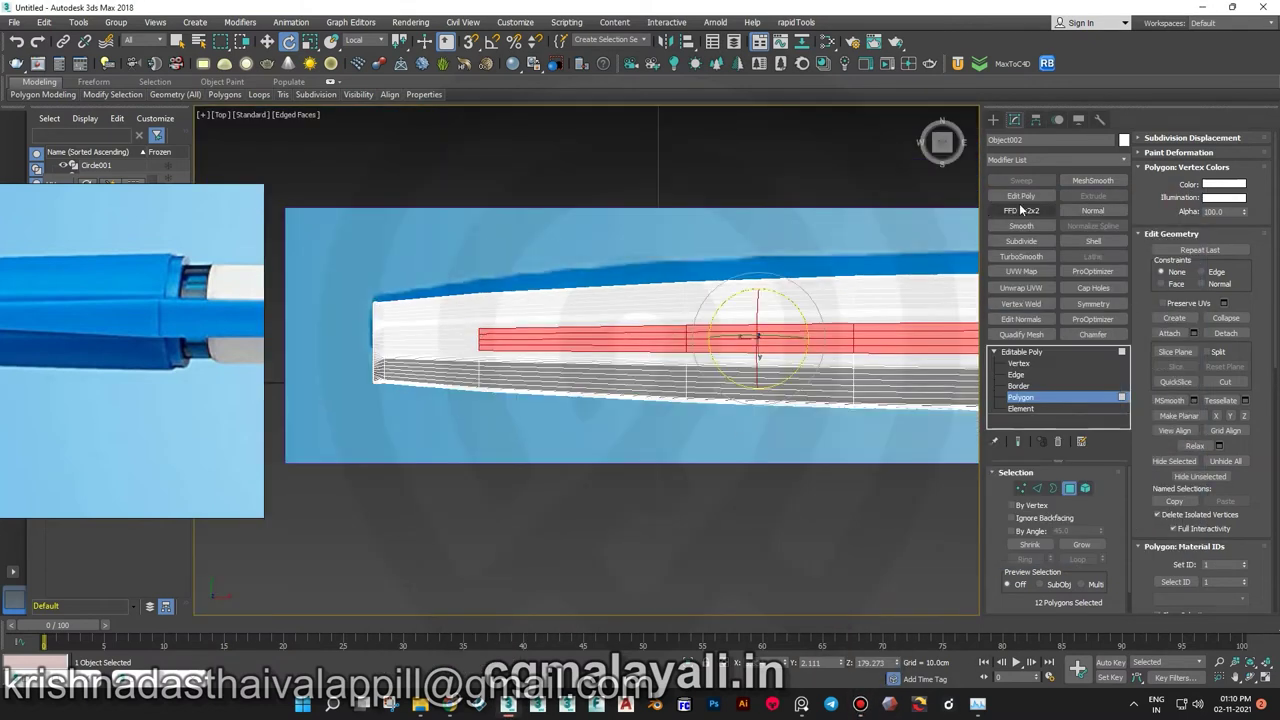
click(1020, 209)
- Select the FFD lattice control points at the strip's front end
click(1040, 363)
drag(497, 257, 583, 412)
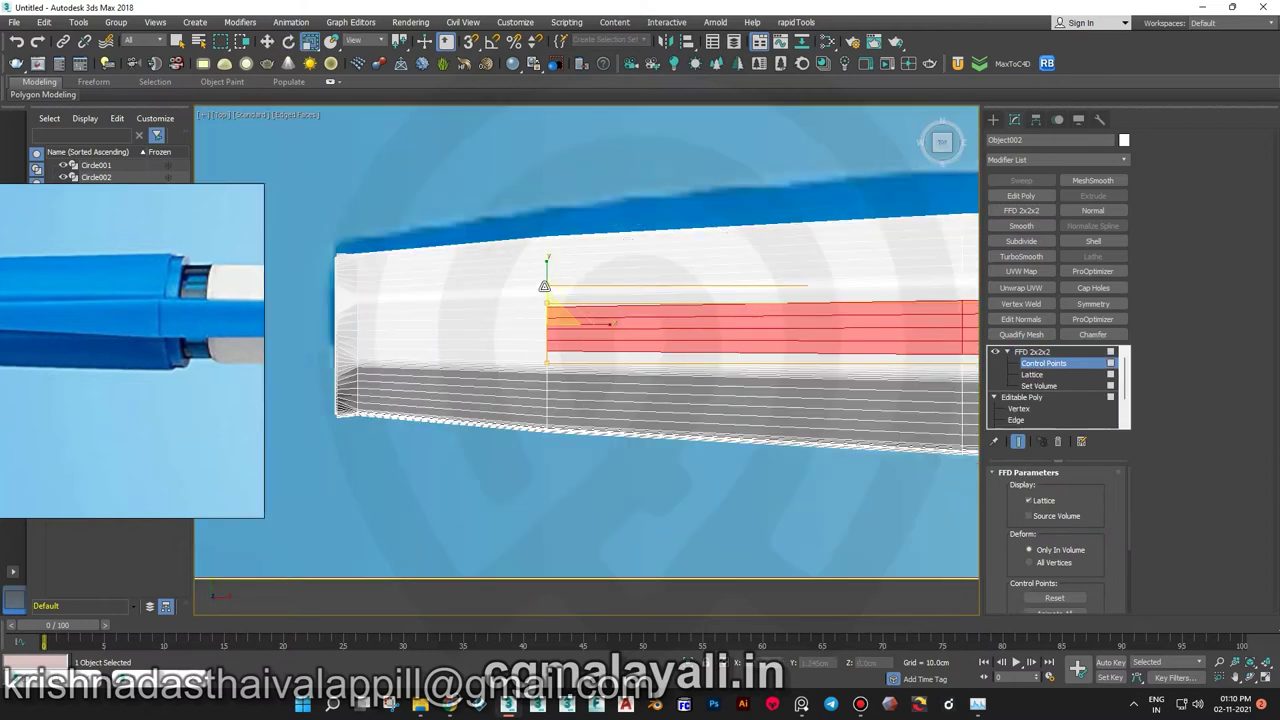
scroll(551, 273, up, 2)
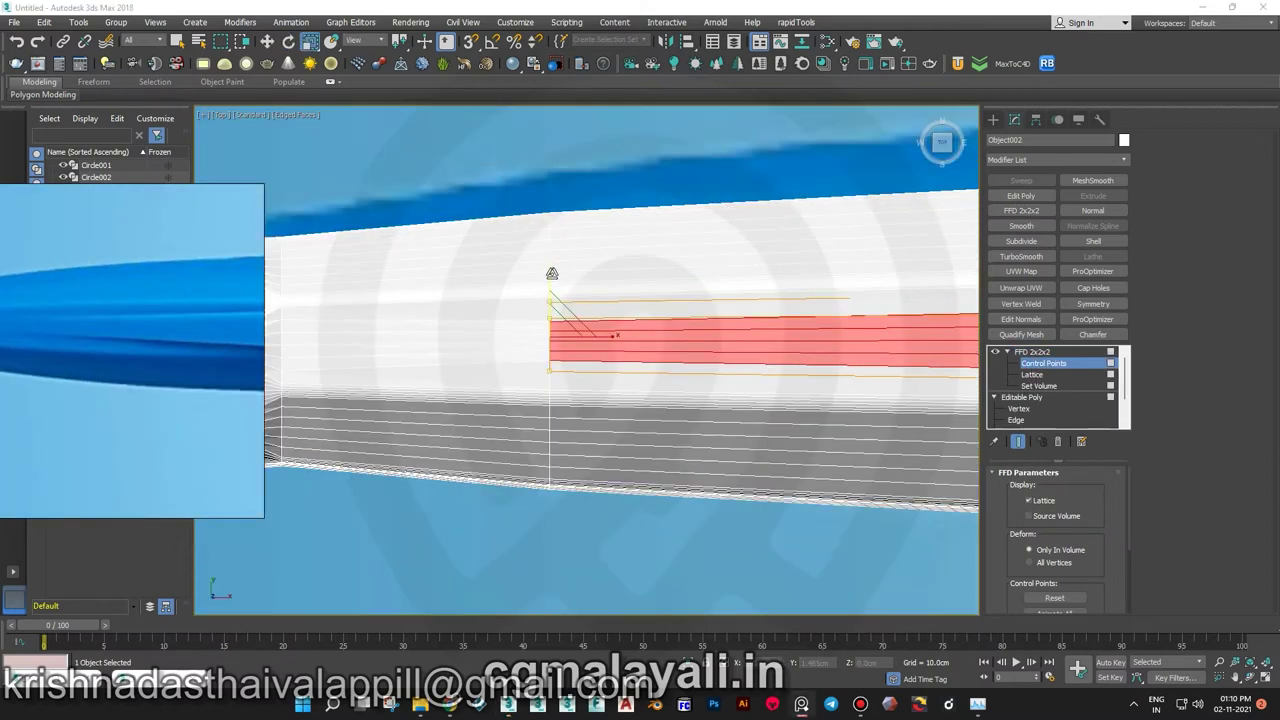
scroll(551, 273, down, 2)
middle_drag(551, 273, 557, 378)
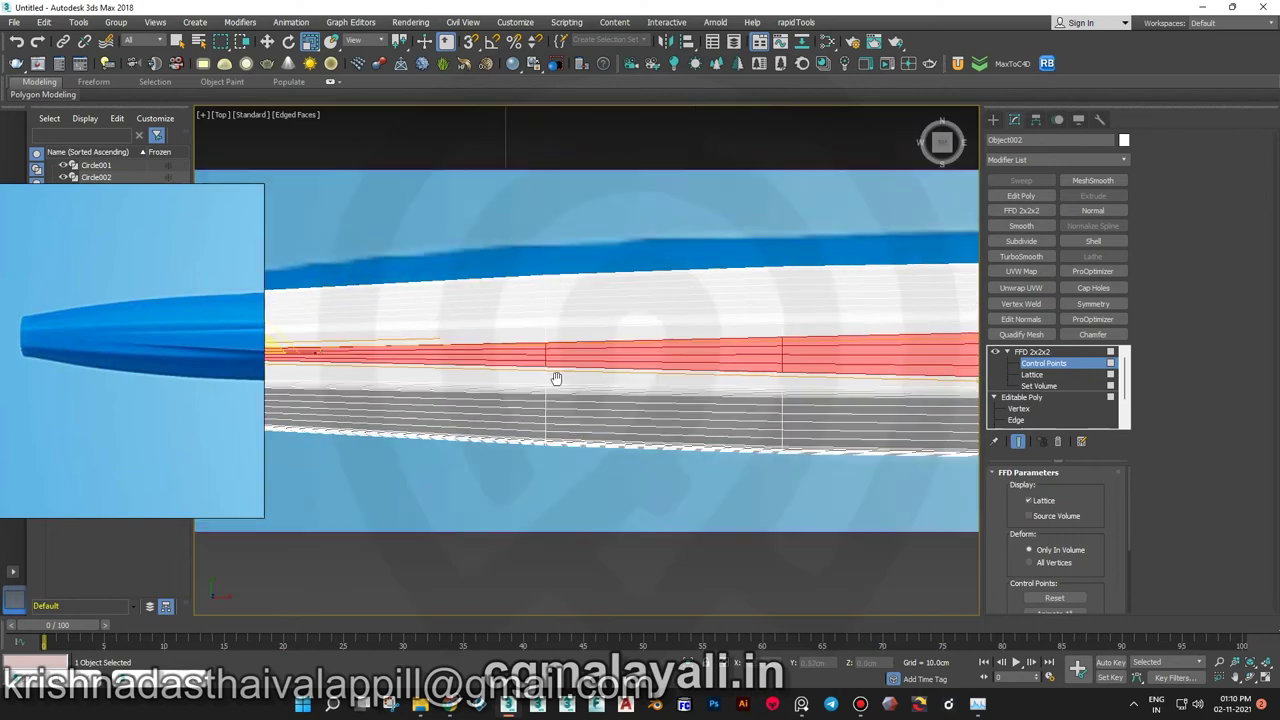
- Scale those control points vertically, then add an Edit Poly modifier above the FFD
scroll(857, 354, up, 2)
scroll(791, 329, up, 3)
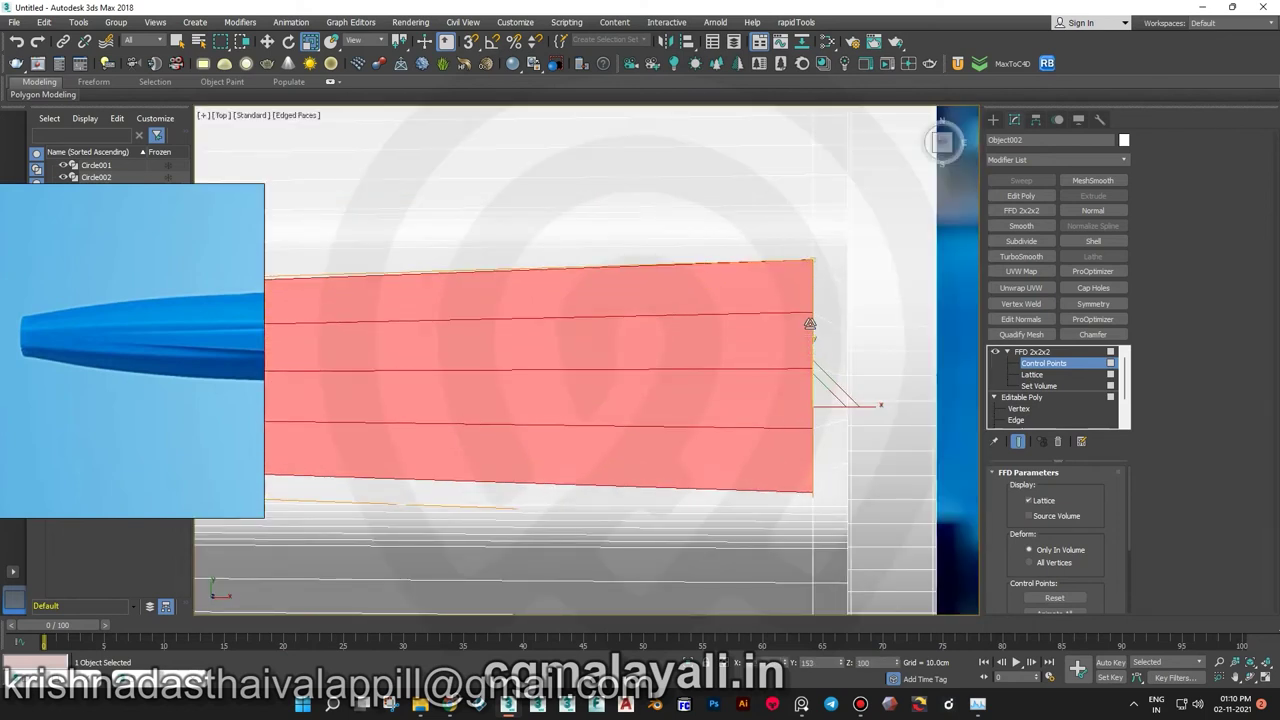
scroll(809, 324, up, 1)
scroll(811, 321, down, 3)
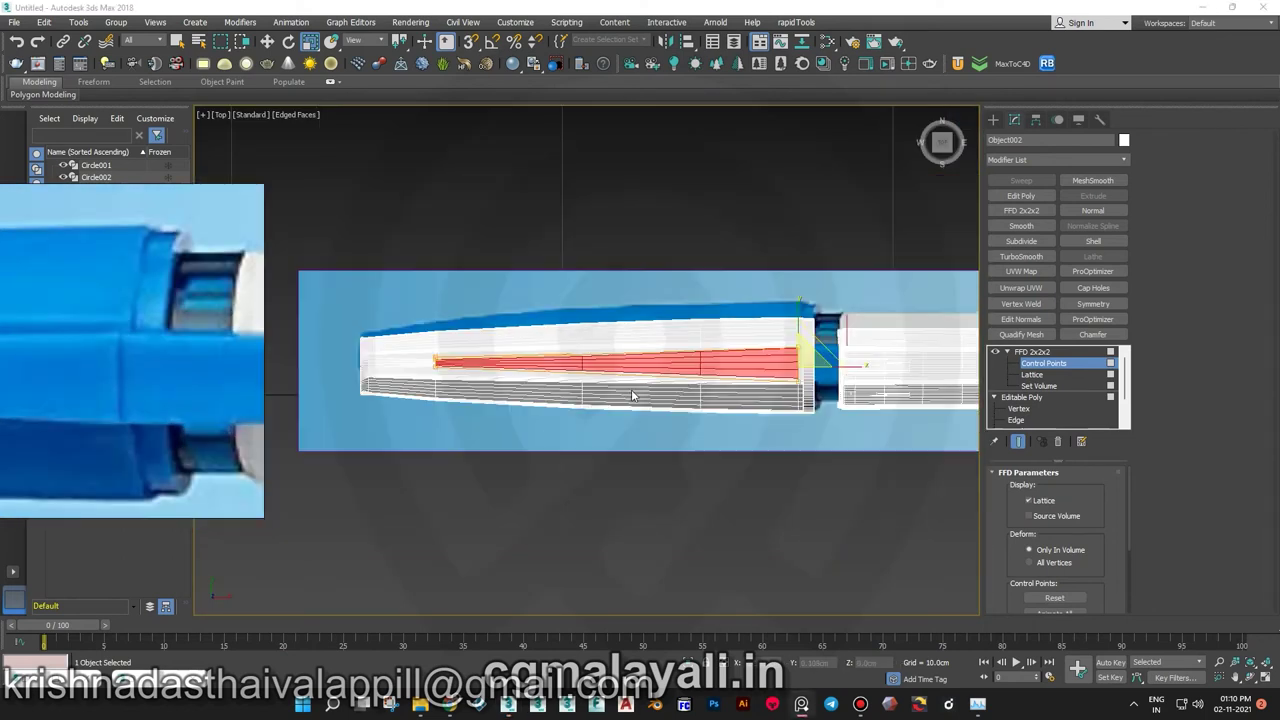
scroll(77, 363, up, 3)
scroll(125, 401, down, 2)
scroll(125, 401, down, 2)
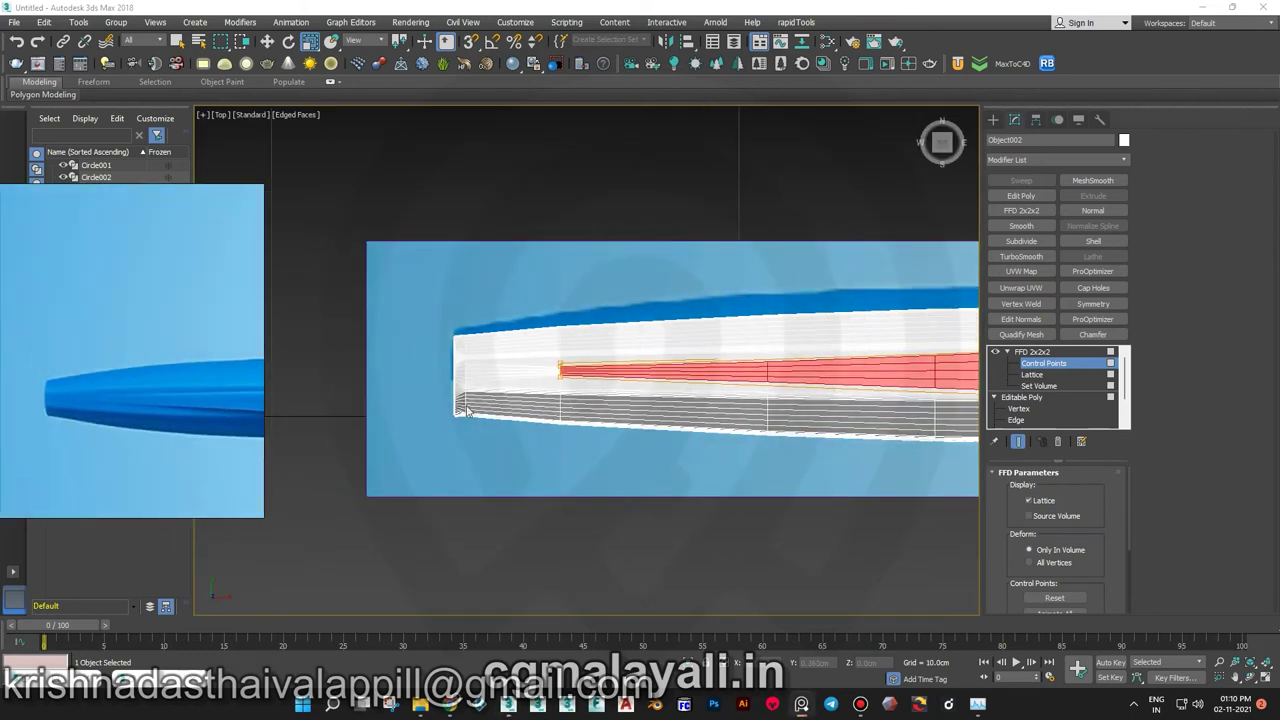
scroll(560, 371, up, 4)
drag(570, 311, 565, 311)
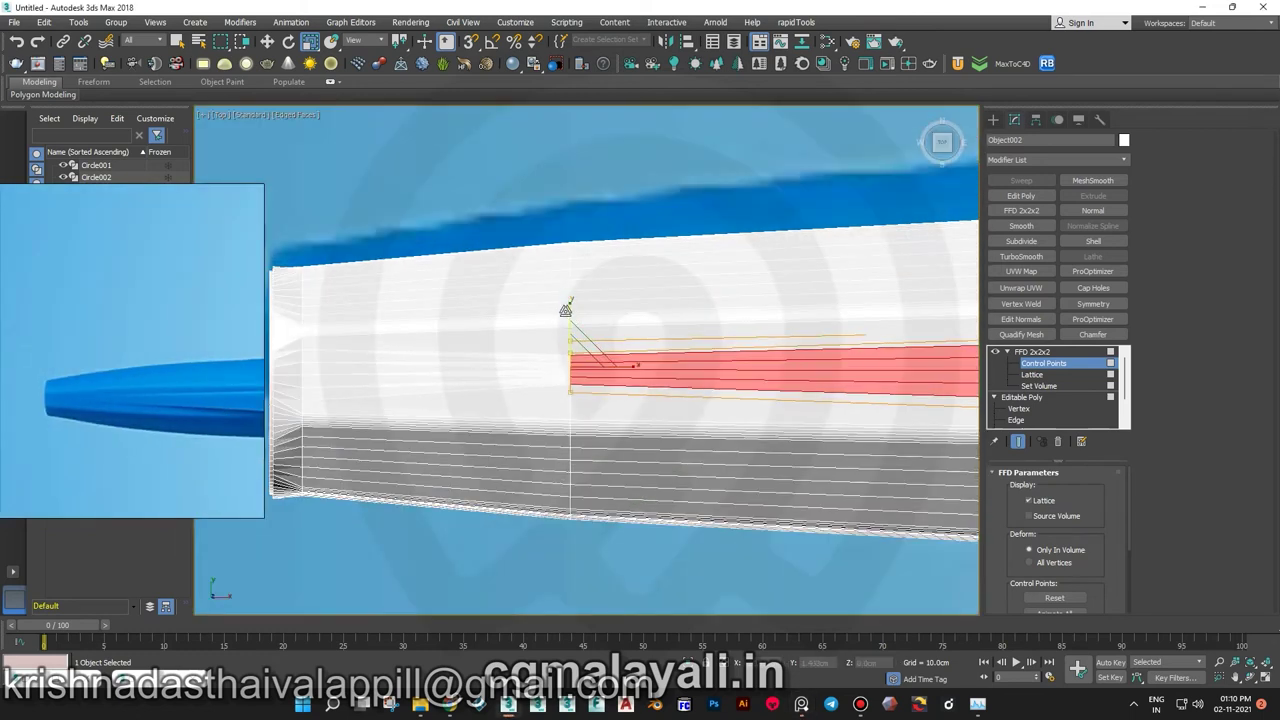
scroll(829, 369, down, 3)
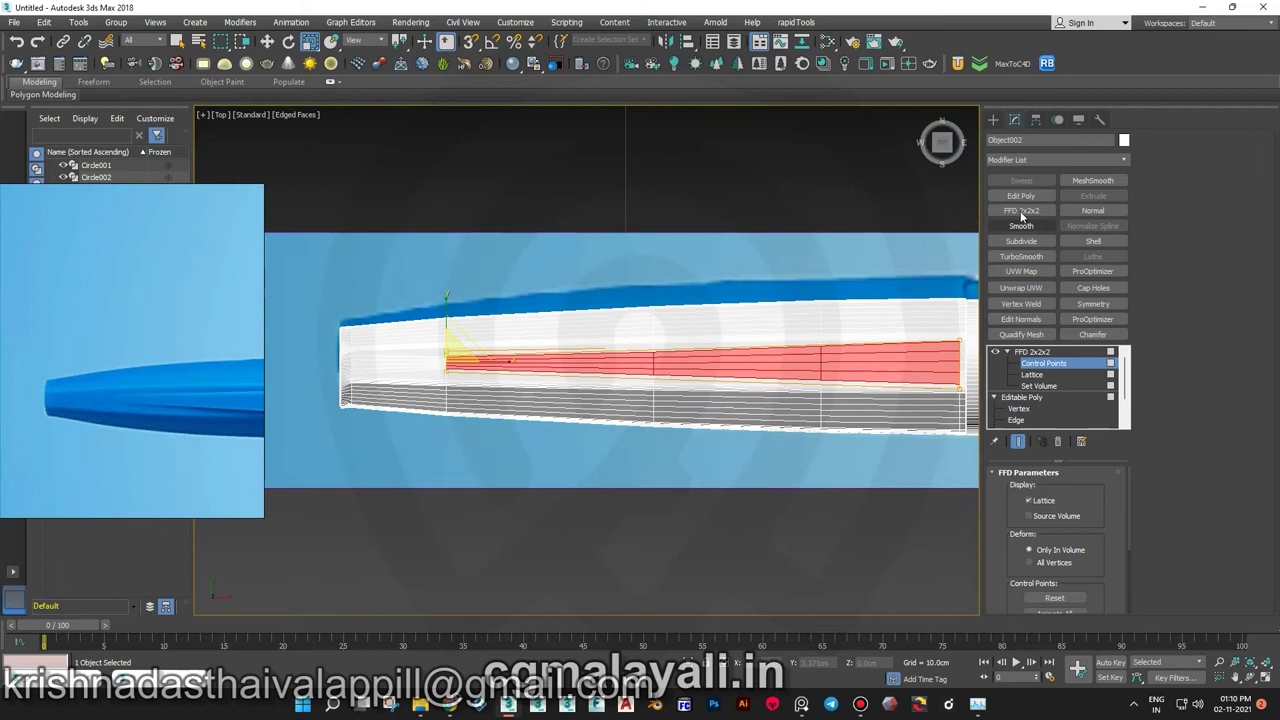
click(1021, 195)
- Extrude the strip polygons 0.423cm to raise the clip off the body
key(4)
alt+middle_drag(810, 435, 790, 400)
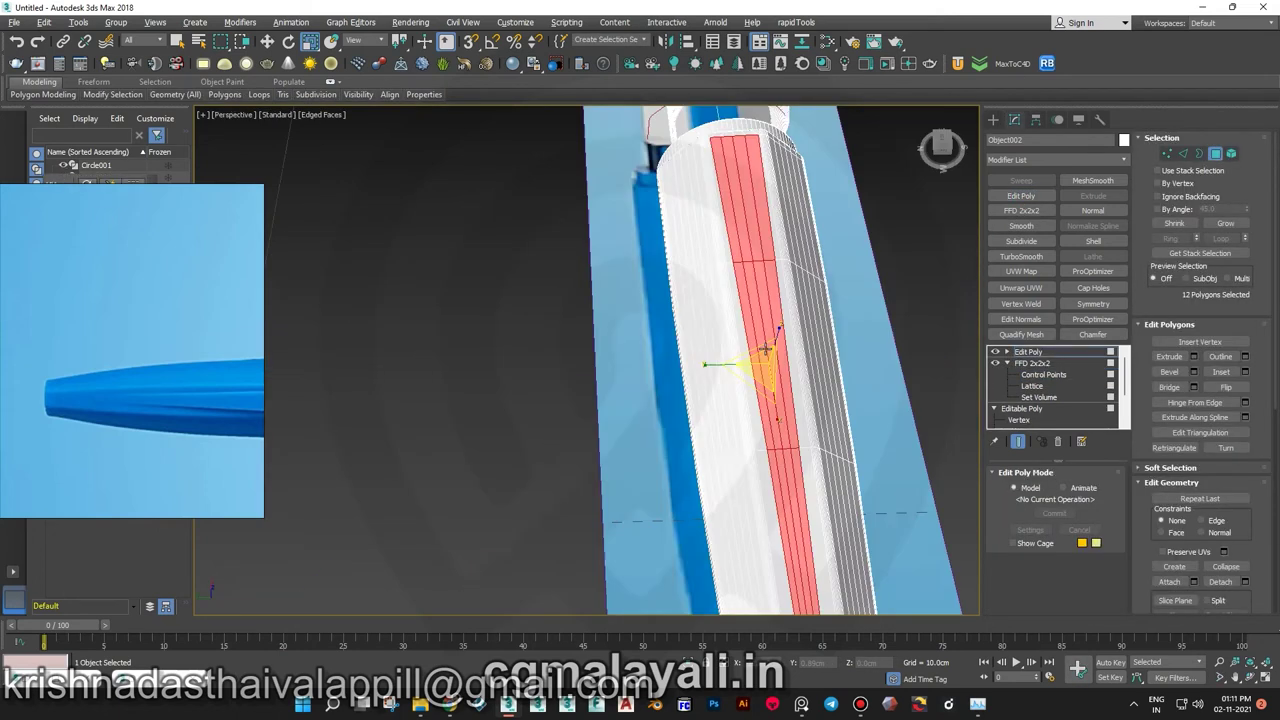
alt+middle_drag(766, 348, 820, 380)
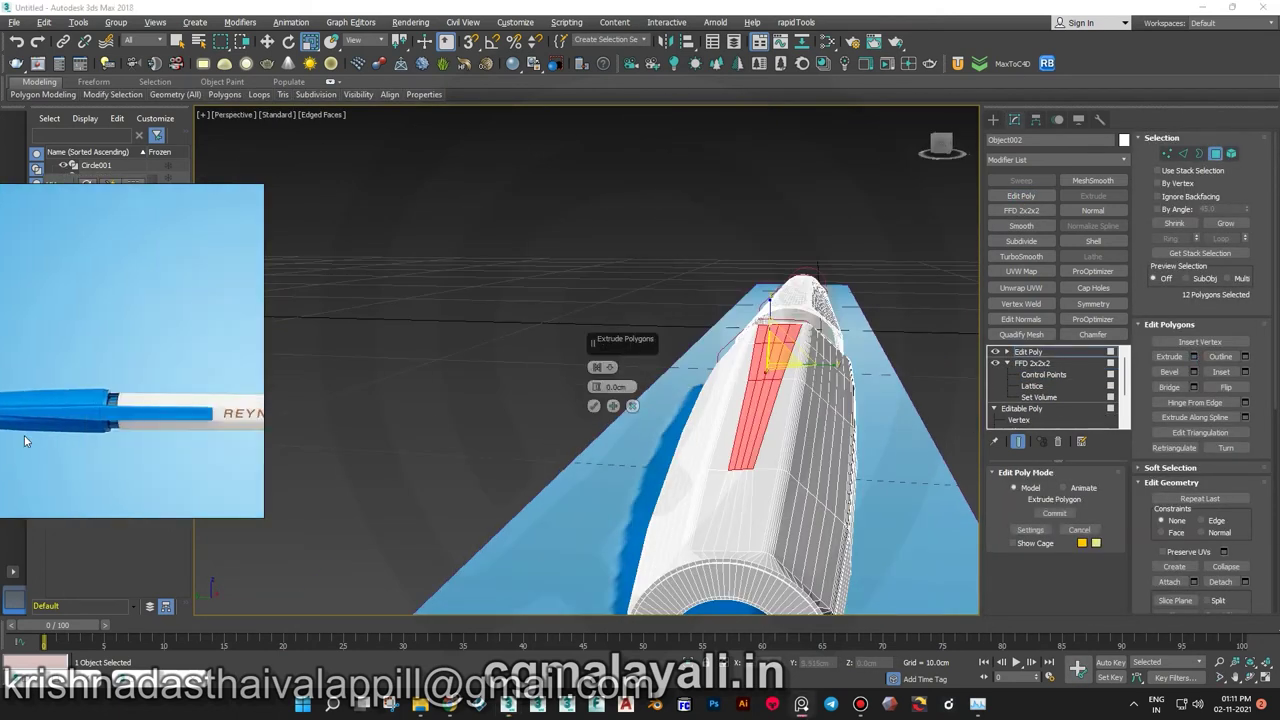
drag(594, 387, 594, 387)
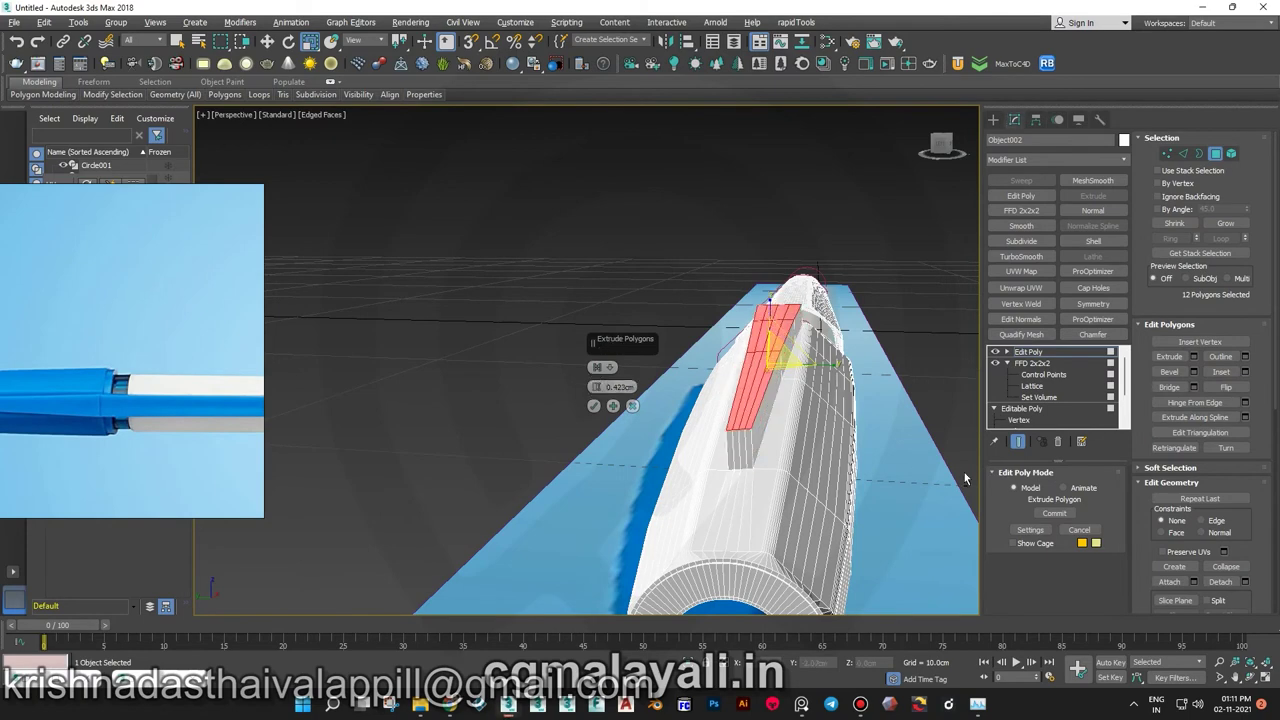
alt+middle_drag(965, 479, 629, 423)
alt+middle_drag(485, 497, 546, 490)
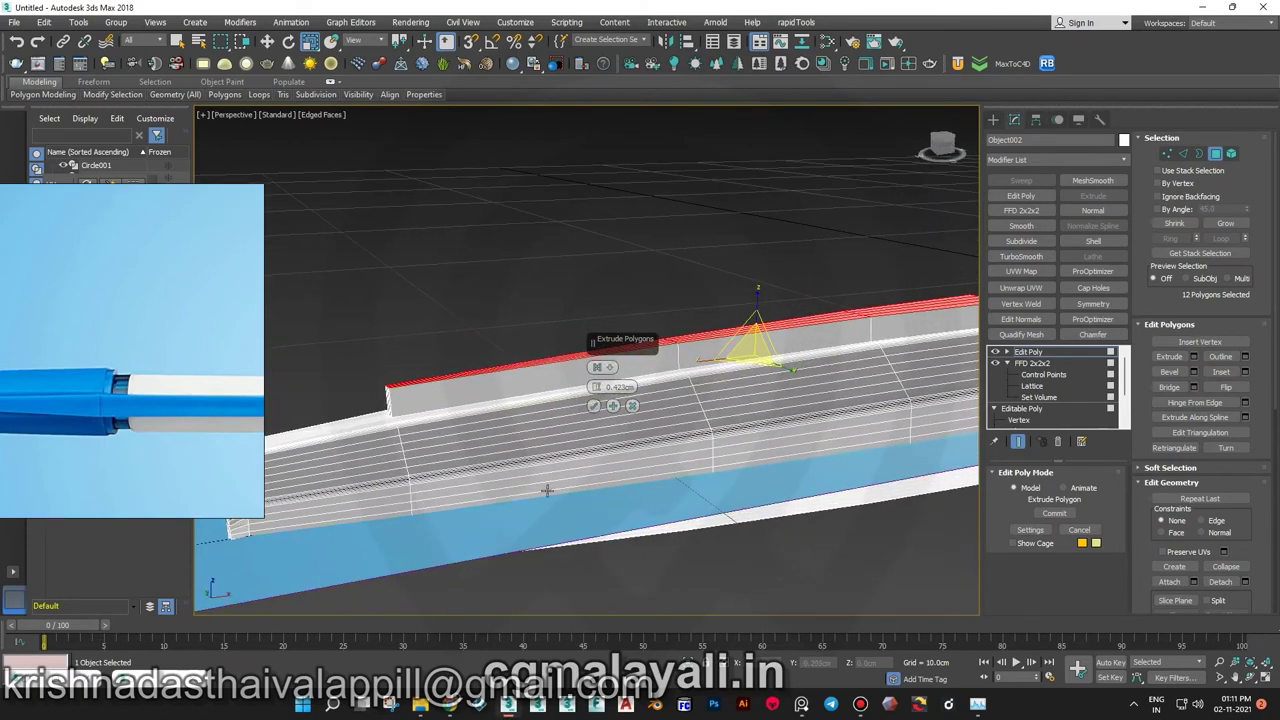
click(595, 405)
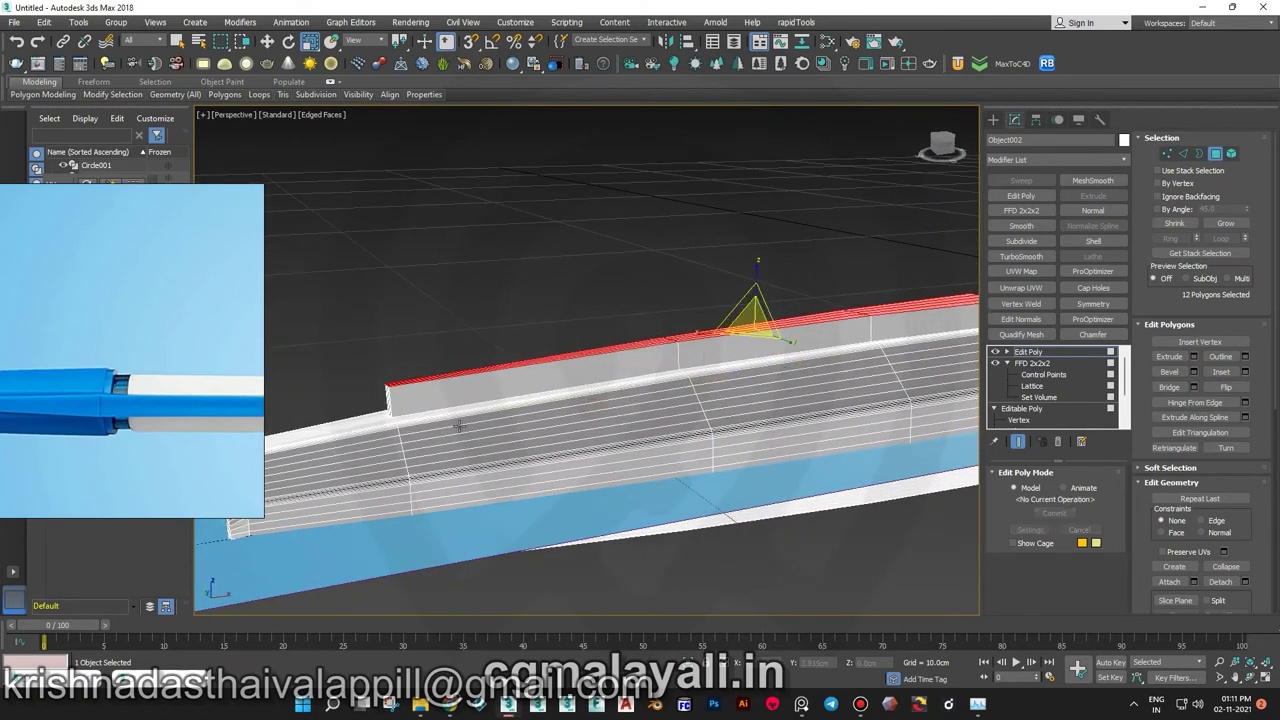
scroll(571, 437, up, 3)
mouse_move(571, 437)
alt+middle_down()
mouse_move(563, 386)
mouse_move(709, 309)
alt+middle_up()
scroll(572, 366, up, 3)
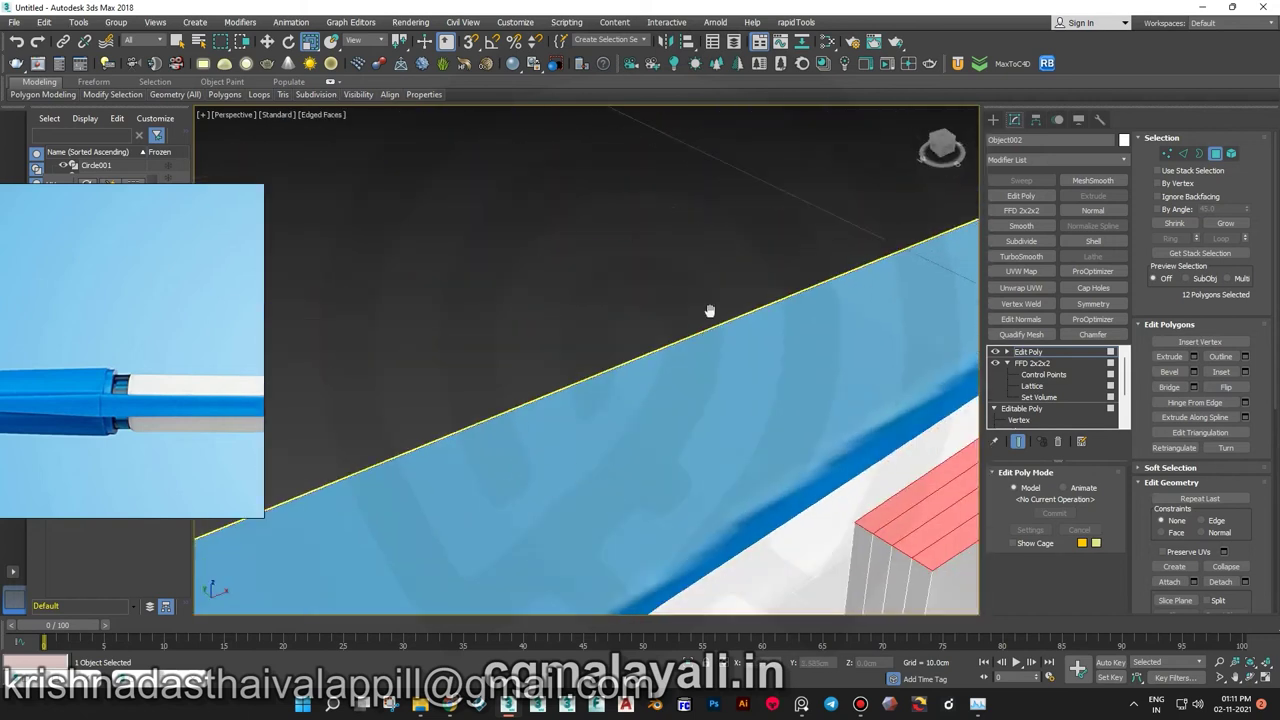
- Target Weld the top vertices at the clip's front end down onto the bottom ones
click(1028, 374)
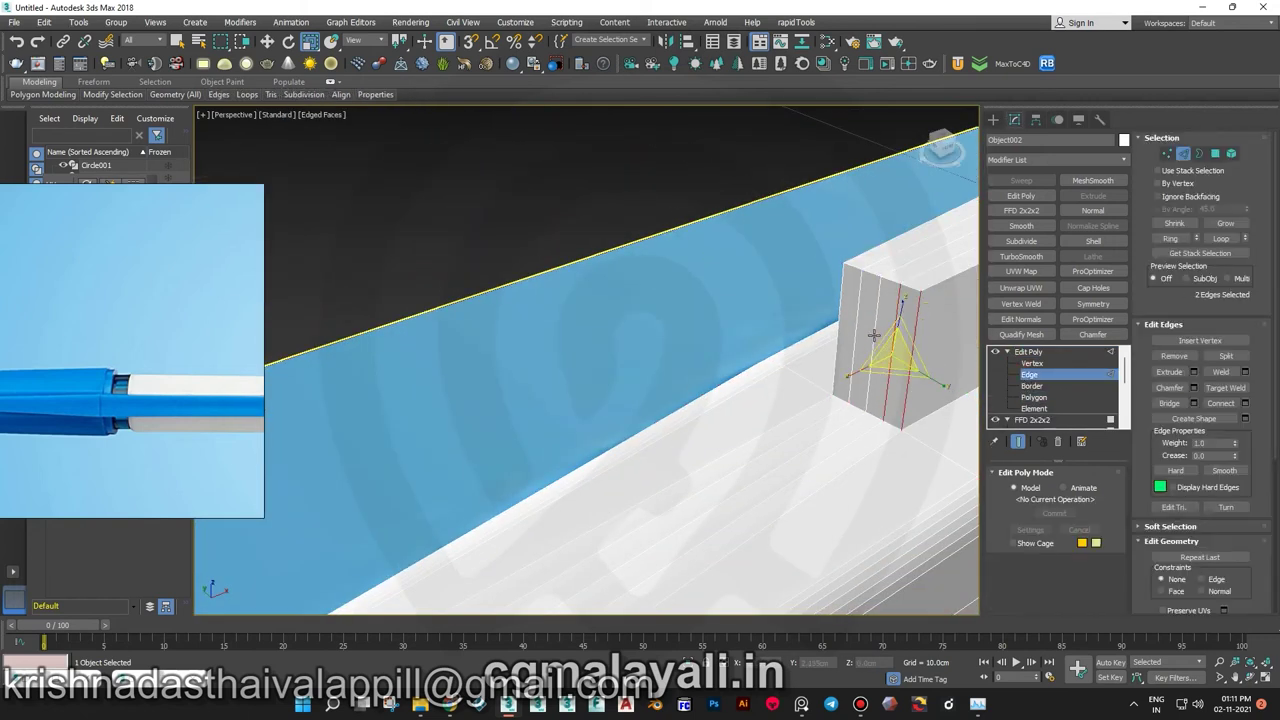
alt+middle_drag(872, 344, 726, 486)
scroll(714, 351, up, 3)
mouse_move(714, 351)
alt+middle_down()
mouse_move(885, 421)
mouse_move(825, 341)
alt+middle_up()
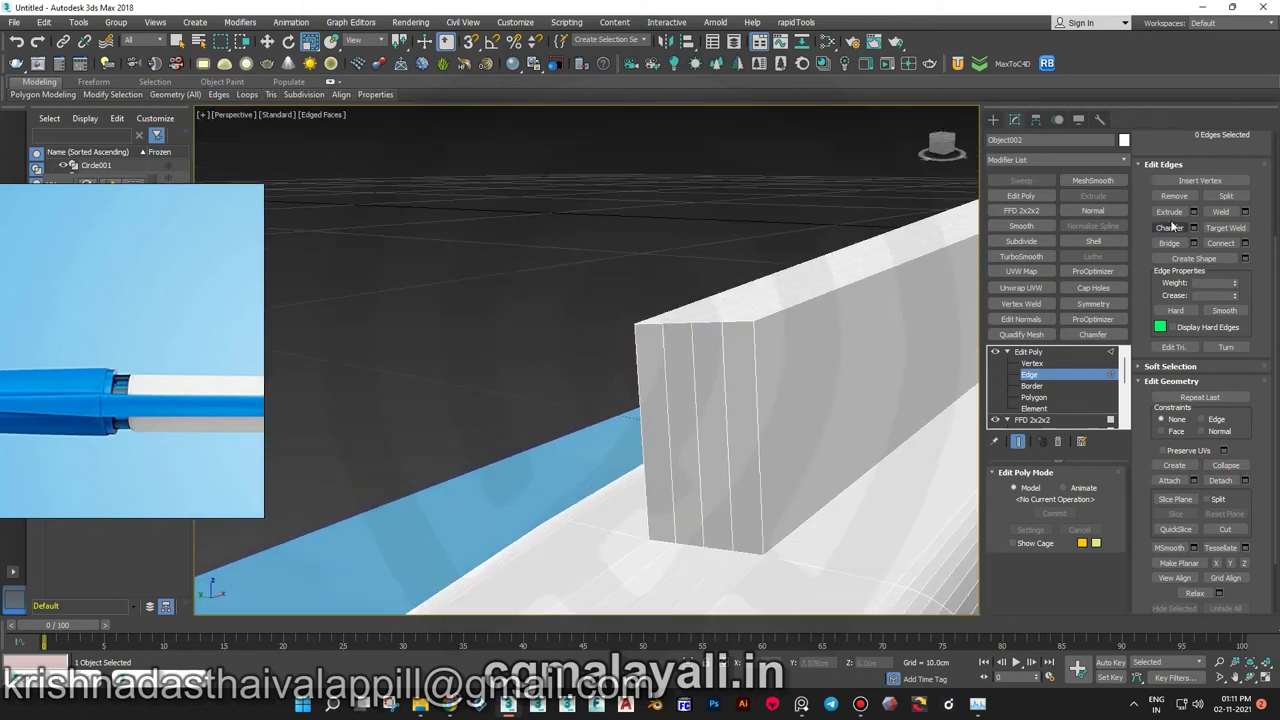
click(1050, 363)
drag(753, 325, 722, 323)
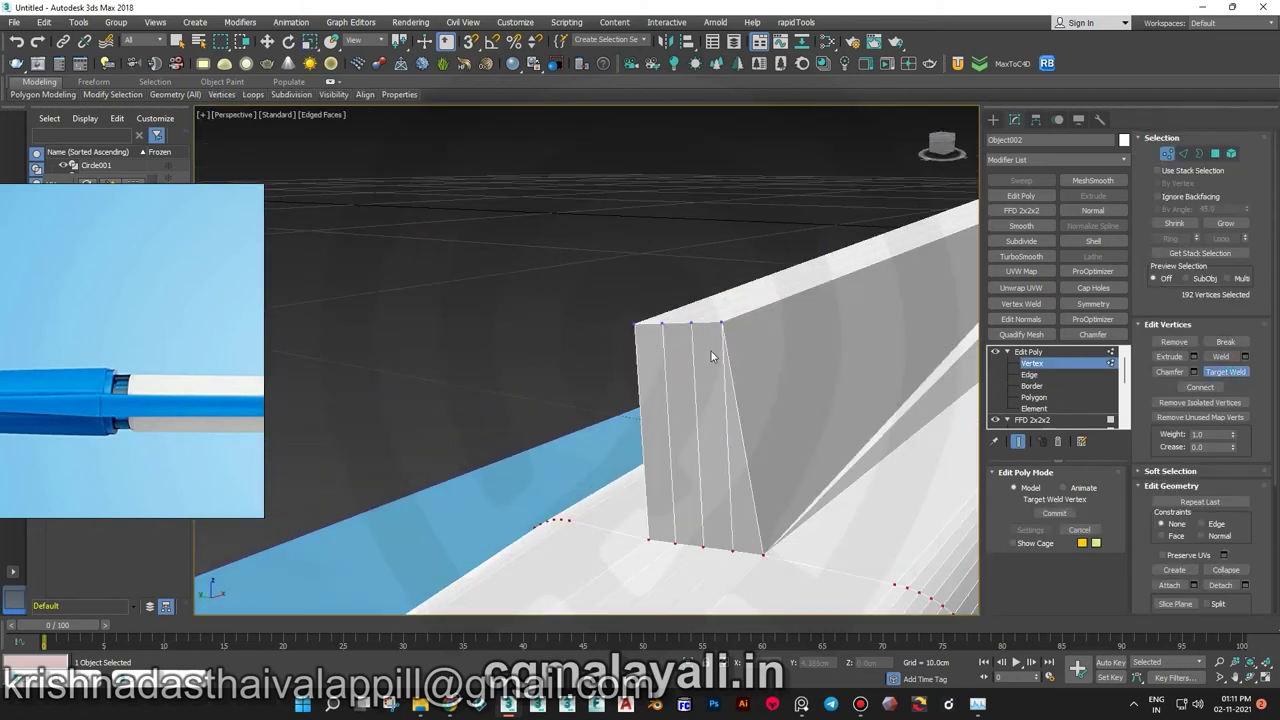
click(733, 549)
click(700, 545)
click(661, 325)
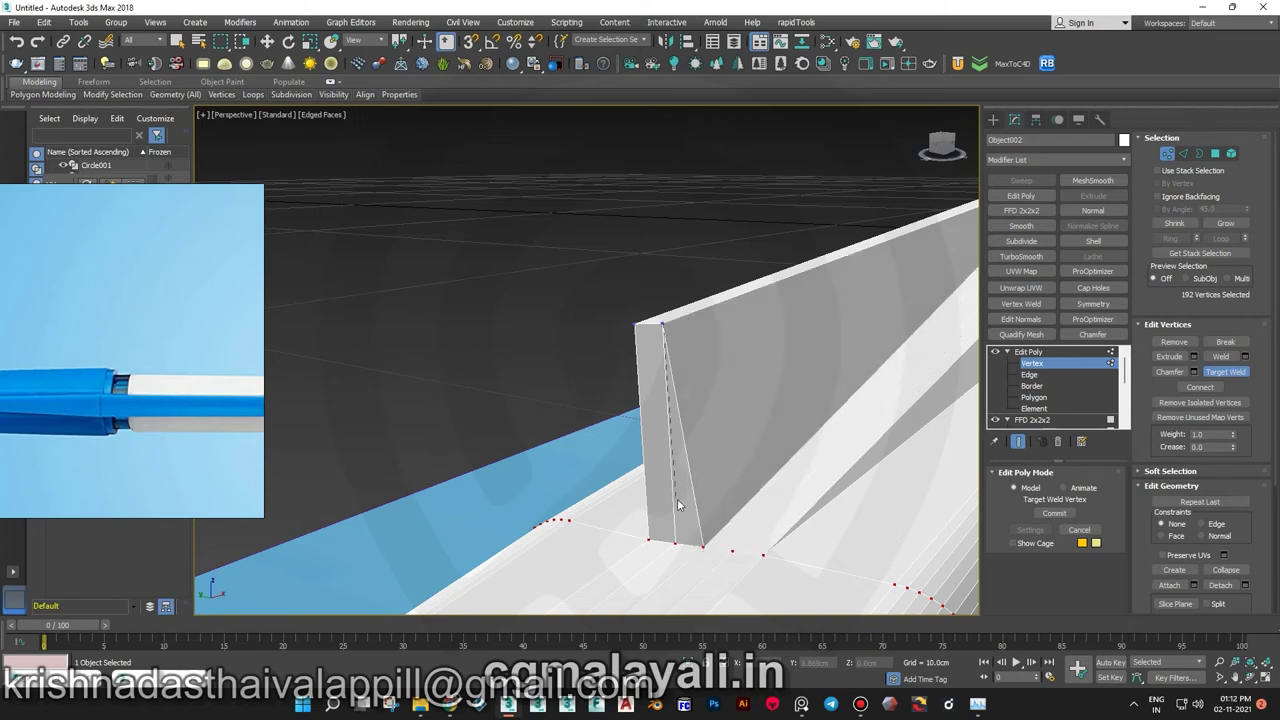
click(674, 543)
click(646, 543)
scroll(592, 549, down, 5)
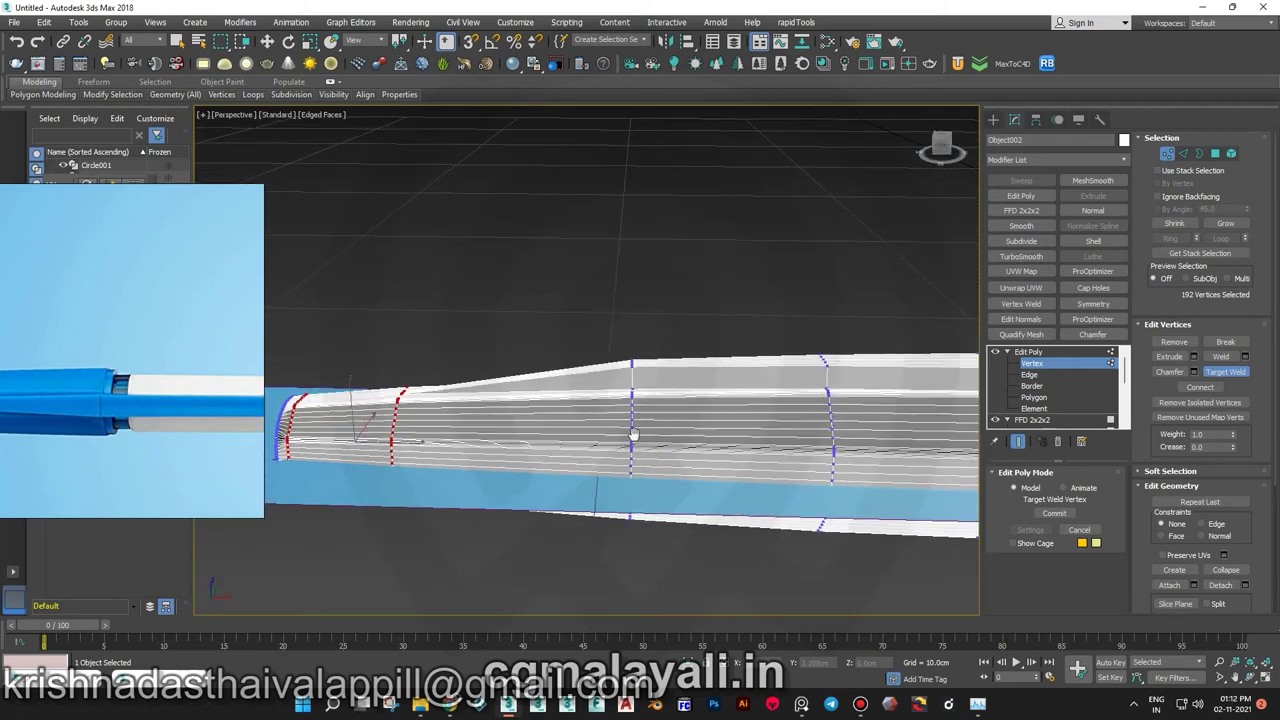
- Select the top end vertices and adjust them in Front view to slope the end
alt+middle_drag(592, 549, 654, 362)
key(f)
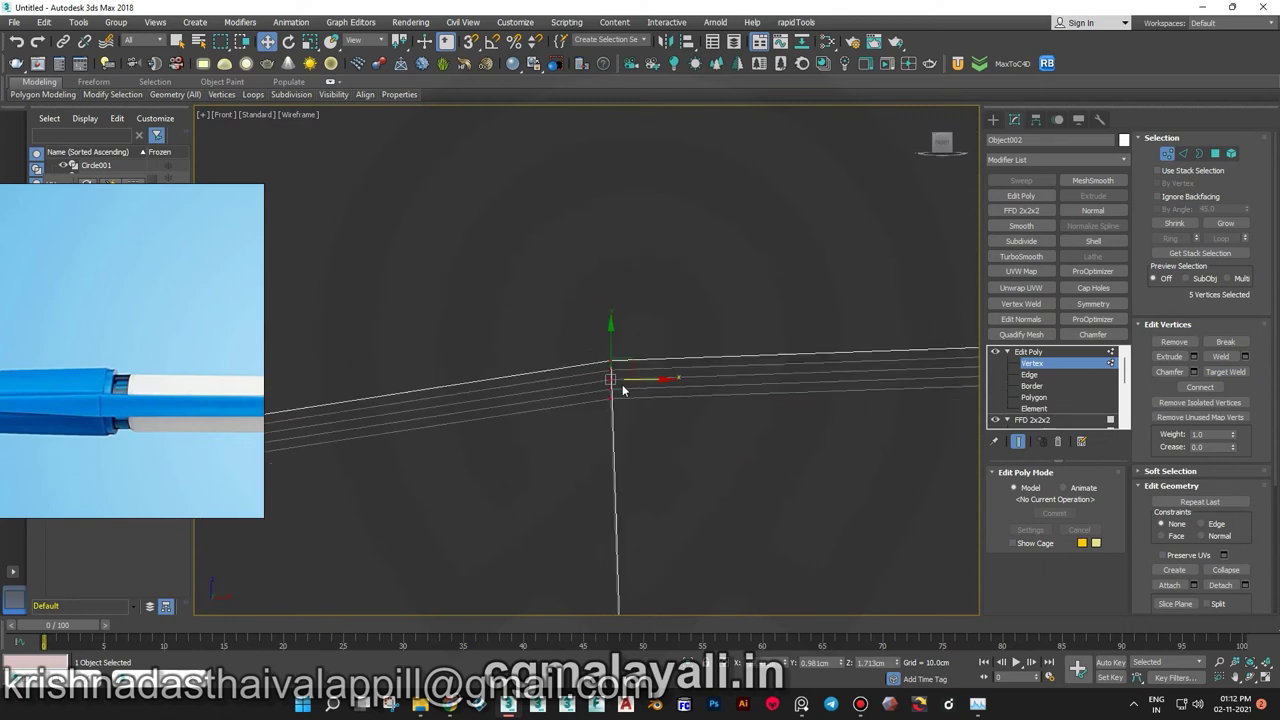
scroll(630, 375, up, 4)
scroll(670, 405, down, 3)
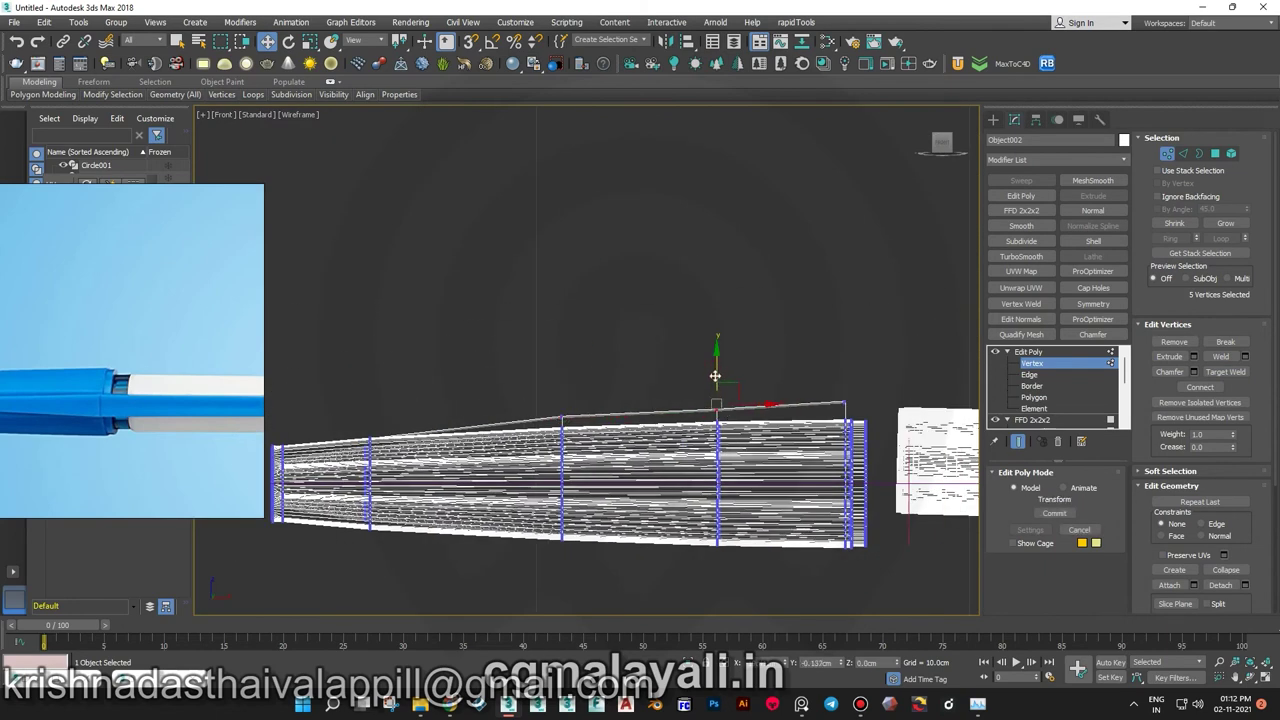
key(p)
- Extrude the clip's front face forward by 6.642cm
alt+middle_drag(800, 396, 640, 379)
key(4)
click(640, 379)
mouse_move(303, 383)
alt+middle_down()
mouse_move(724, 515)
mouse_move(613, 470)
mouse_move(598, 390)
alt+middle_up()
key(shift+e)
drag(596, 387, 596, 341)
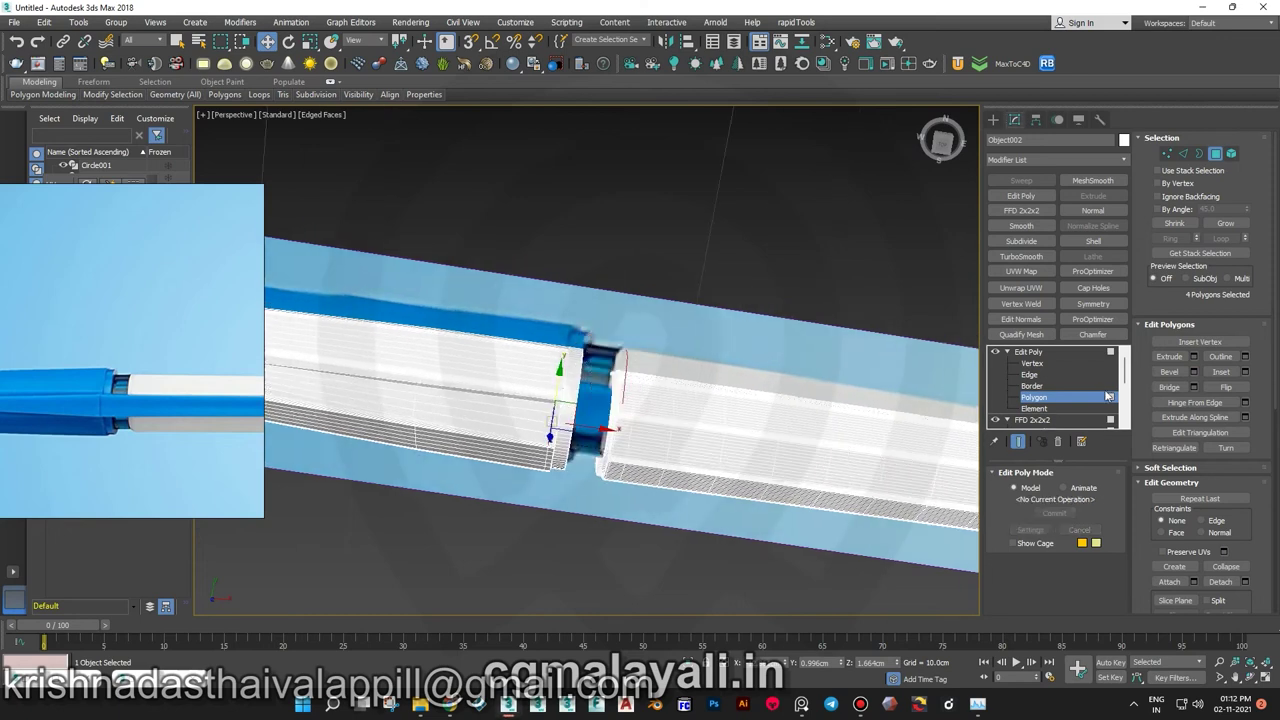
- Lengthen the clip's forward extrusion to 8.353cm in Top view
click(1028, 352)
key(ctrl+a)
key(t)
key(z)
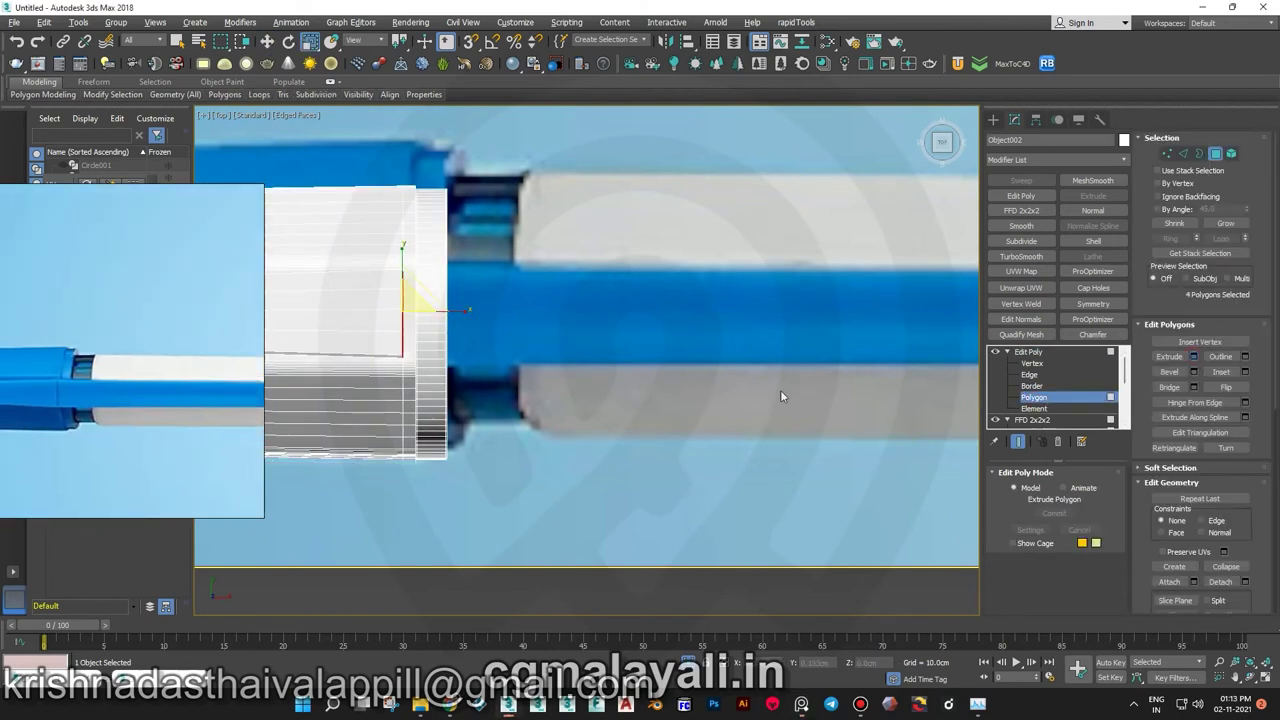
drag(595, 369, 618, 240)
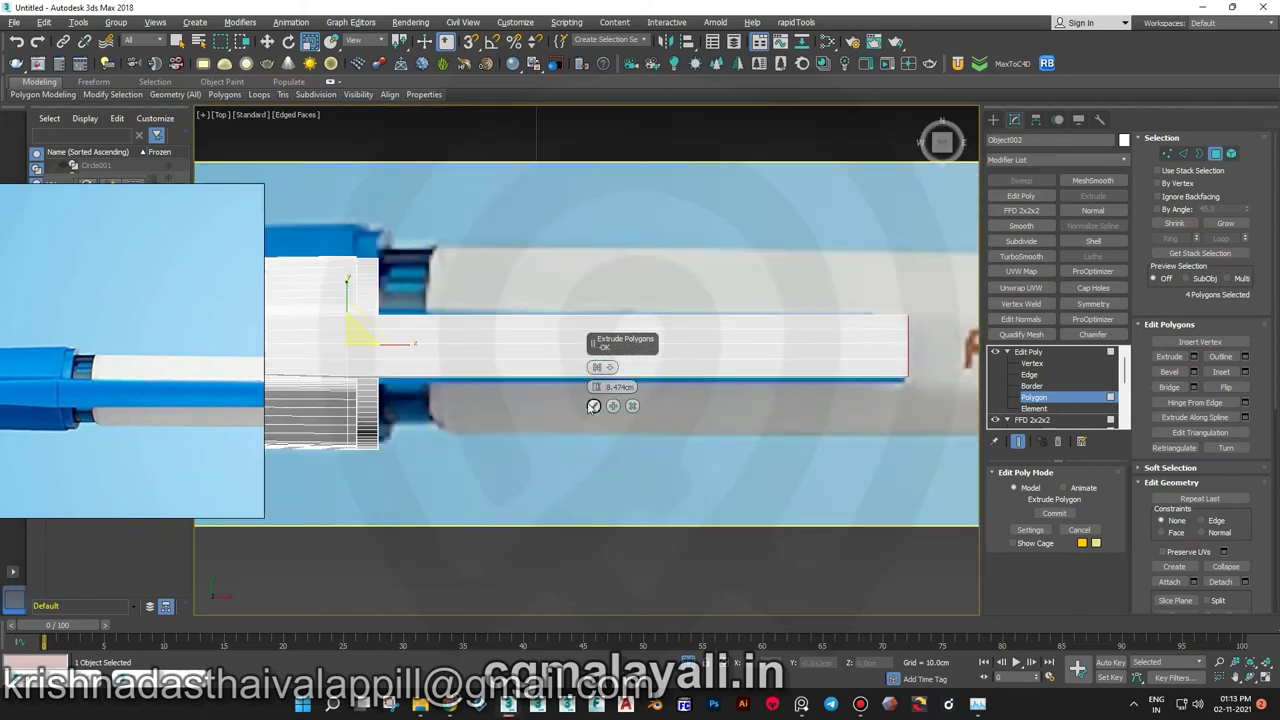
click(593, 406)
- Connect the clip's lengthwise edge ring with 3 segments as support loops
key(2)
click(632, 351)
key(alt+r)
key(ctrl+shift+e)
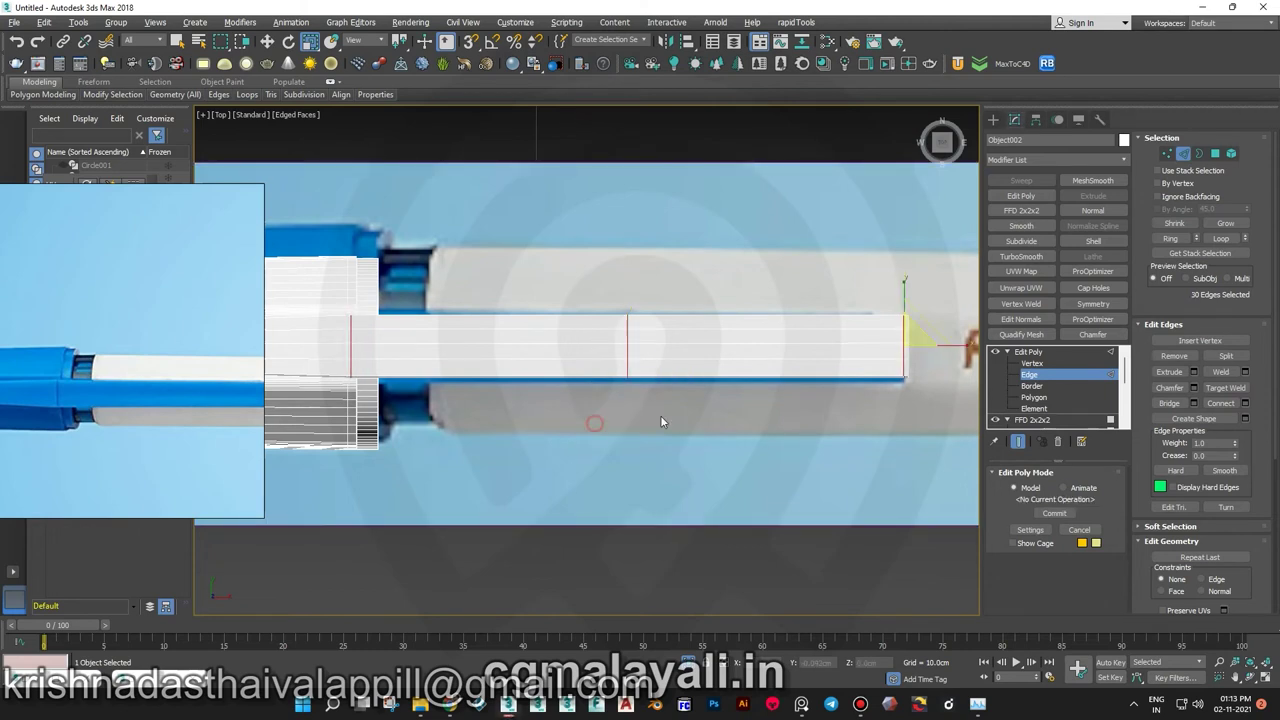
key(p)
click(641, 353)
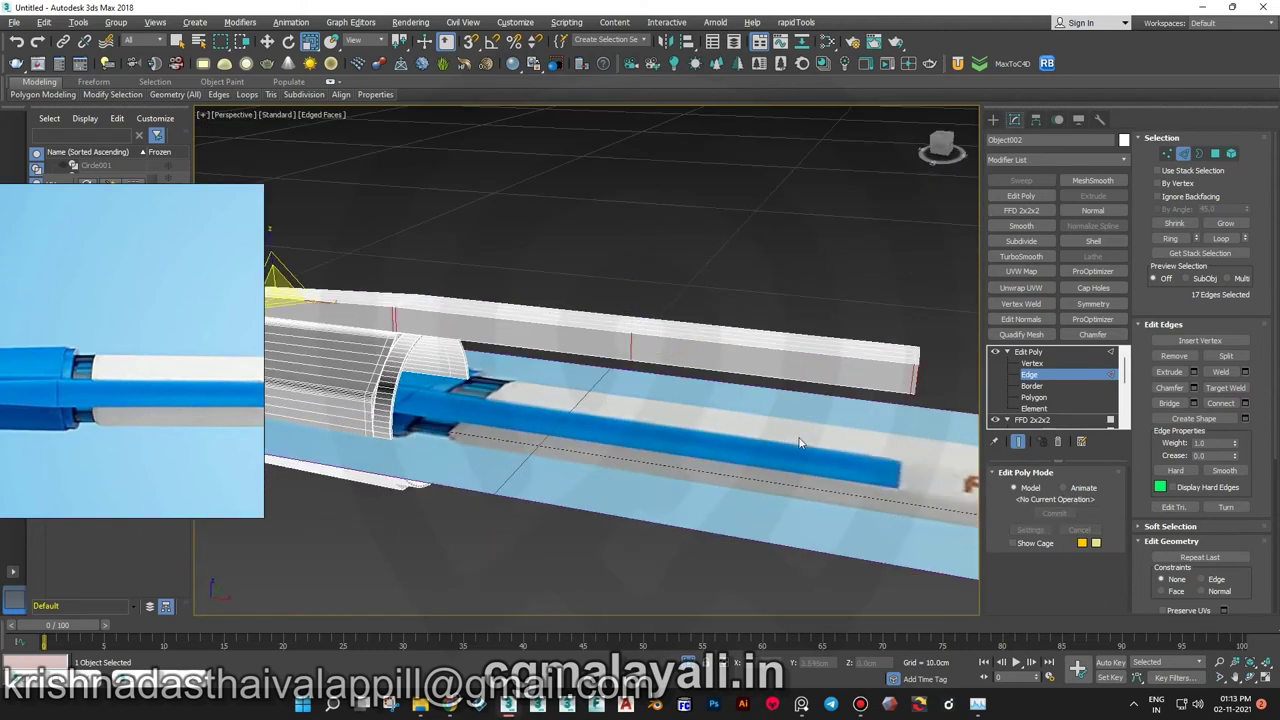
click(1245, 404)
alt+middle_drag(680, 420, 763, 380)
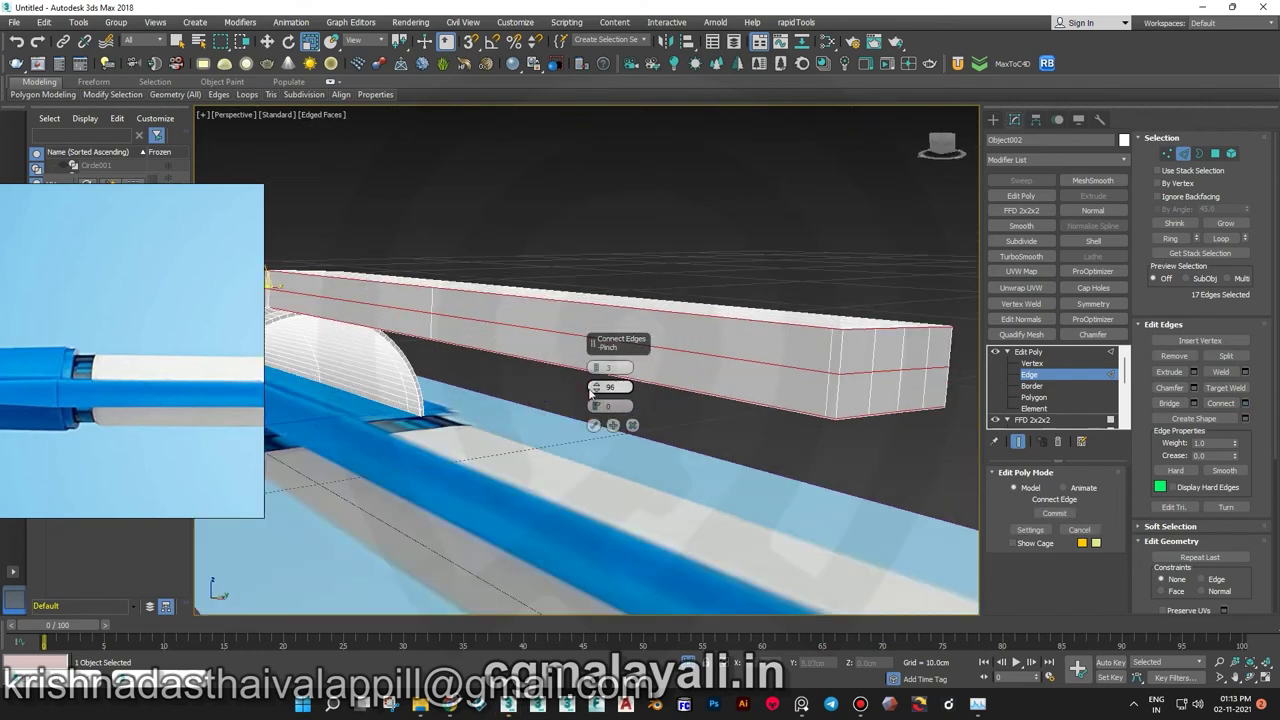
click(593, 424)
- Add a TurboSmooth modifier to round off the clip and view it shaded
mouse_move(672, 448)
alt+middle_down()
mouse_move(640, 420)
mouse_move(438, 361)
mouse_move(648, 399)
mouse_move(700, 390)
alt+middle_up()
click(1021, 256)
key(F4)
scroll(438, 361, down, 5)
- Change the clip's object colour to blue
click(1124, 142)
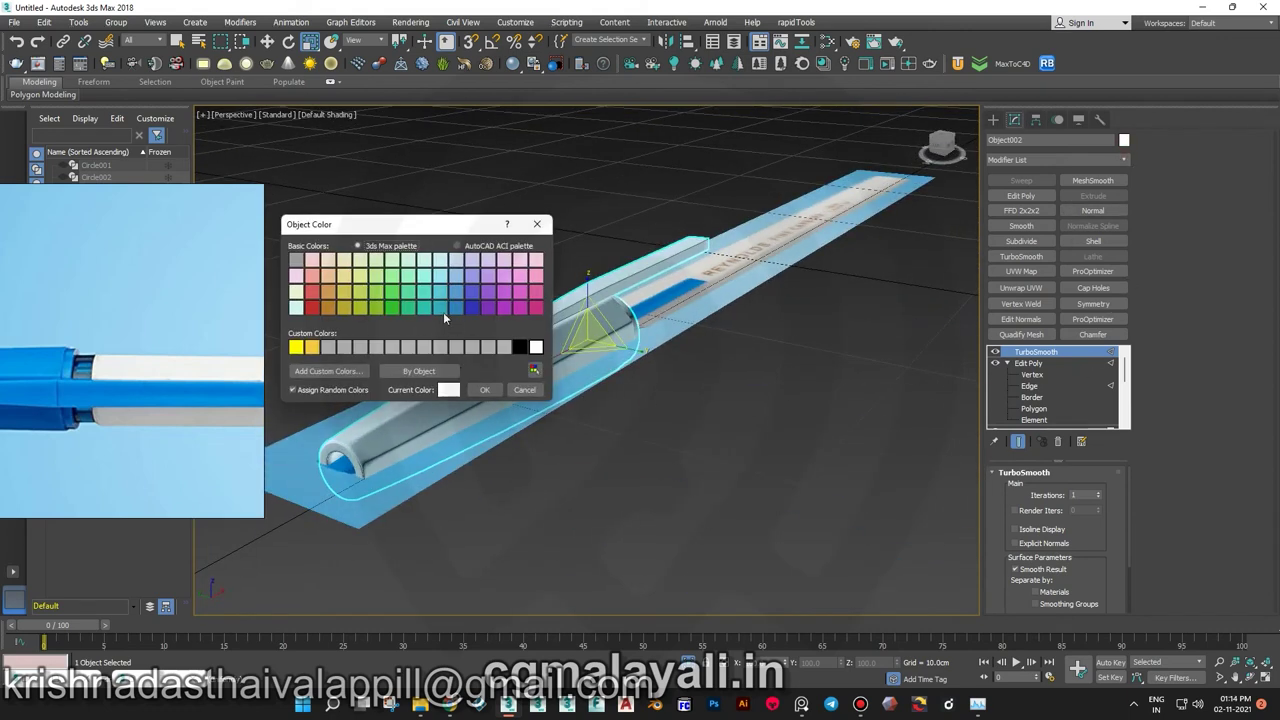
double_click(460, 310)
scroll(600, 400, up, 3)
mouse_move(600, 400)
alt+middle_down()
mouse_move(491, 300)
mouse_move(700, 350)
alt+middle_up()
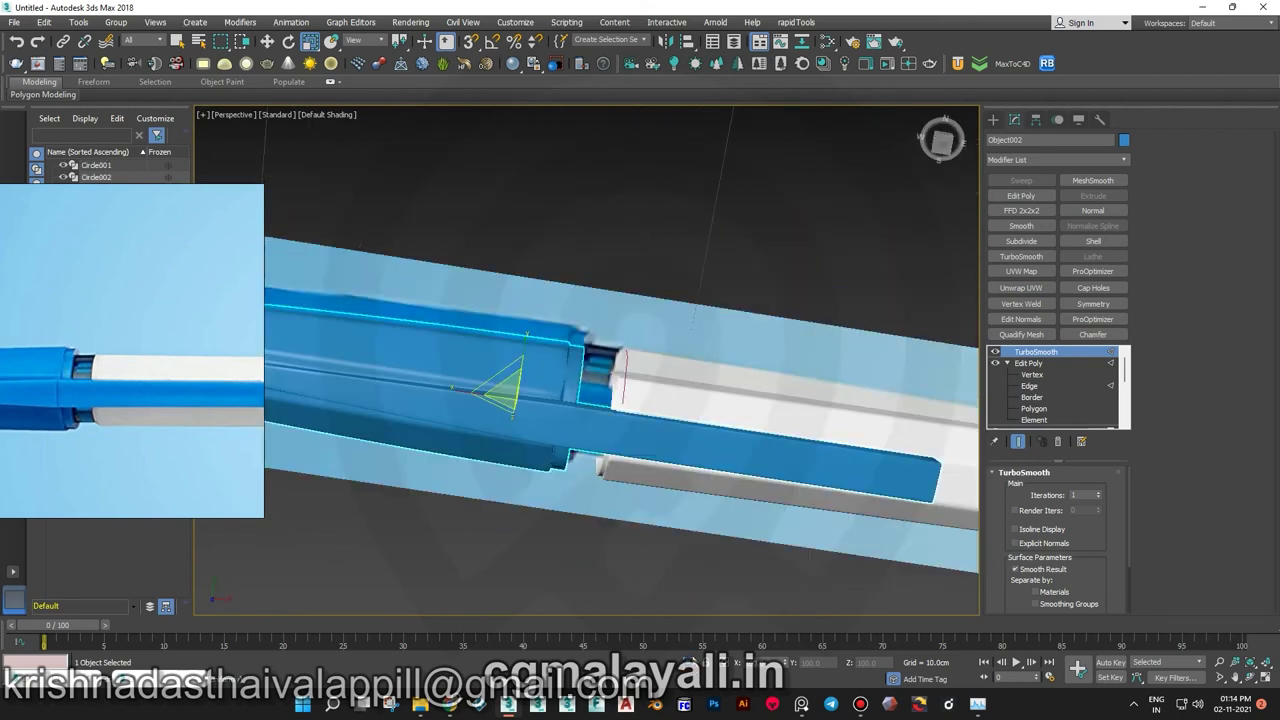
- Align the clip to the pen body along the Y position
key(alt+a)
click(940, 250)
click(960, 265)
click(978, 459)
mouse_move(978, 459)
alt+middle_down()
mouse_move(829, 266)
mouse_move(782, 258)
mouse_move(546, 289)
alt+middle_up()
- Rotate the pen end in the Left view so it faces straight on, then return to Perspective
click(782, 259)
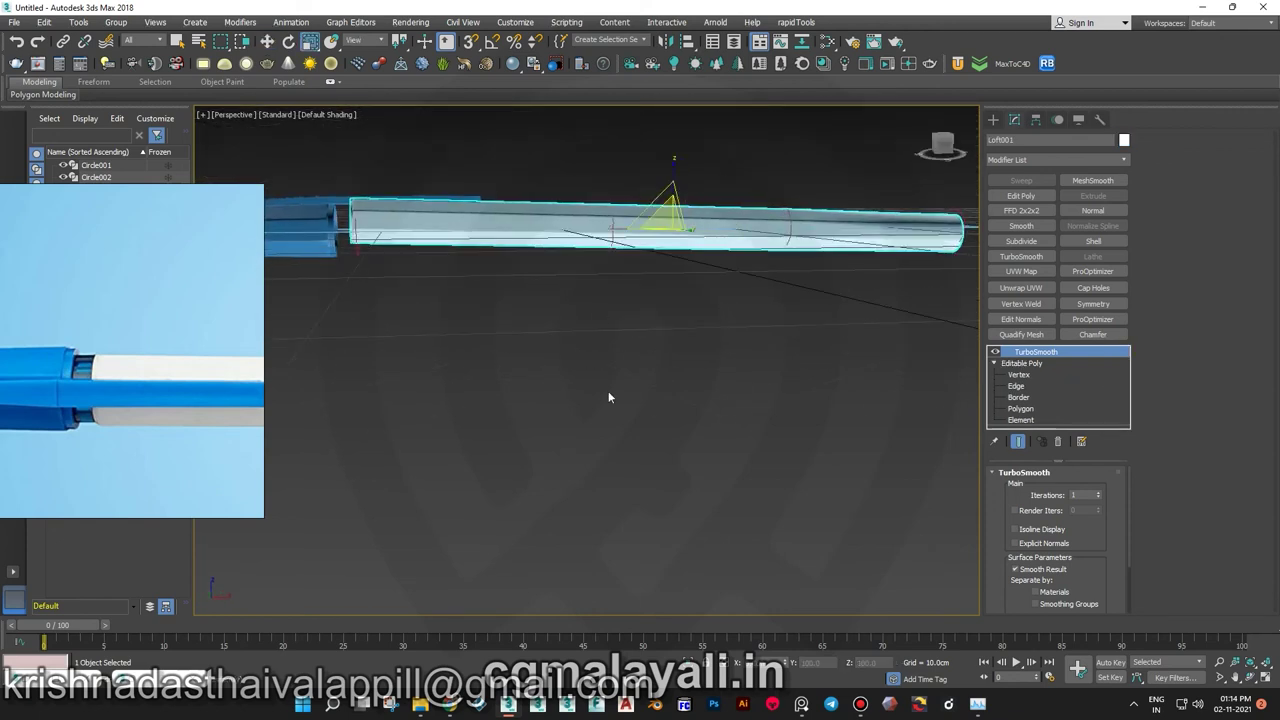
alt+middle_drag(759, 481, 593, 417)
key(f)
key(l)
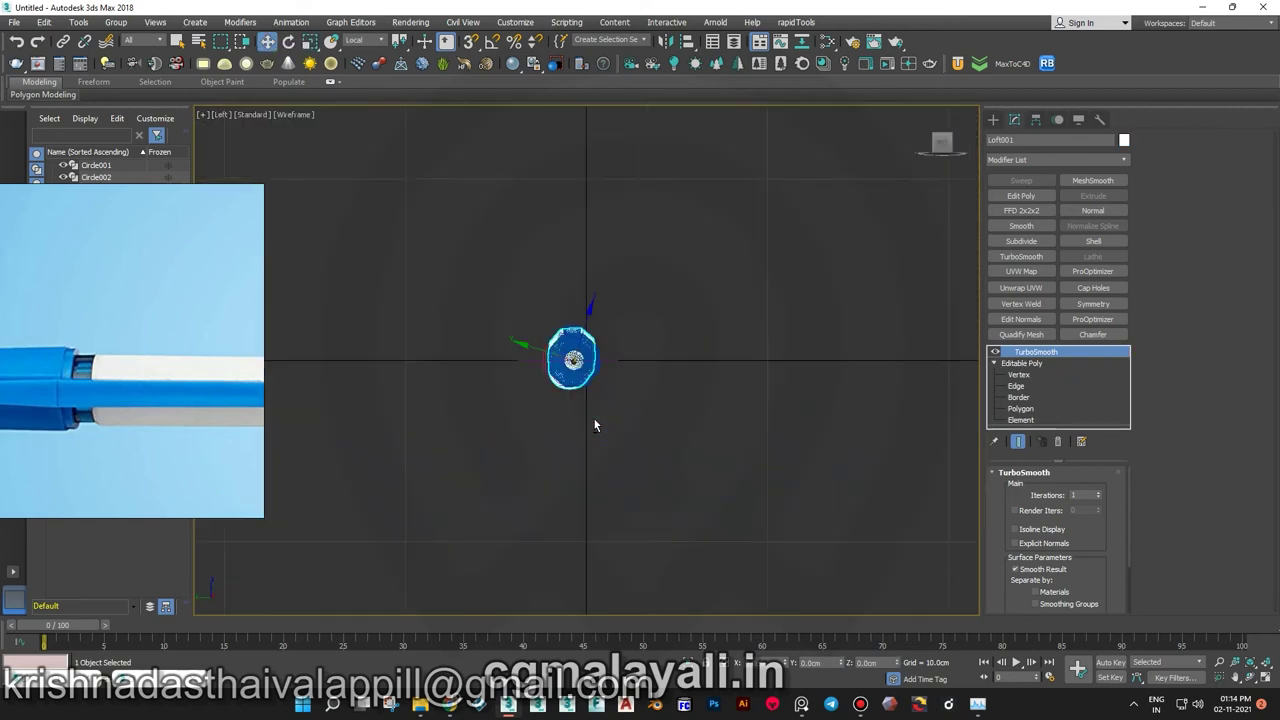
scroll(593, 417, up, 5)
key(r)
key(e)
drag(578, 336, 595, 337)
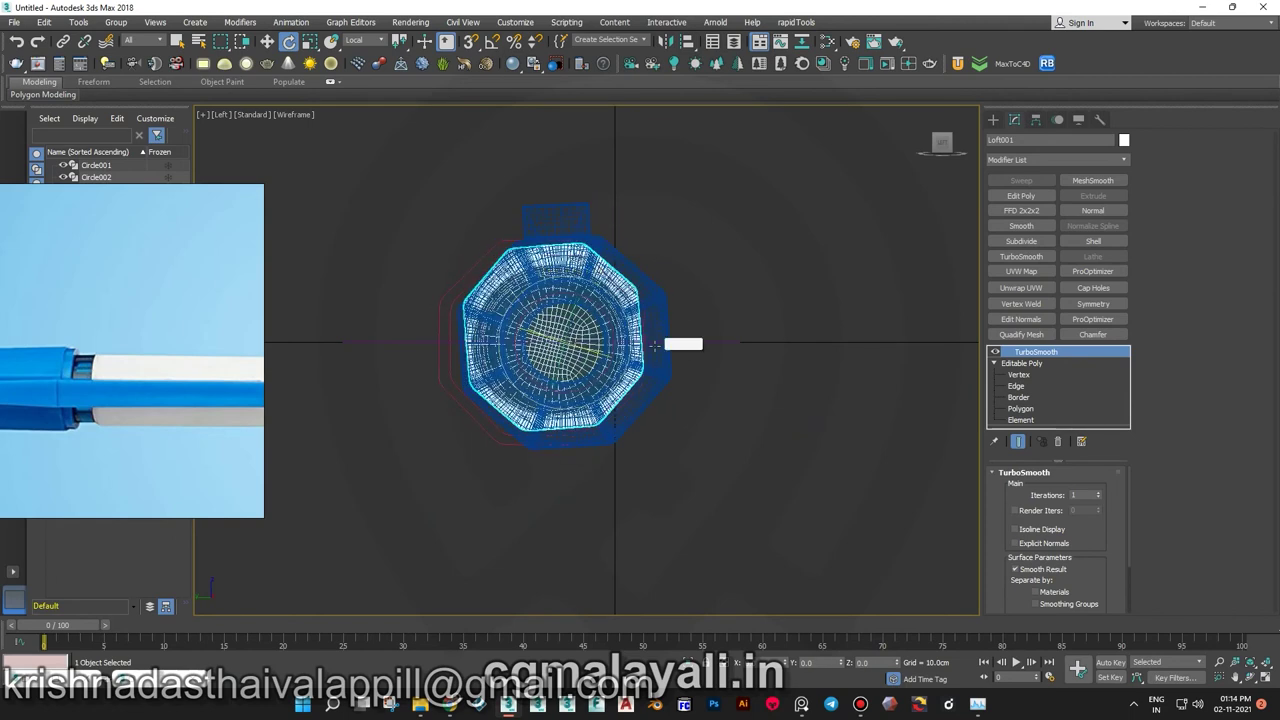
key(shift+z)
key(shift+z)
key(shift+z)
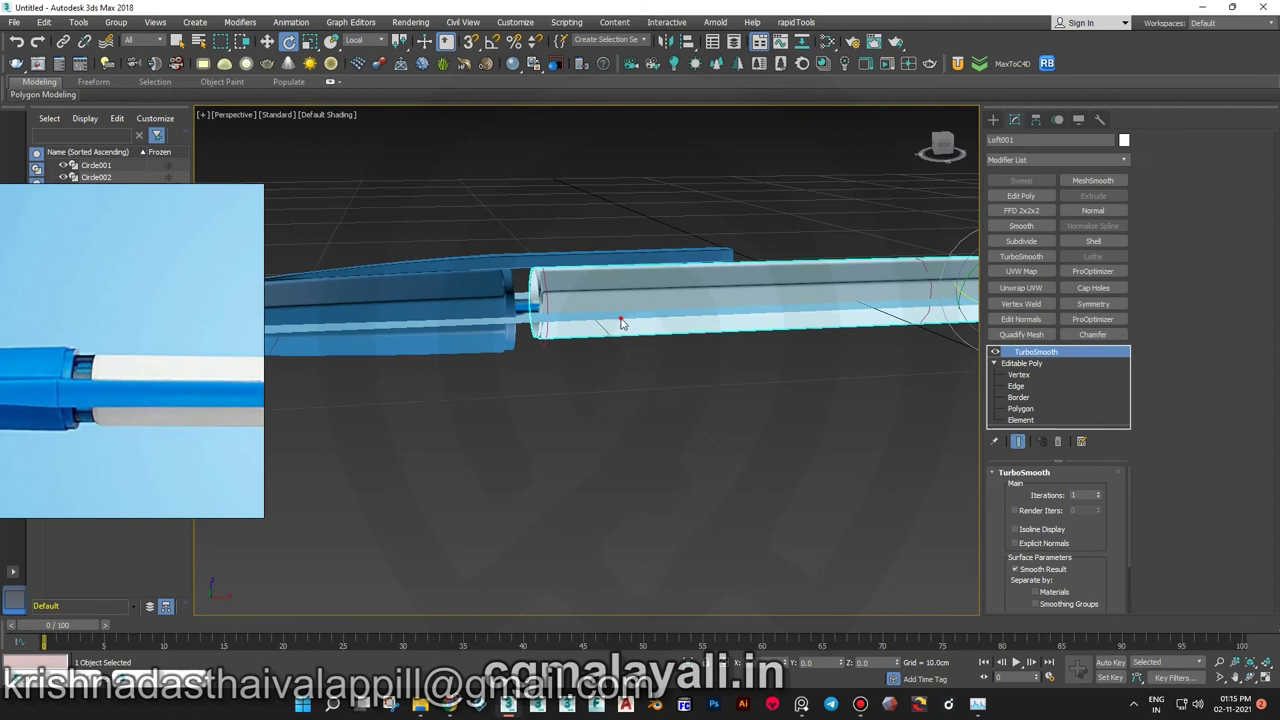
key(shift+z)
key(shift+z)
- Select the white Loft001 tube and set the reference coordinate system to View
scroll(538, 302, up, 5)
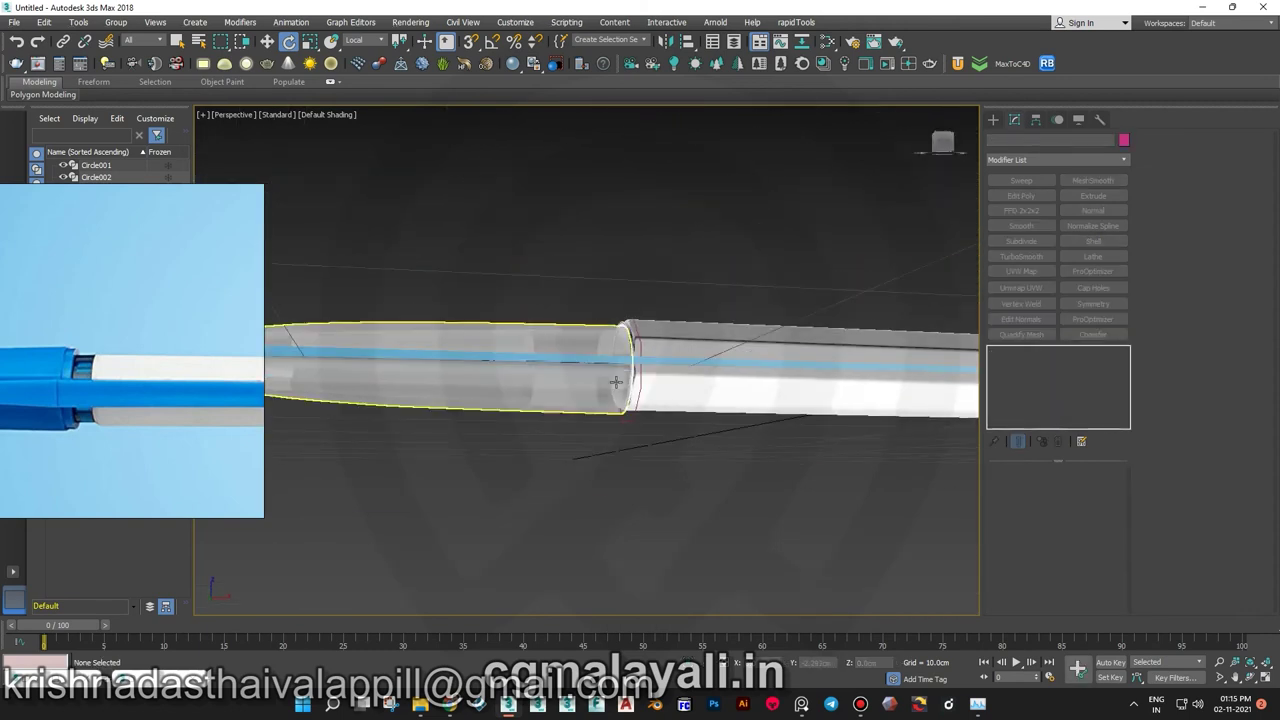
click(709, 313)
click(716, 348)
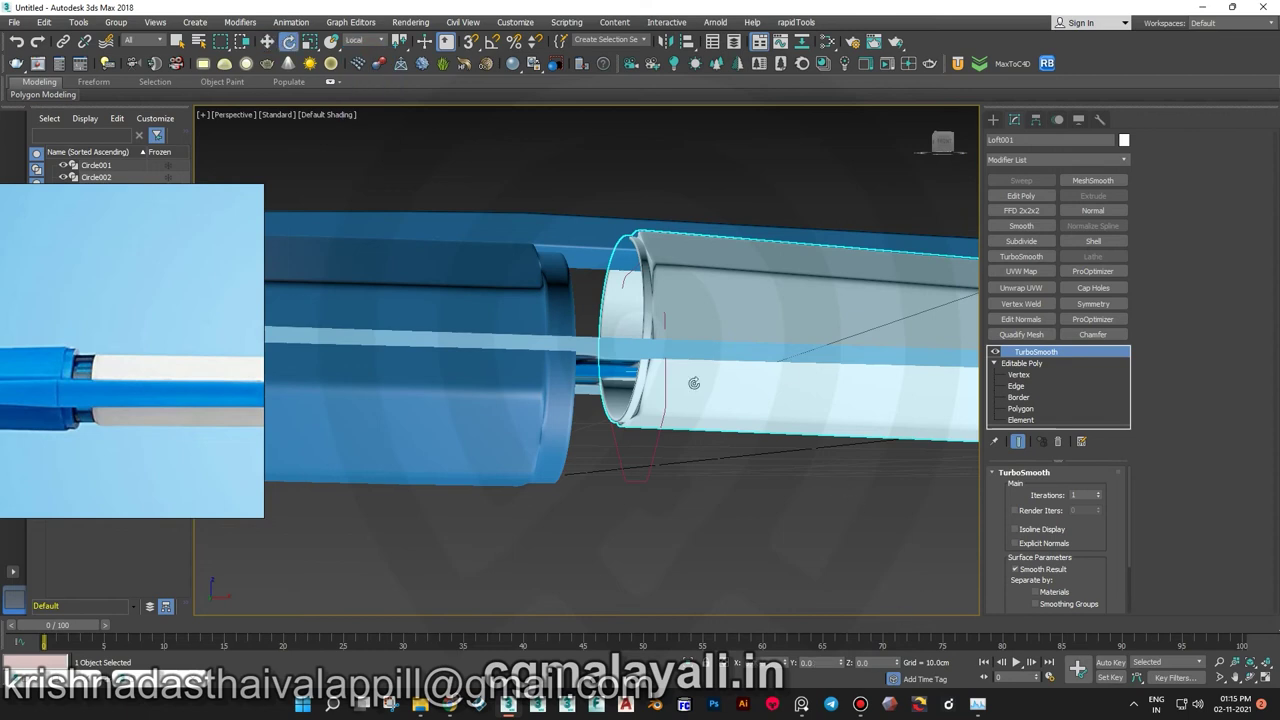
scroll(613, 421, down, 3)
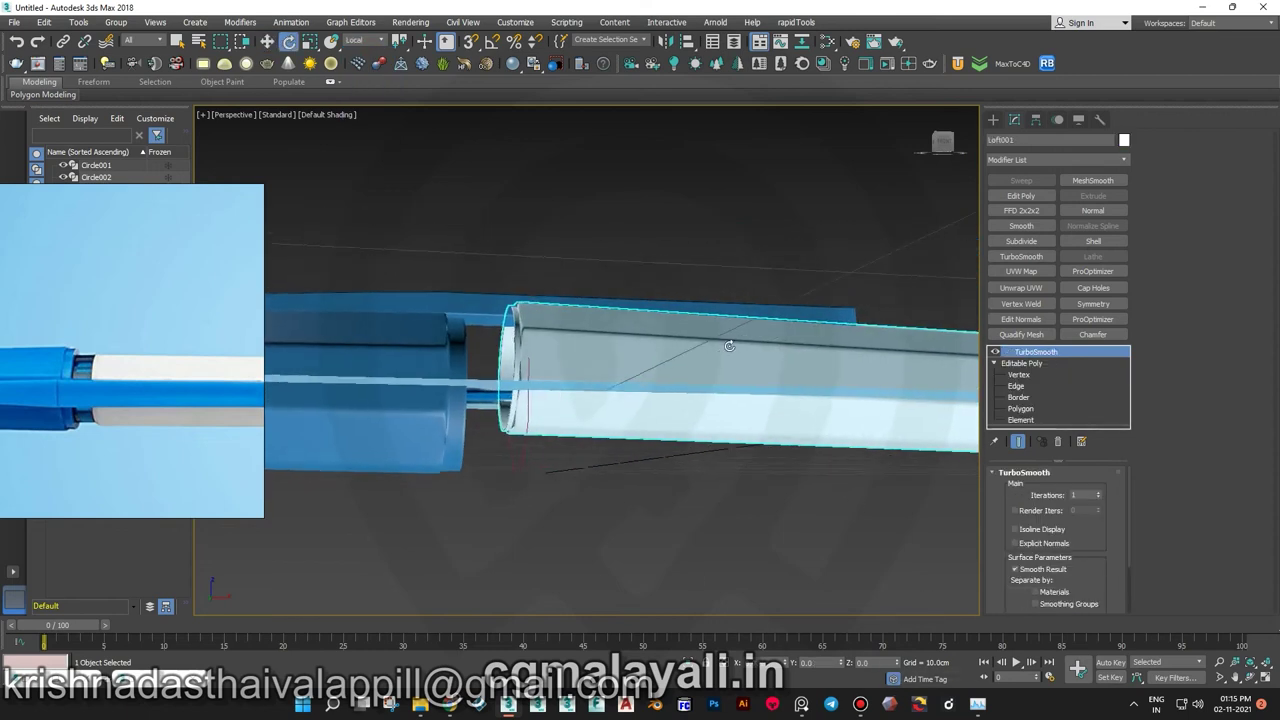
click(357, 52)
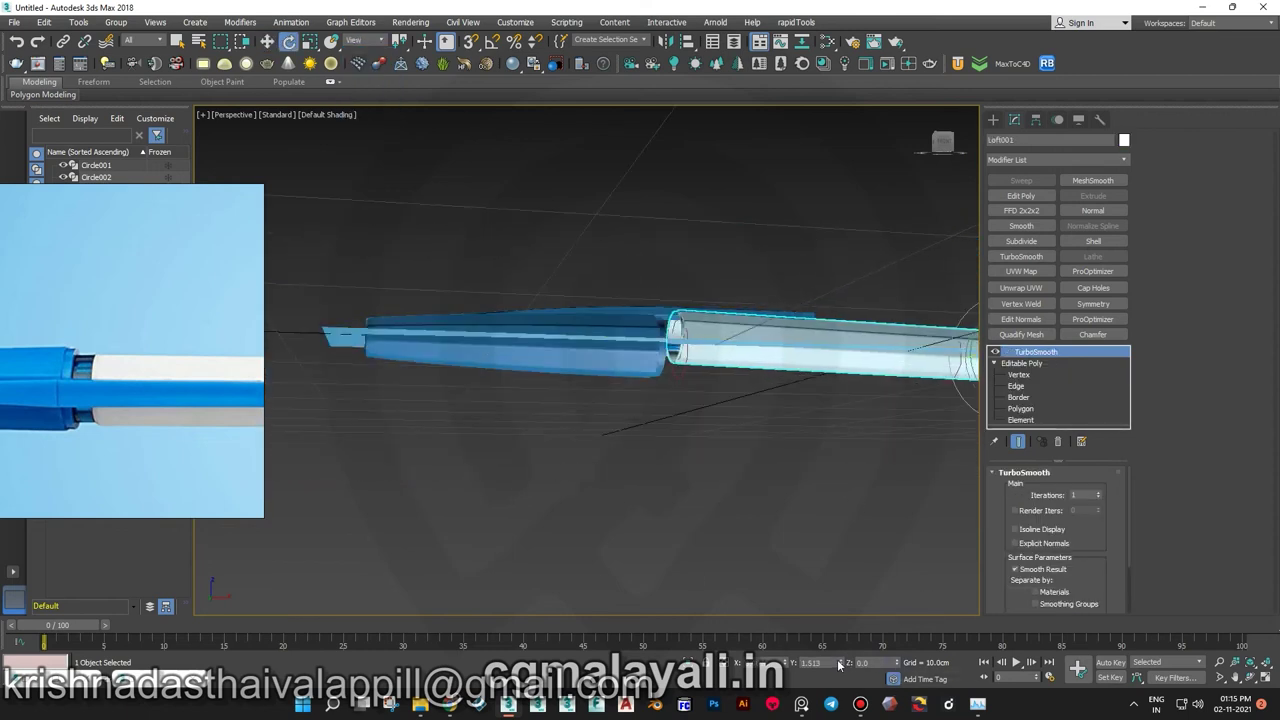
mouse_move(683, 339)
alt+middle_down()
mouse_move(743, 374)
mouse_move(837, 316)
alt+middle_up()
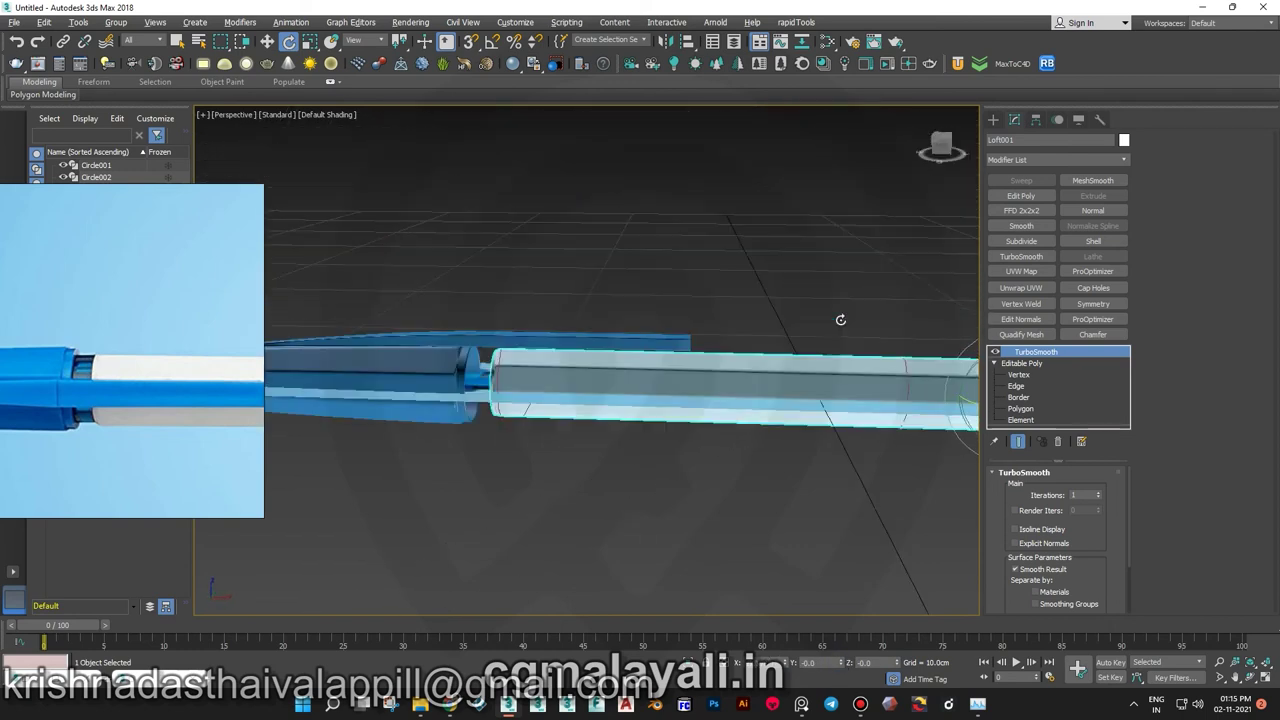
right_click(565, 430)
mouse_move(565, 430)
alt+middle_down()
mouse_move(766, 436)
mouse_move(670, 358)
mouse_move(453, 373)
mouse_move(588, 380)
mouse_move(729, 423)
mouse_move(860, 441)
mouse_move(840, 486)
mouse_move(731, 423)
mouse_move(789, 437)
mouse_move(758, 472)
alt+middle_up()
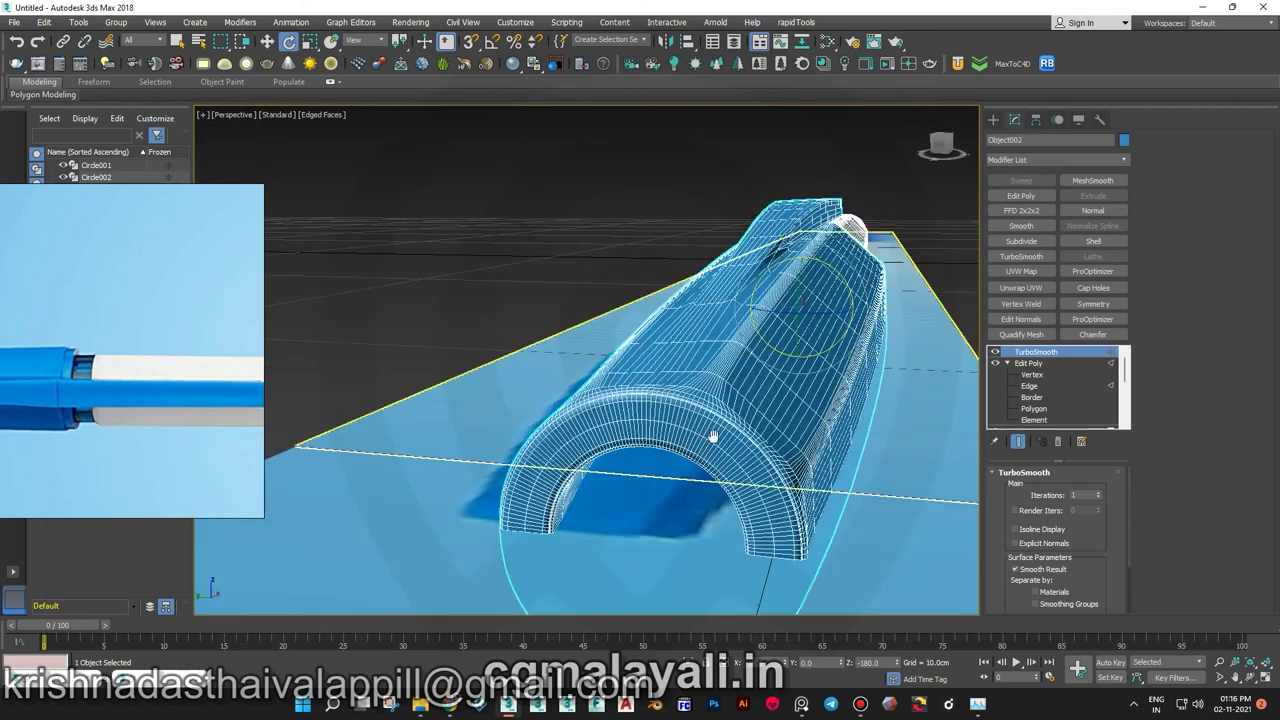
- Enter Edit Poly on the blue cap and pick an edge on the arch
click(1035, 410)
alt+middle_drag(770, 418, 955, 405)
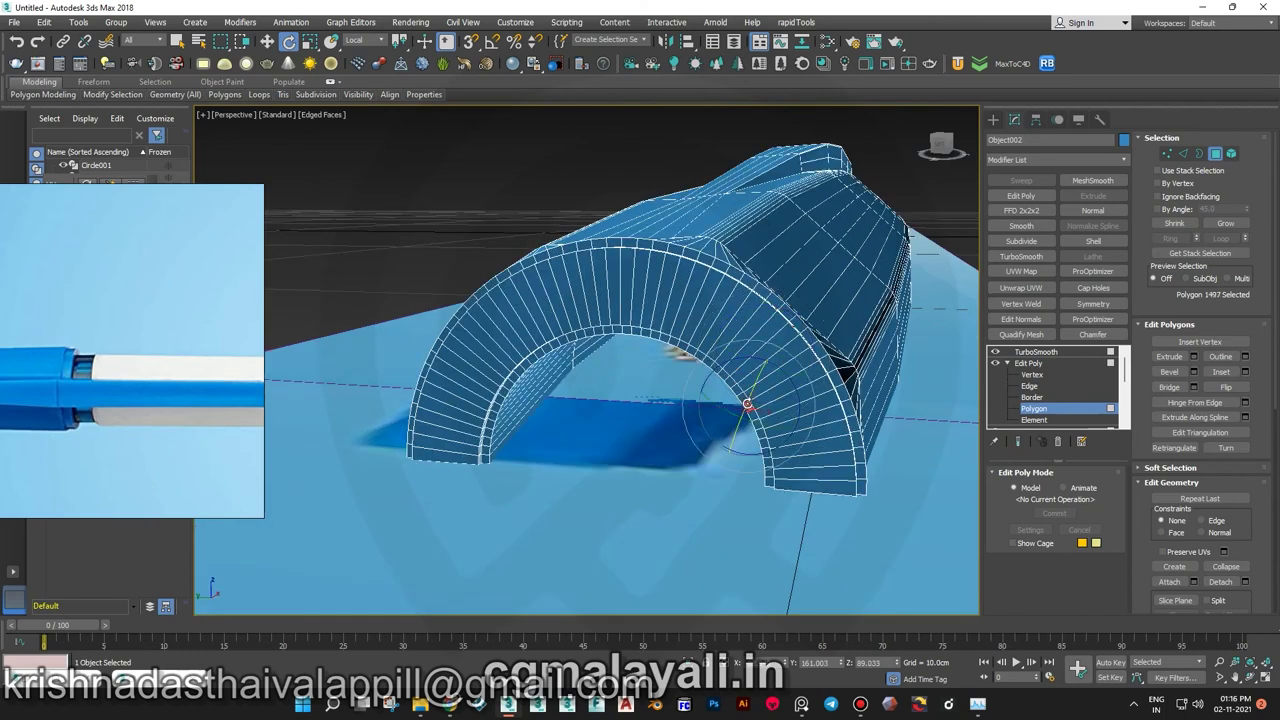
key(2)
alt+middle_drag(700, 402, 622, 603)
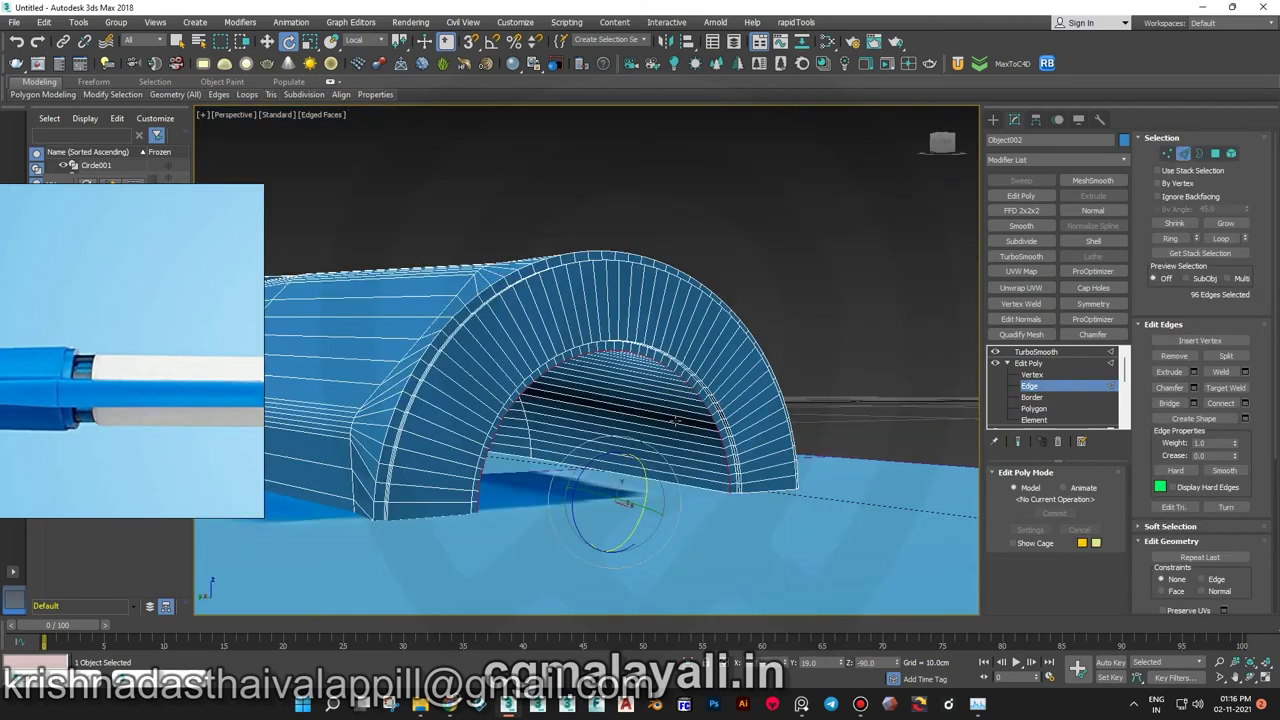
key(r)
alt+middle_drag(690, 455, 651, 357)
click(752, 345)
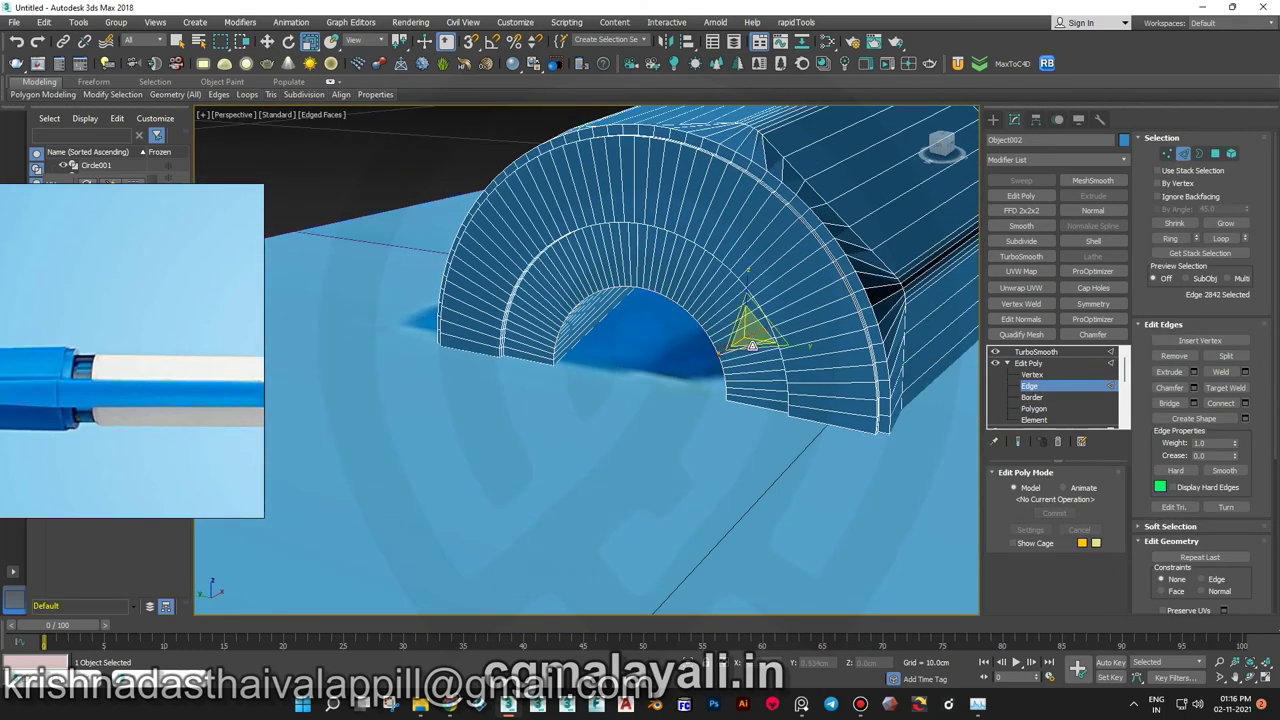
- In Polygon mode, select polygons on the arch face, narrowing to one strip
key(4)
click(650, 258)
scroll(636, 270, up, 3)
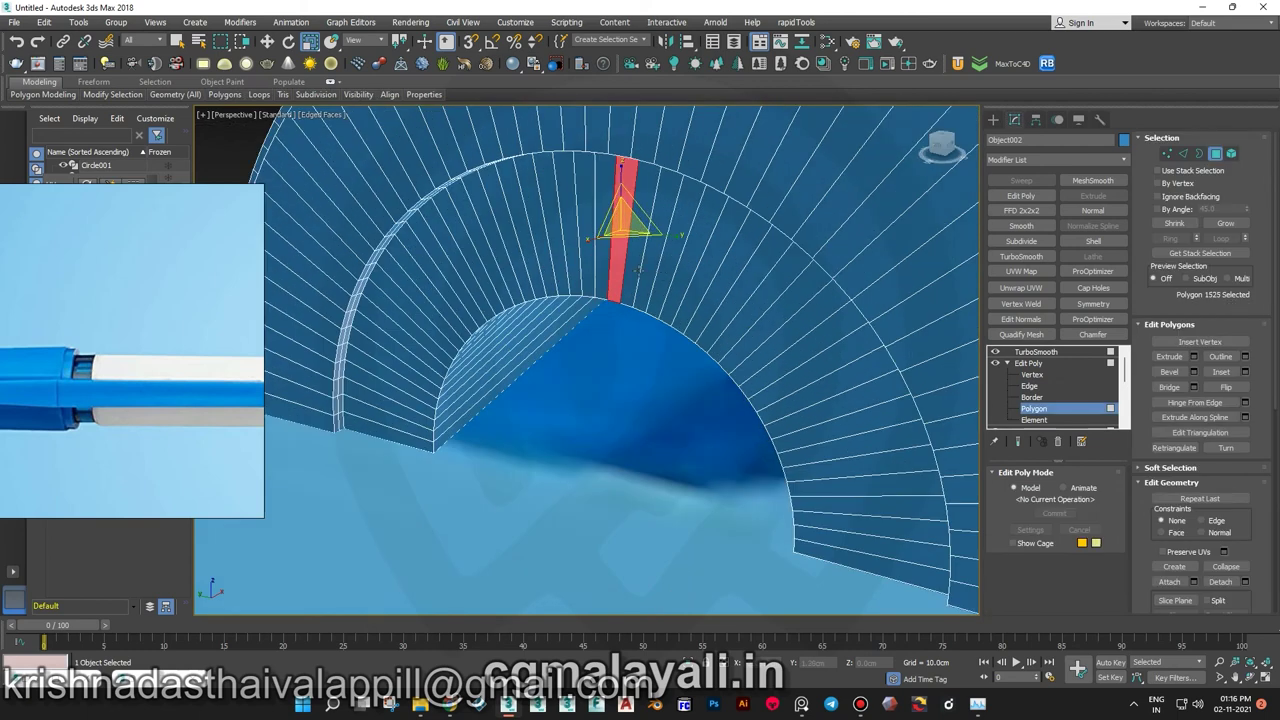
alt+middle_drag(679, 276, 626, 247)
ctrl+click(626, 247)
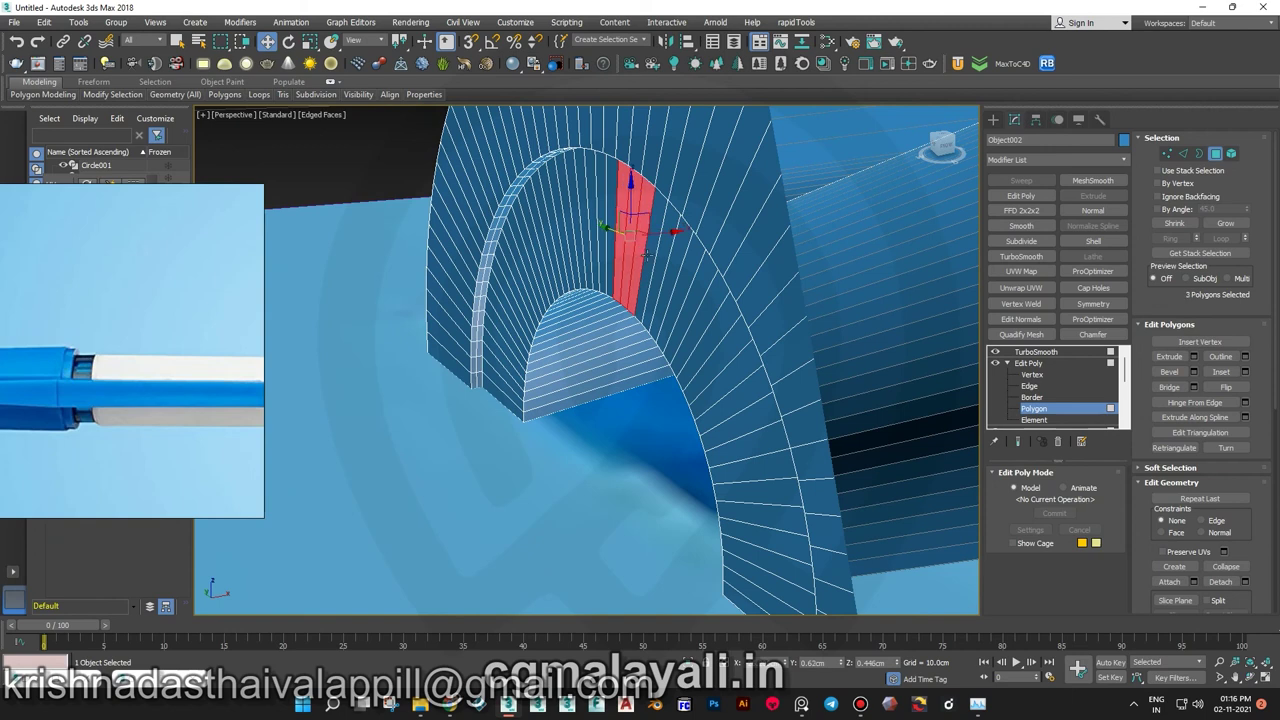
shift+right_click(636, 256)
shift+click(664, 228)
click(628, 226)
alt+middle_drag(645, 205, 686, 256)
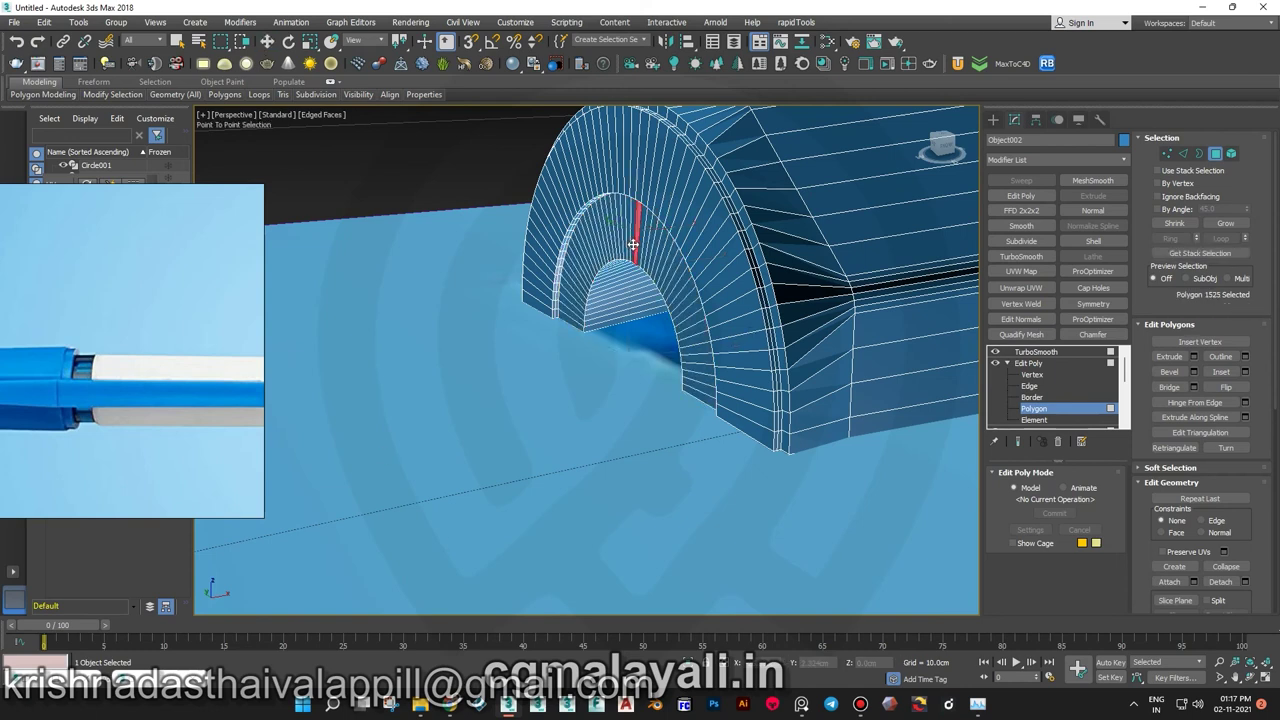
mouse_move(668, 229)
alt+middle_down()
mouse_move(658, 373)
mouse_move(613, 307)
mouse_move(480, 409)
mouse_move(660, 317)
mouse_move(720, 263)
mouse_move(596, 407)
alt+middle_up()
scroll(660, 300, up, 4)
- Check the half-pipe from above, then select the arch's front face polygons
key(2)
scroll(480, 409, up, 5)
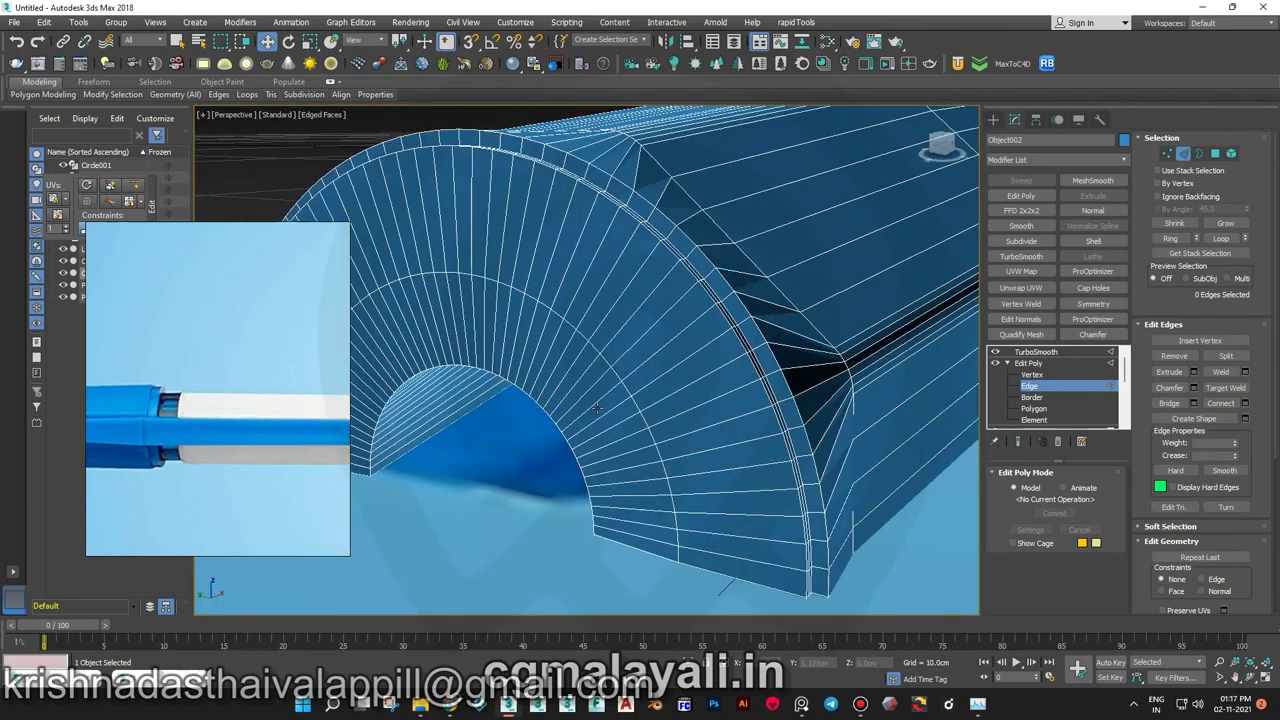
scroll(566, 349, down, 5)
alt+middle_drag(566, 349, 600, 300)
scroll(600, 300, up, 5)
click(1040, 409)
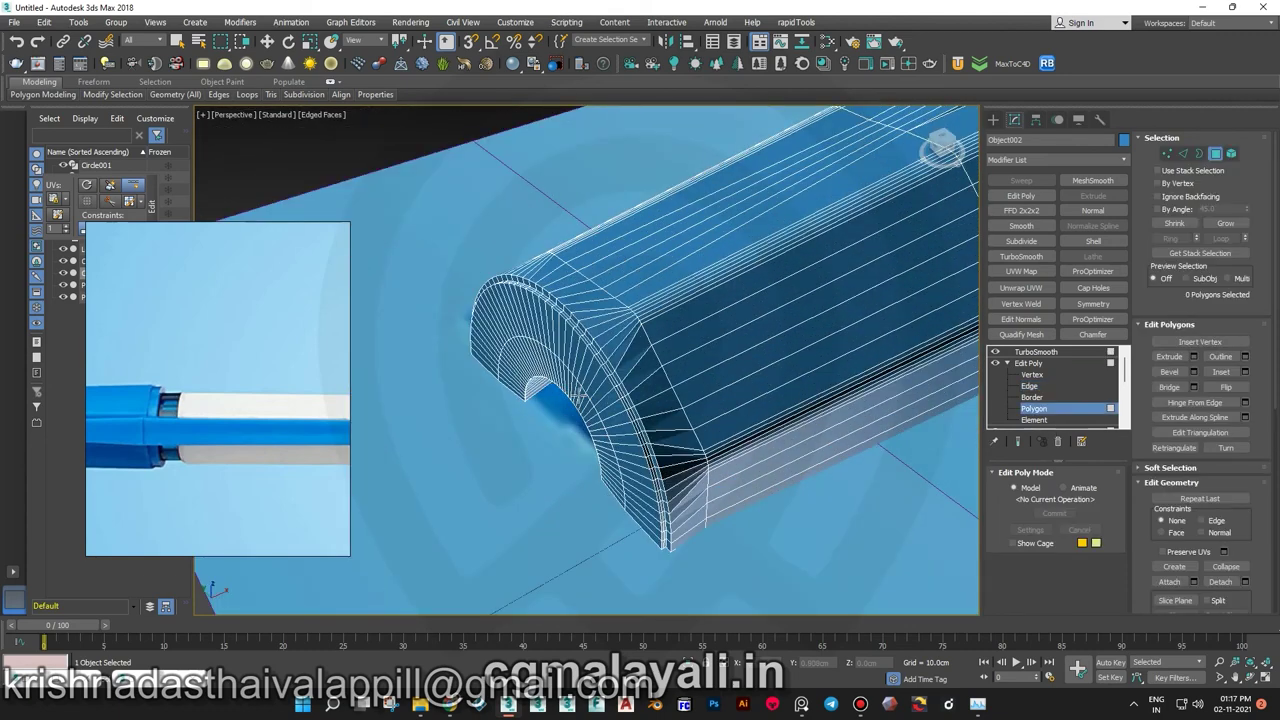
alt+middle_drag(585, 404, 599, 420)
alt+middle_drag(972, 440, 650, 400)
- Extrude the selected arch front faces by a small 0.04 cm height
click(729, 429)
click(1193, 356)
right_click(594, 388)
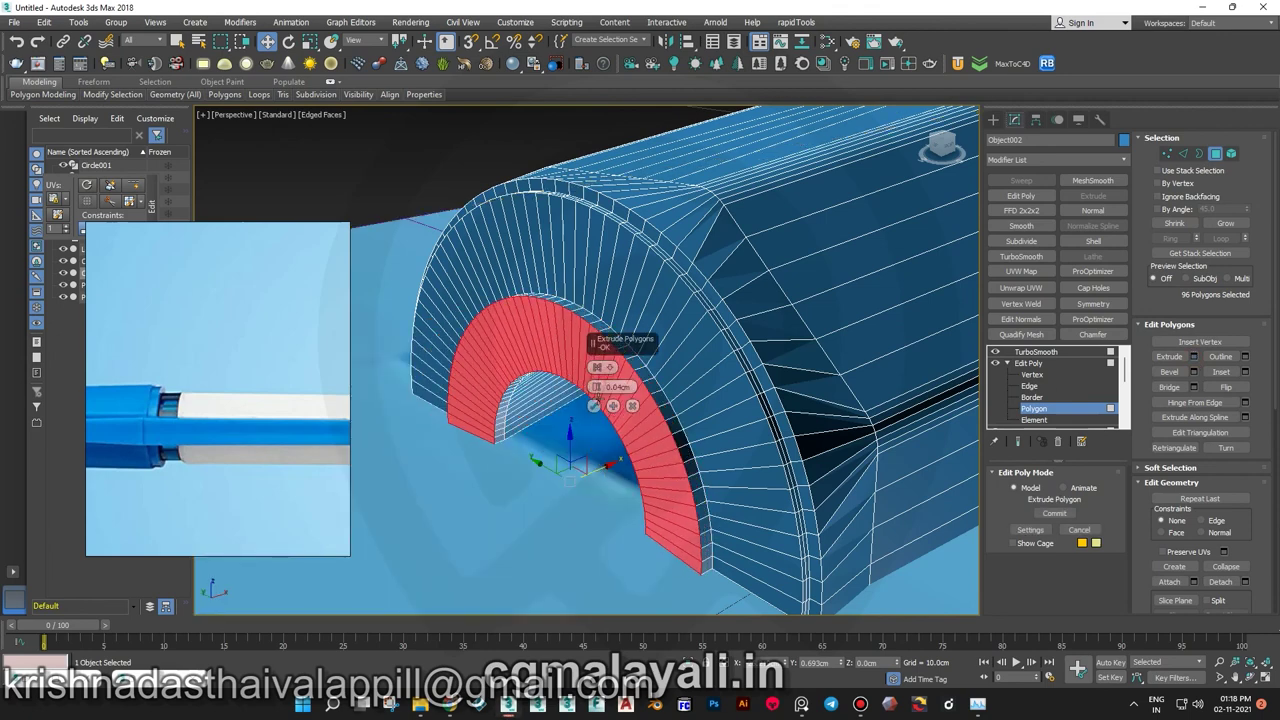
click(594, 405)
- Inspect the TurboSmoothed cap end, then Grow the polygon selection outward
click(1036, 351)
scroll(579, 336, down, 5)
key(F4)
mouse_move(579, 336)
alt+middle_down()
mouse_move(570, 400)
mouse_move(486, 363)
alt+middle_up()
scroll(651, 377, up, 4)
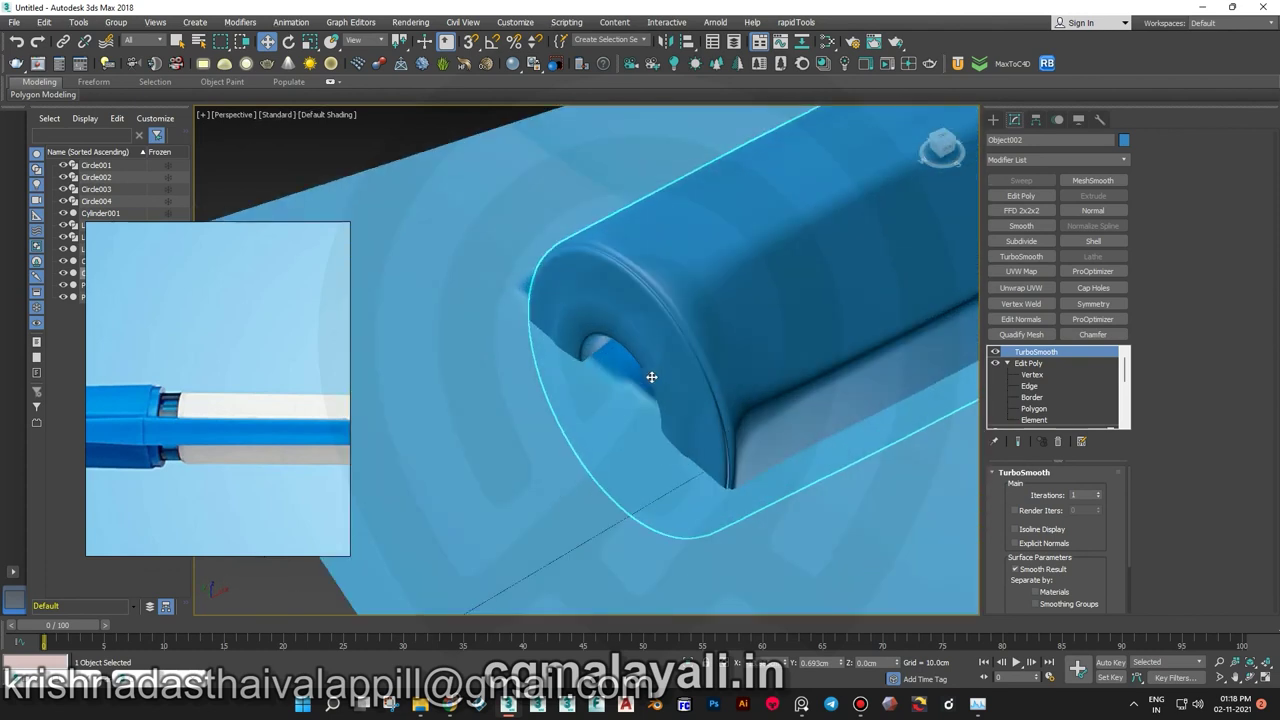
scroll(554, 297, down, 3)
scroll(663, 314, down, 3)
scroll(708, 337, down, 3)
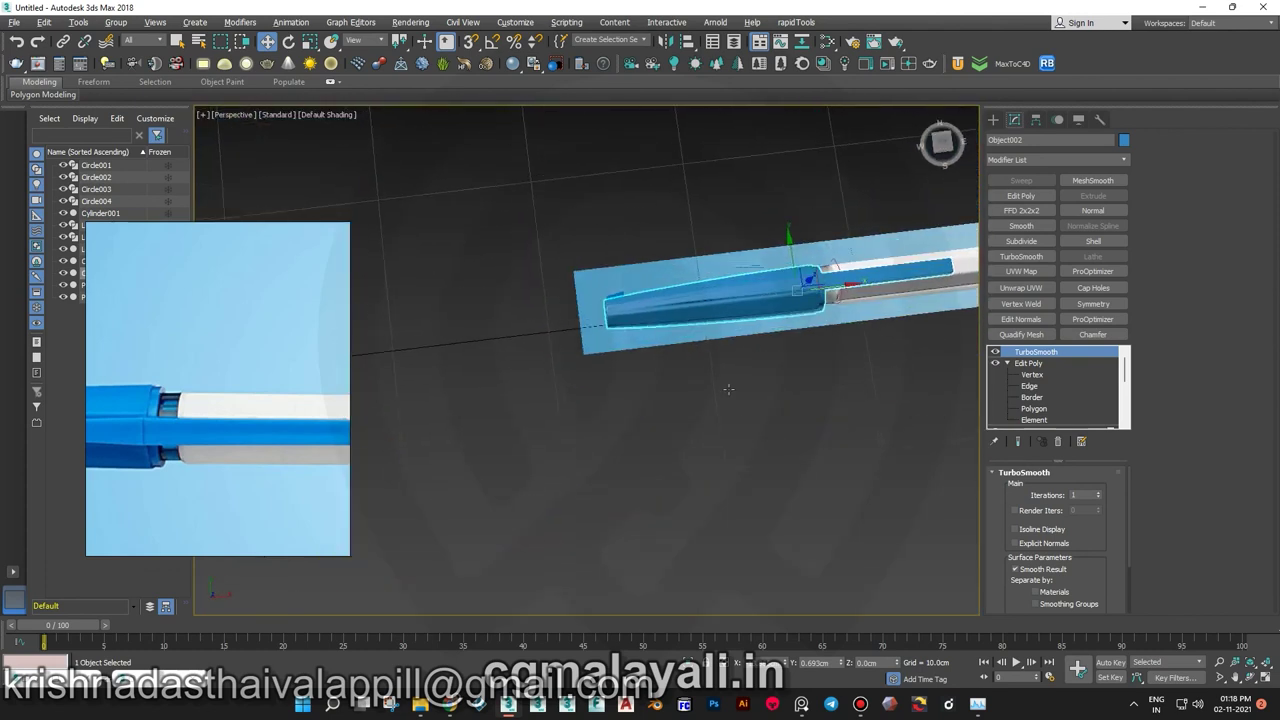
scroll(751, 257, up, 5)
alt+middle_drag(751, 257, 799, 389)
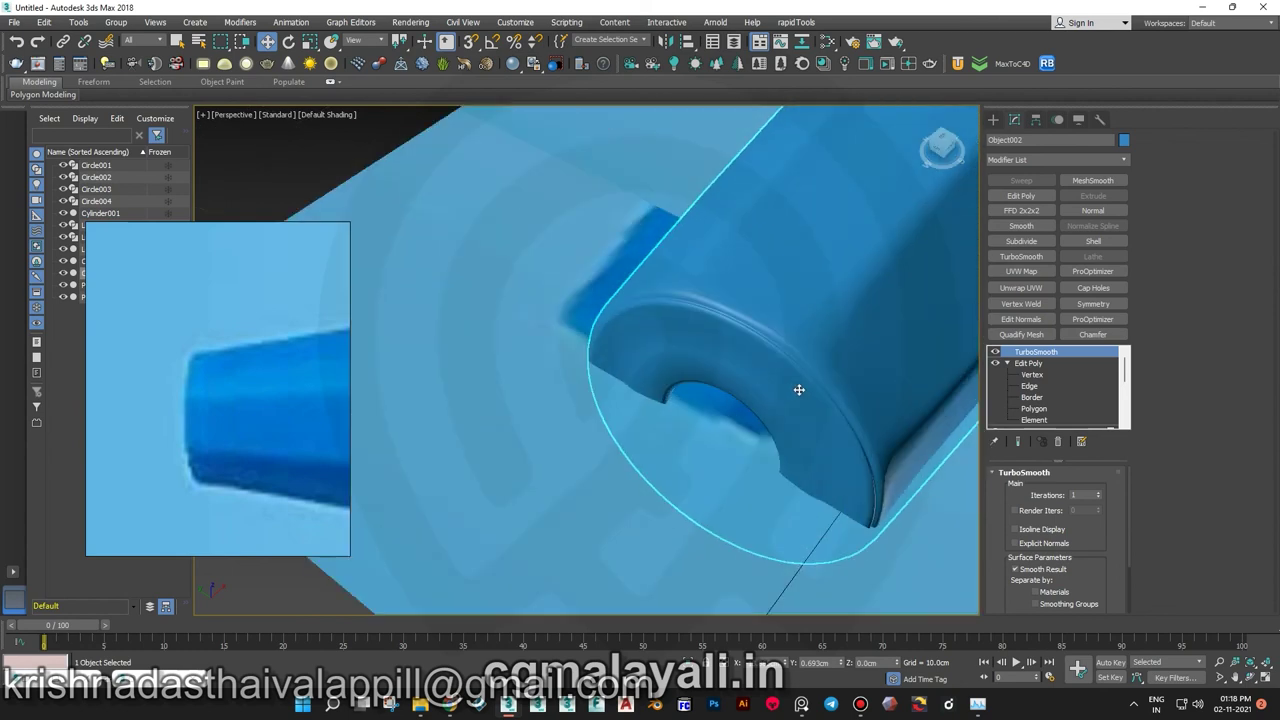
click(1041, 410)
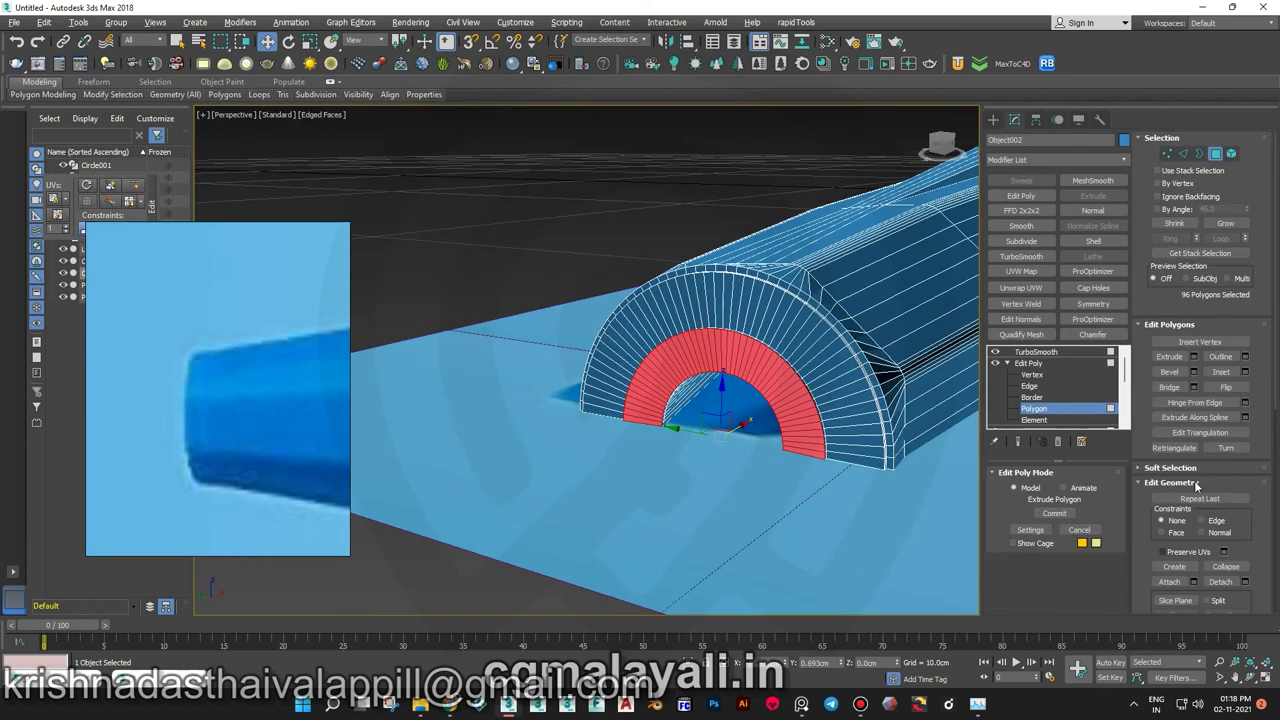
click(1227, 223)
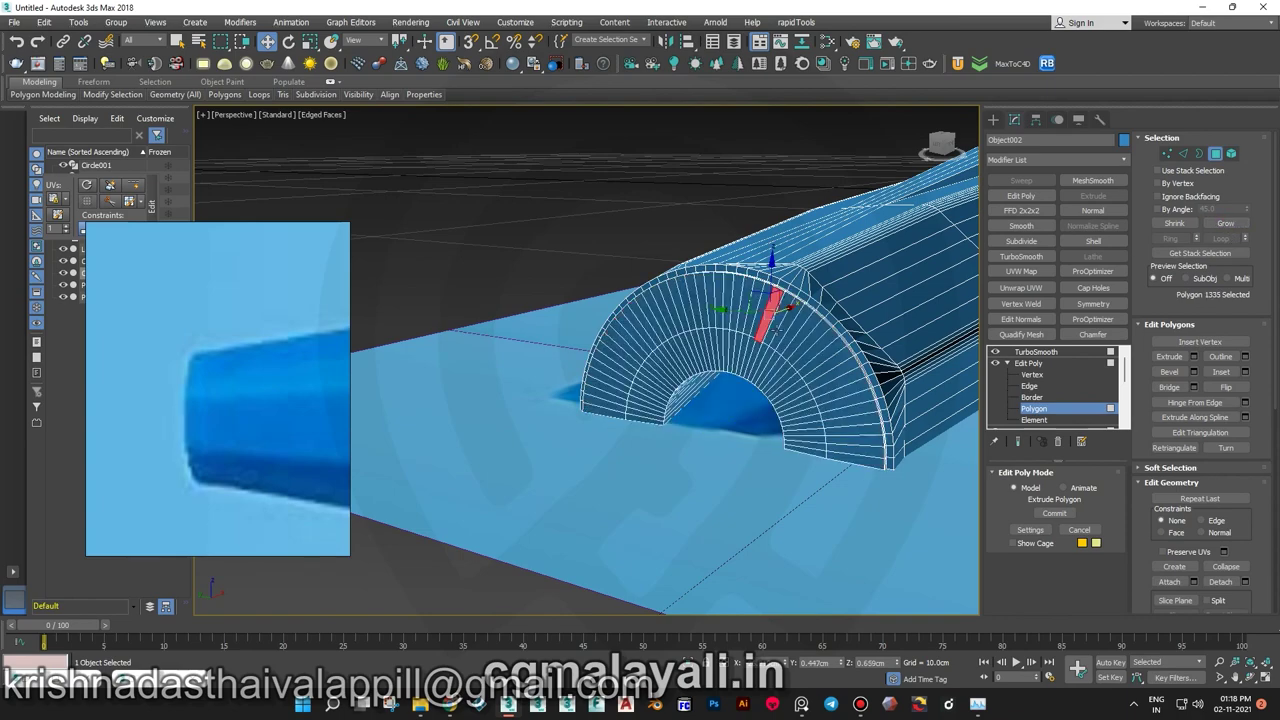